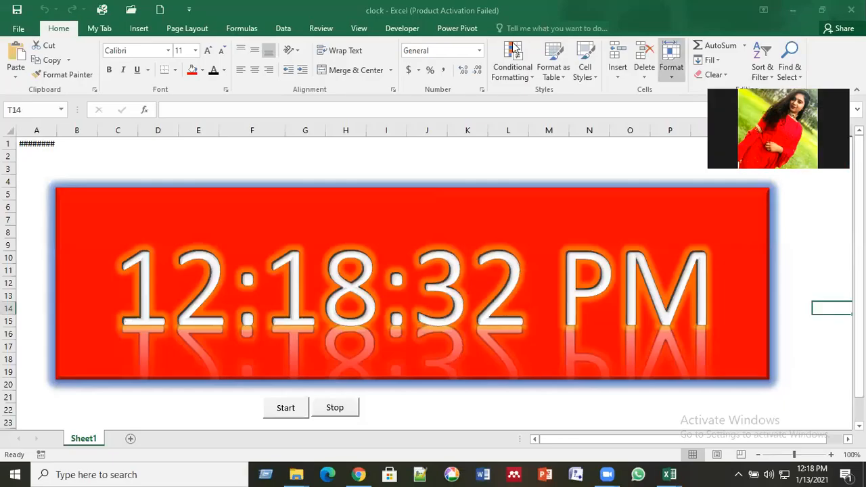
# Open the Text function workbook from the AUST folder on Local Disk (D:).
pyautogui.hotkey('alt', 'Tab')
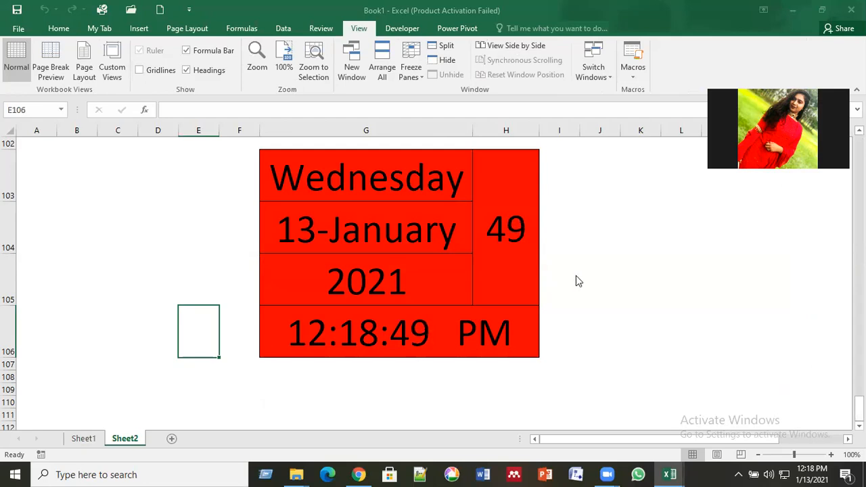
pyautogui.click(796, 12)
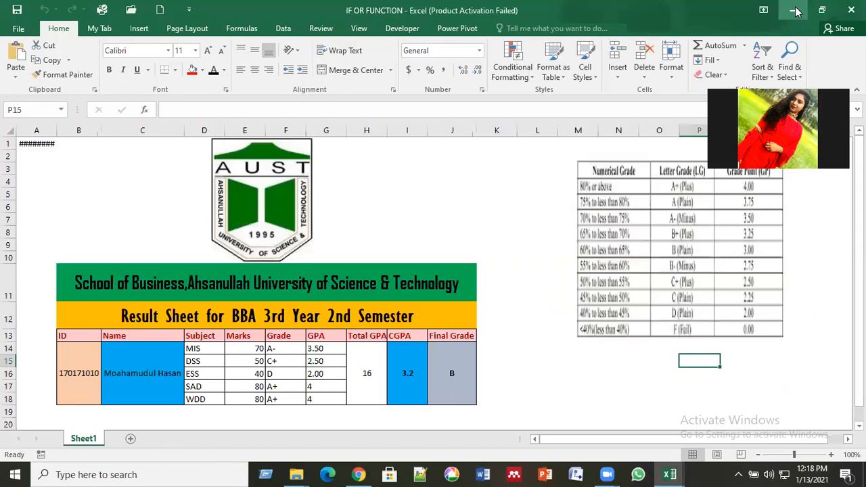
pyautogui.click(796, 11)
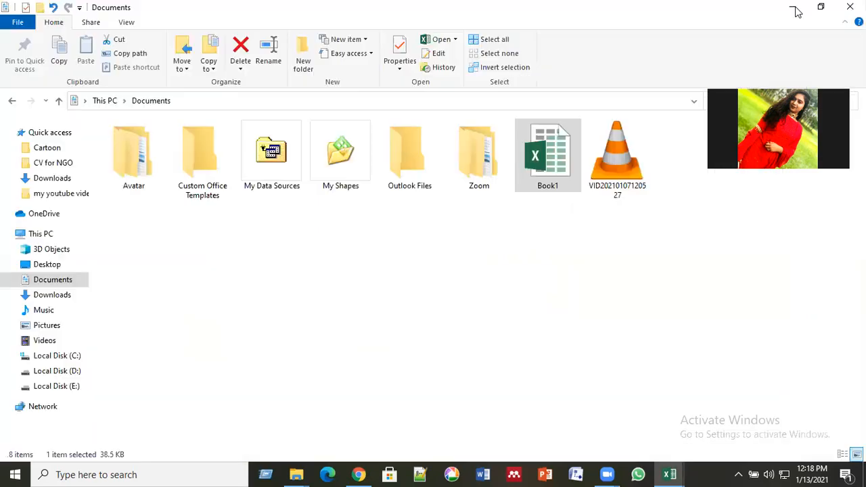
pyautogui.click(63, 371)
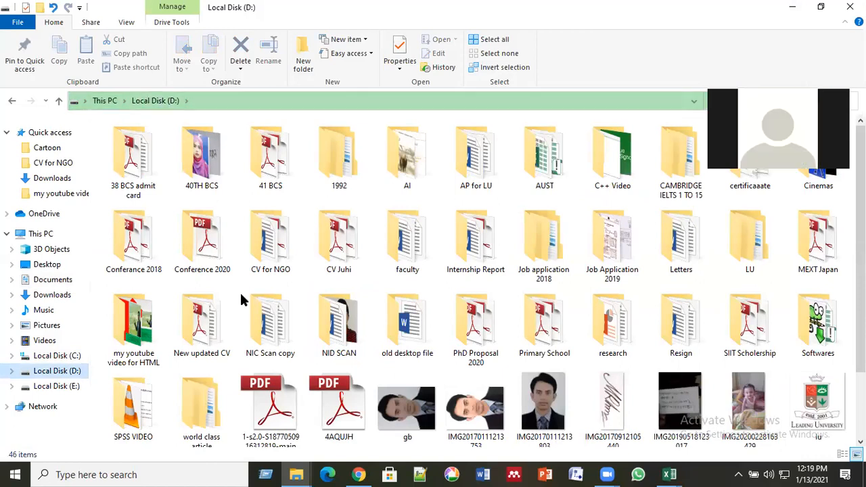
pyautogui.doubleClick(545, 157)
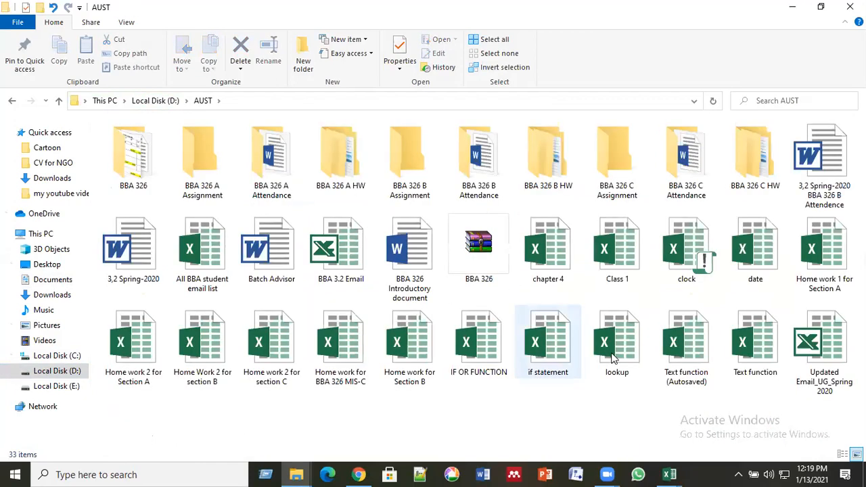
pyautogui.doubleClick(745, 355)
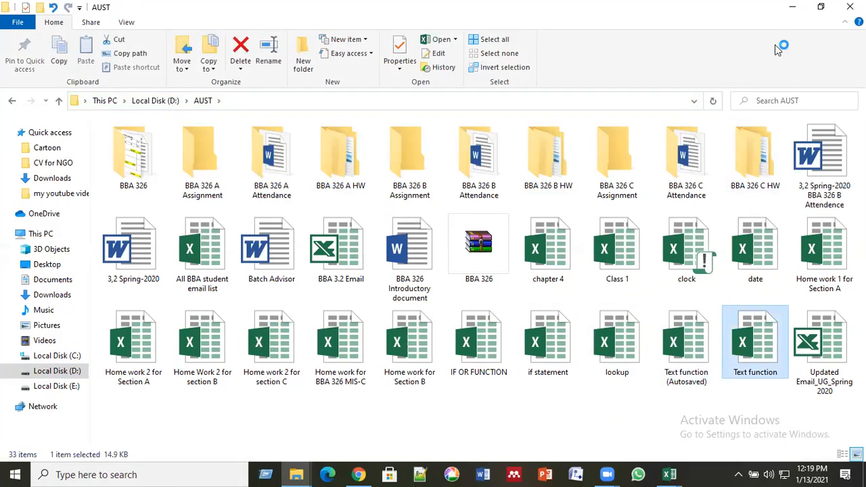
pyautogui.click(787, 8)
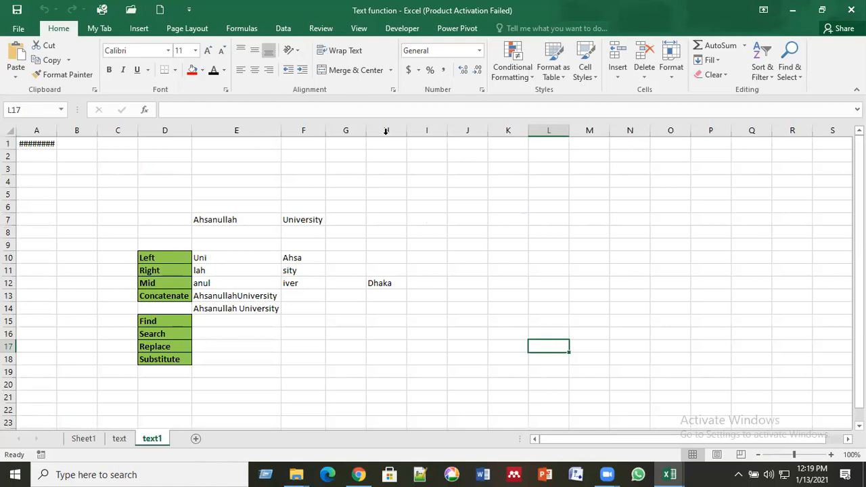
# Look through the Sheet1, text1 and text worksheets, ending on the product table in the text sheet.
pyautogui.click(119, 439)
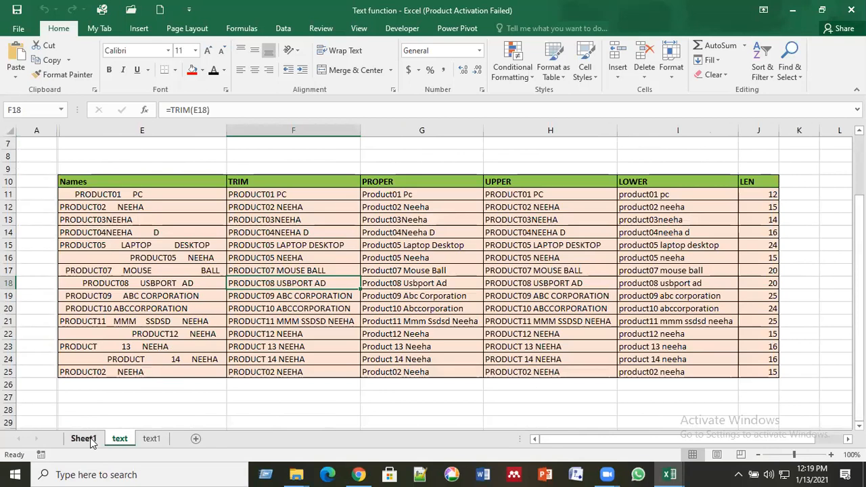
pyautogui.click(84, 439)
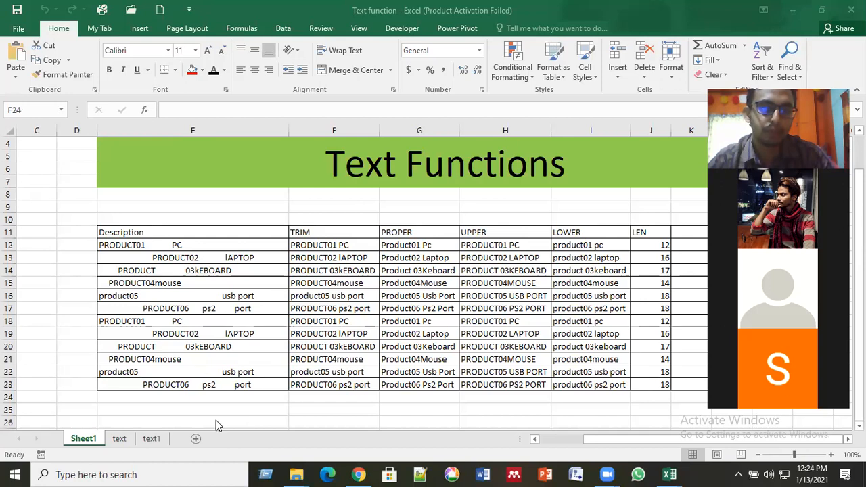
pyautogui.click(195, 439)
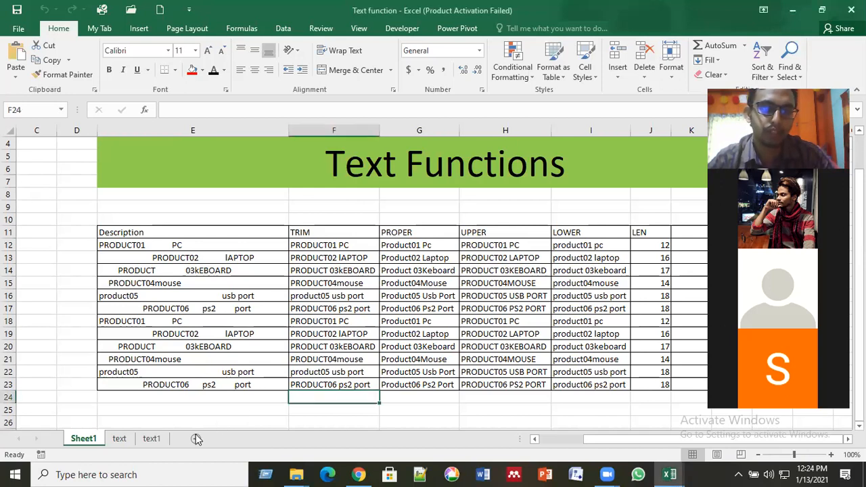
pyautogui.click(196, 439)
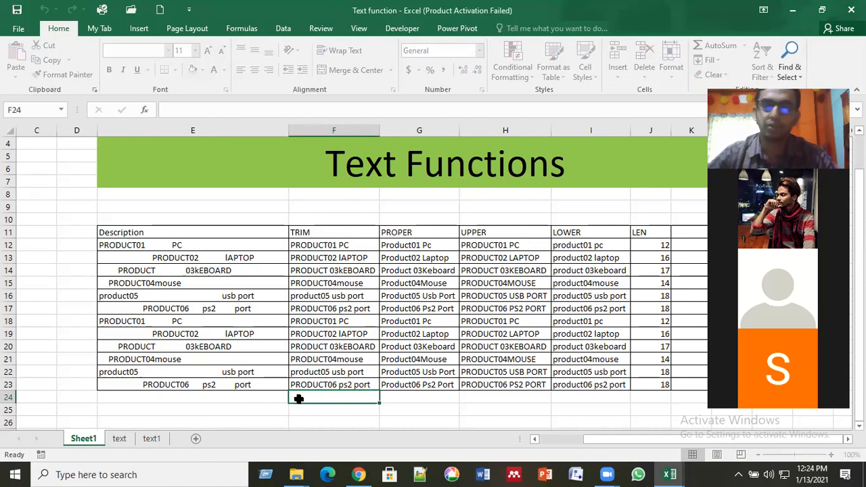
pyautogui.click(144, 440)
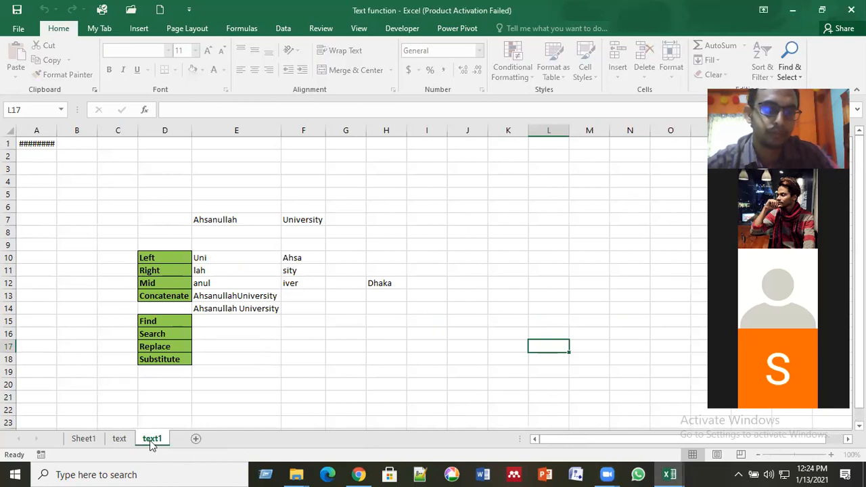
pyautogui.click(122, 438)
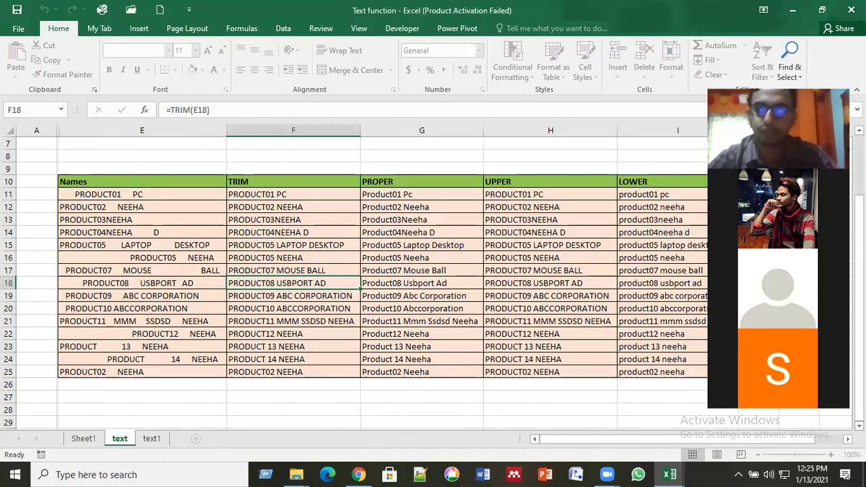
pyautogui.scroll(-1, 686, 361)
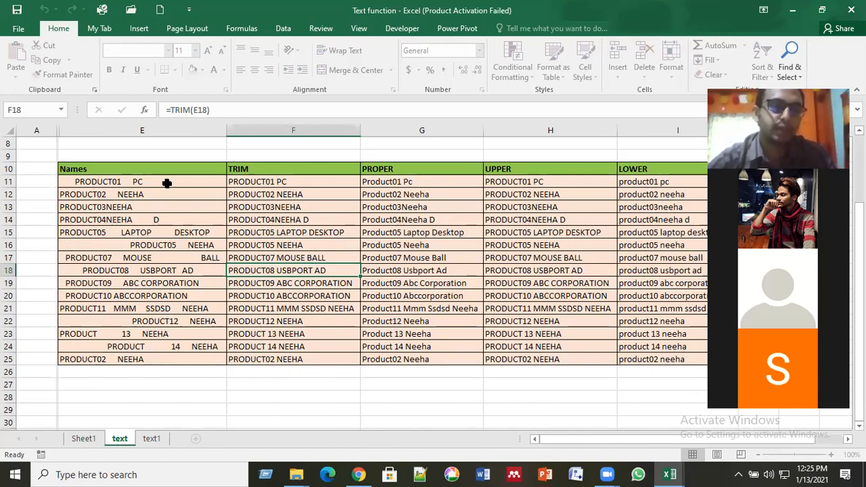
pyautogui.hotkey('alt', 'Tab')
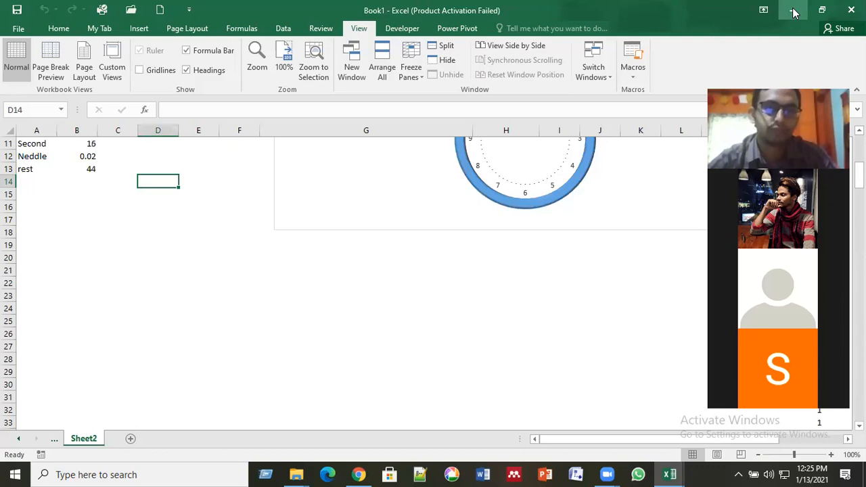
pyautogui.click(794, 12)
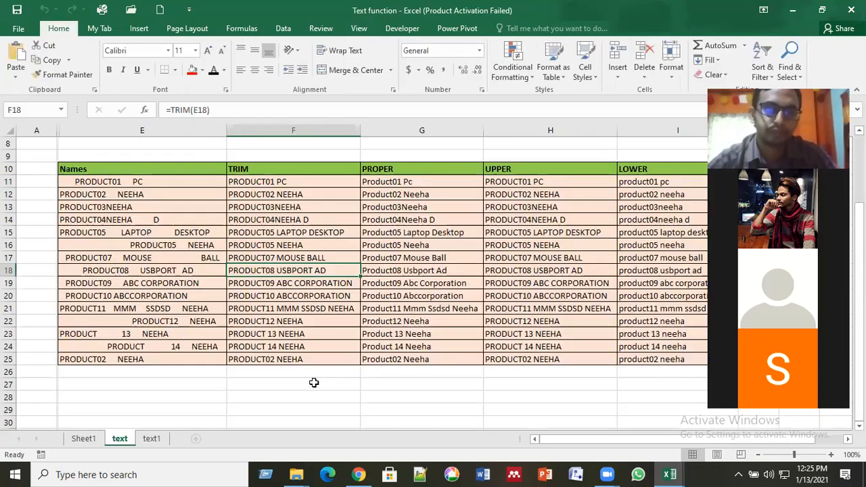
# Examine the product names in the Names column, stepping through the leading spaces of the text in cell E11.
pyautogui.click(314, 383)
pyautogui.click(141, 406)
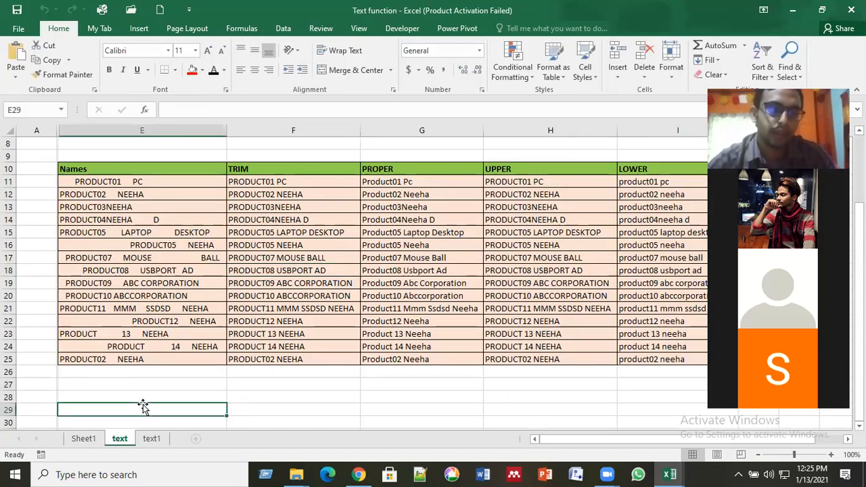
pyautogui.click(179, 254)
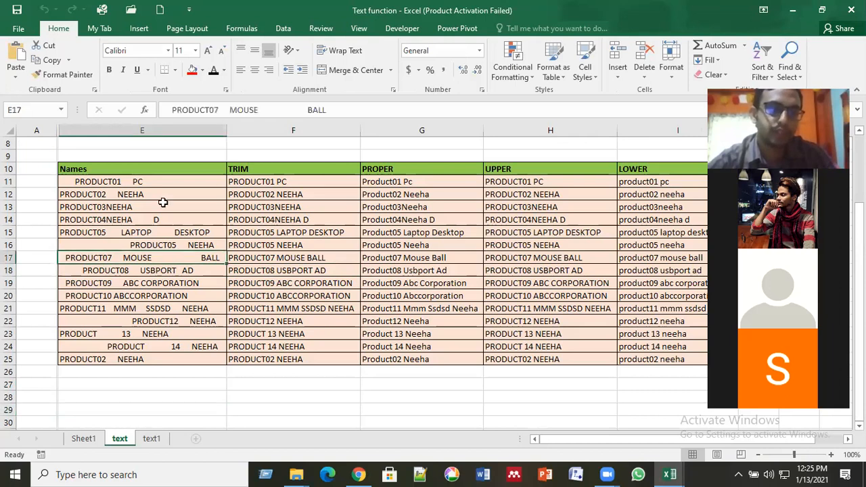
pyautogui.click(163, 203)
pyautogui.click(164, 180)
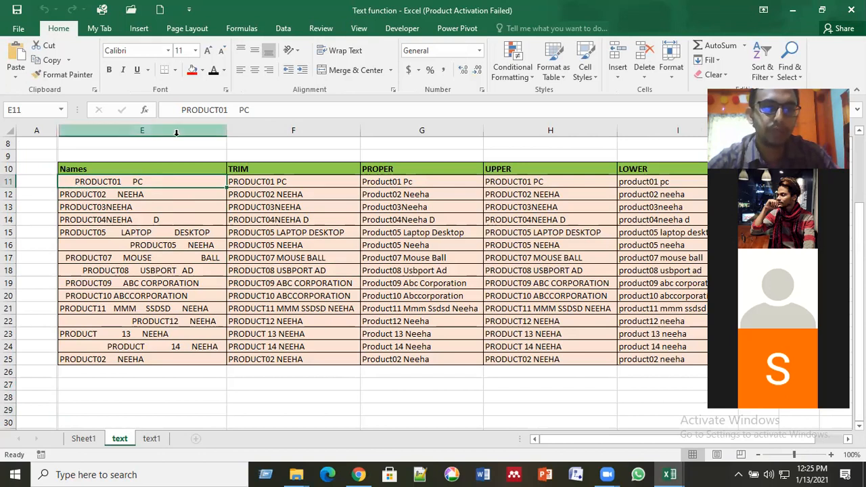
pyautogui.click(181, 110)
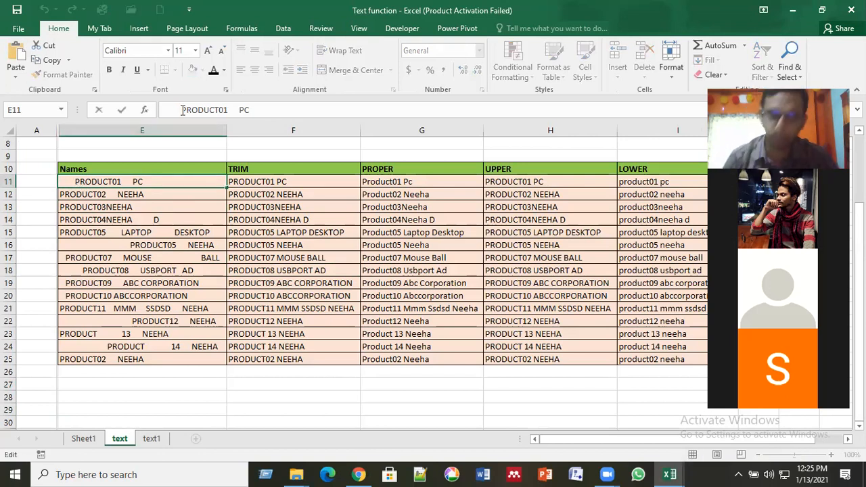
pyautogui.press('Left')
pyautogui.press('Left')
pyautogui.press('Left')
pyautogui.press('Left')
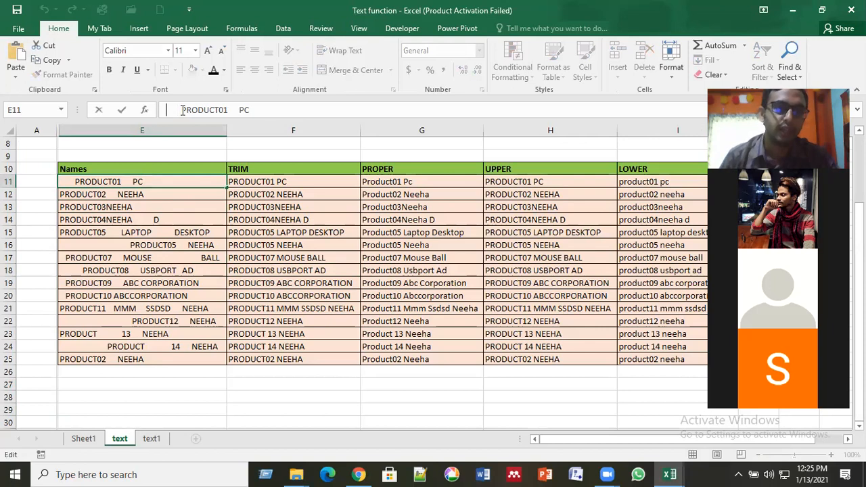
pyautogui.press('Right')
pyautogui.press('Right')
pyautogui.press('Right')
pyautogui.press('Right')
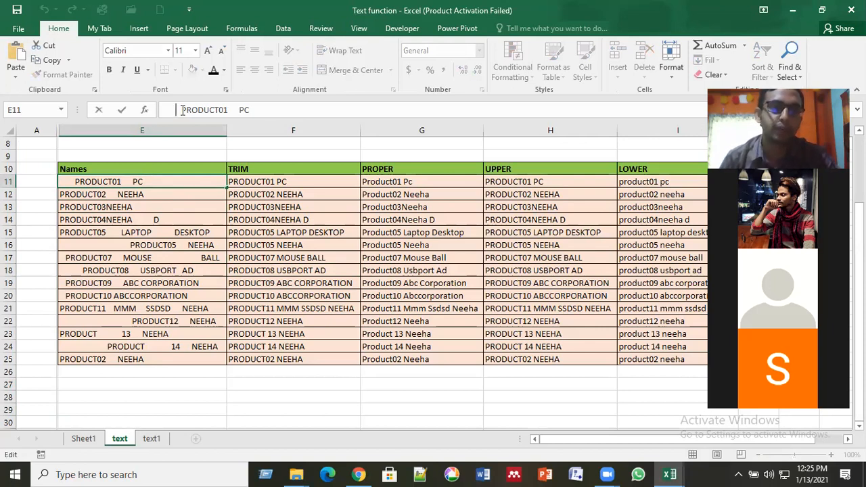
pyautogui.press('Left')
pyautogui.press('Left')
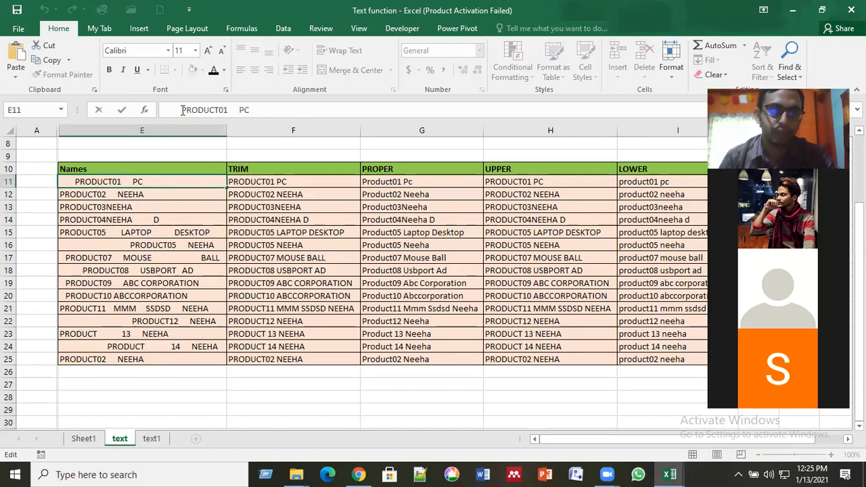
pyautogui.click(182, 110)
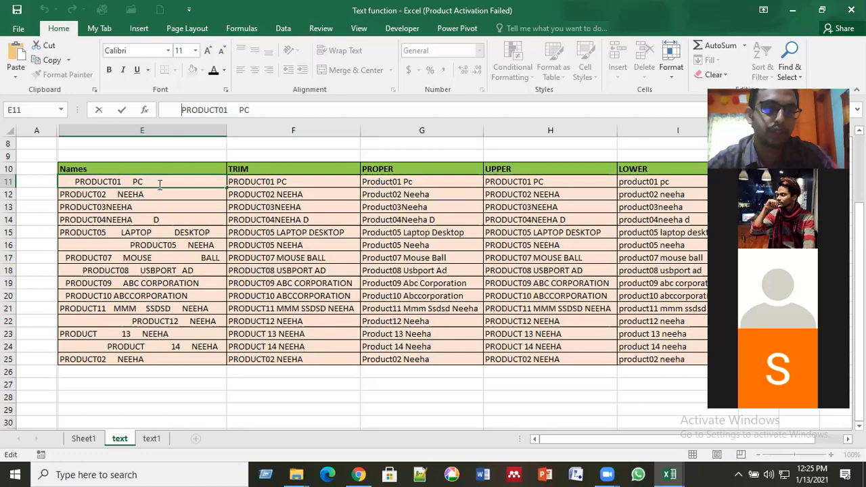
# Clear the contents of F11:J25 under the TRIM, PROPER, UPPER, LOWER and LEN headings.
pyautogui.click(259, 180)
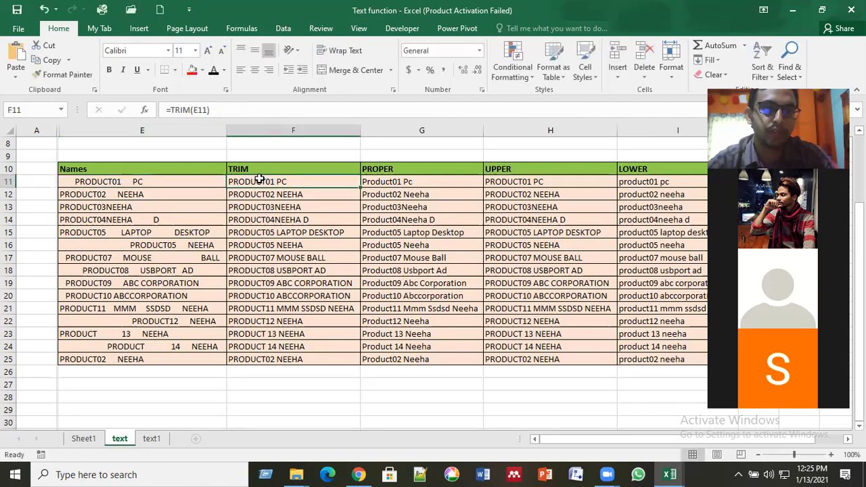
pyautogui.moveTo(682, 254); pyautogui.dragTo(731, 359)
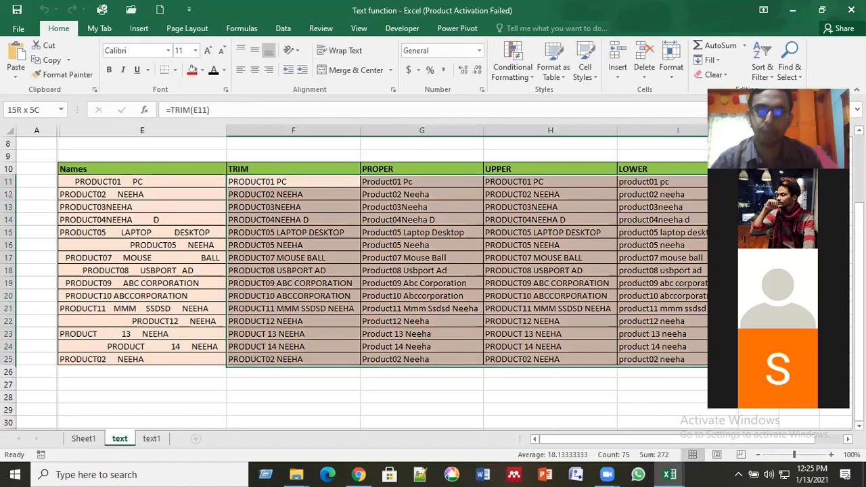
pyautogui.press('Delete')
pyautogui.click(487, 329)
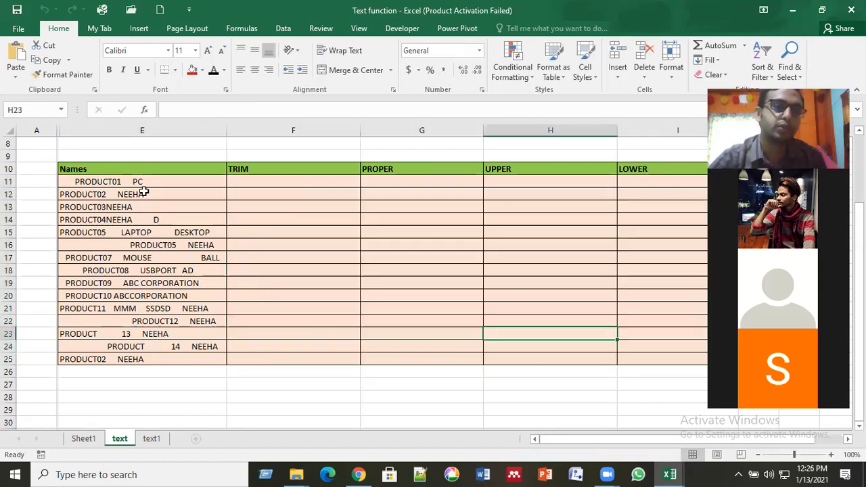
# Examine the uneven spacing in the product entries of the Names column, E11 to E25.
pyautogui.click(144, 194)
pyautogui.click(140, 182)
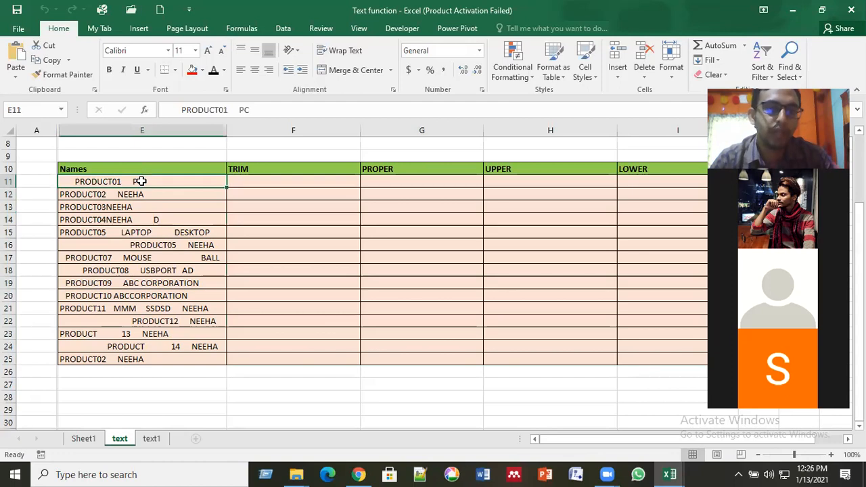
pyautogui.click(144, 222)
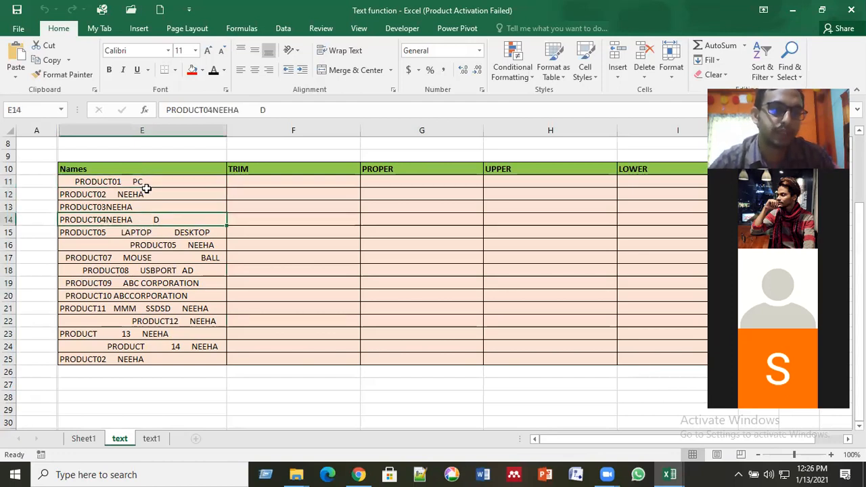
pyautogui.click(147, 193)
pyautogui.click(152, 182)
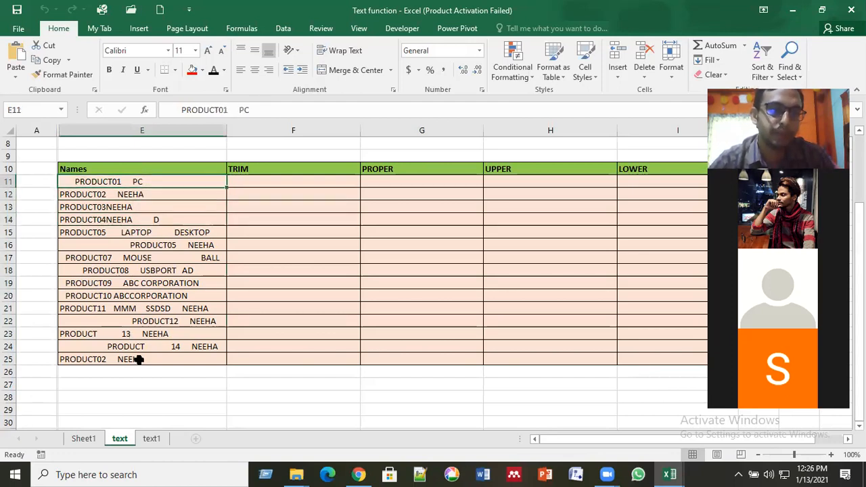
pyautogui.click(168, 358)
pyautogui.click(178, 305)
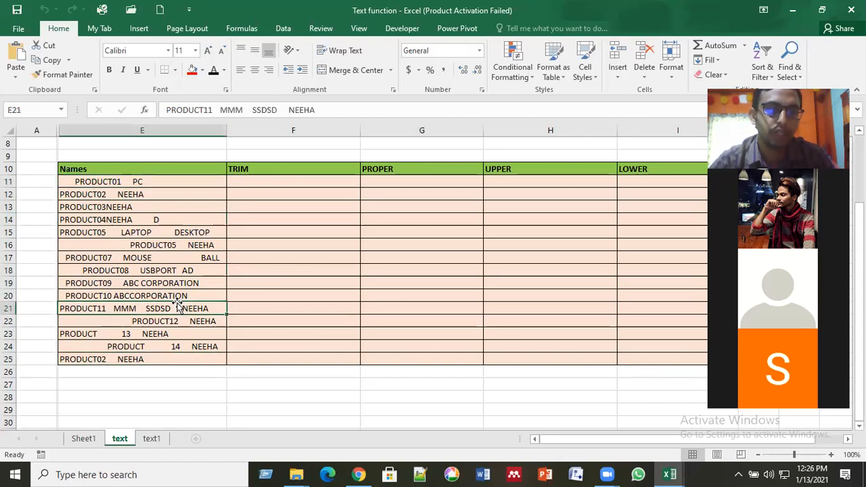
pyautogui.click(179, 258)
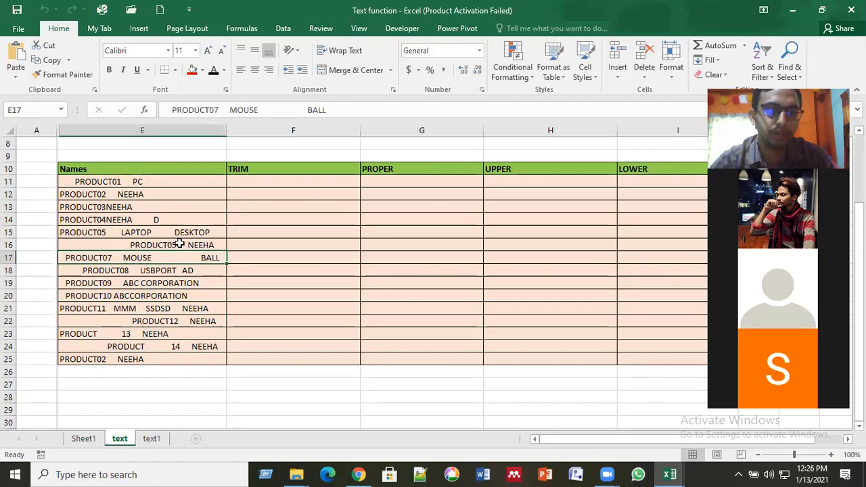
pyautogui.click(179, 244)
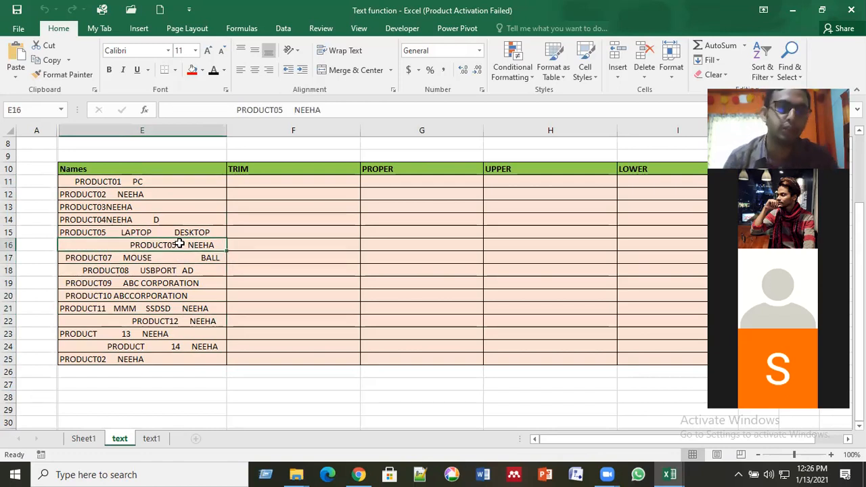
# Examine the spaces between PRODUCT01 and PC in cell E11, stepping through the text character by character.
pyautogui.press('Up')
pyautogui.press('Up')
pyautogui.press('Up')
pyautogui.press('Up')
pyautogui.press('Up')
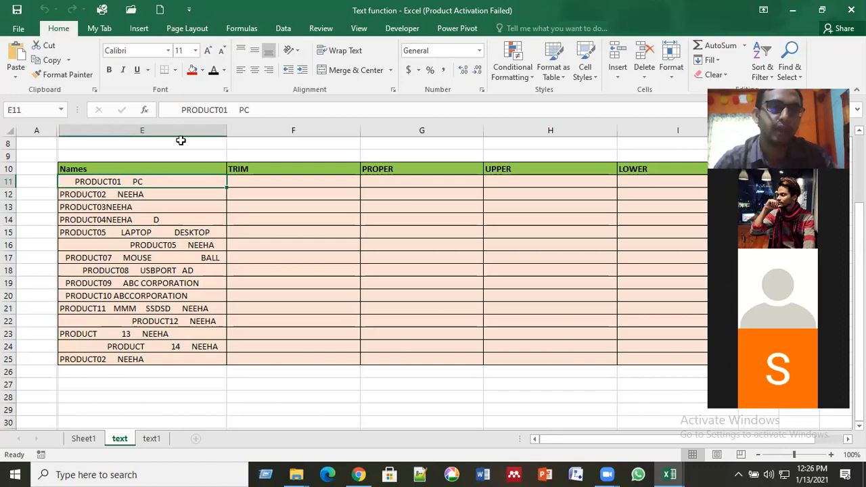
pyautogui.press('F2')
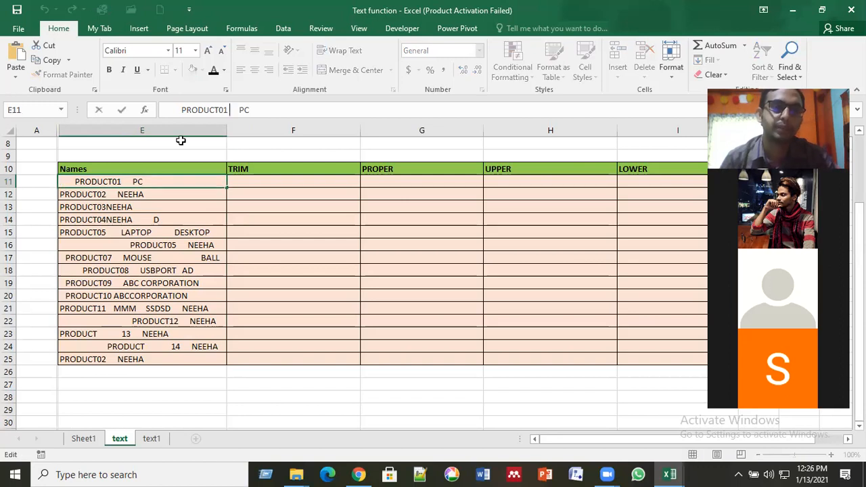
pyautogui.press('Right')
pyautogui.press('Right')
pyautogui.press('Right')
pyautogui.press('Right')
pyautogui.press('Right')
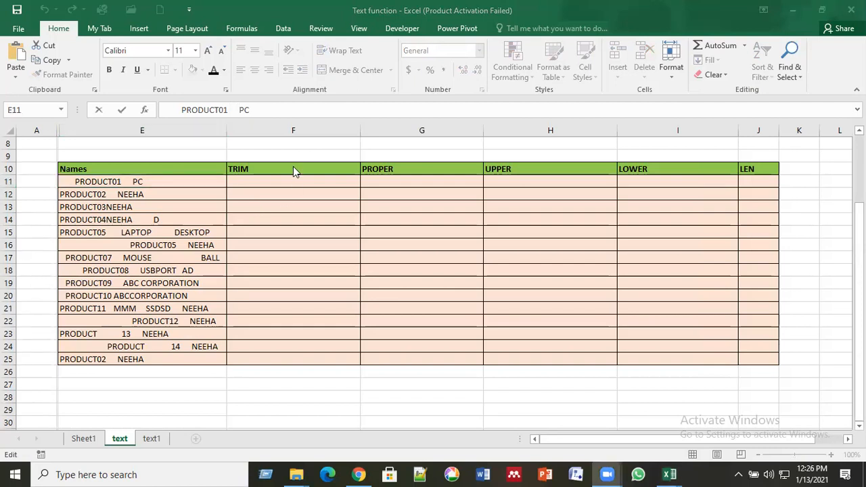
# Examine the spacing of the product entries in E12 to E18, one cell after another.
pyautogui.click(203, 200)
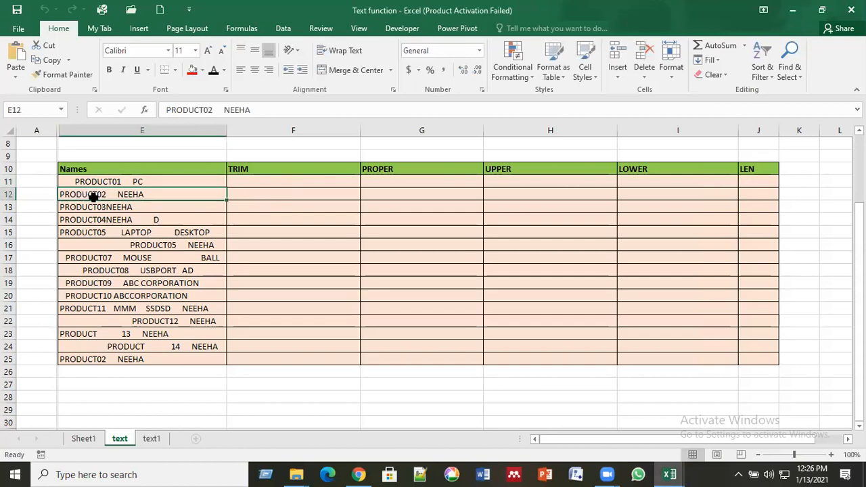
pyautogui.click(140, 208)
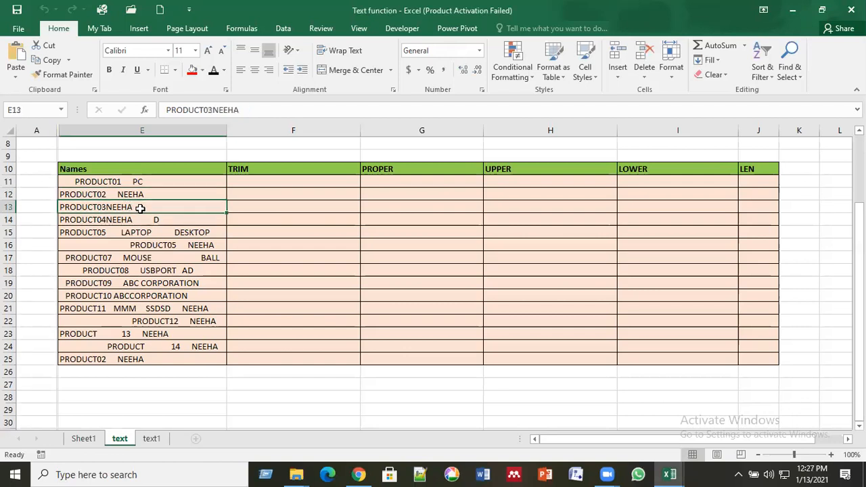
pyautogui.click(100, 219)
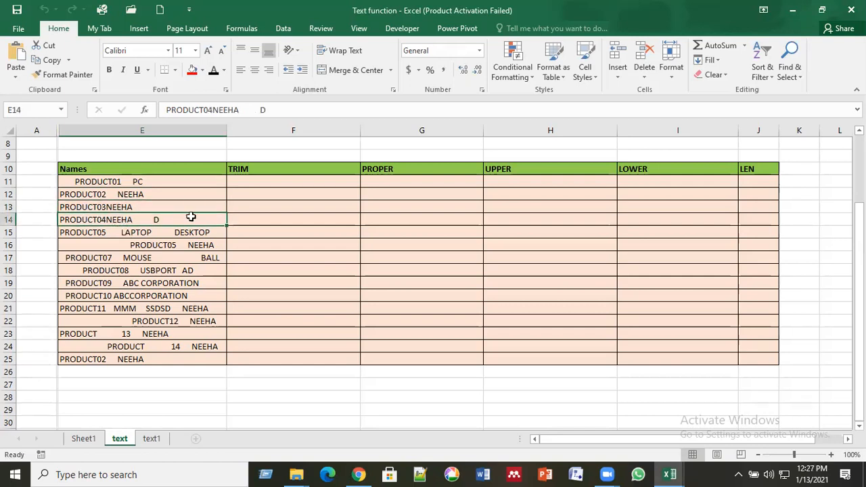
pyautogui.click(131, 231)
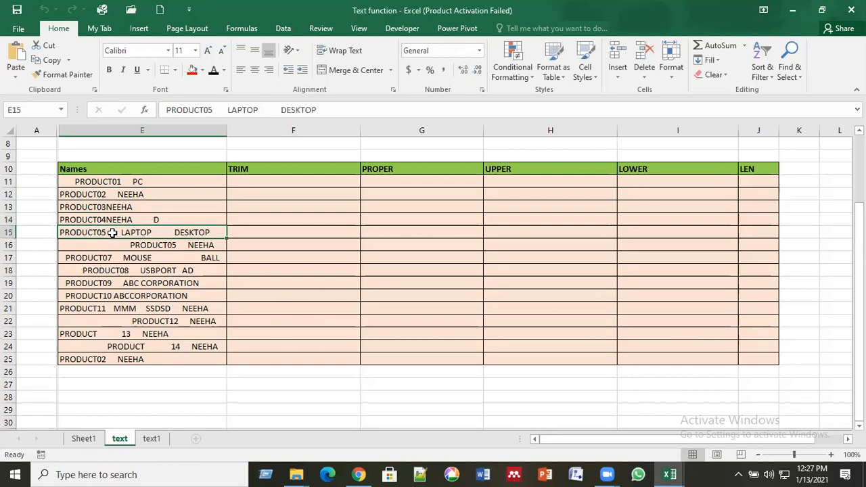
pyautogui.click(163, 248)
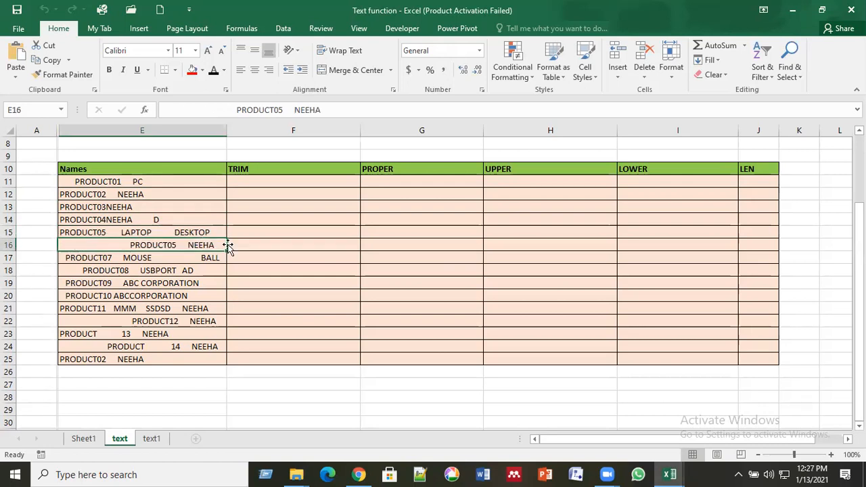
pyautogui.click(110, 258)
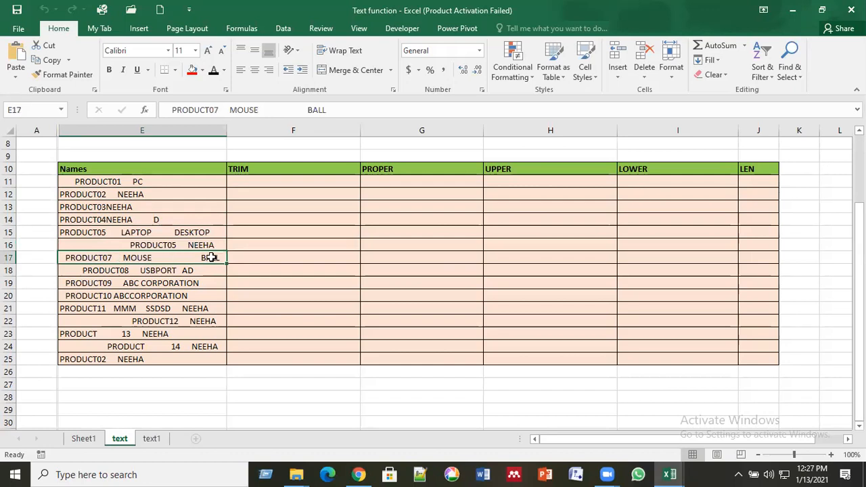
pyautogui.click(201, 274)
pyautogui.press('Up')
pyautogui.press('Up')
pyautogui.press('Down')
pyautogui.press('Down')
pyautogui.press('Down')
pyautogui.press('Up')
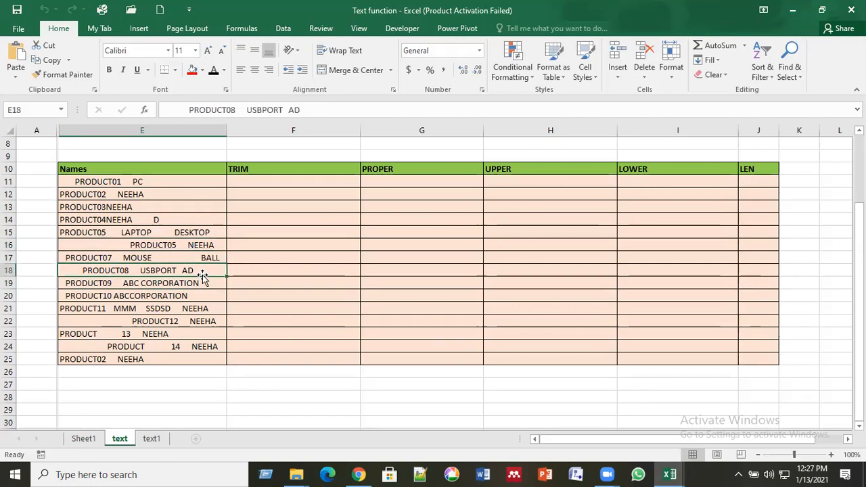
pyautogui.press('Down')
pyautogui.press('Up')
pyautogui.click(194, 112)
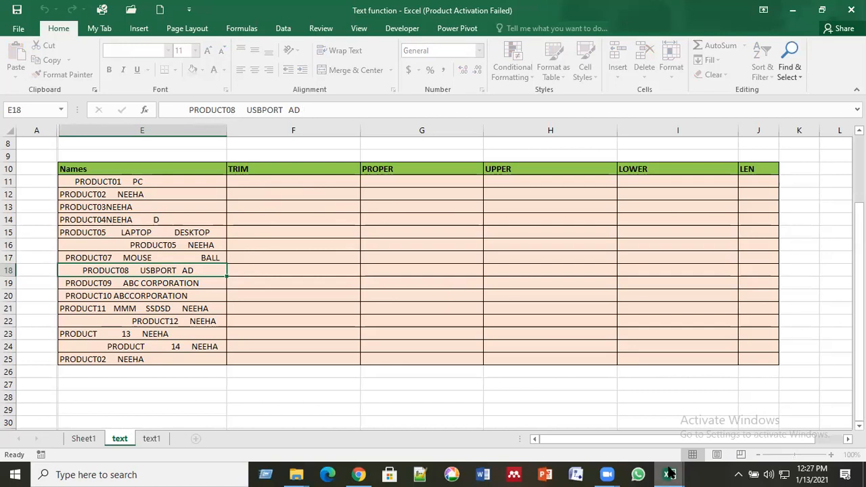
# Close the Book1 workbook without saving its changes, and close the clock workbook with its changes saved.
pyautogui.moveTo(670, 473)
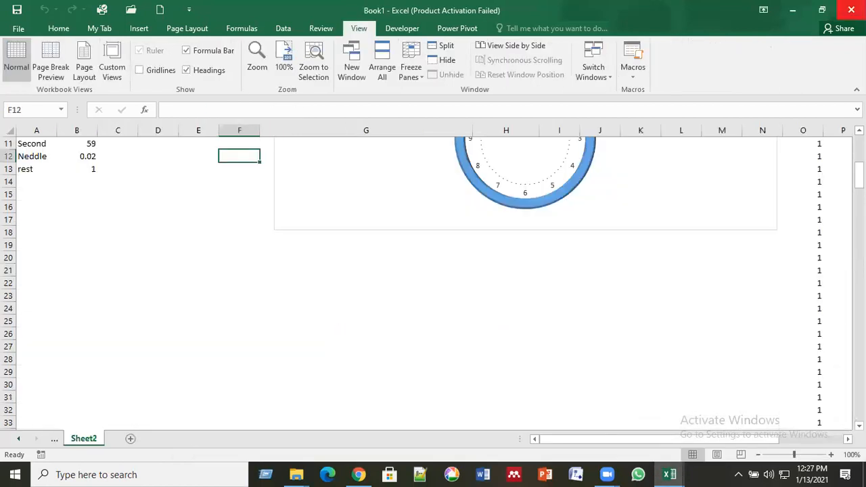
pyautogui.click(851, 10)
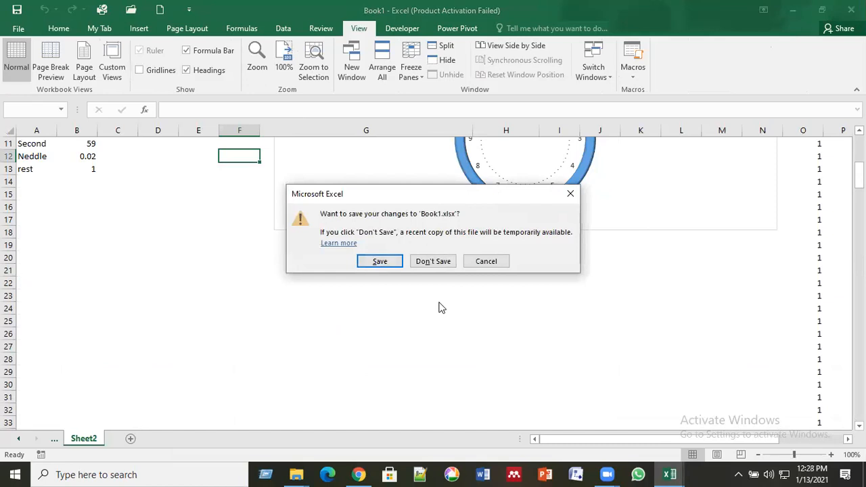
pyautogui.click(432, 262)
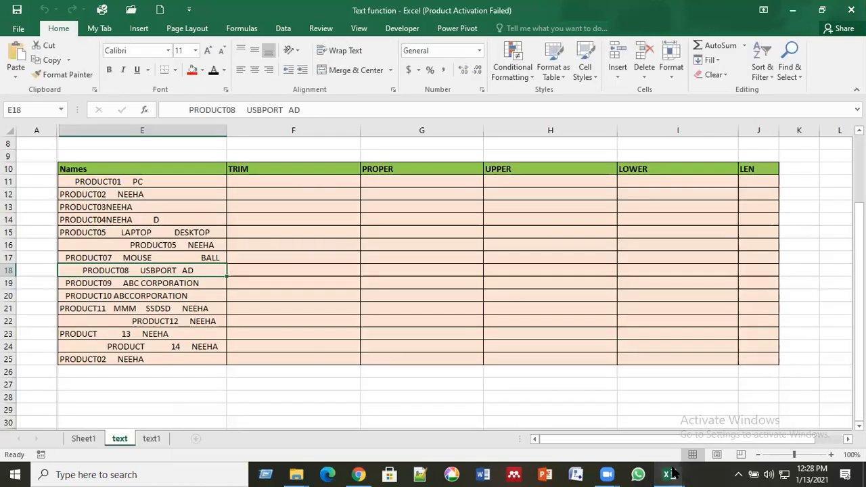
pyautogui.moveTo(670, 475)
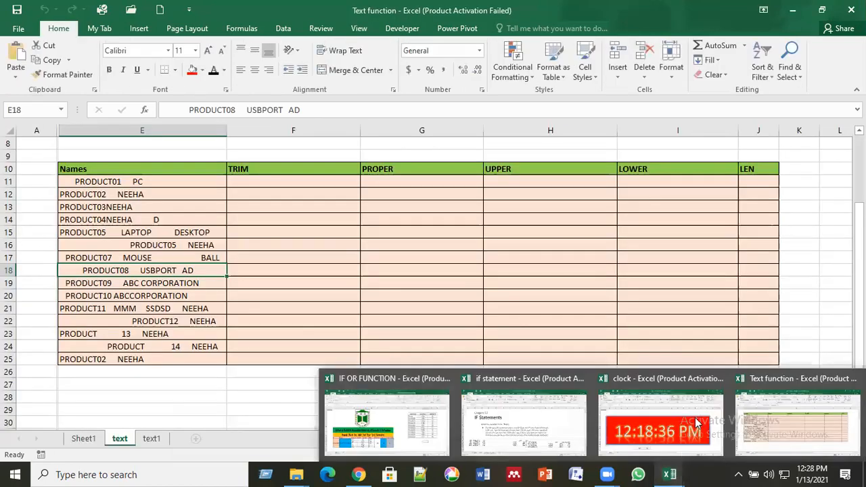
pyautogui.click(696, 423)
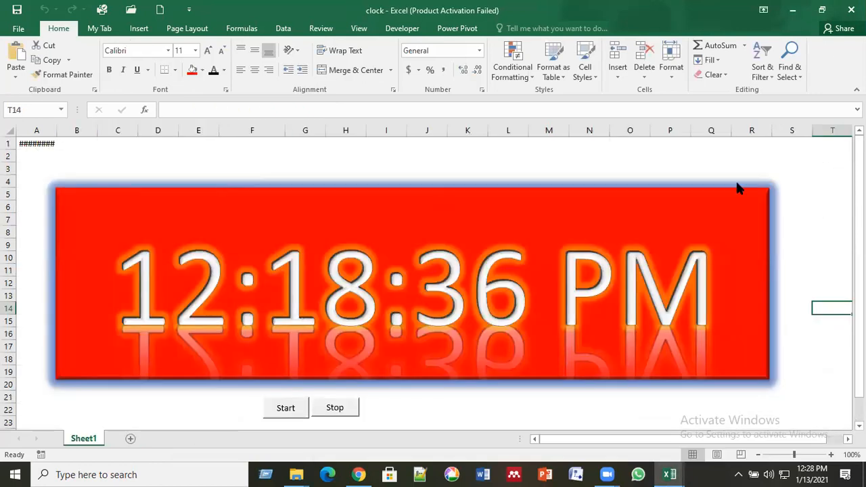
pyautogui.click(851, 10)
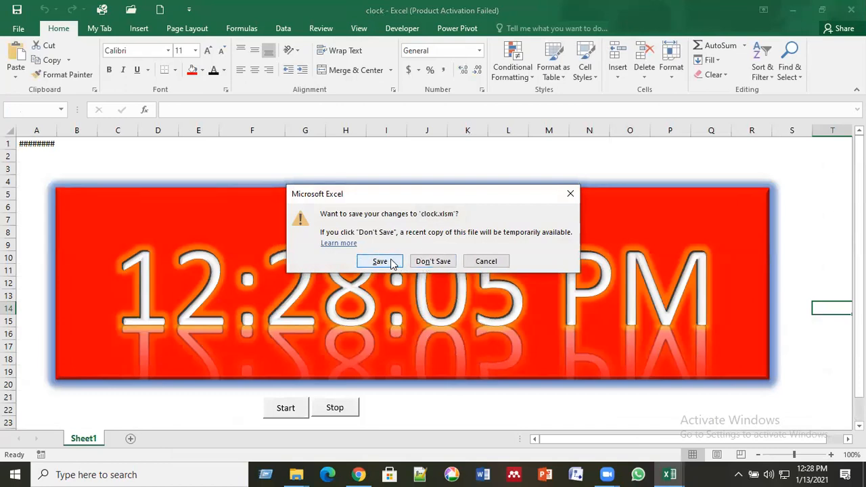
pyautogui.click(393, 262)
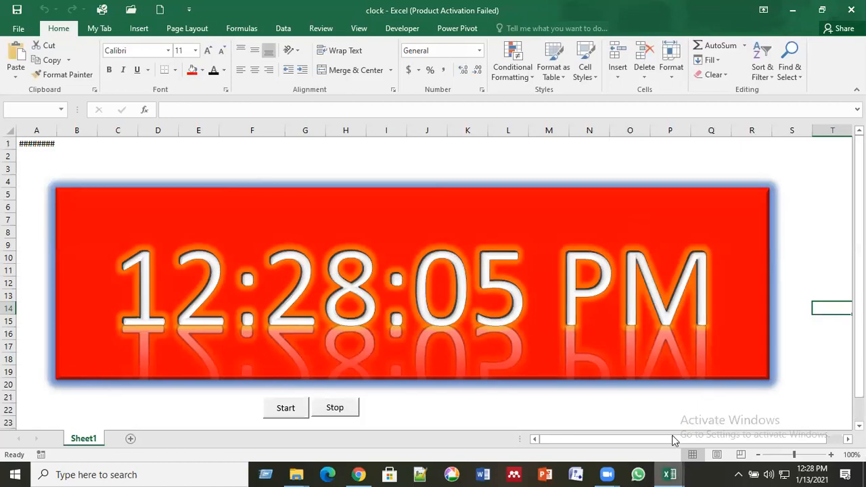
# Close the if statement workbook without saving its changes.
pyautogui.moveTo(673, 441)
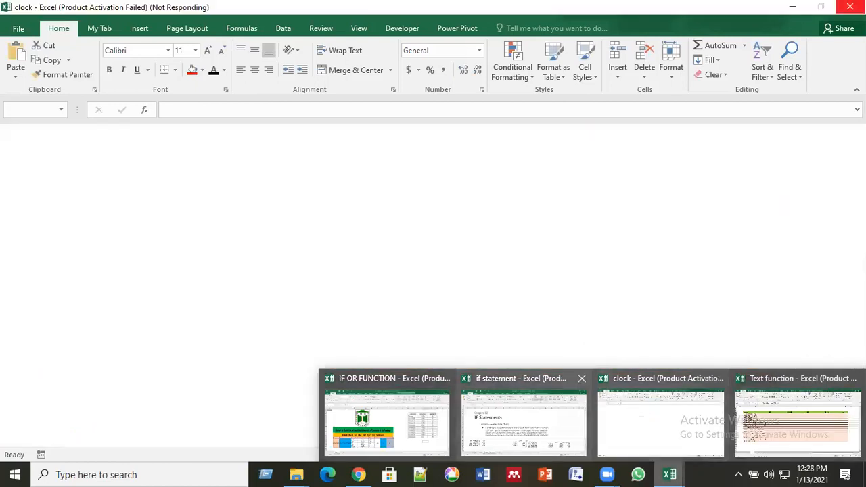
pyautogui.click(572, 377)
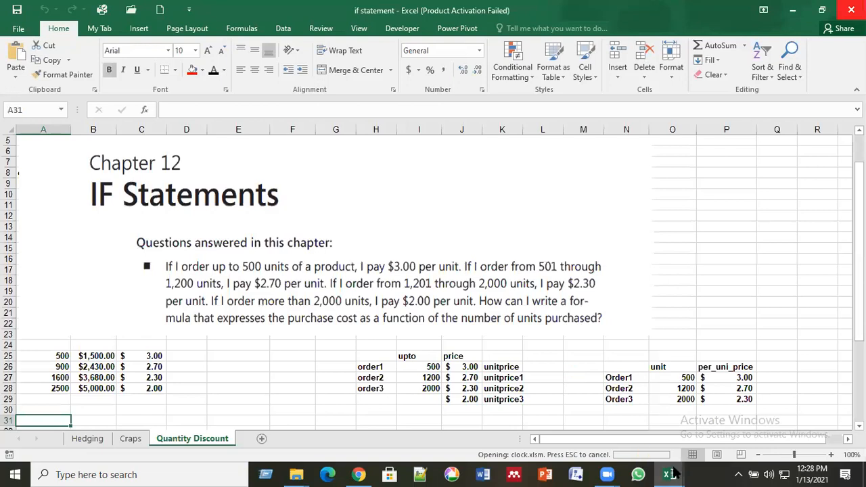
pyautogui.moveTo(674, 474)
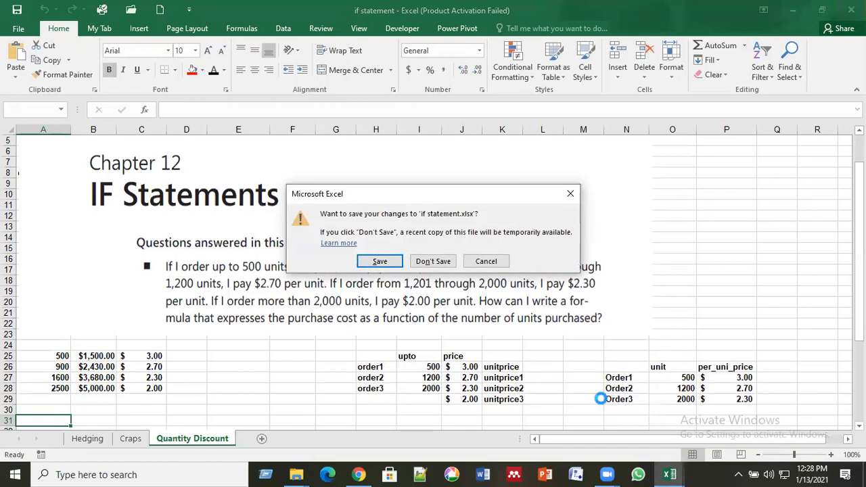
pyautogui.press('n')
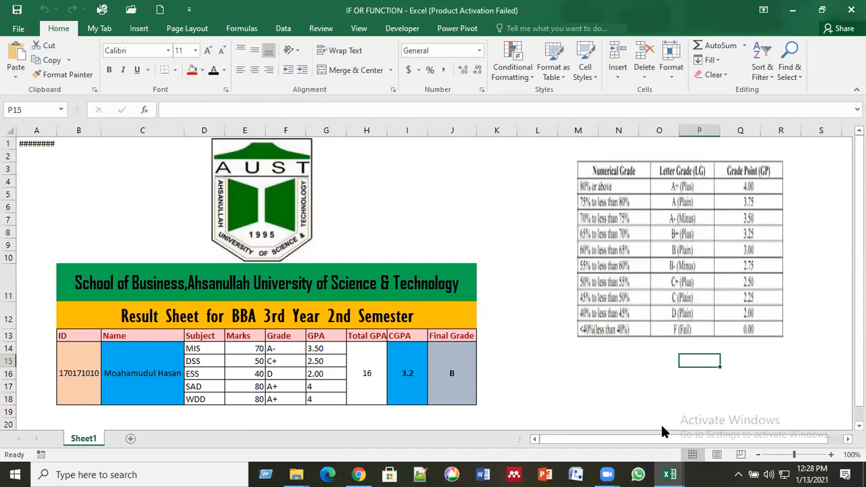
# Save the changes to the reopened clock workbook while closing it, and return to the Text function workbook.
pyautogui.click(668, 474)
pyautogui.click(386, 259)
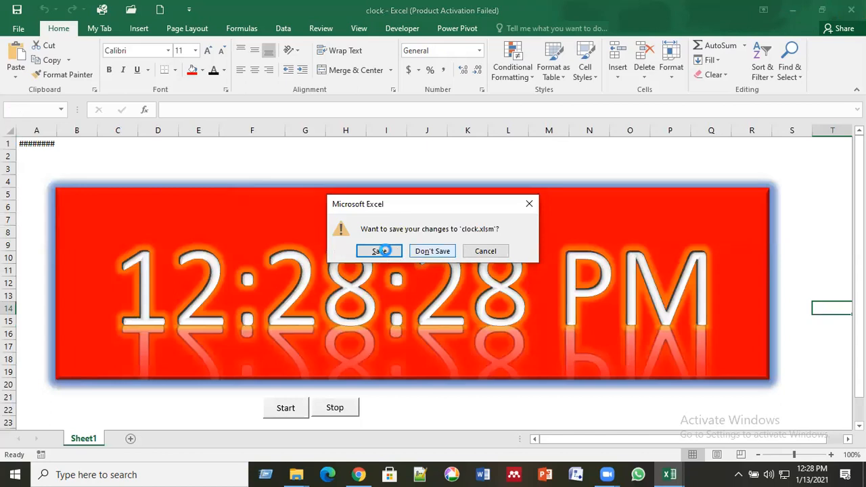
pyautogui.click(379, 251)
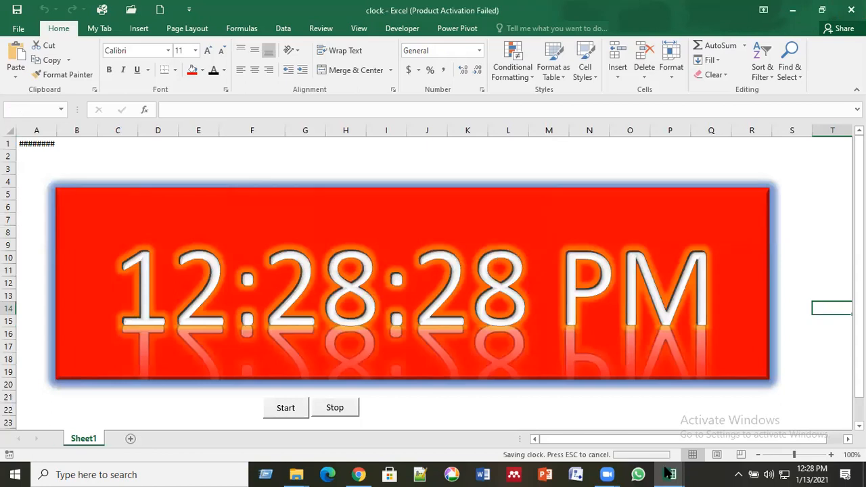
pyautogui.click(277, 331)
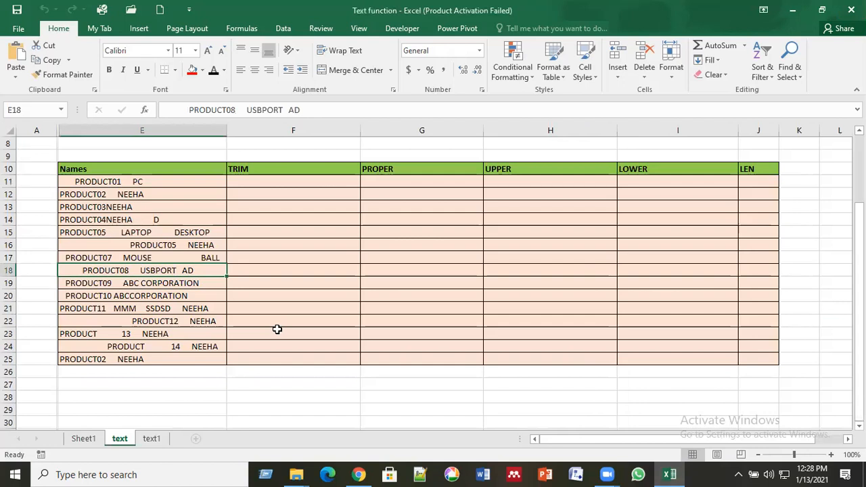
pyautogui.click(257, 194)
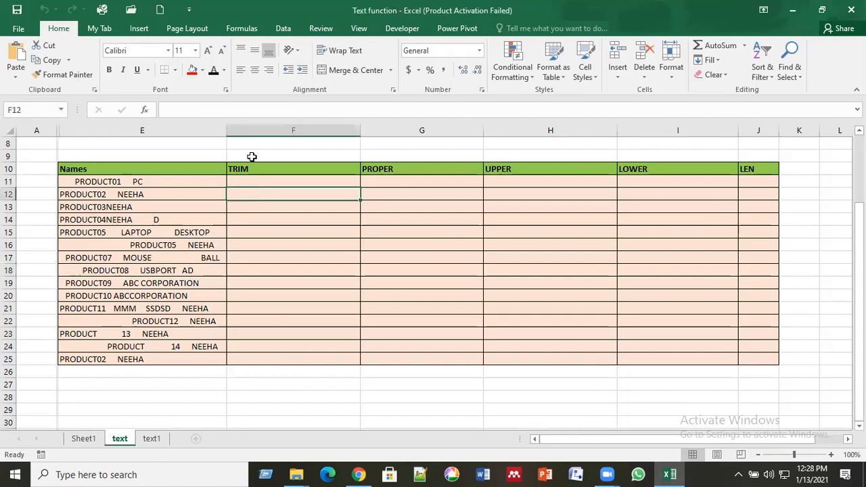
pyautogui.doubleClick(156, 396)
pyautogui.write('yyy')
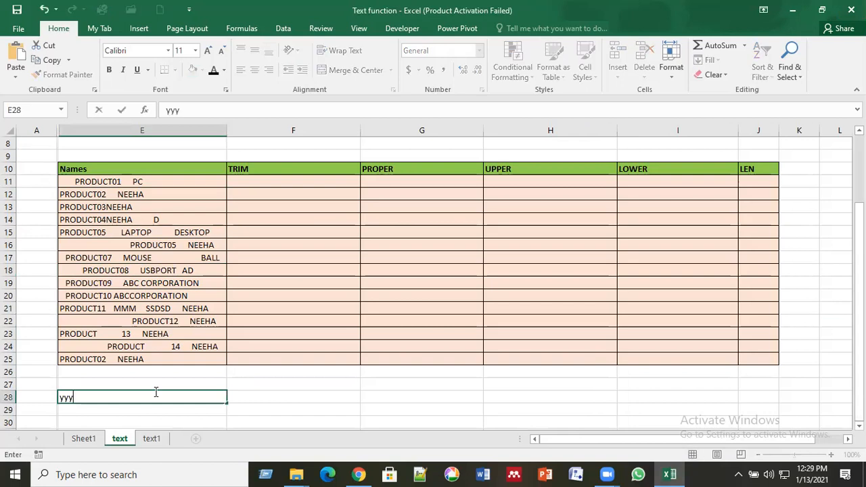
pyautogui.press('BackSpace')
pyautogui.press('BackSpace')
pyautogui.press('BackSpace')
# Look up through the product entries of the Names column, ending on E11.
pyautogui.press('Up')
pyautogui.press('Up')
pyautogui.press('Up')
pyautogui.press('Up')
pyautogui.press('Up')
pyautogui.press('Up')
pyautogui.press('Up')
pyautogui.press('Up')
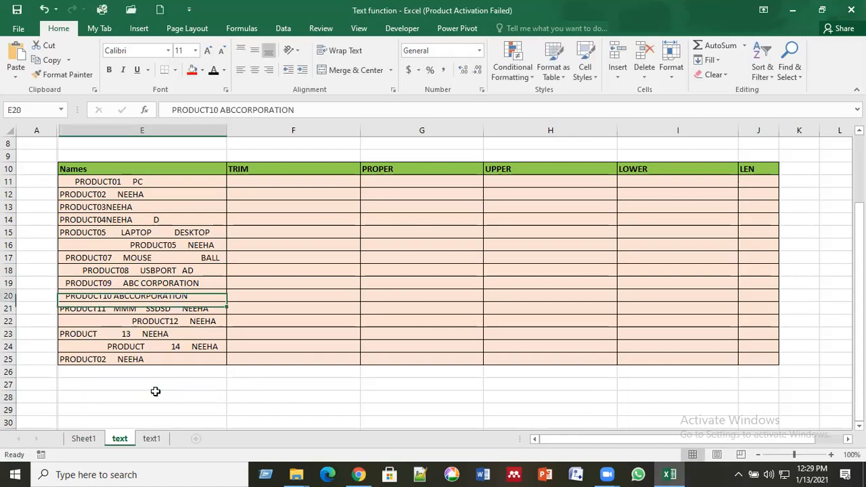
pyautogui.press('Up')
pyautogui.press('Up')
pyautogui.press('Up')
pyautogui.press('Up')
pyautogui.press('Up')
pyautogui.press('Up')
pyautogui.press('Up')
pyautogui.press('Up')
pyautogui.press('Up')
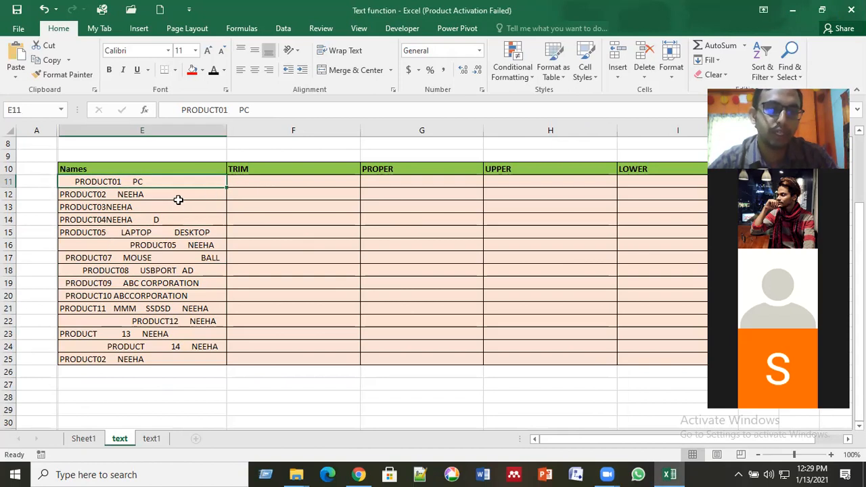
pyautogui.press('Down')
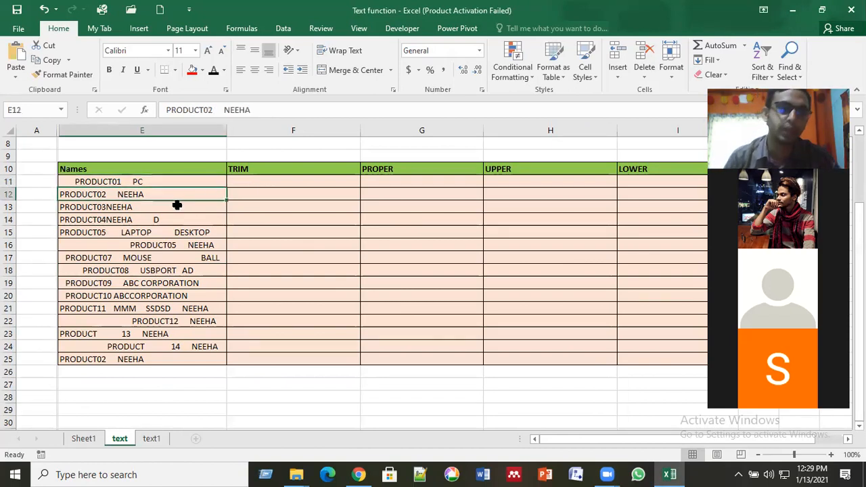
pyautogui.press('Up')
# Look across the TRIM, PROPER, UPPER and LOWER column headings in row 10.
pyautogui.press('Right')
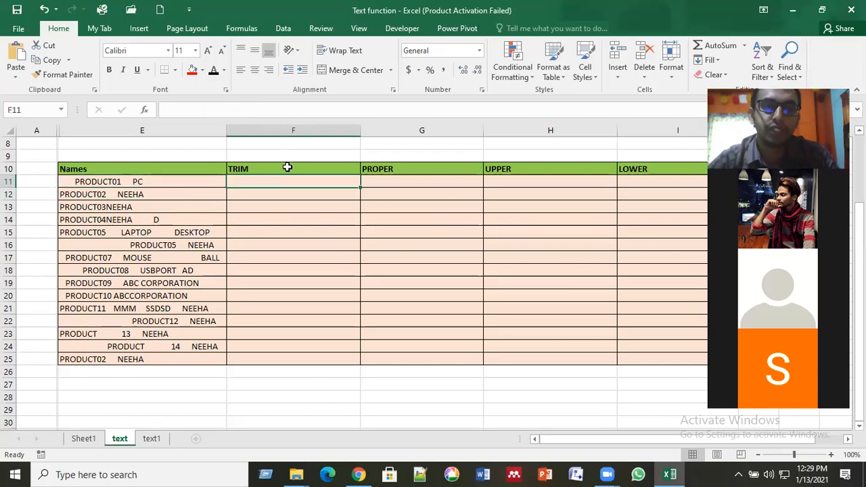
pyautogui.click(288, 167)
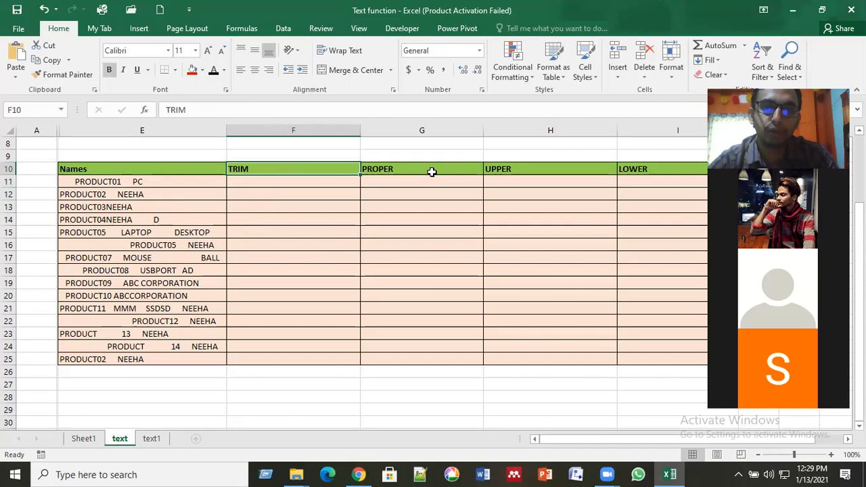
pyautogui.press('Right')
pyautogui.press('Right')
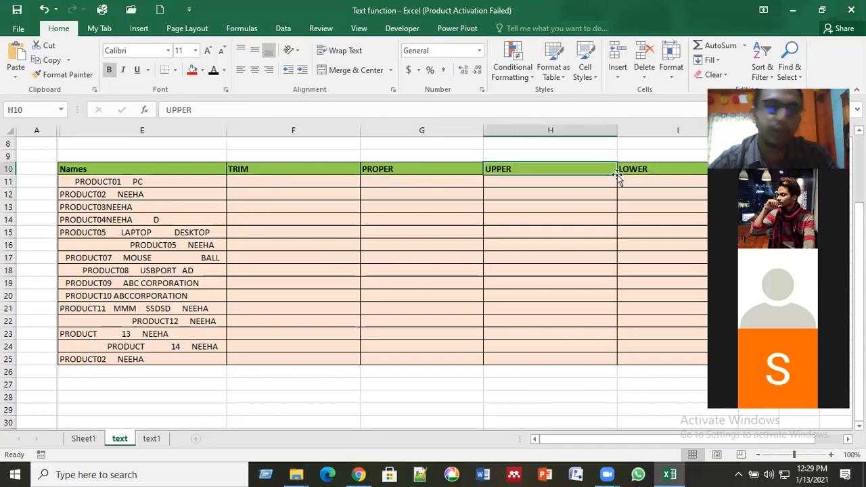
pyautogui.press('Right')
# Change the P and D of the product code in E12 to lowercase, making it pROdUCT02.
pyautogui.click(138, 194)
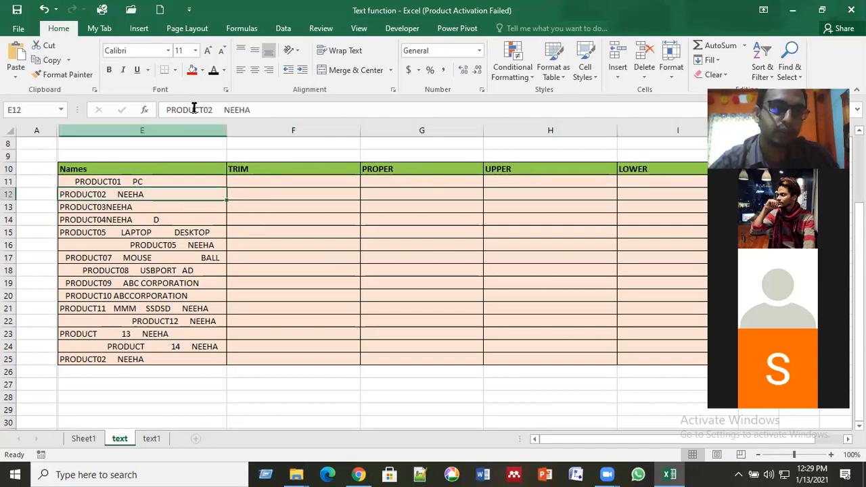
pyautogui.click(194, 110)
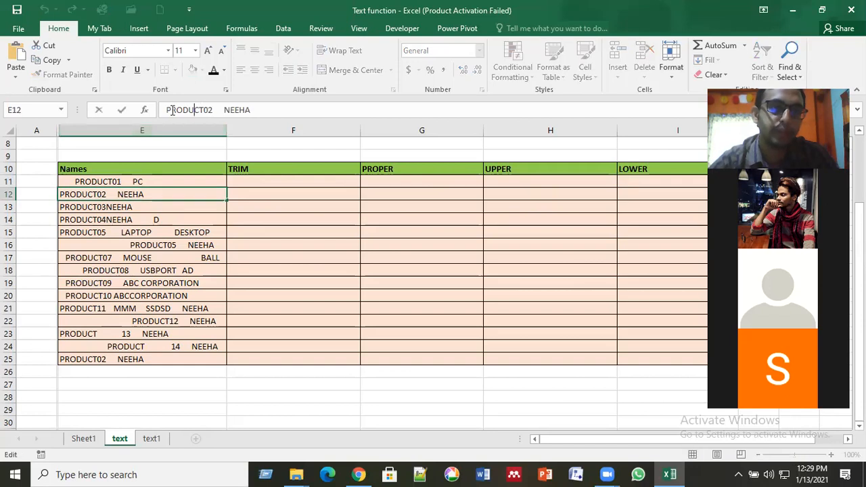
pyautogui.click(173, 110)
pyautogui.press('BackSpace')
pyautogui.write('p')
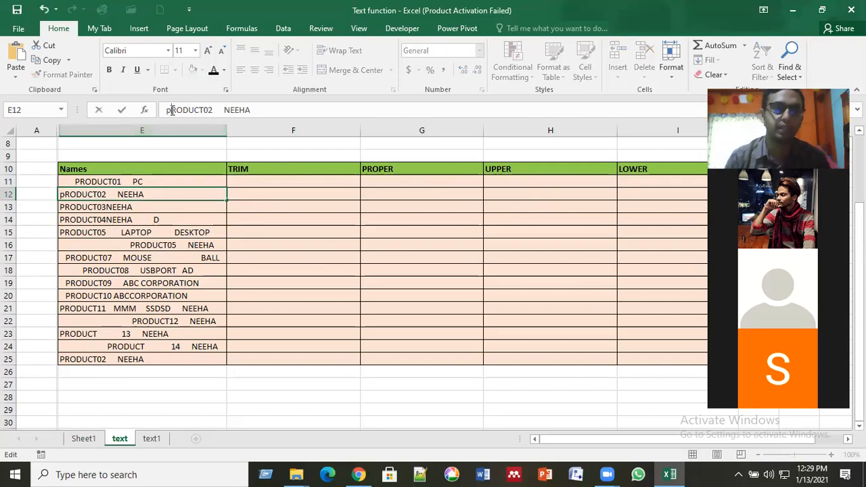
pyautogui.press('Right')
pyautogui.press('Right')
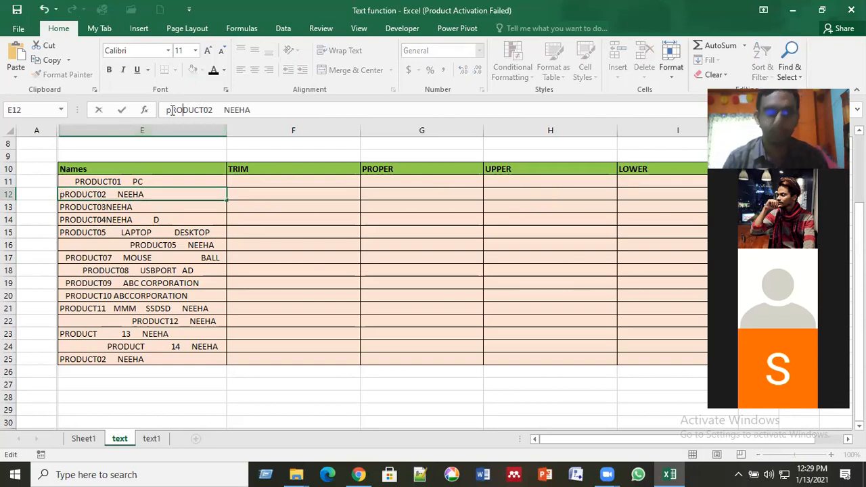
pyautogui.press('Delete')
pyautogui.write('d')
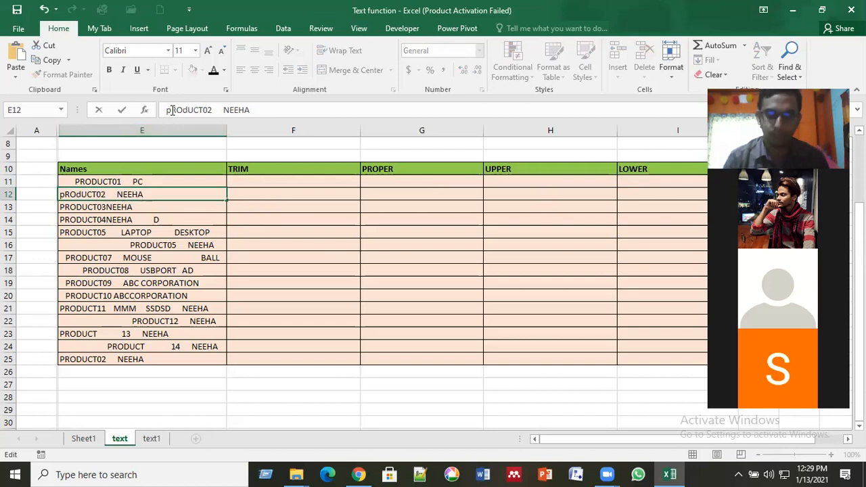
pyautogui.press('Return')
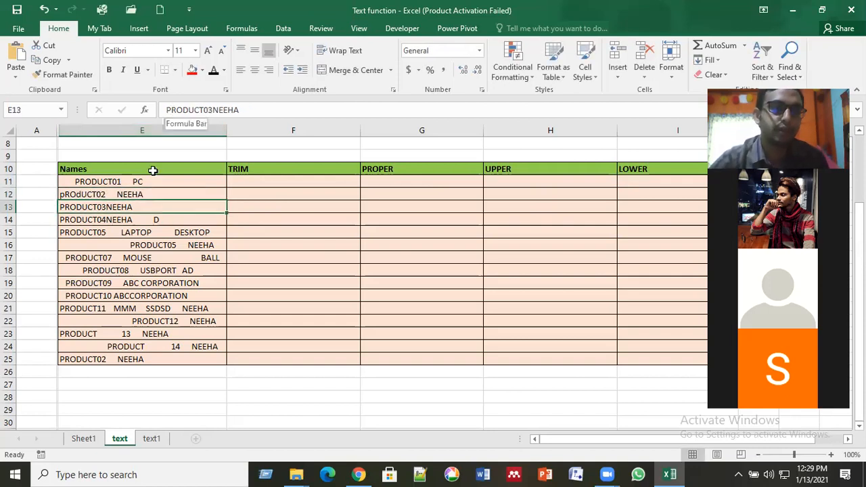
# Change the product code in E11 to the mixed-case PpoDUCT01, keeping the surrounding spaces and PC.
pyautogui.press('Up')
pyautogui.press('Up')
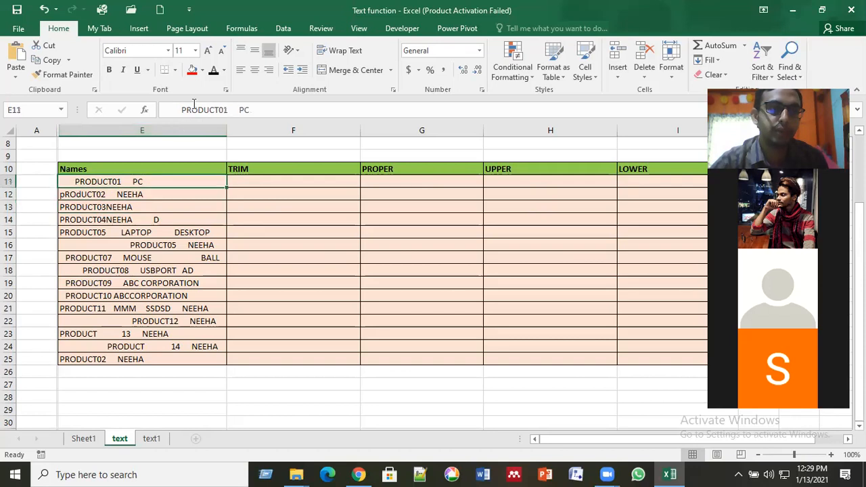
pyautogui.click(194, 110)
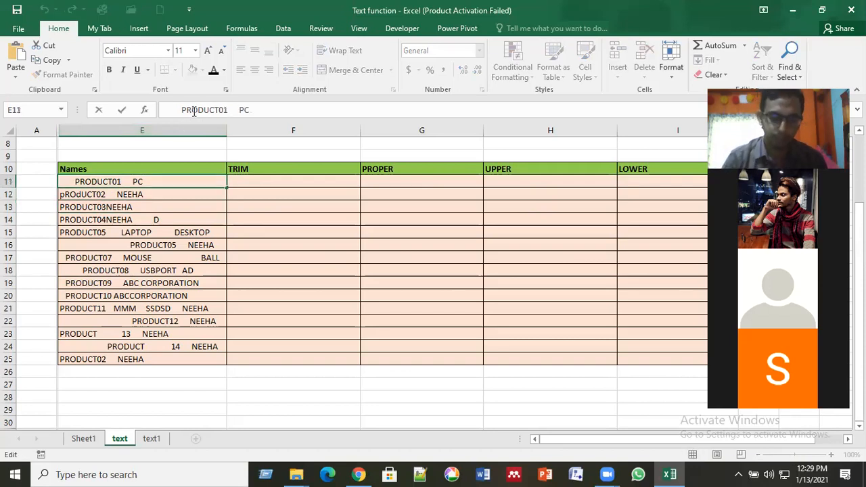
pyautogui.press('BackSpace')
pyautogui.write('p')
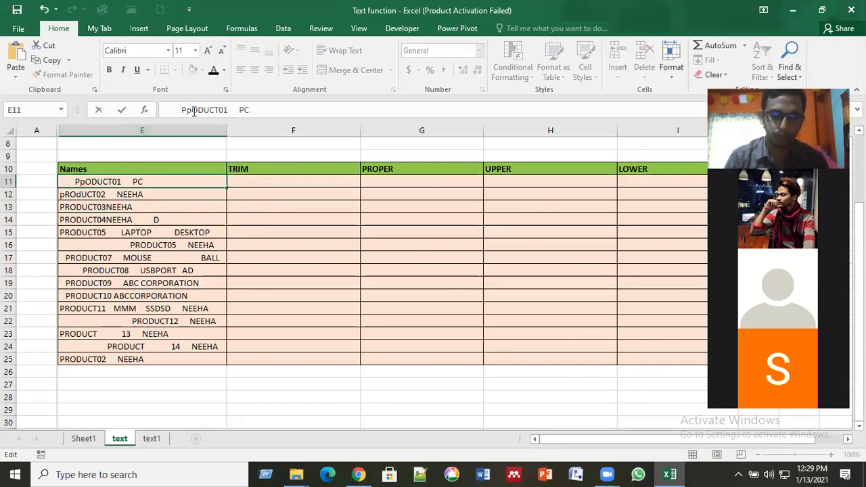
pyautogui.press('Delete')
pyautogui.write('o')
pyautogui.press('Return')
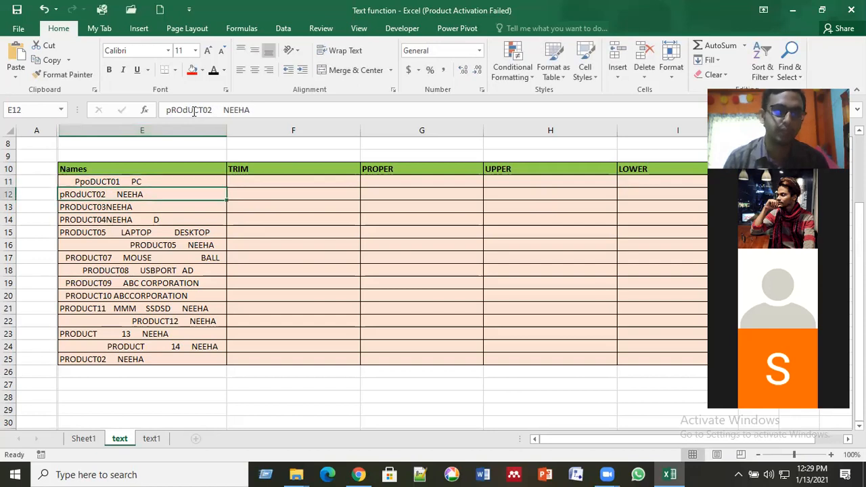
# Change the first two letters of the product code in E15 to lowercase, making it prODUCT05.
pyautogui.press('Down')
pyautogui.press('Down')
pyautogui.press('Down')
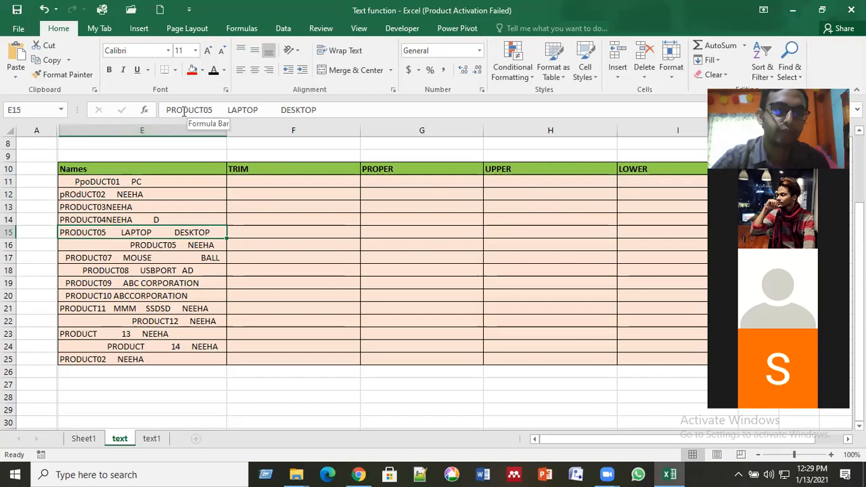
pyautogui.click(173, 110)
pyautogui.press('BackSpace')
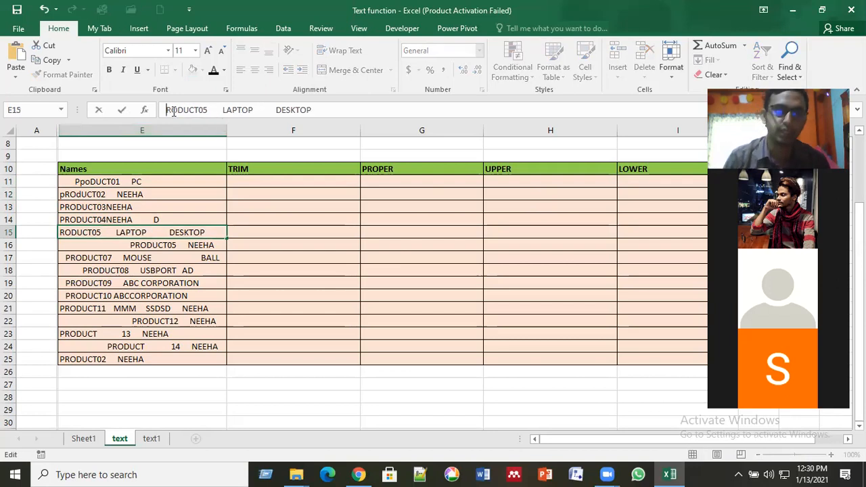
pyautogui.write('p')
pyautogui.press('Delete')
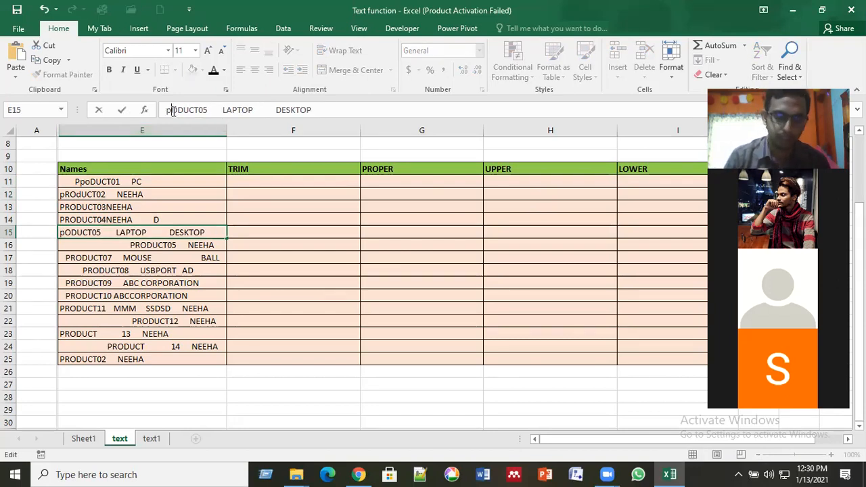
pyautogui.write('r')
pyautogui.press('Return')
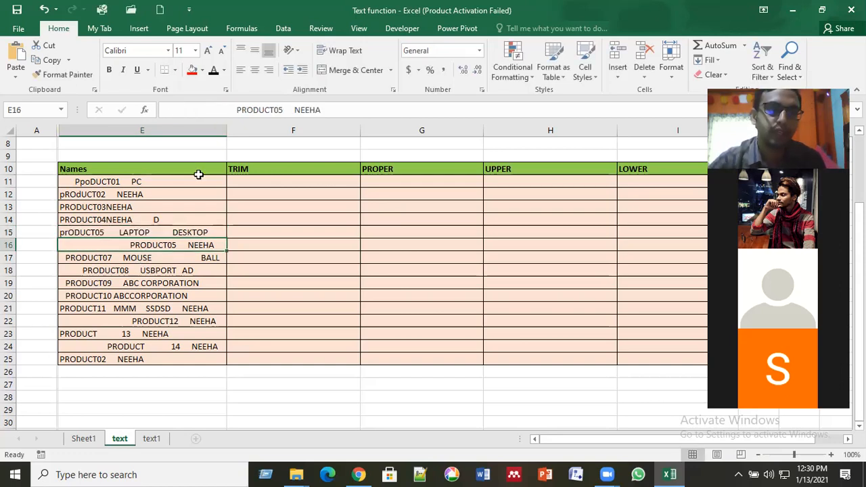
# Change the first two letters of MOUSE in E17 to lowercase, making it moUSE.
pyautogui.press('Down')
pyautogui.click(236, 109)
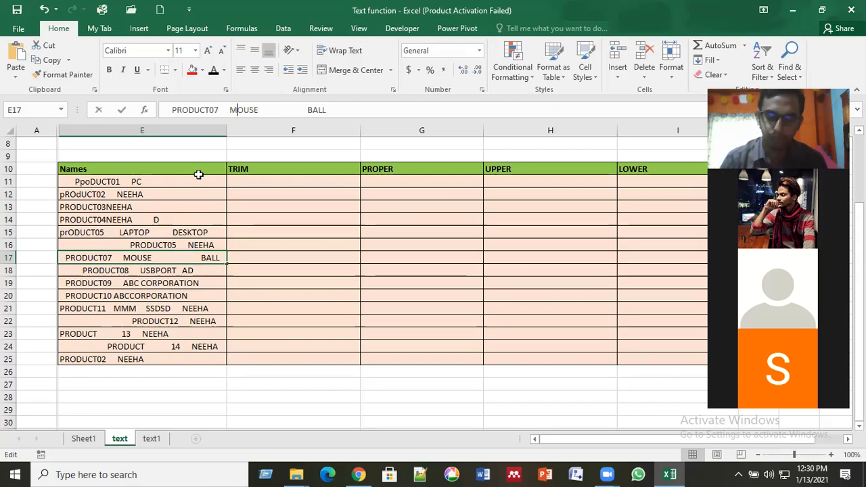
pyautogui.press('BackSpace')
pyautogui.hotkey('shift', 'Right')
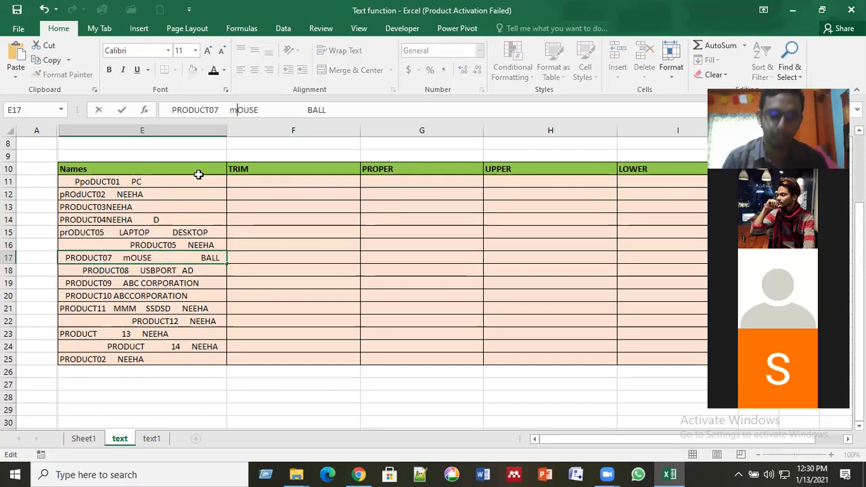
pyautogui.write('mo')
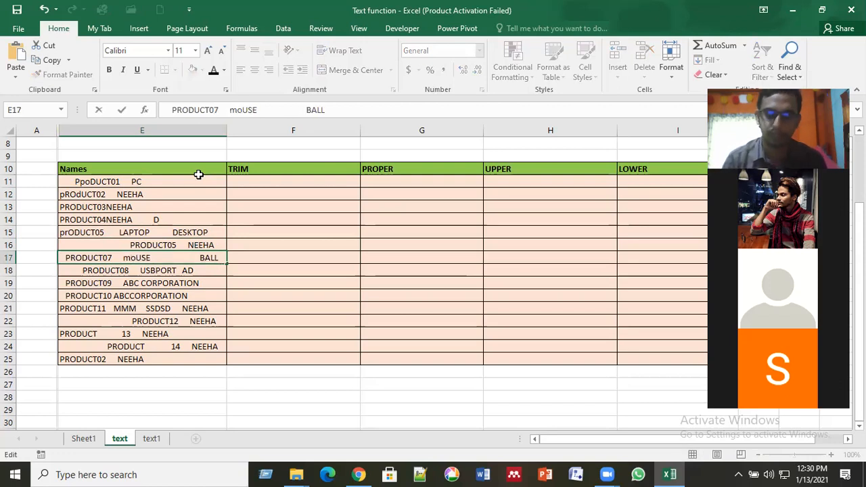
pyautogui.press('Return')
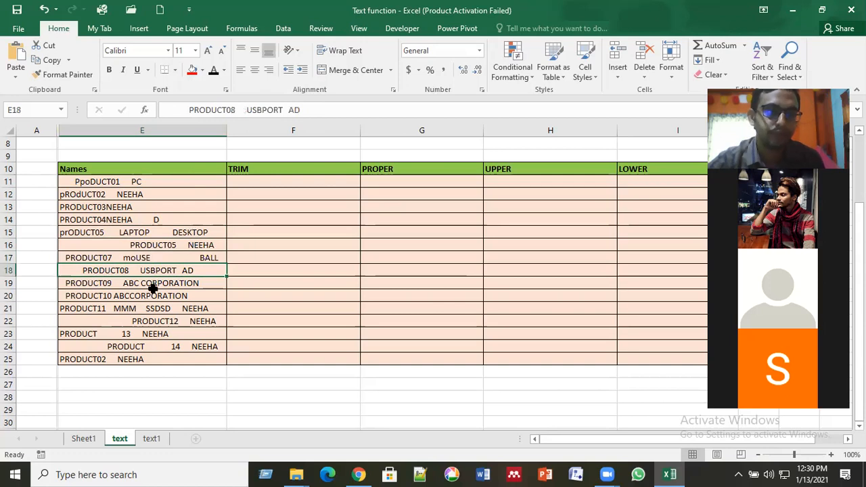
# Change the R of the product code in E19 to lowercase, making it PrODUCT09.
pyautogui.press('Down')
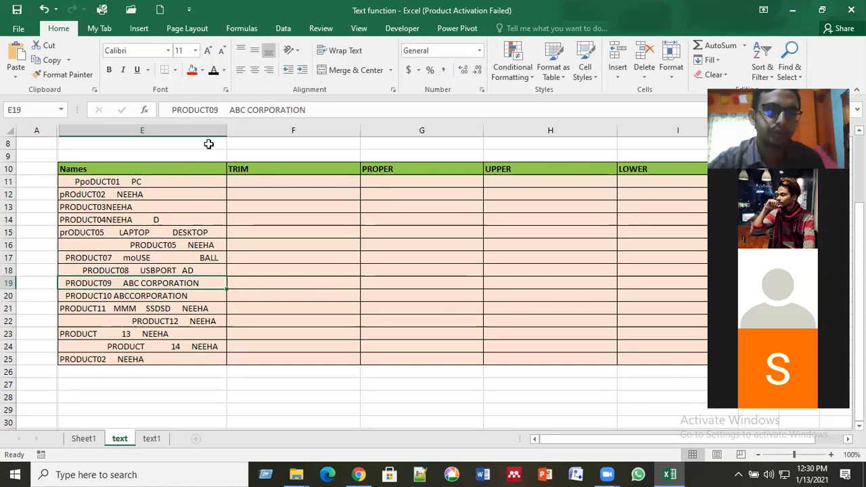
pyautogui.click(181, 110)
pyautogui.press('BackSpace')
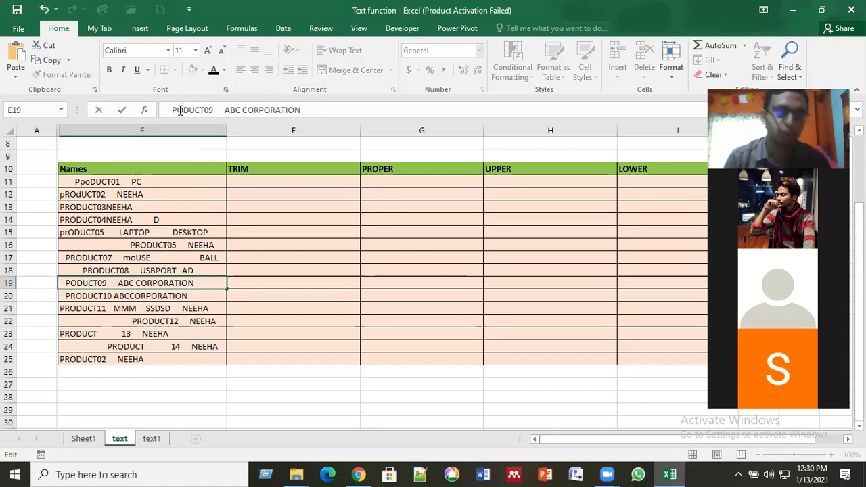
pyautogui.write('r')
pyautogui.press('Return')
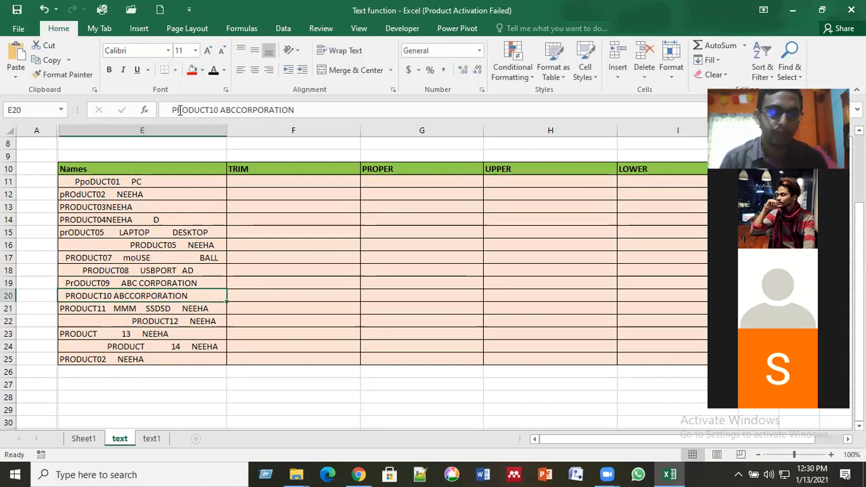
# Change the first O of the product code in E21 to lowercase, making it PRoDUCT11.
pyautogui.press('Down')
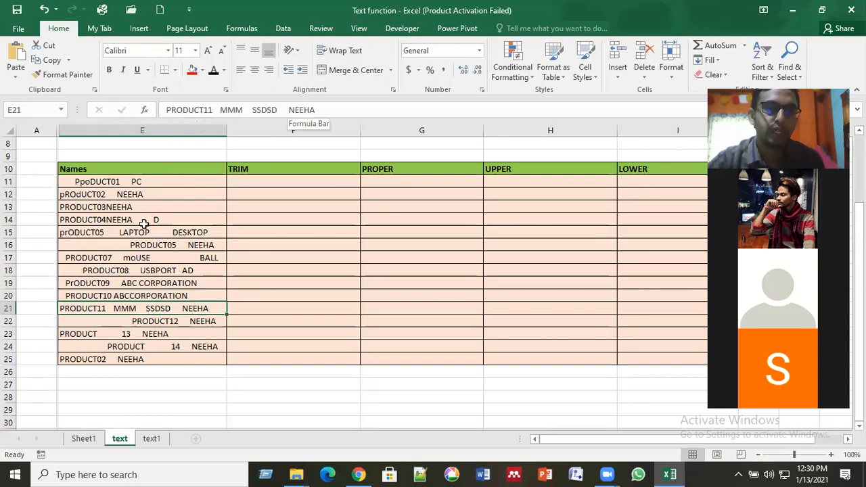
pyautogui.click(183, 109)
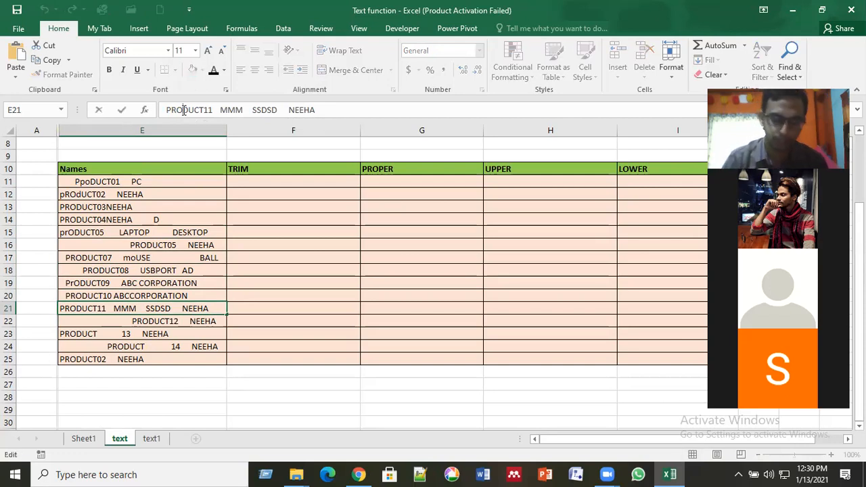
pyautogui.press('BackSpace')
pyautogui.write('o')
pyautogui.press('Return')
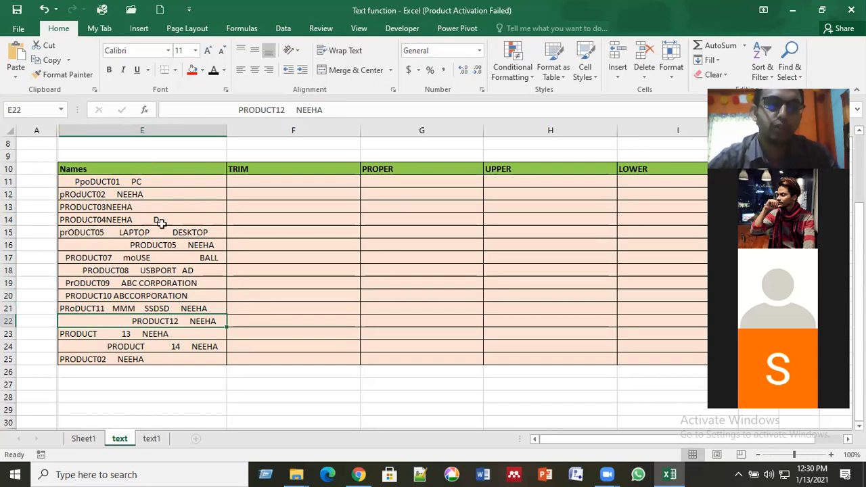
pyautogui.click(190, 111)
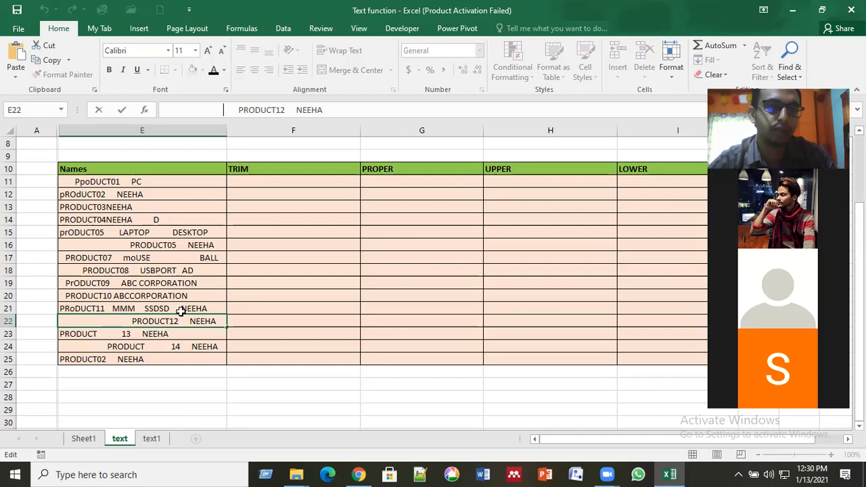
pyautogui.hotkey('shift', 'Return')
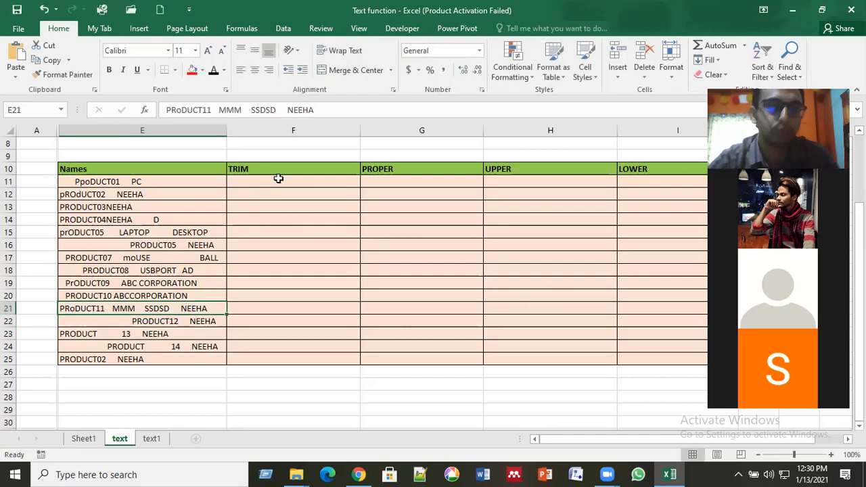
# Enter a TRIM formula in F11 that removes the extra spaces from the product name in E11.
pyautogui.click(278, 179)
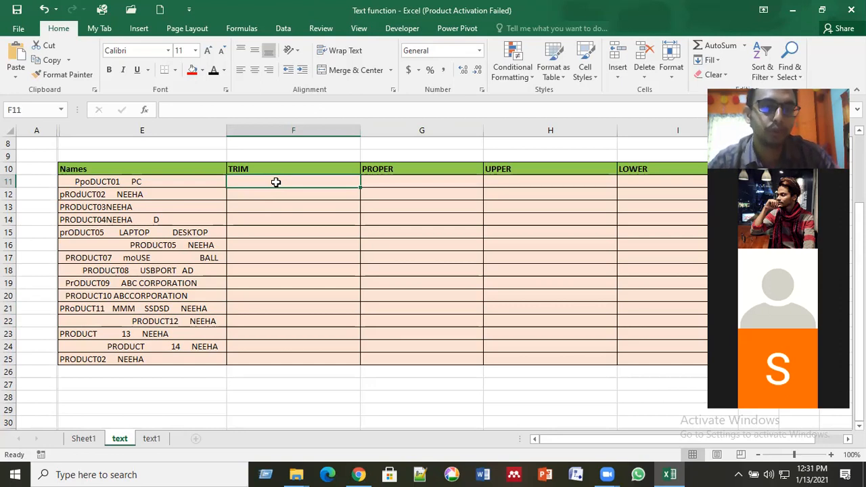
pyautogui.write('=')
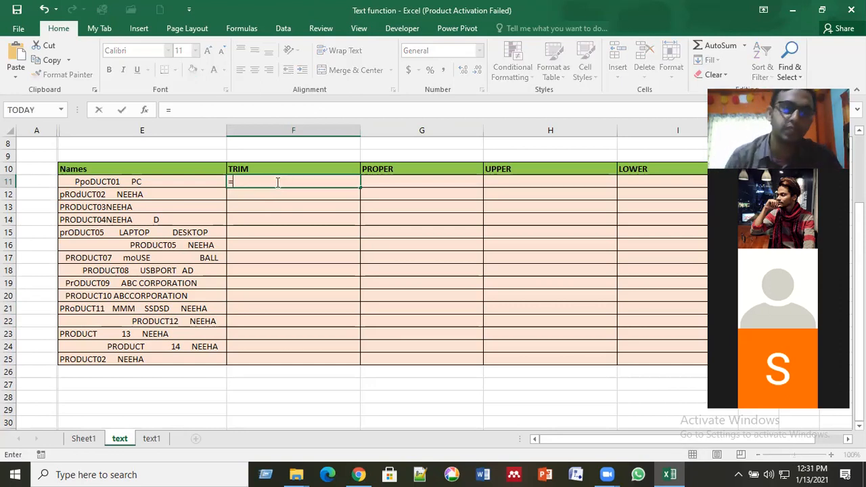
pyautogui.write('trim')
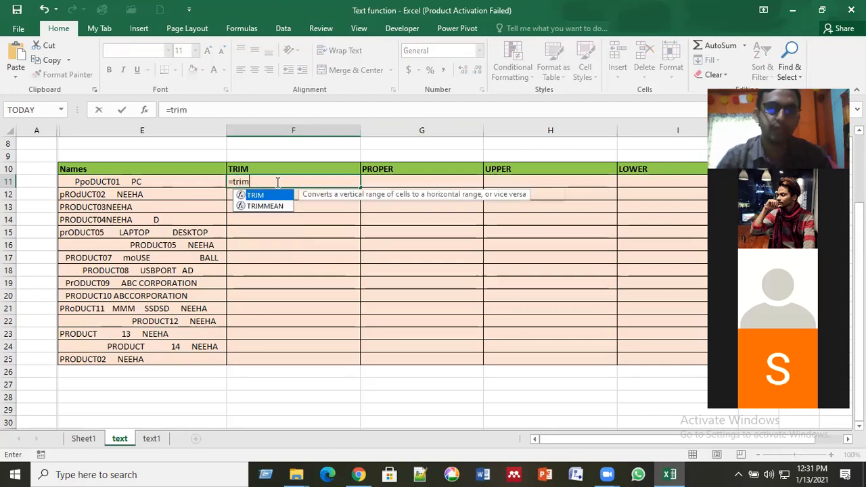
pyautogui.doubleClick(264, 195)
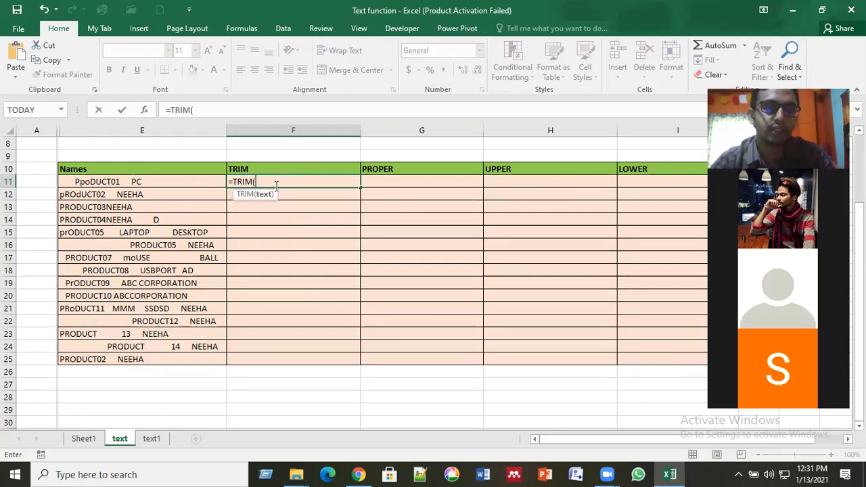
pyautogui.click(178, 184)
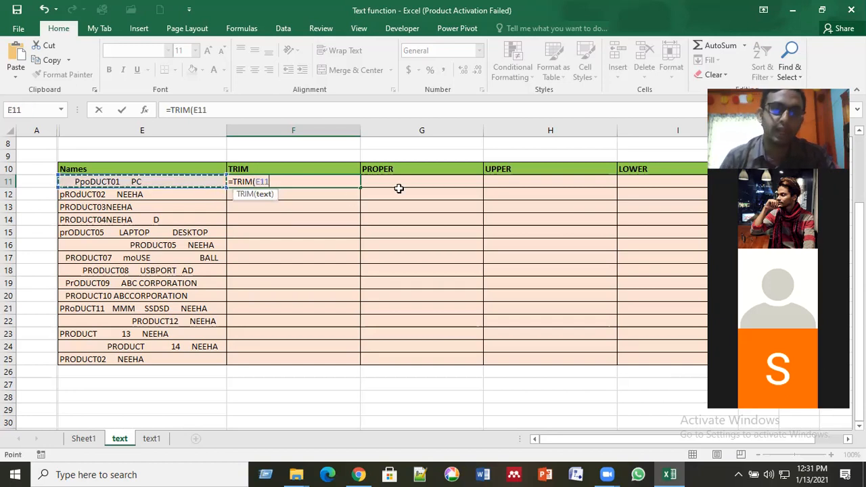
pyautogui.press('Return')
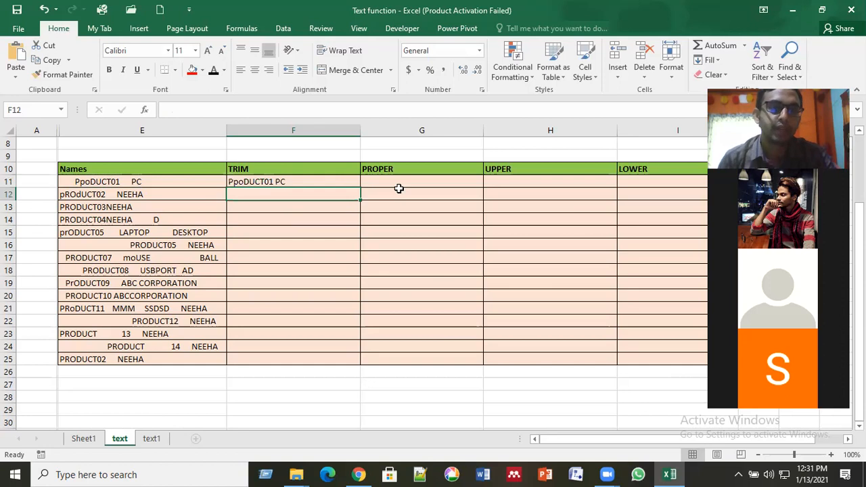
# Fill the TRIM formula from F11 down through F25 and compare the trimmed names with the originals in rows 21 and 22.
pyautogui.press('Up')
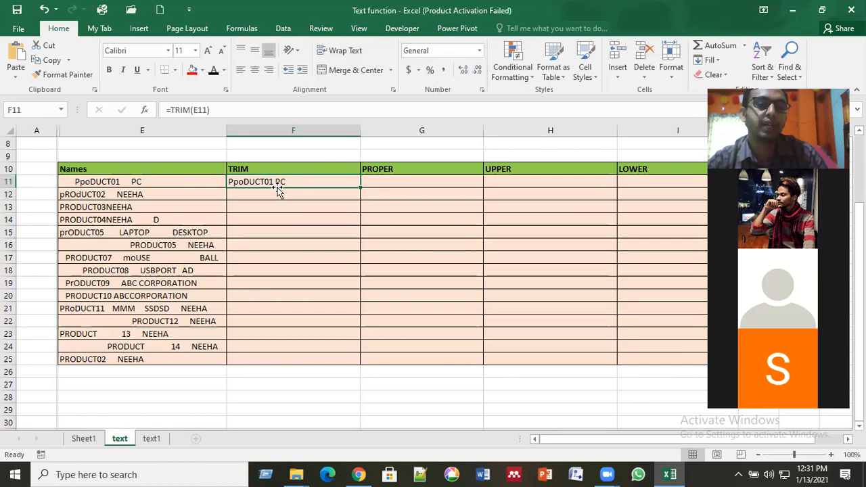
pyautogui.doubleClick(360, 188)
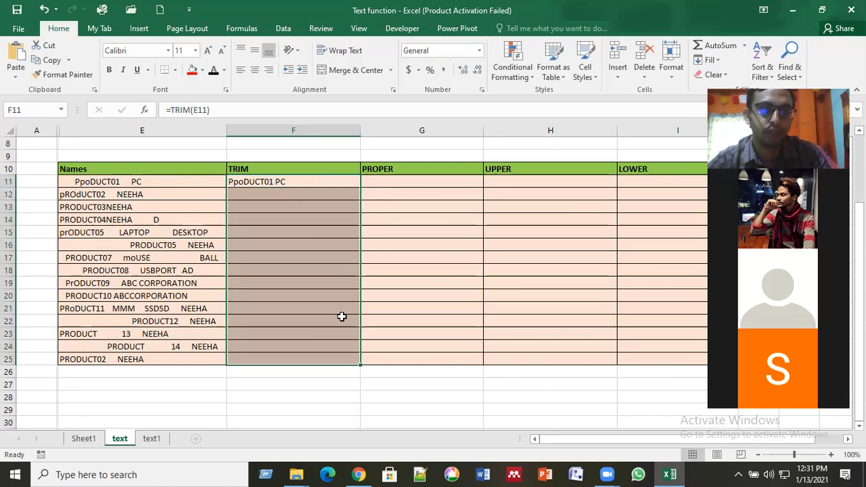
pyautogui.click(389, 309)
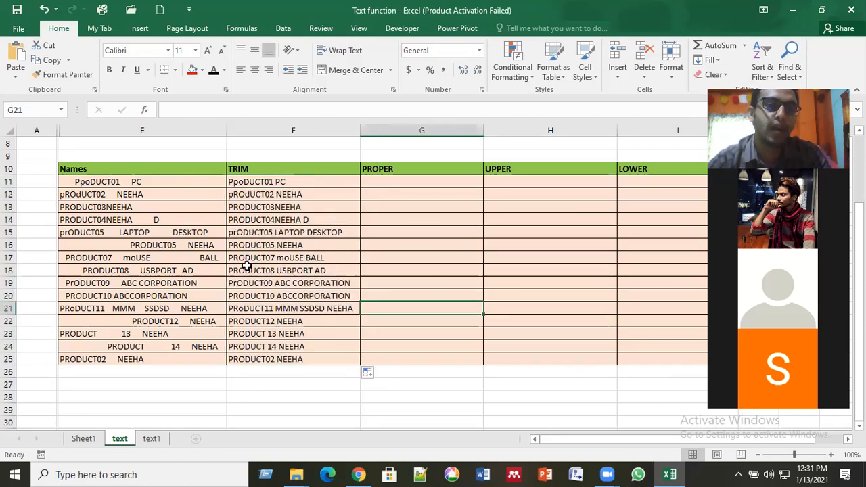
pyautogui.click(167, 312)
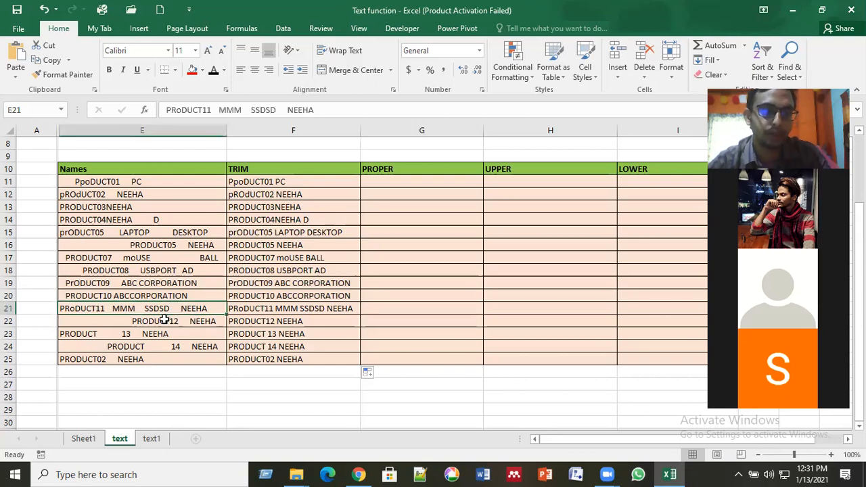
pyautogui.click(164, 321)
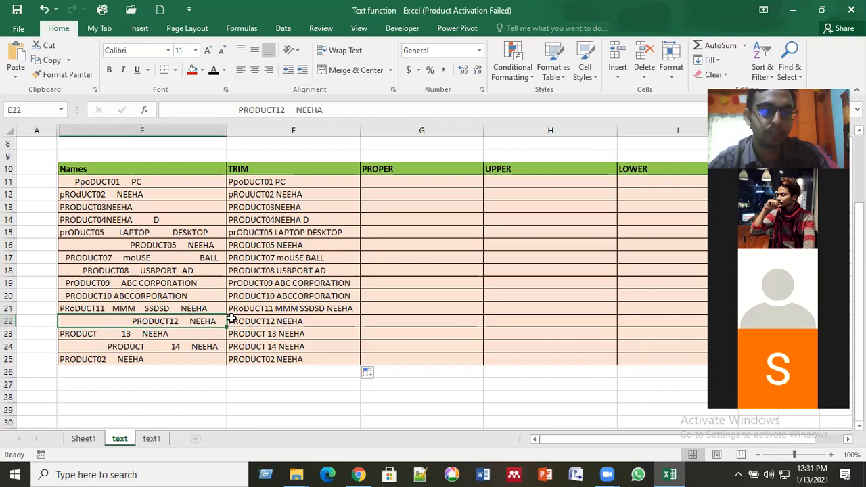
pyautogui.click(282, 321)
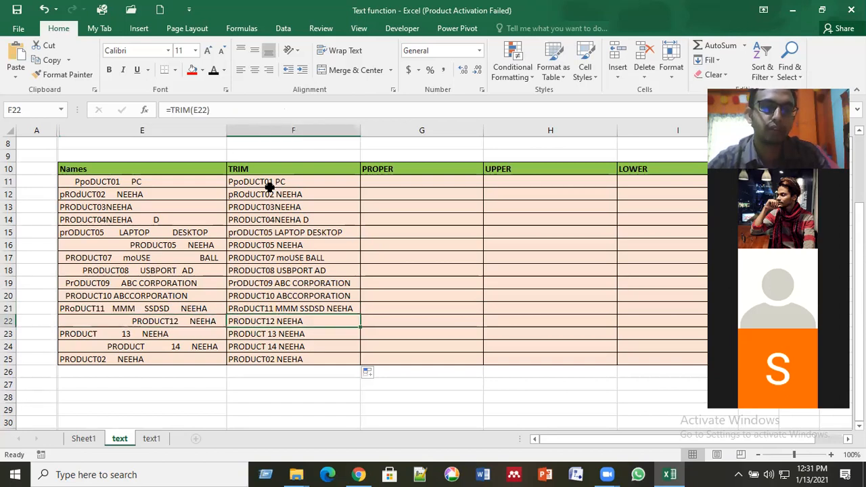
# Enter the formula =PROPER(F11) in G11 to convert the trimmed product name to proper case.
pyautogui.click(271, 183)
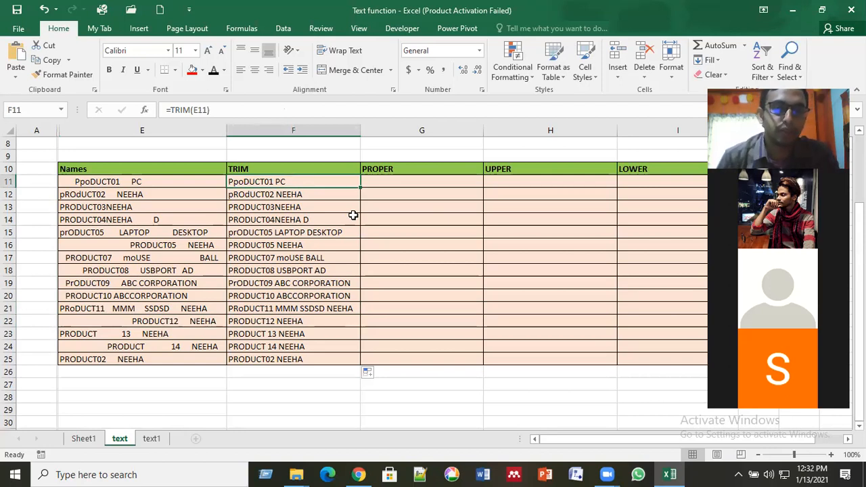
pyautogui.press('Right')
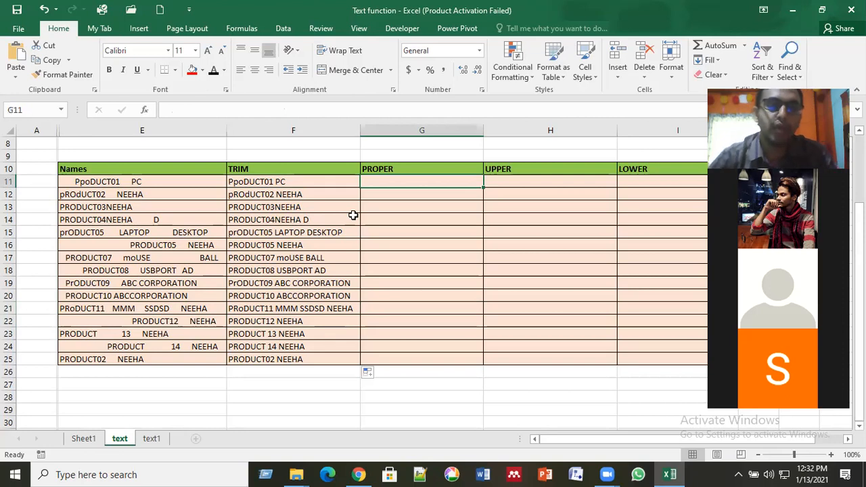
pyautogui.write('=')
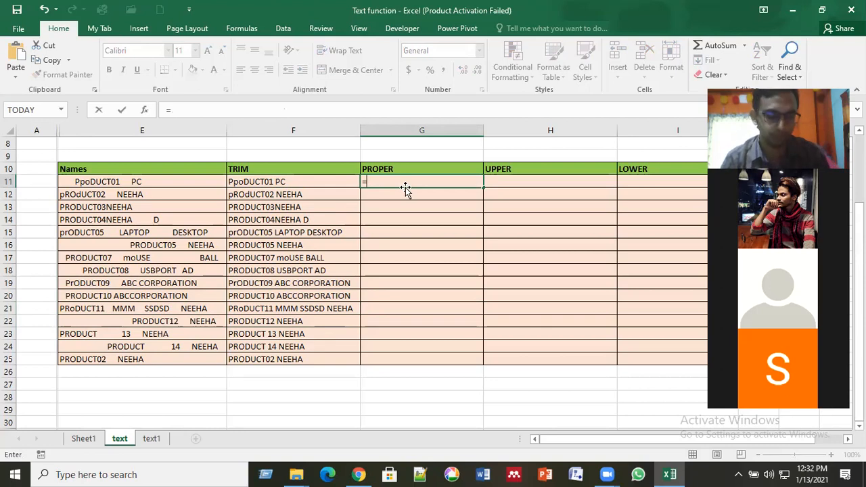
pyautogui.write('prop')
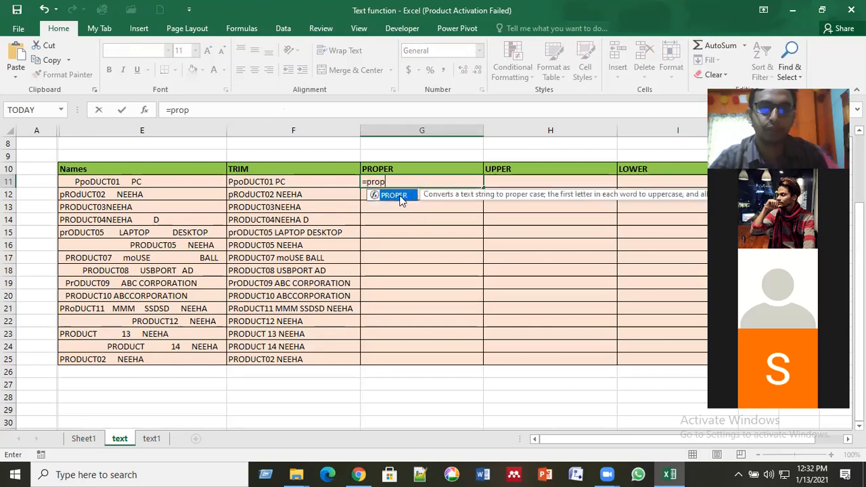
pyautogui.doubleClick(394, 196)
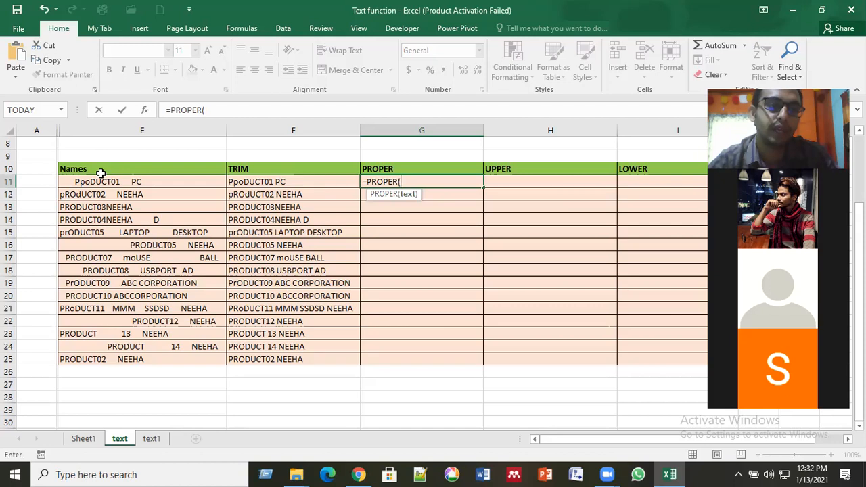
pyautogui.click(267, 185)
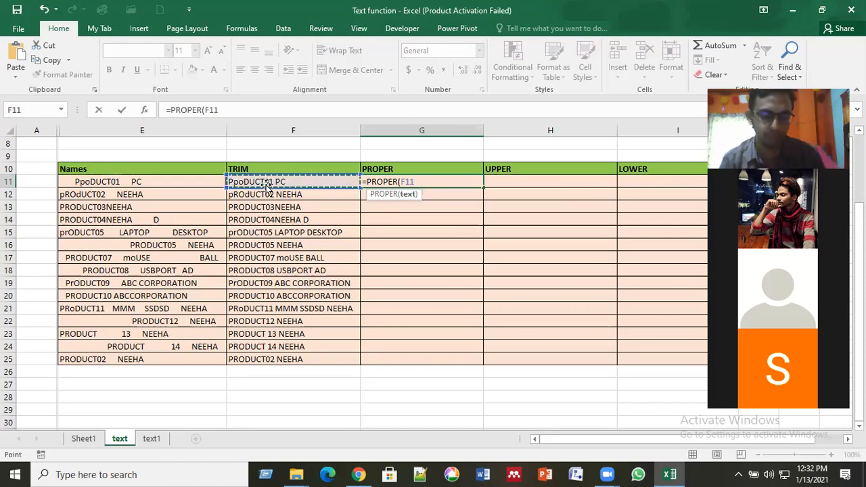
pyautogui.write(')')
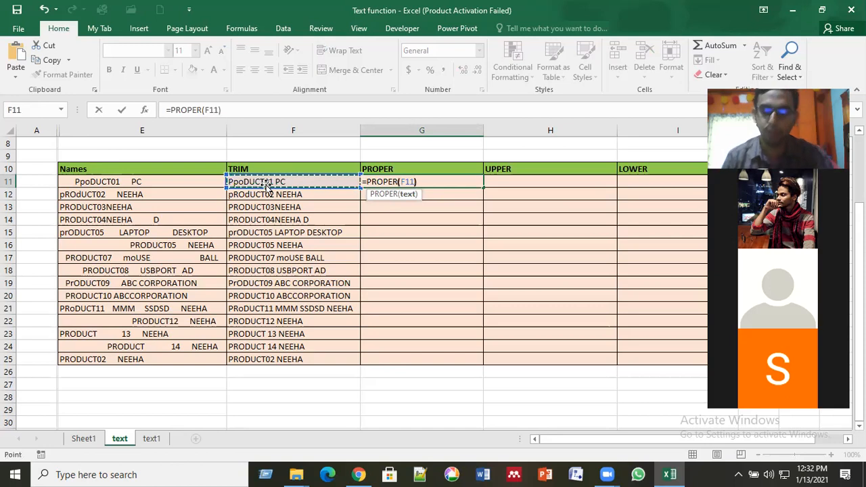
pyautogui.press('Return')
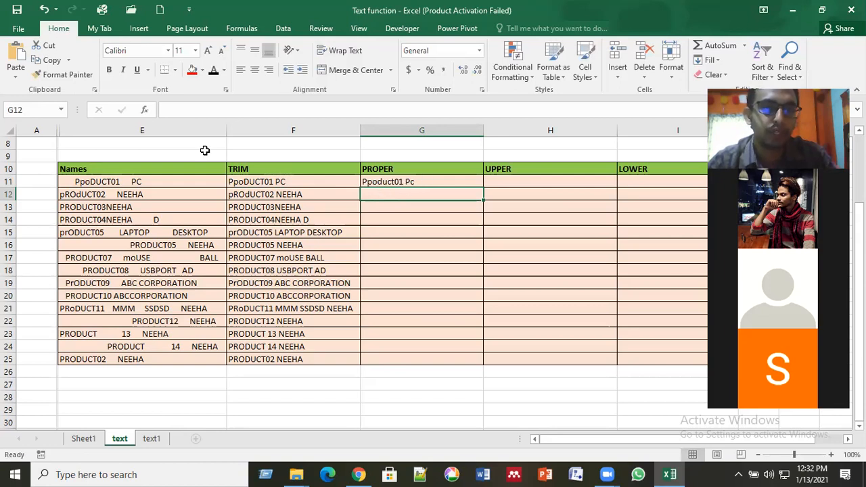
# Delete the capital P at the start of the product name in E11 so it reads poDUCT01 PC.
pyautogui.click(249, 183)
pyautogui.click(172, 182)
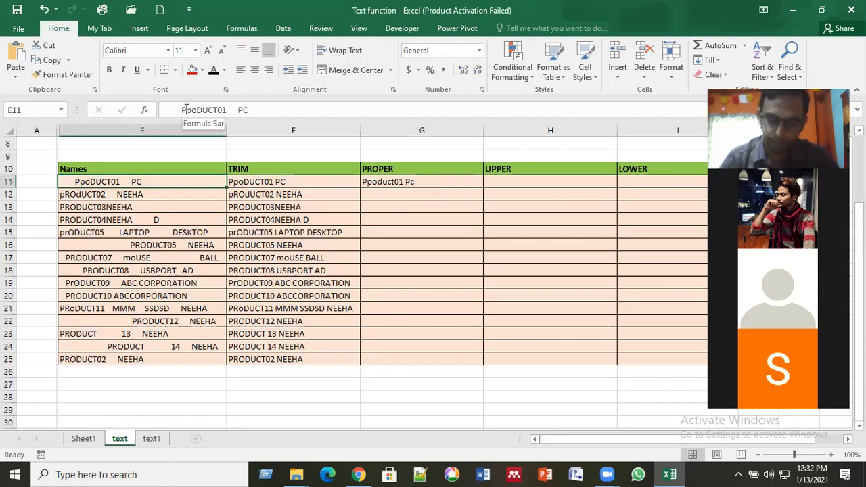
pyautogui.click(185, 110)
pyautogui.press('BackSpace')
pyautogui.press('Return')
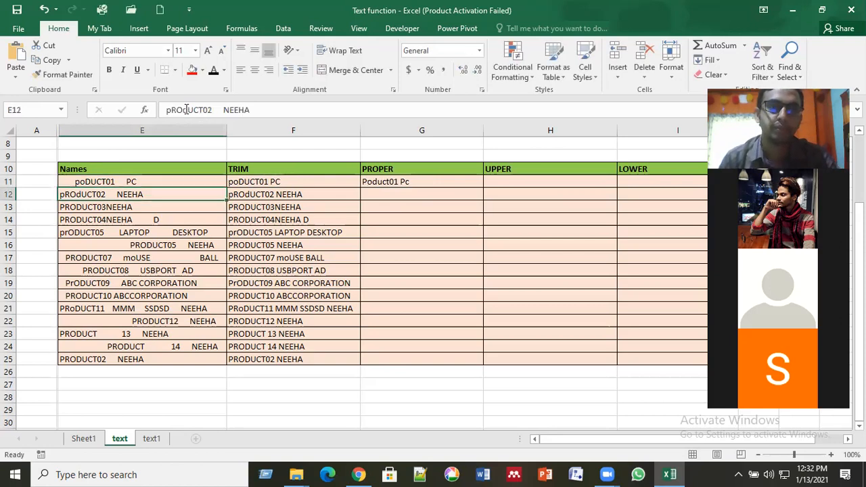
# Fill the PROPER formula from G11 down through G25 for all trimmed product names.
pyautogui.press('Up')
pyautogui.press('Right')
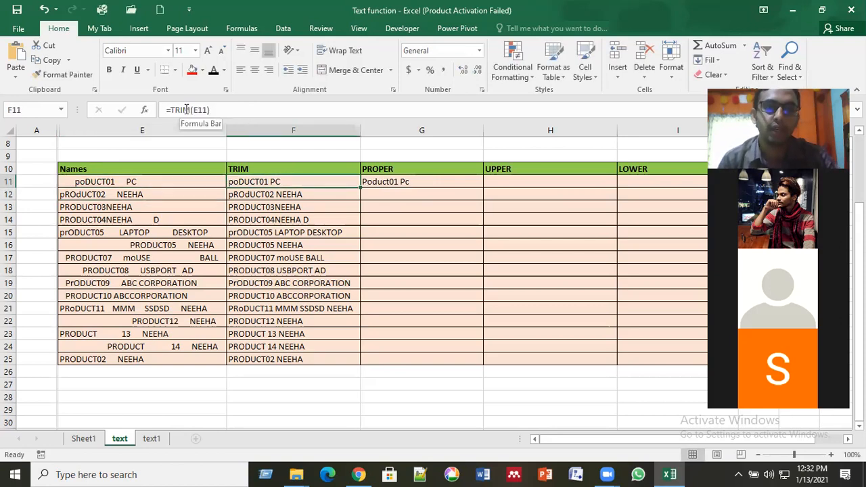
pyautogui.press('Right')
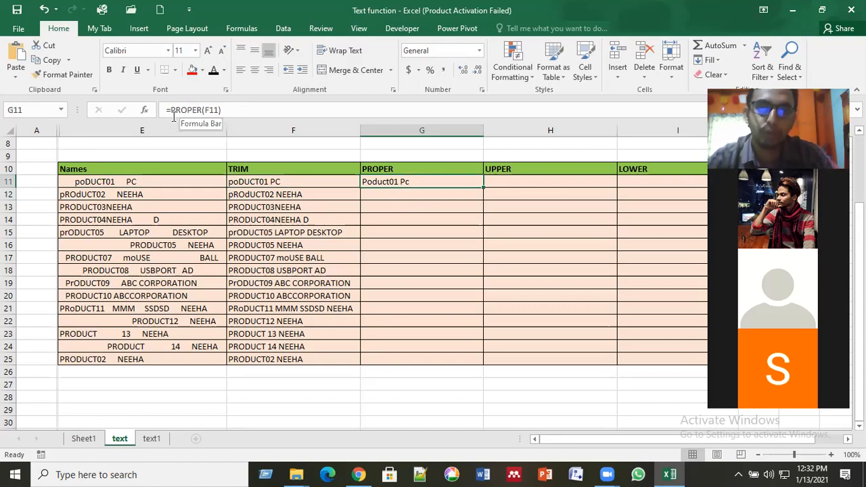
pyautogui.moveTo(484, 187); pyautogui.dragTo(483, 189)
pyautogui.doubleClick(482, 189)
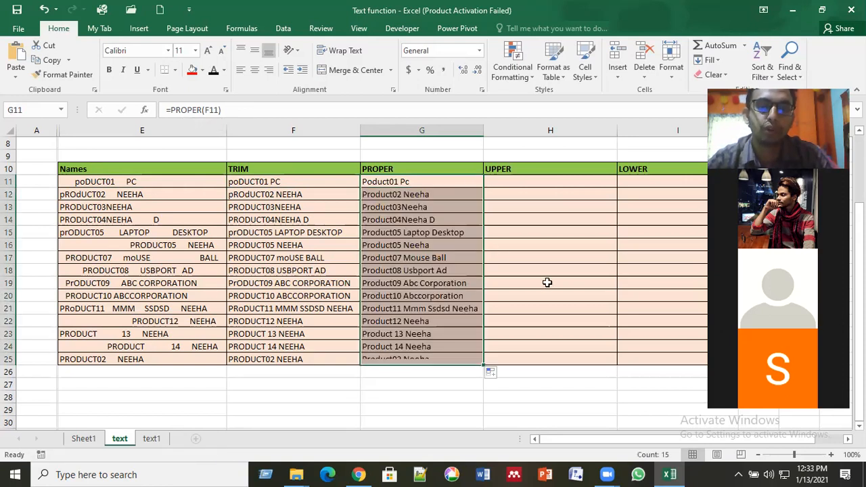
pyautogui.click(546, 283)
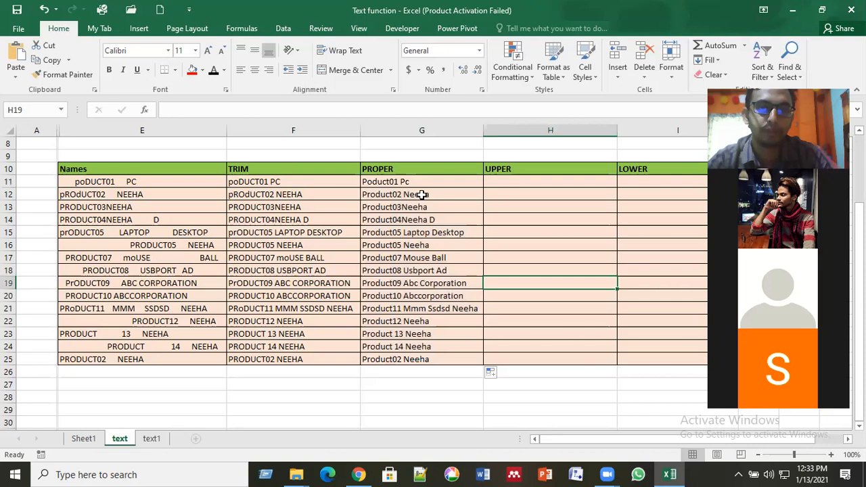
# Enter the formula =UPPER(G11) in H11 to convert the proper-case product name to all capitals.
pyautogui.click(505, 181)
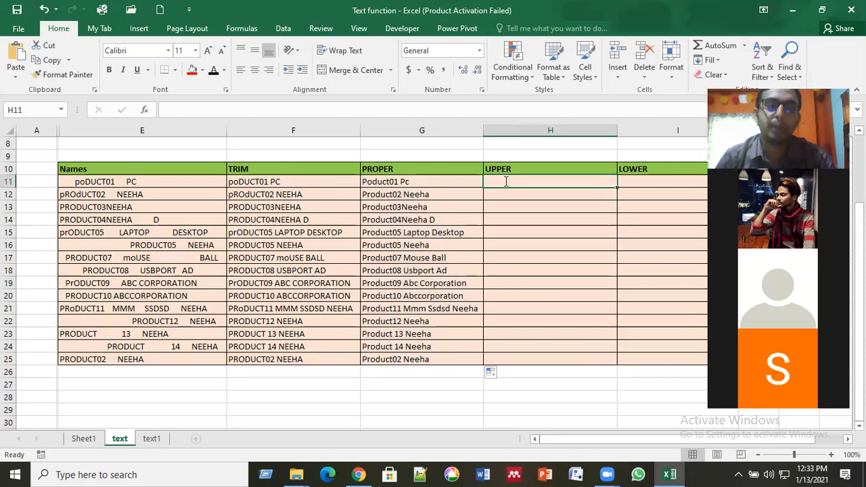
pyautogui.write('=')
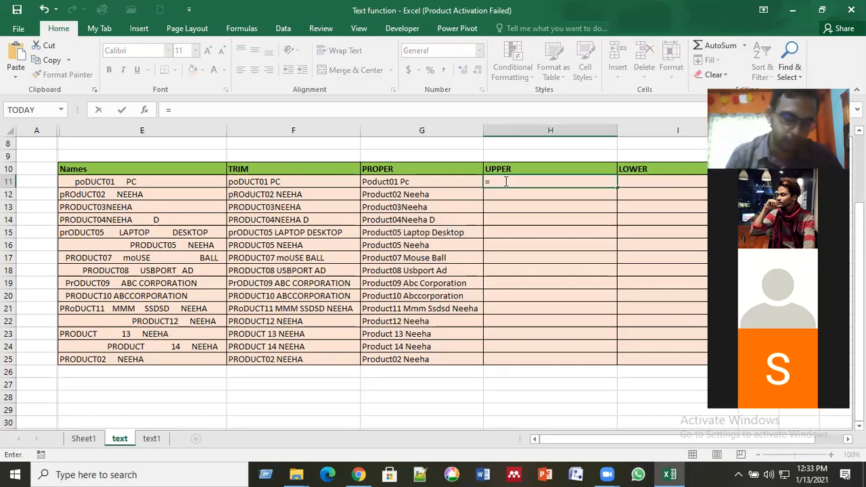
pyautogui.write('upp')
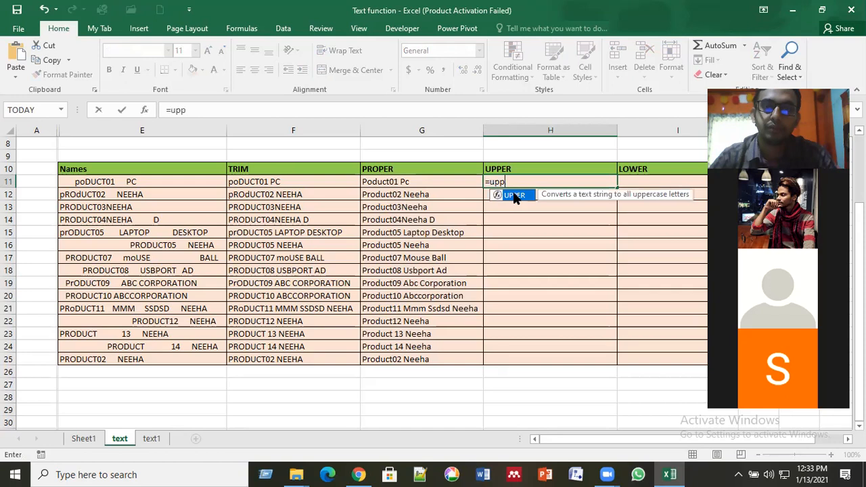
pyautogui.press('Tab')
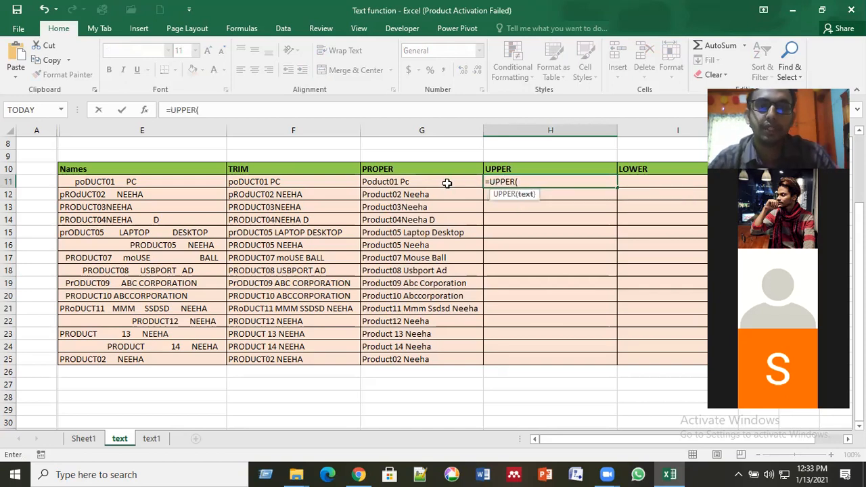
pyautogui.click(448, 184)
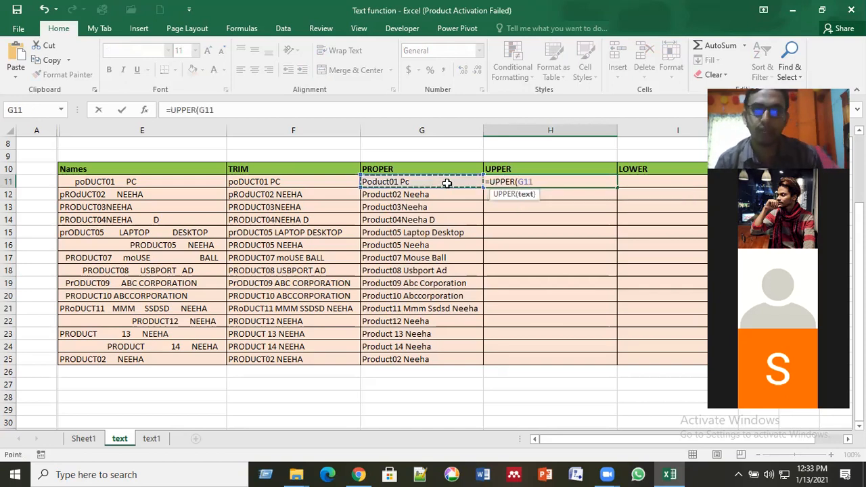
pyautogui.press('Return')
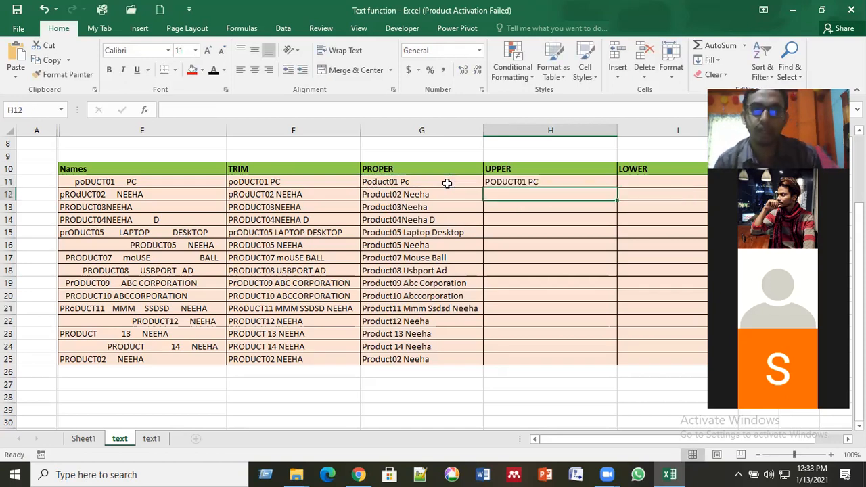
# Fill the UPPER formula from H11 down through H25.
pyautogui.click(521, 178)
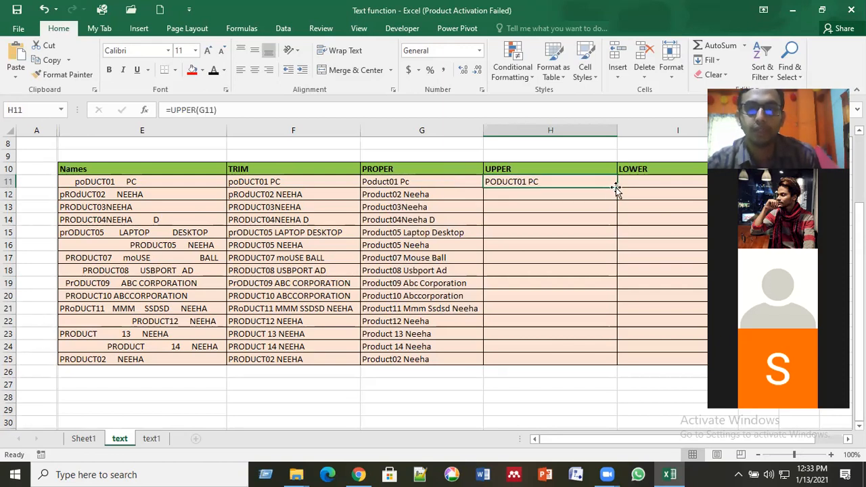
pyautogui.doubleClick(615, 187)
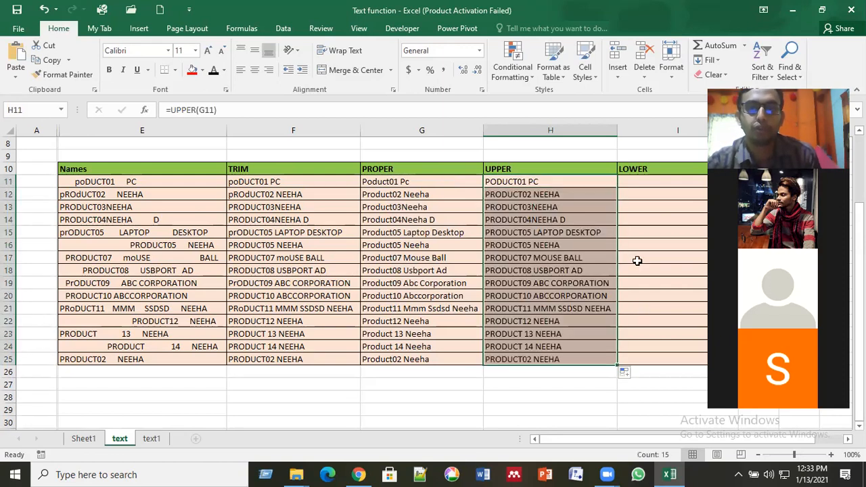
pyautogui.click(638, 309)
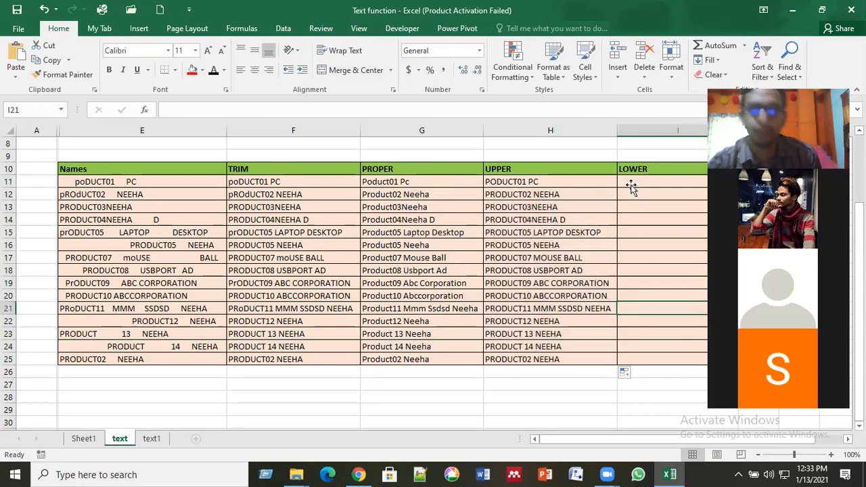
# Enter the formula =LOWER(H11) in I11 to convert the uppercase product name to lowercase, and select that cell.
pyautogui.click(630, 186)
pyautogui.write('=')
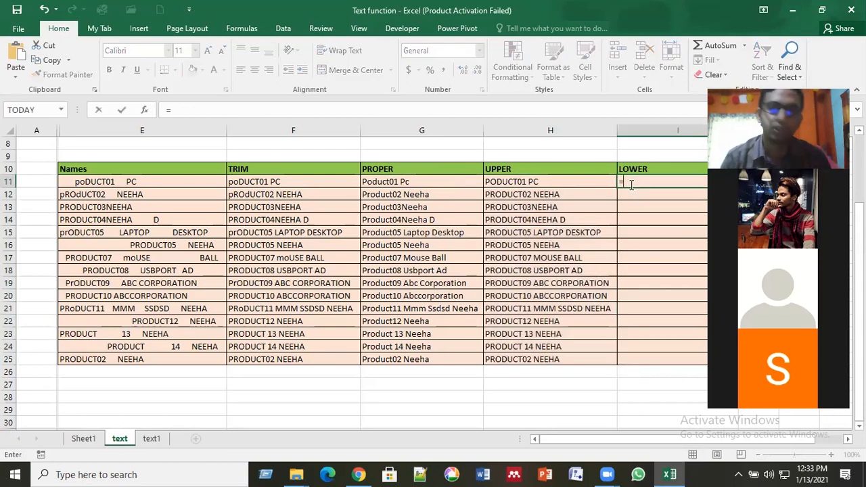
pyautogui.write('low')
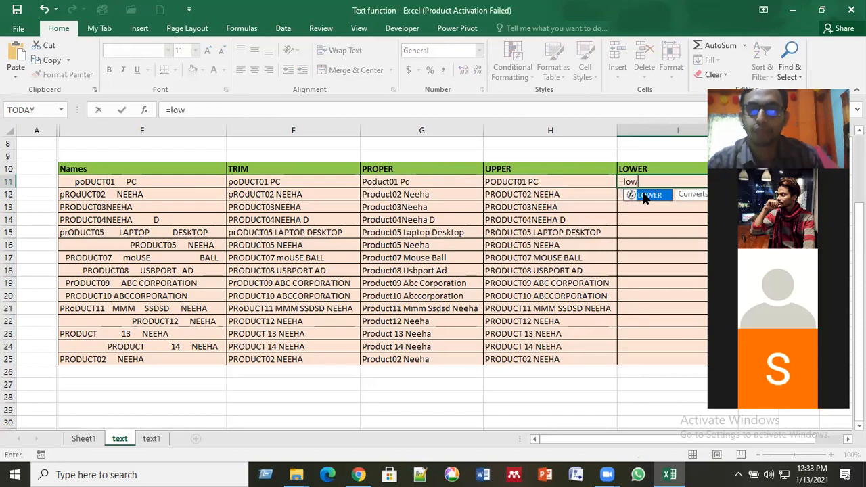
pyautogui.doubleClick(645, 195)
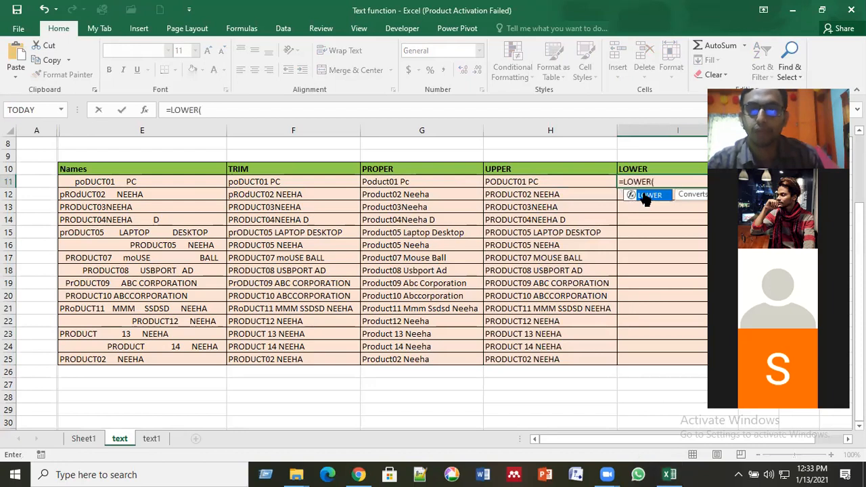
pyautogui.click(550, 185)
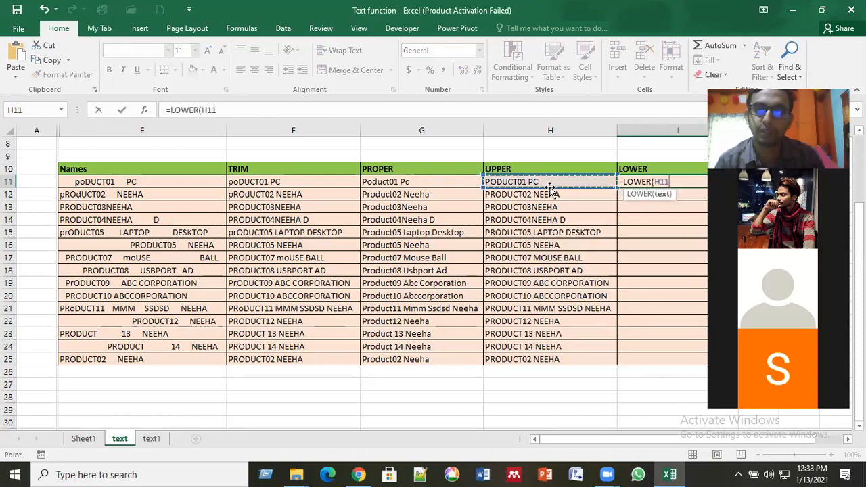
pyautogui.press('Return')
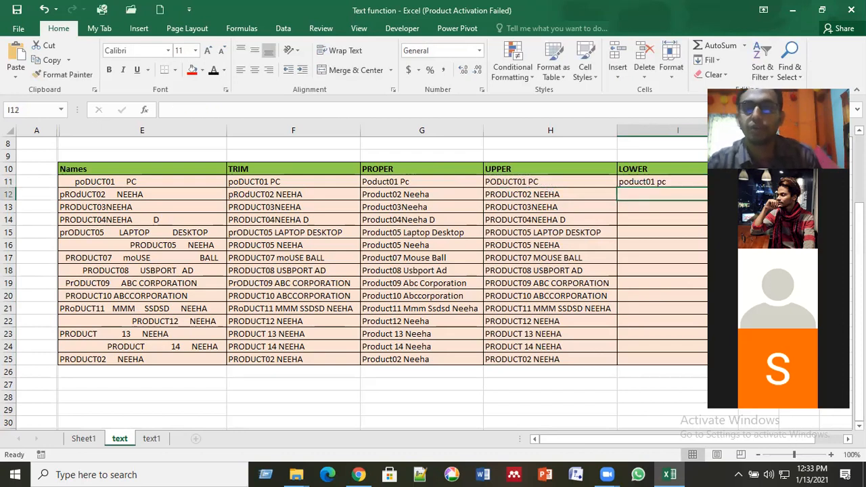
pyautogui.press('Up')
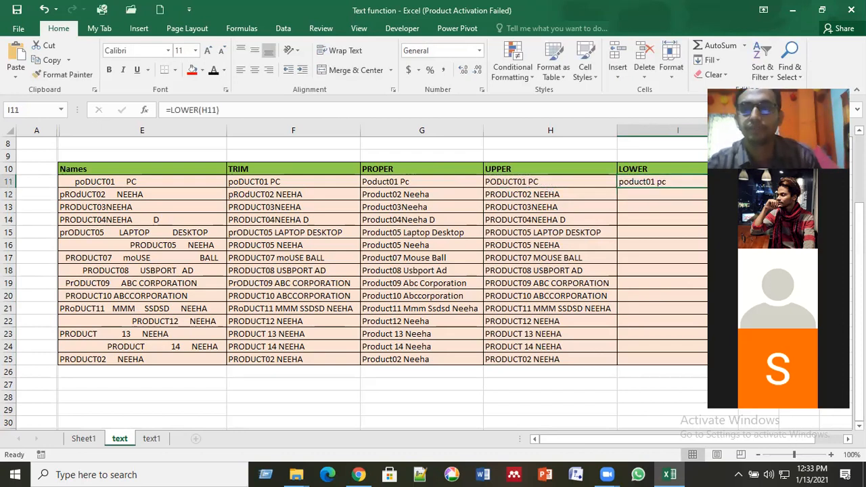
# Fill the LOWER formula from I11 down through I25 for all product names.
pyautogui.doubleClick(739, 188)
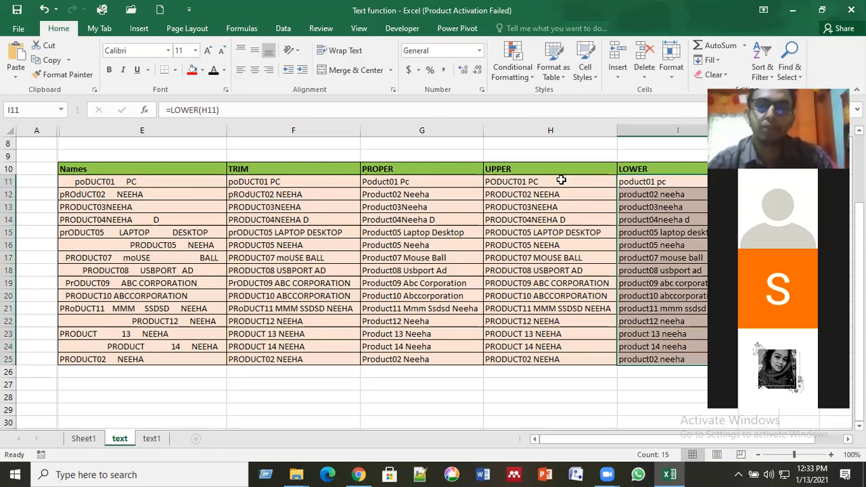
pyautogui.click(631, 181)
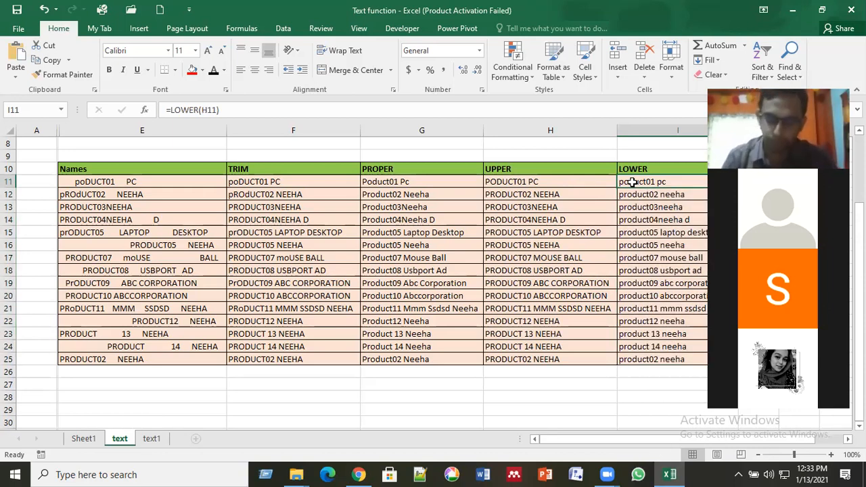
# Clear all the LOWER formulas from I11 through I25.
pyautogui.write('=')
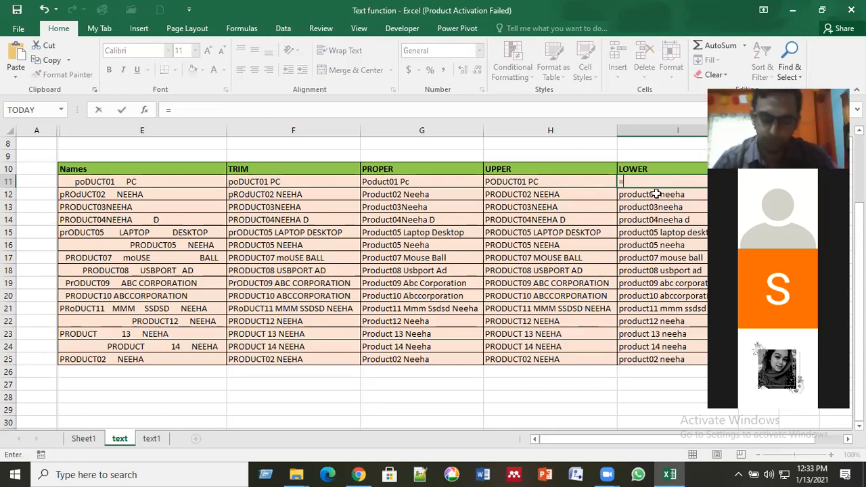
pyautogui.press('BackSpace')
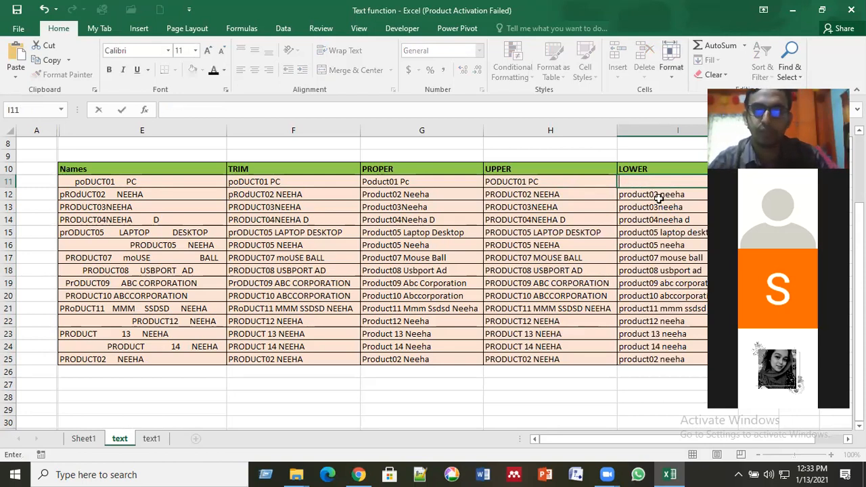
pyautogui.moveTo(651, 182); pyautogui.dragTo(696, 353)
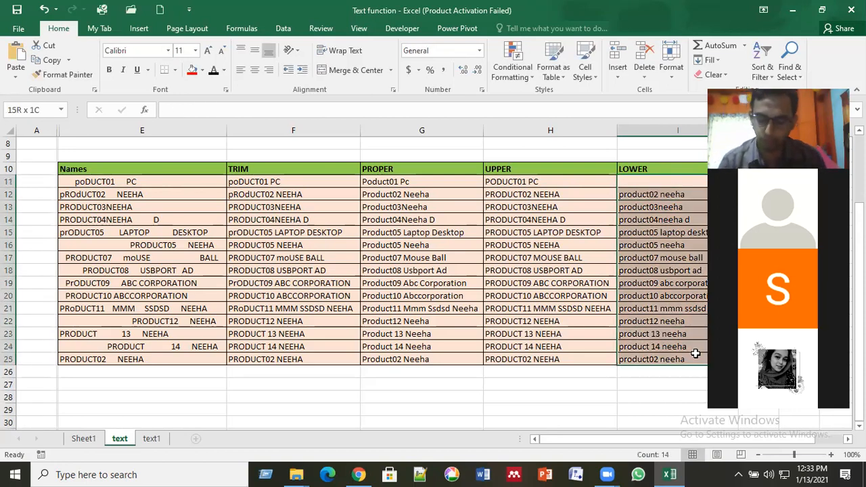
pyautogui.press('Delete')
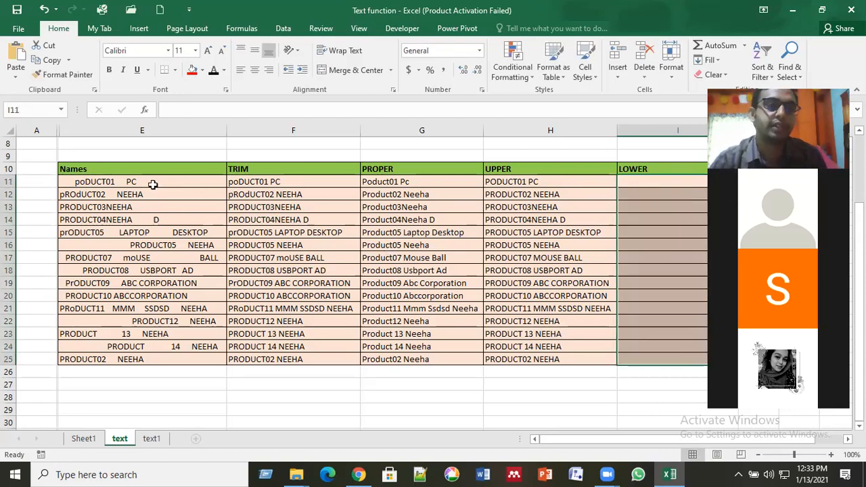
# Compare the TRIM formula in F11 and the PROPER formula in G11 as possible sources for the LOWER cell I11.
pyautogui.click(265, 181)
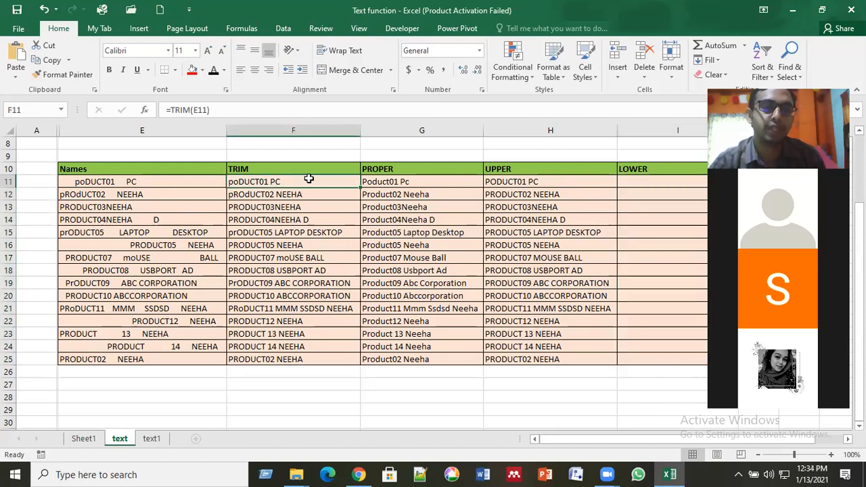
pyautogui.click(672, 180)
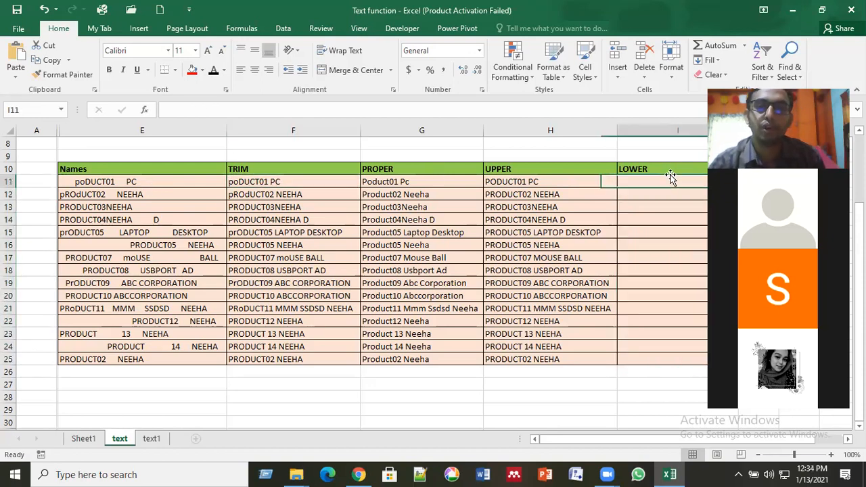
pyautogui.click(310, 180)
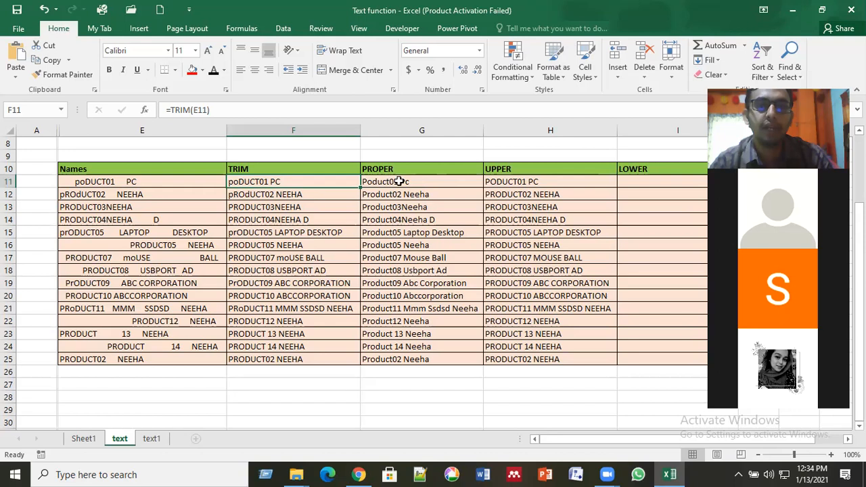
pyautogui.click(400, 182)
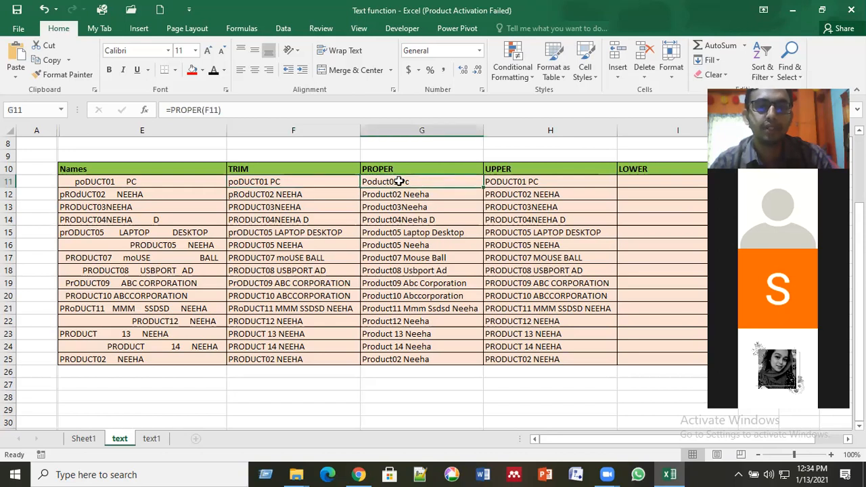
pyautogui.click(647, 181)
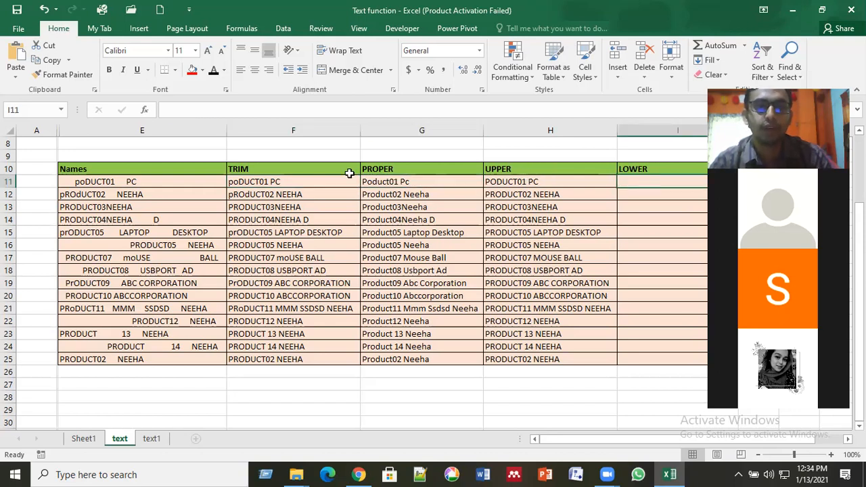
pyautogui.click(301, 185)
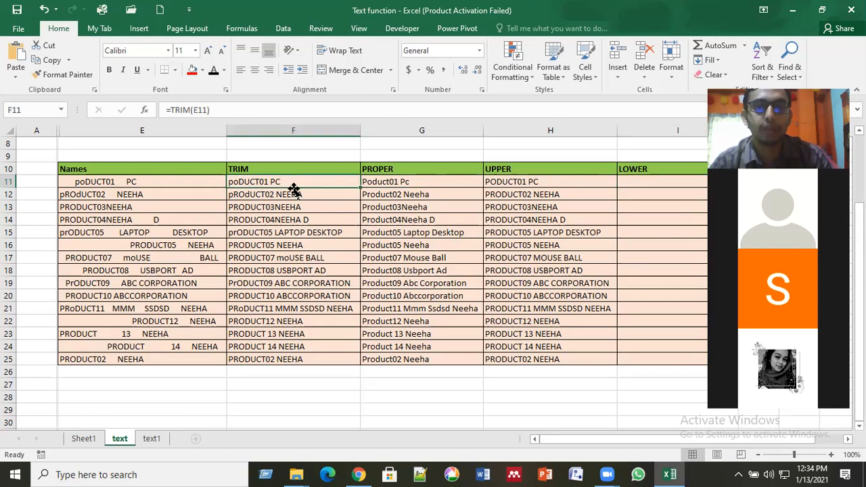
pyautogui.click(653, 185)
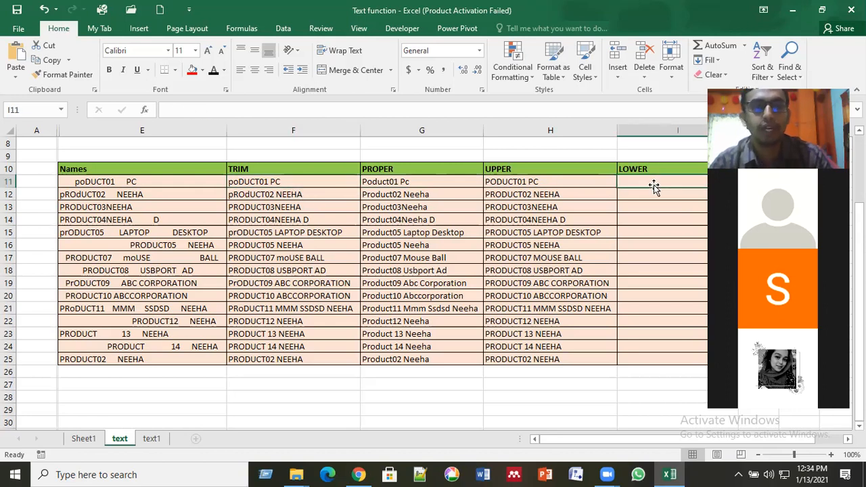
pyautogui.click(302, 187)
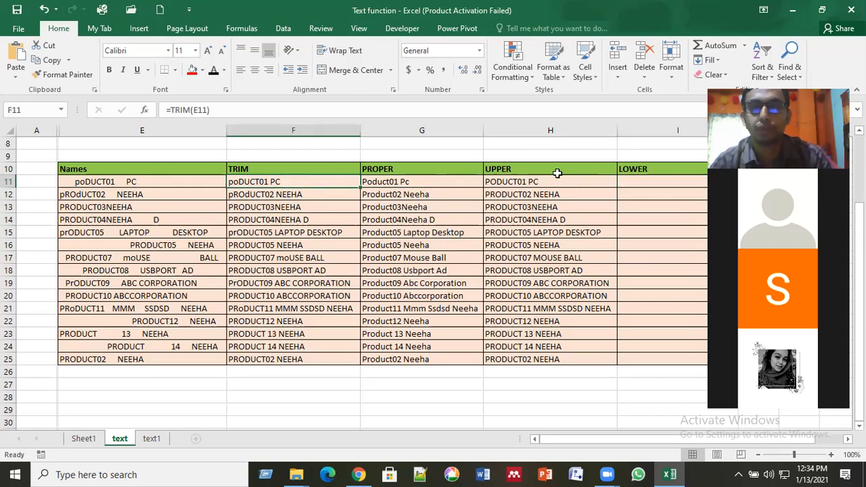
# Enter the formula =LOWER(F11) in I11 to convert the trimmed product name to lowercase.
pyautogui.click(639, 184)
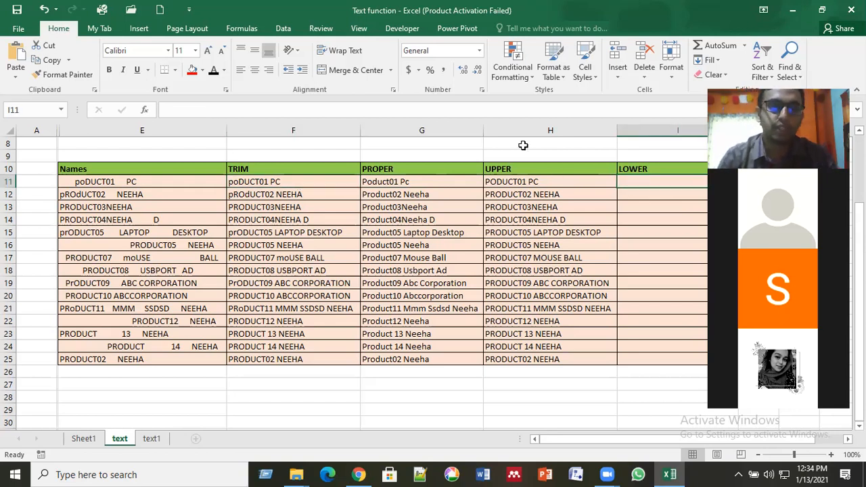
pyautogui.write('=')
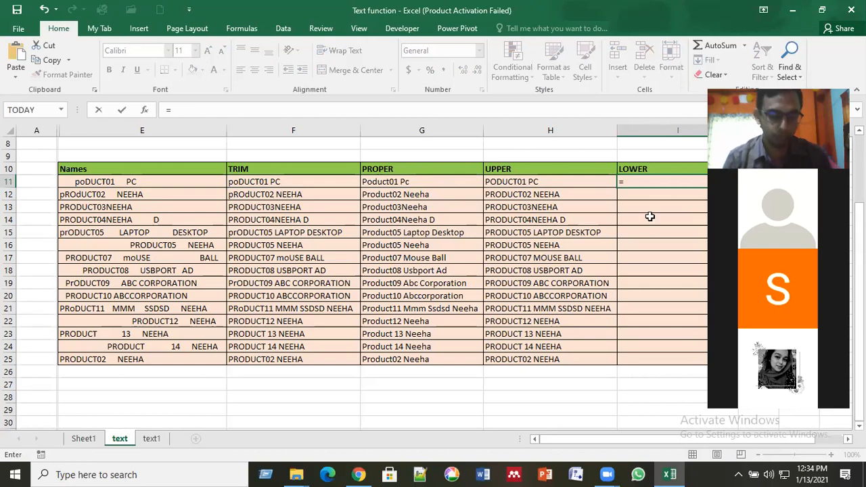
pyautogui.write('lo')
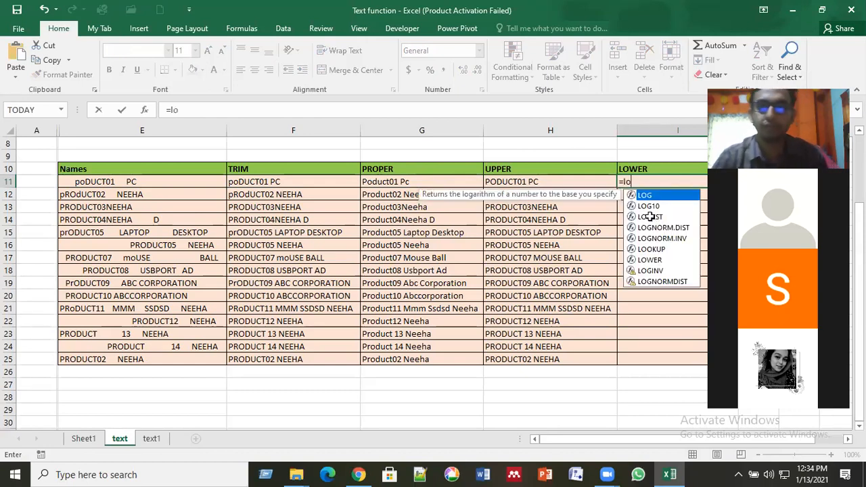
pyautogui.write('w')
pyautogui.doubleClick(655, 201)
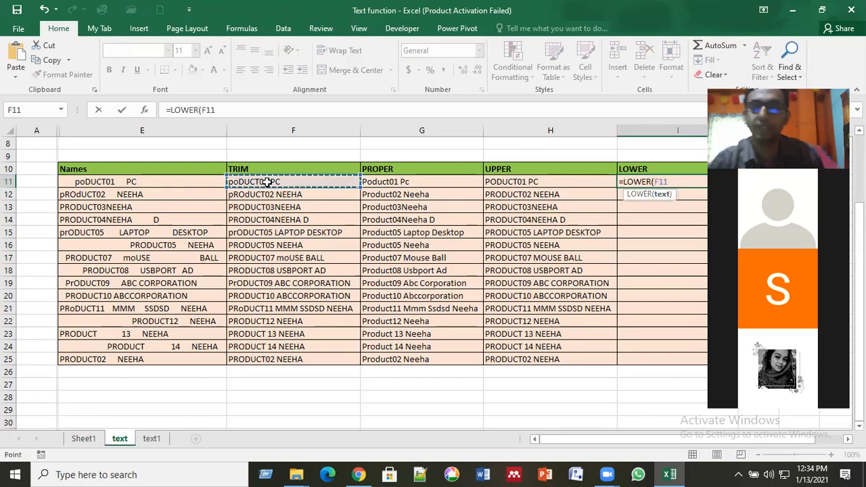
pyautogui.press('Return')
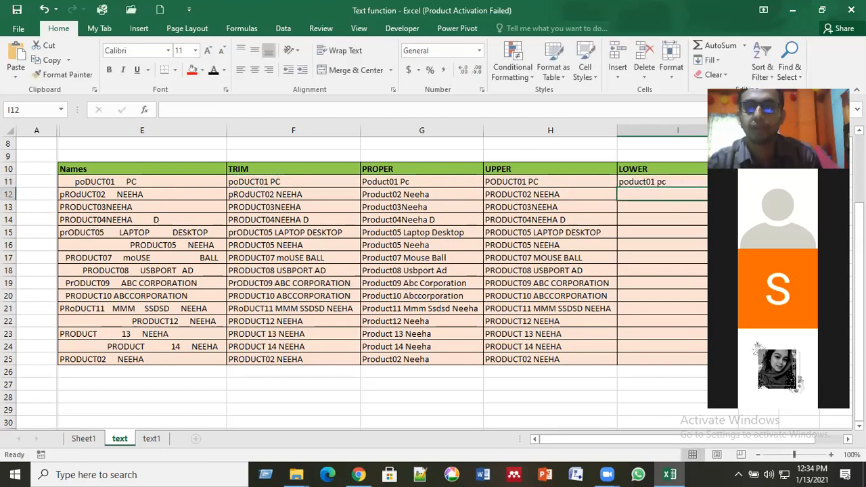
pyautogui.press('Up')
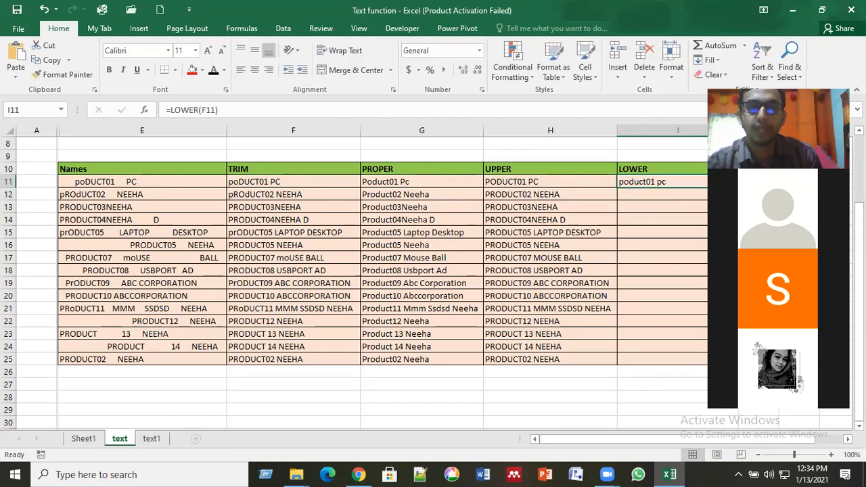
# Enter a LOWER formula in I12 that converts the proper-case product name in G11 to lowercase.
pyautogui.press('Down')
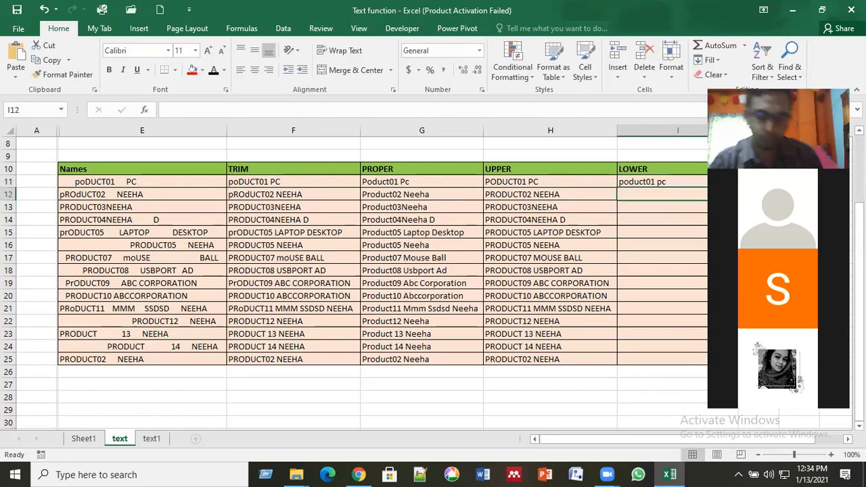
pyautogui.write('=')
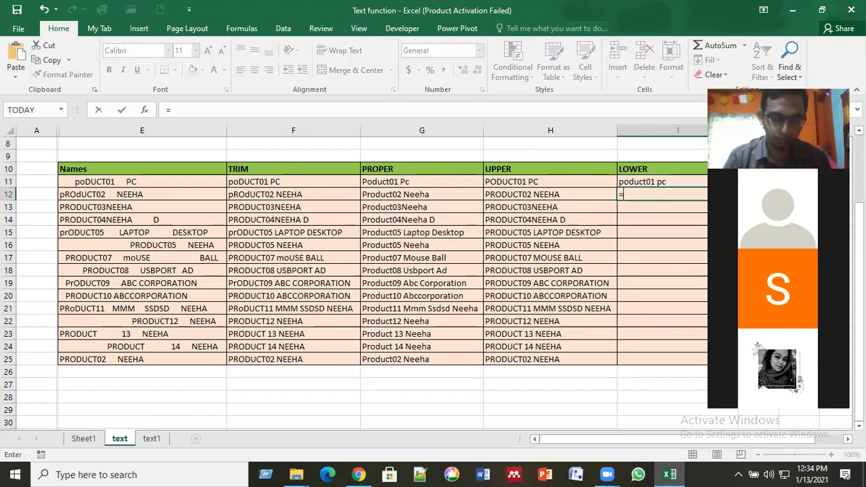
pyautogui.write('lowe')
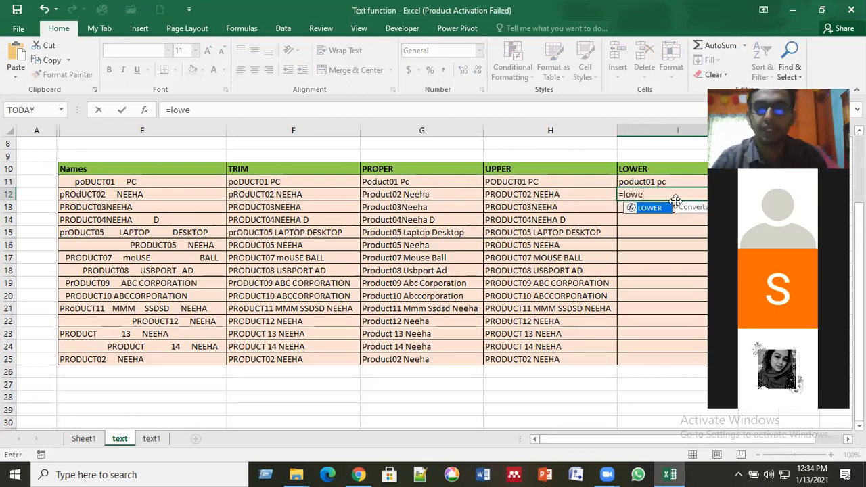
pyautogui.press('Tab')
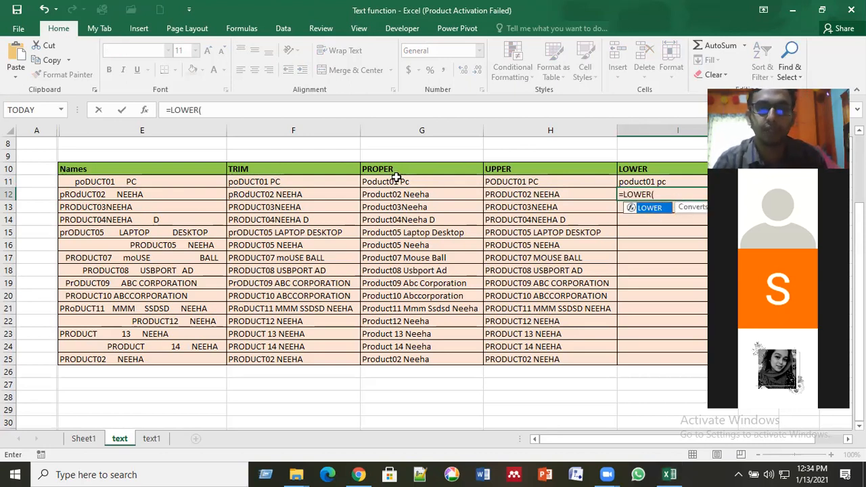
pyautogui.click(398, 179)
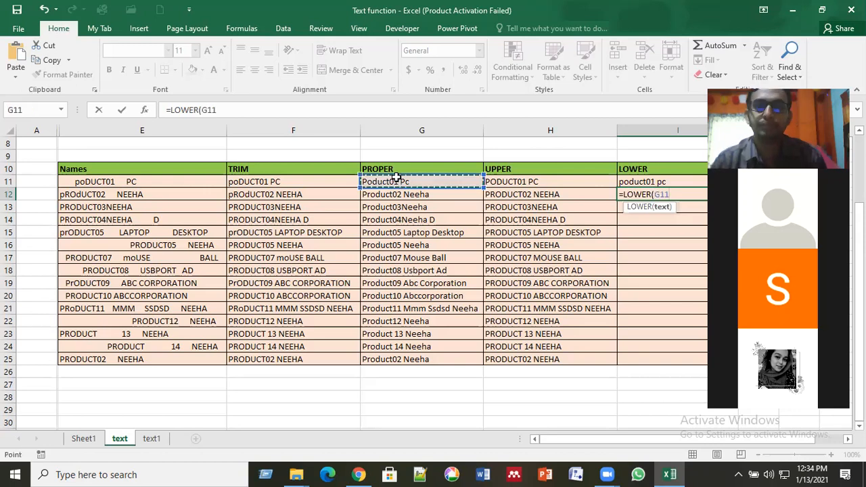
pyautogui.press('Return')
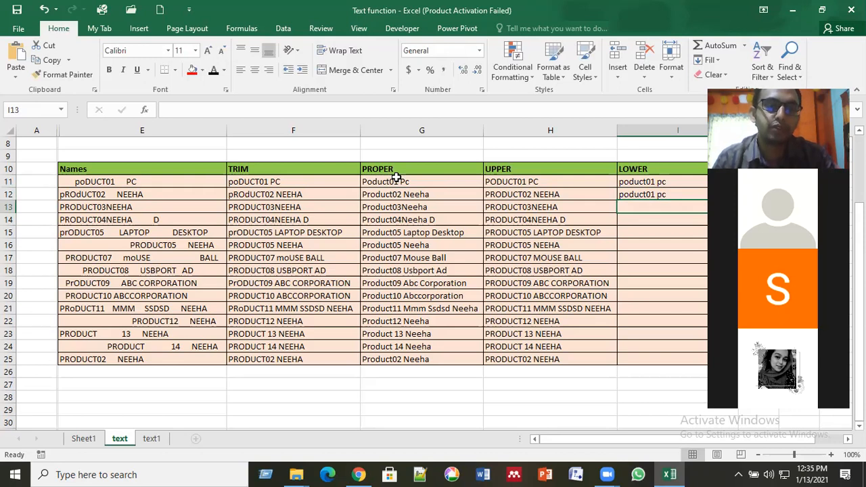
# Review the original name in E11, its TRIM, PROPER and UPPER formulas in row 11, and the TRIM and LOWER headers.
pyautogui.click(315, 187)
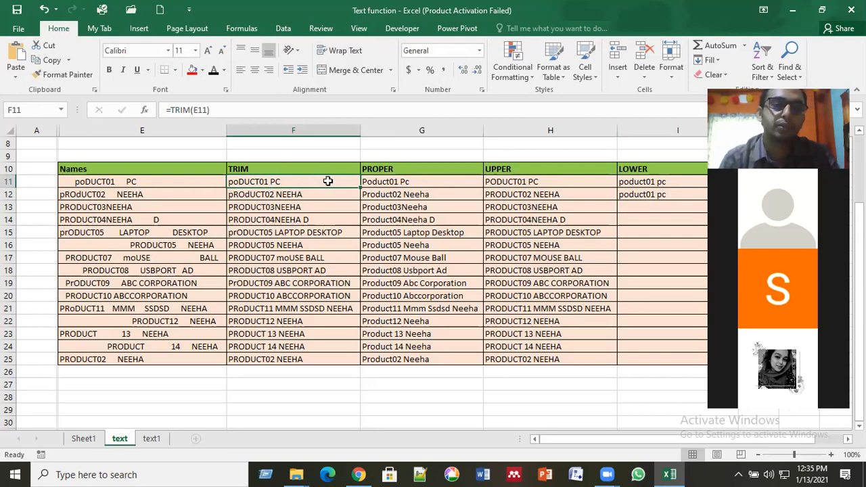
pyautogui.click(183, 179)
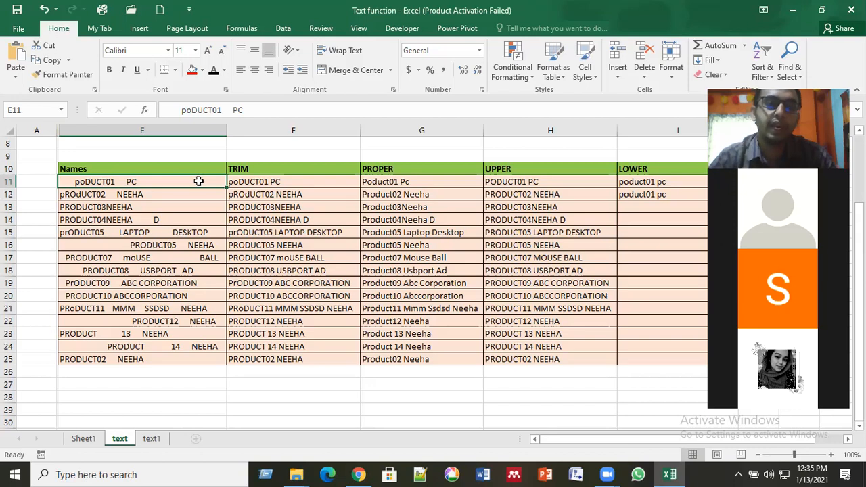
pyautogui.click(419, 185)
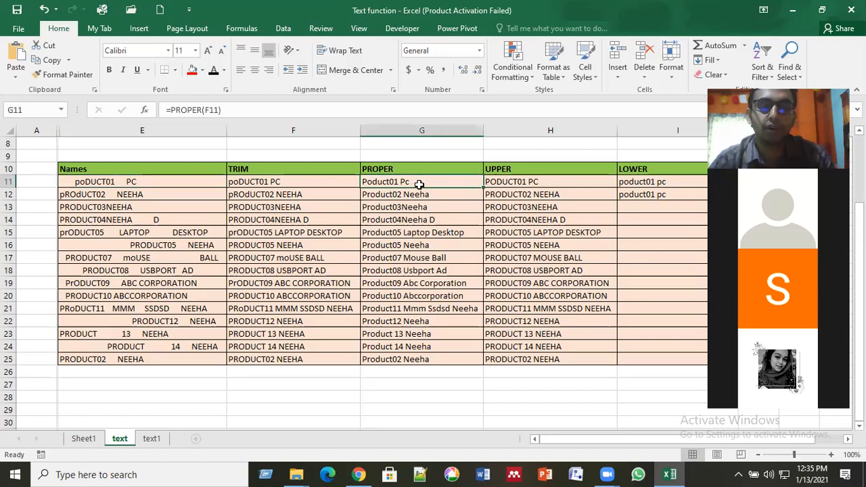
pyautogui.click(534, 183)
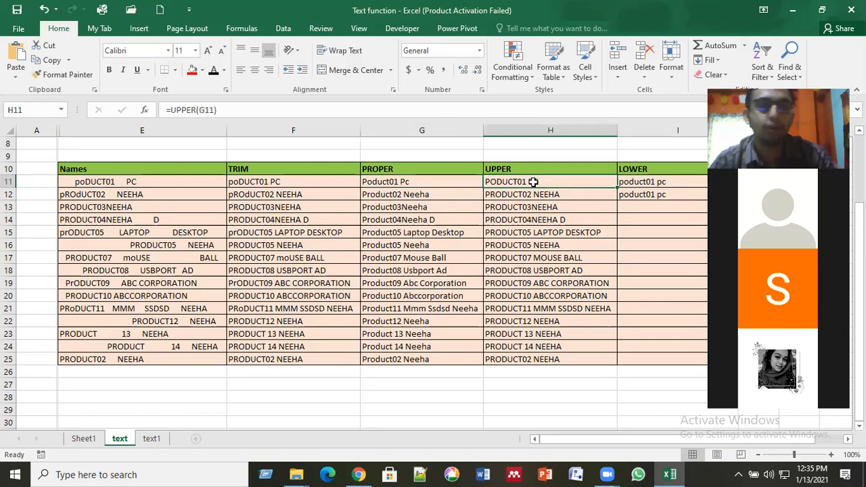
pyautogui.click(128, 183)
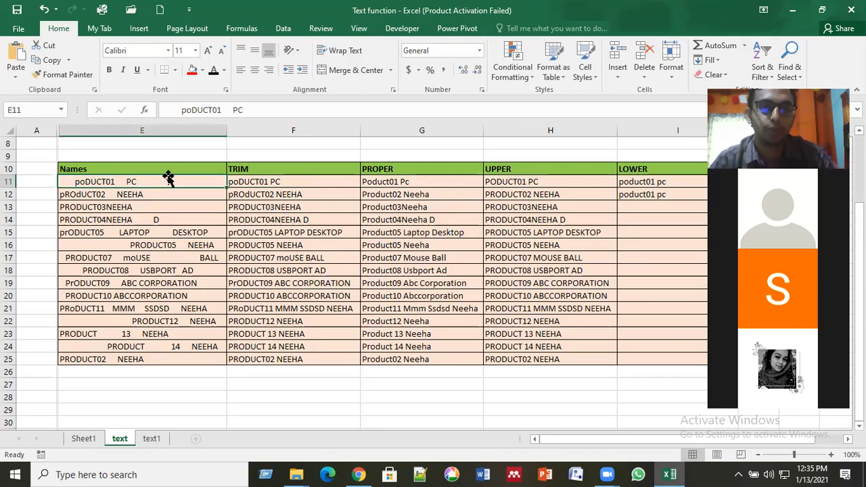
pyautogui.click(260, 183)
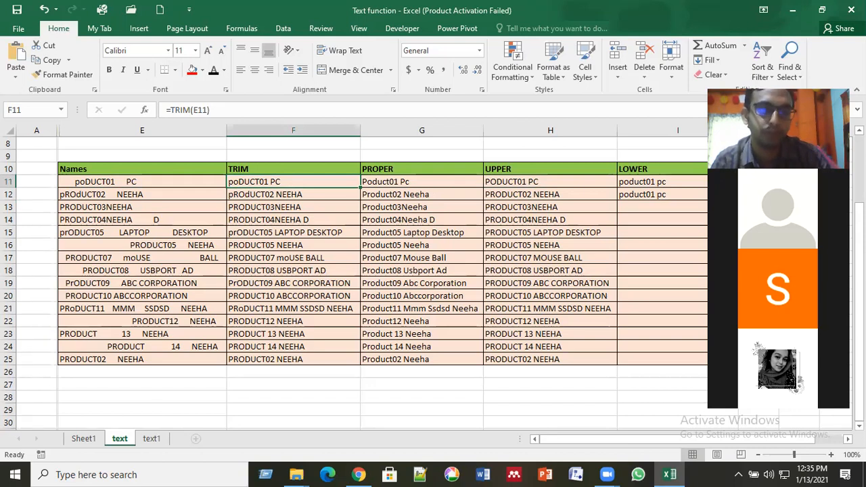
pyautogui.click(322, 170)
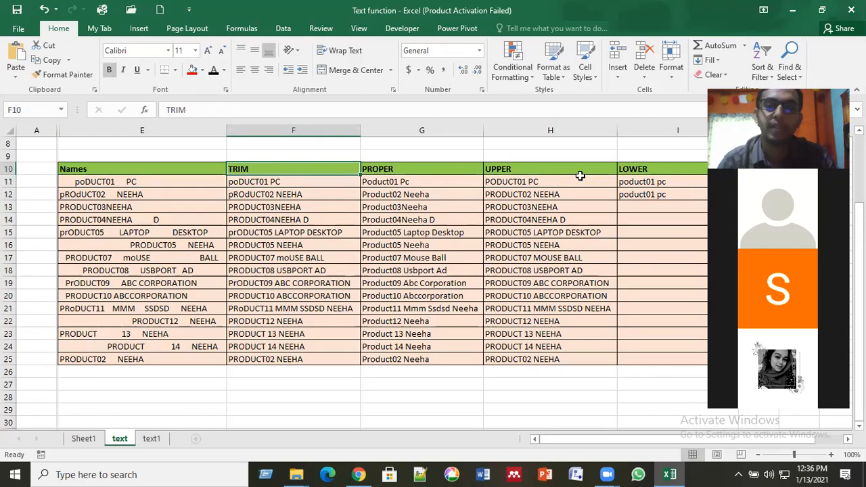
pyautogui.click(651, 170)
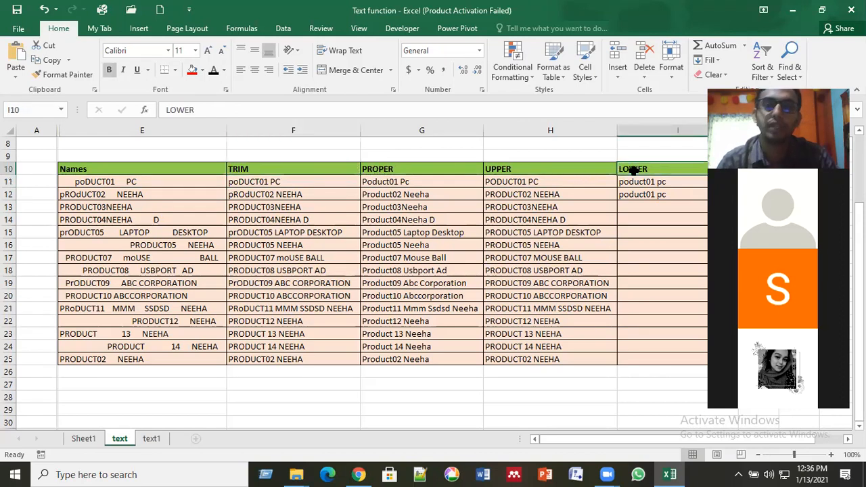
pyautogui.click(422, 181)
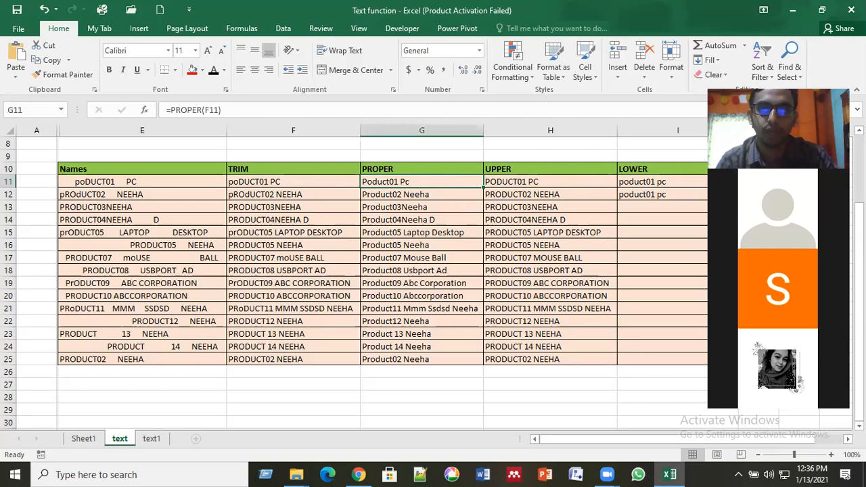
# Clear the formula in I12 and fill the LOWER formula from I11 down to I25.
pyautogui.click(701, 182)
pyautogui.click(694, 196)
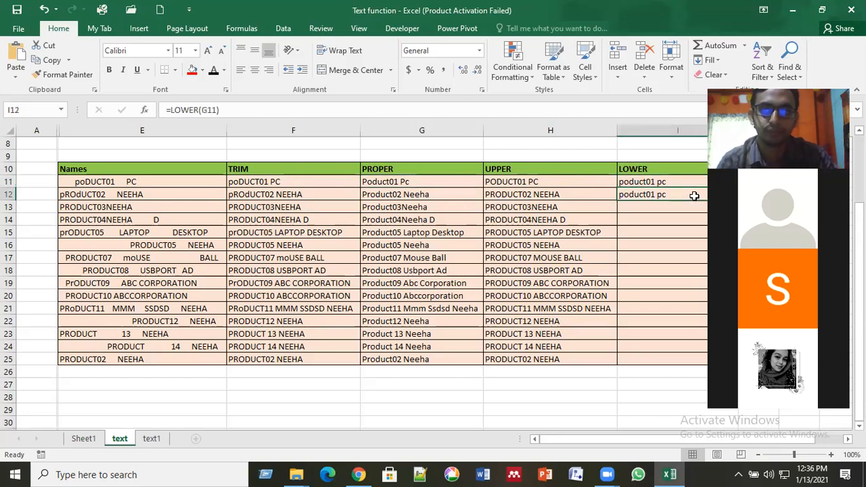
pyautogui.press('Delete')
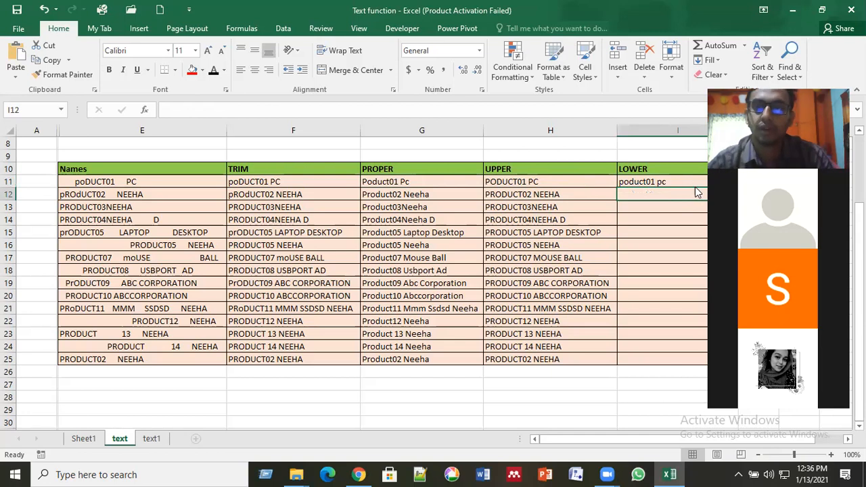
pyautogui.click(701, 182)
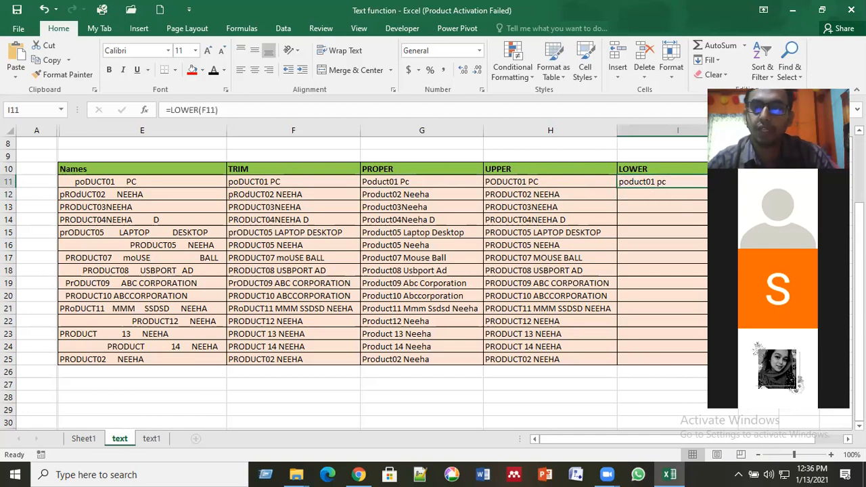
pyautogui.doubleClick(738, 187)
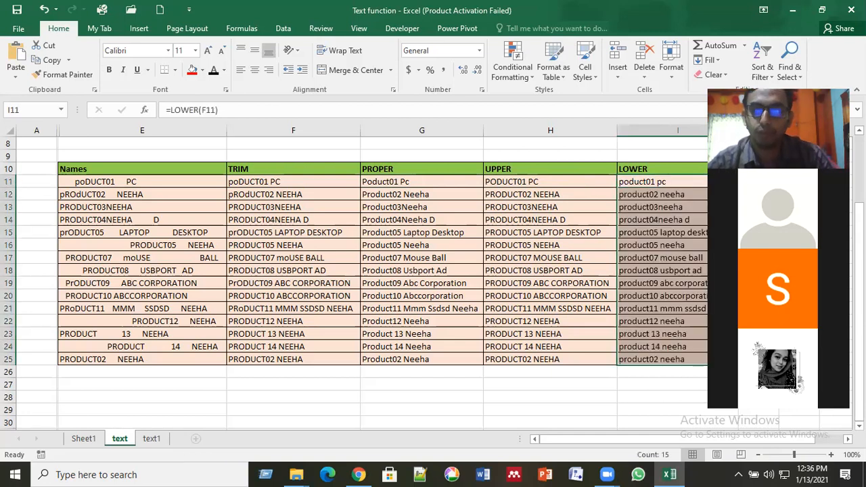
# Examine the filled LOWER formulas in I11 to I15 to see which TRIM cell each one references.
pyautogui.click(706, 233)
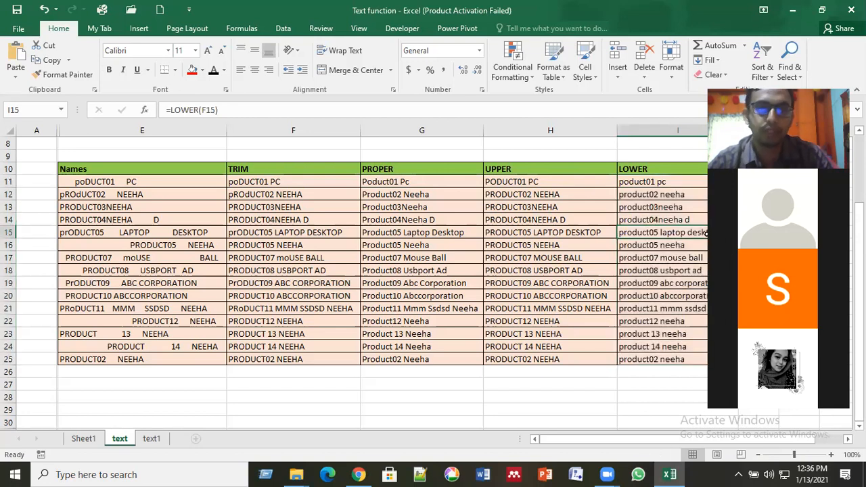
pyautogui.press('Up')
pyautogui.press('Up')
pyautogui.press('Up')
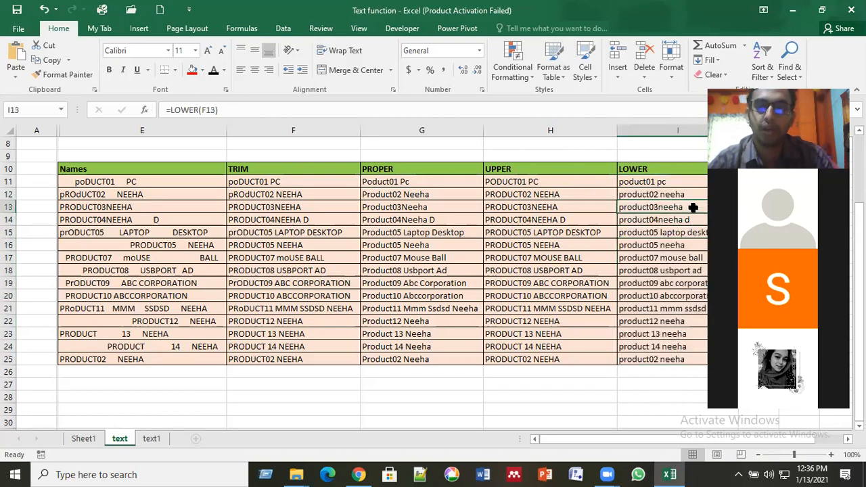
pyautogui.press('Up')
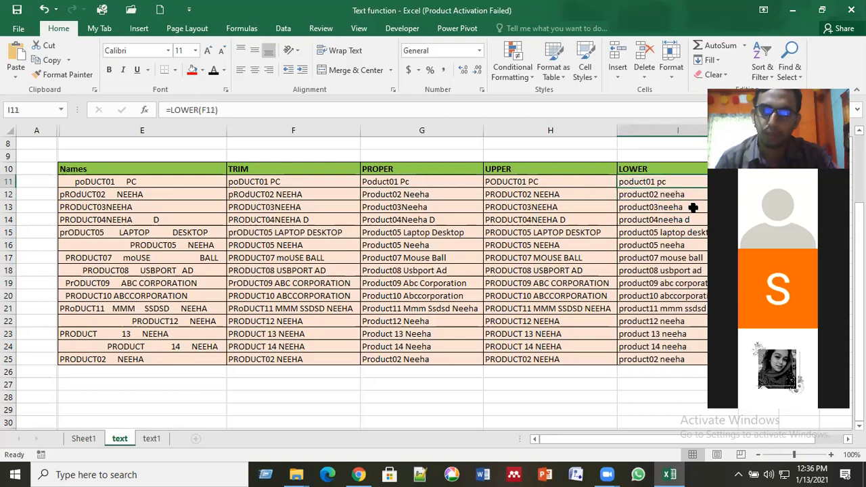
pyautogui.press('Down')
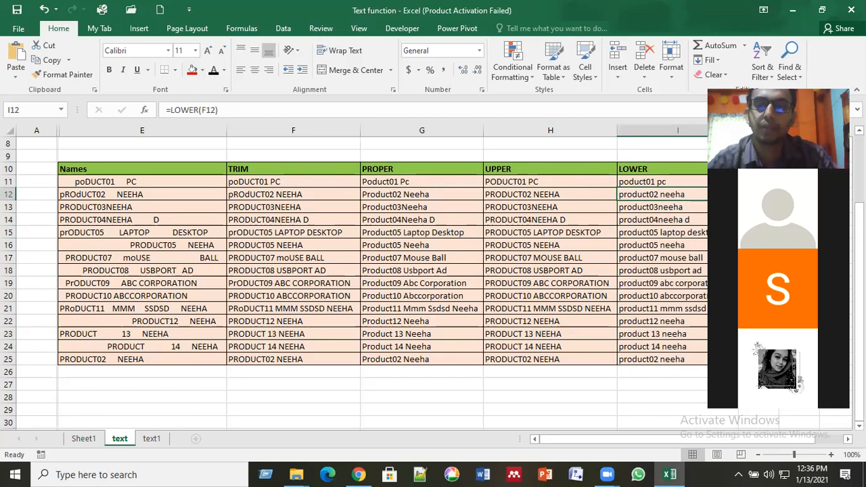
pyautogui.click(758, 181)
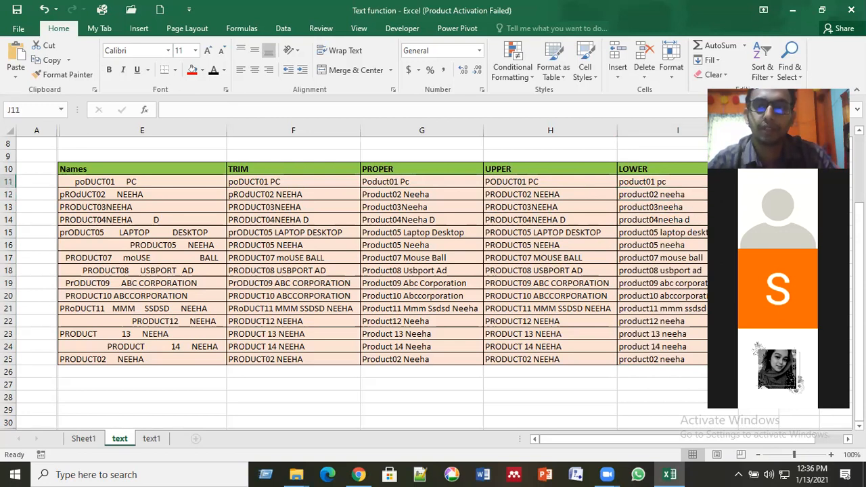
# Compare the source references of the TRIM, PROPER, UPPER and LOWER formulas in row 11.
pyautogui.click(650, 195)
pyautogui.click(500, 182)
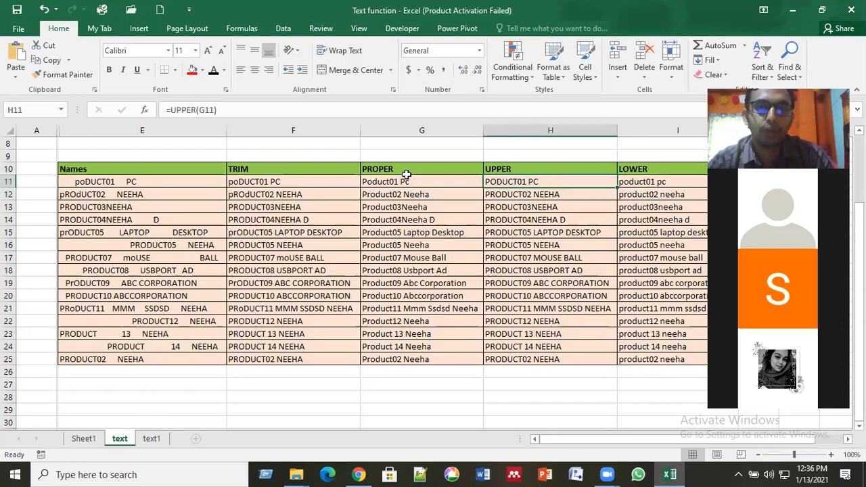
pyautogui.click(320, 182)
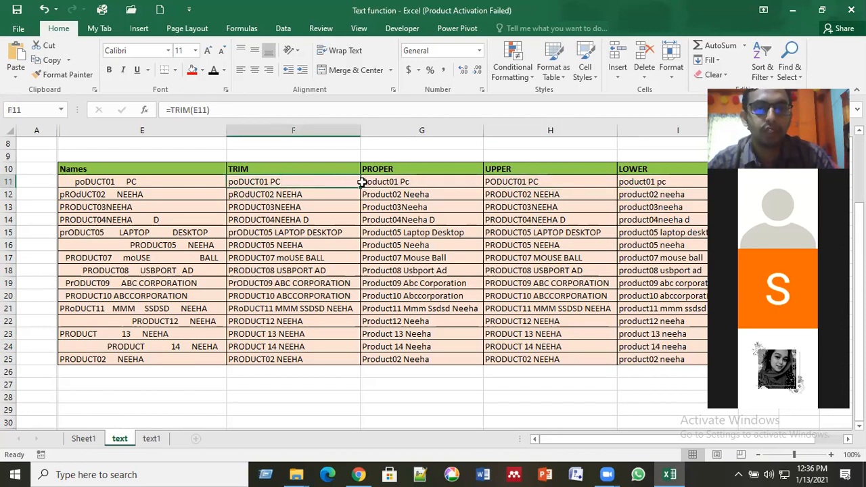
pyautogui.click(399, 182)
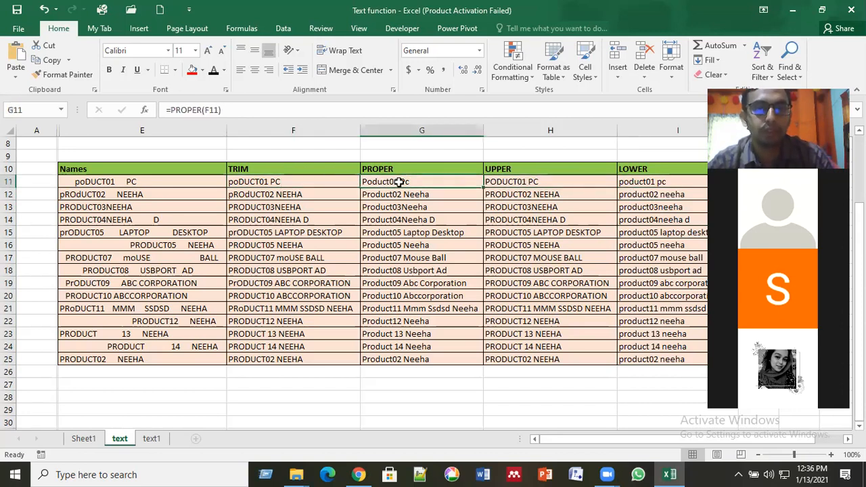
pyautogui.click(651, 181)
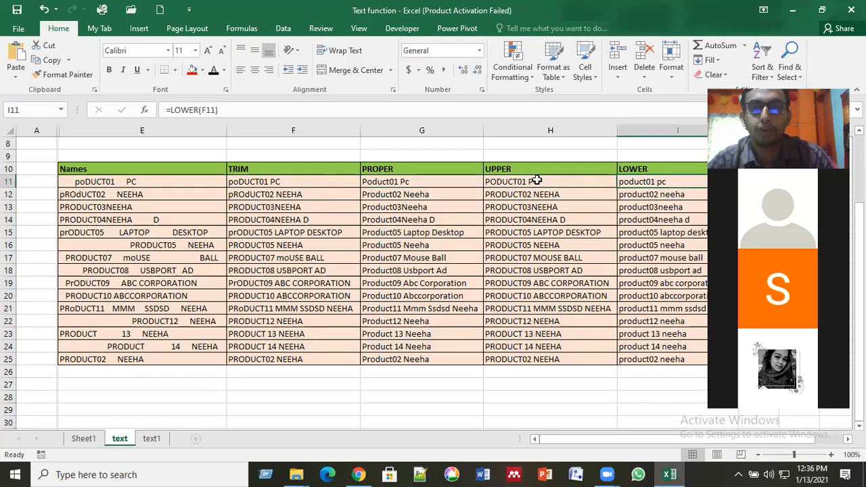
pyautogui.click(336, 182)
pyautogui.click(386, 182)
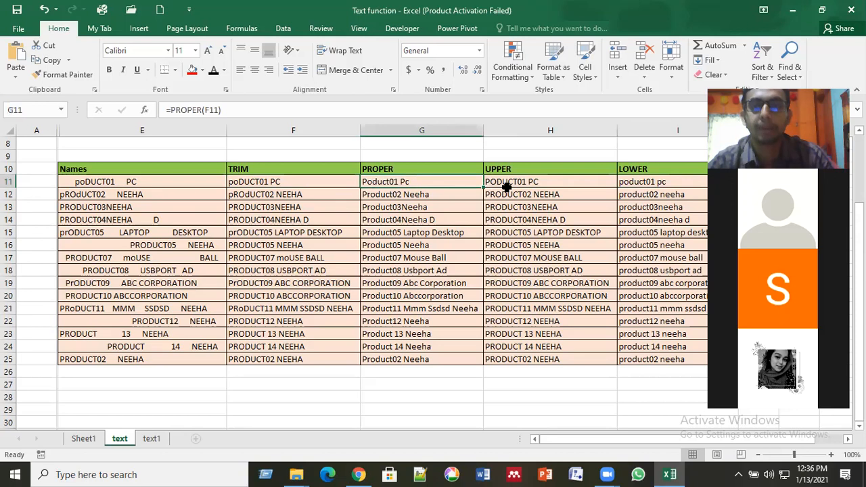
pyautogui.click(505, 188)
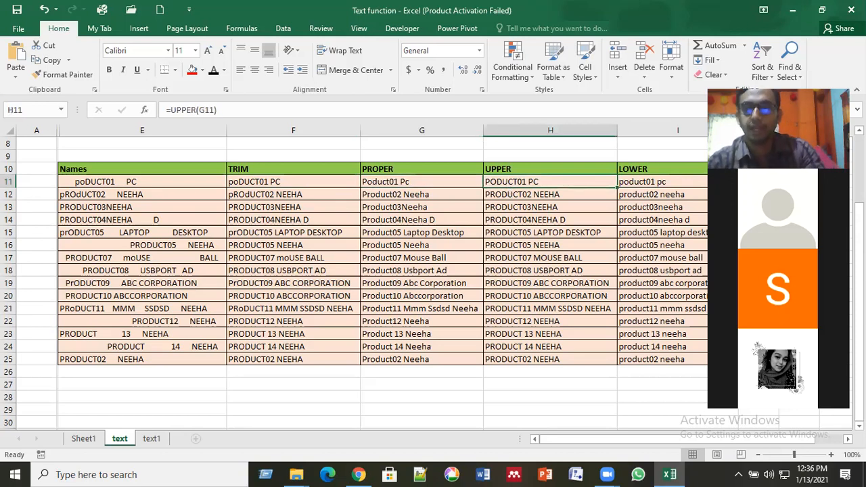
# Enter the formula =LEN(G11) in J11 to count the characters of the proper-case product name.
pyautogui.click(760, 182)
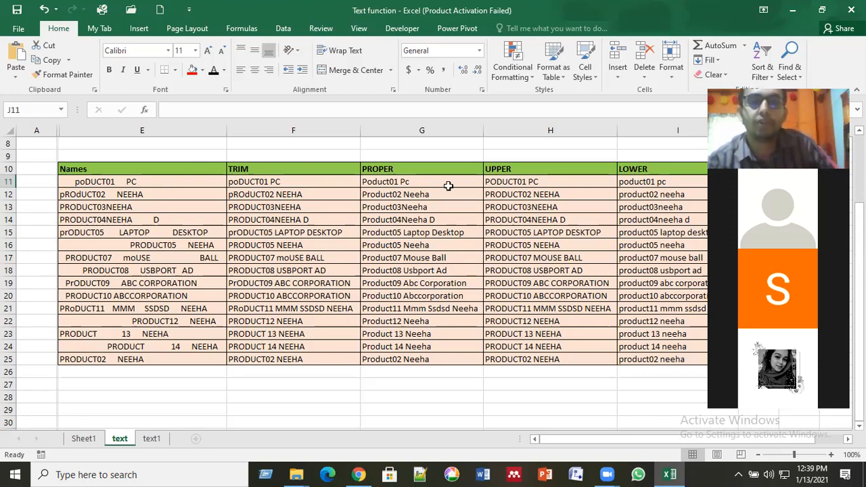
pyautogui.click(408, 184)
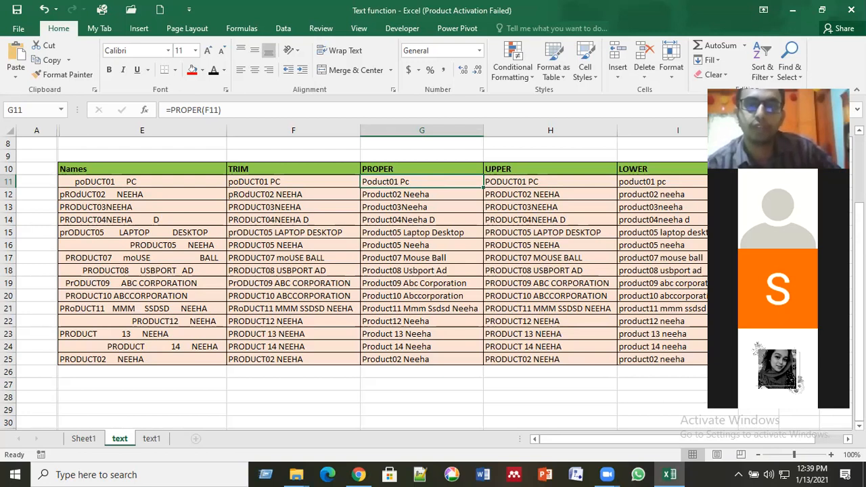
pyautogui.click(764, 182)
pyautogui.click(687, 184)
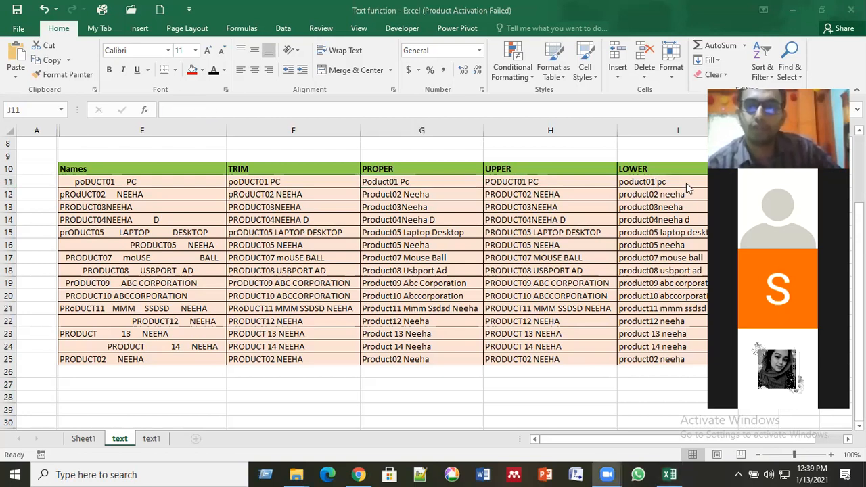
pyautogui.click(765, 181)
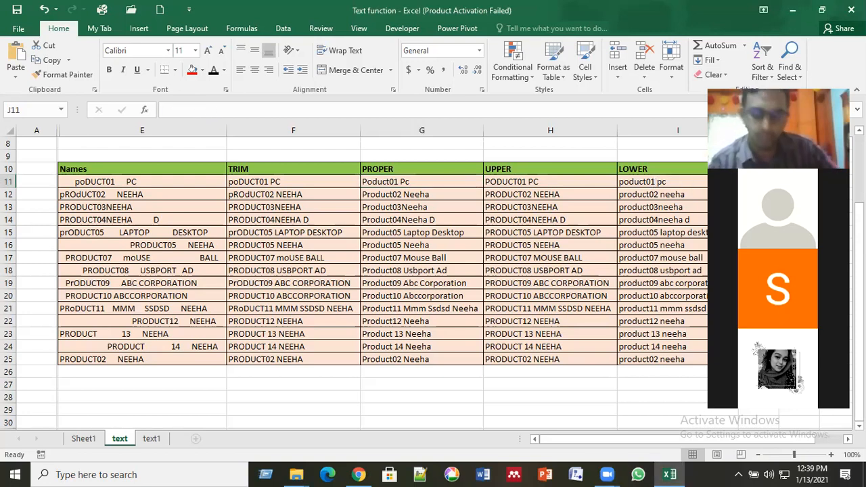
pyautogui.write('=')
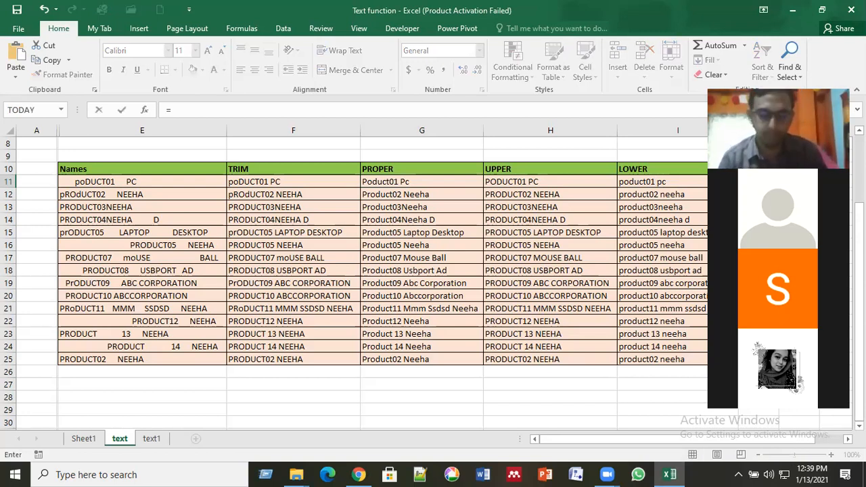
pyautogui.write('len')
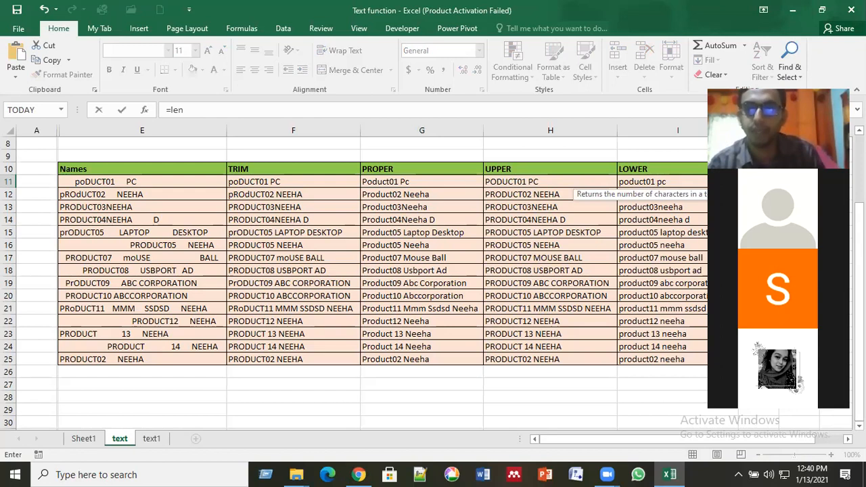
pyautogui.press('Tab')
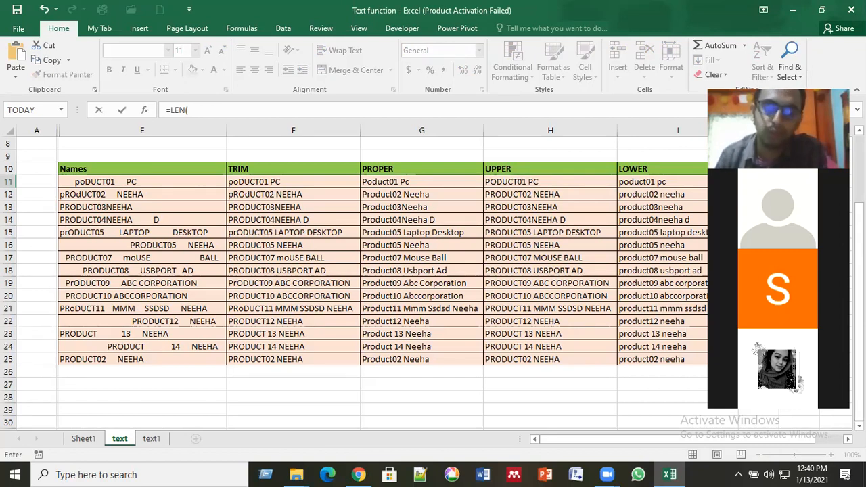
pyautogui.click(410, 182)
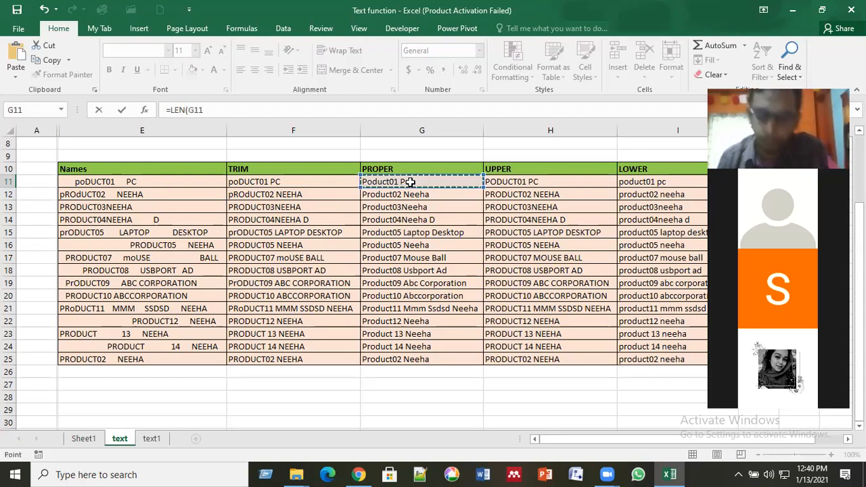
pyautogui.press('Return')
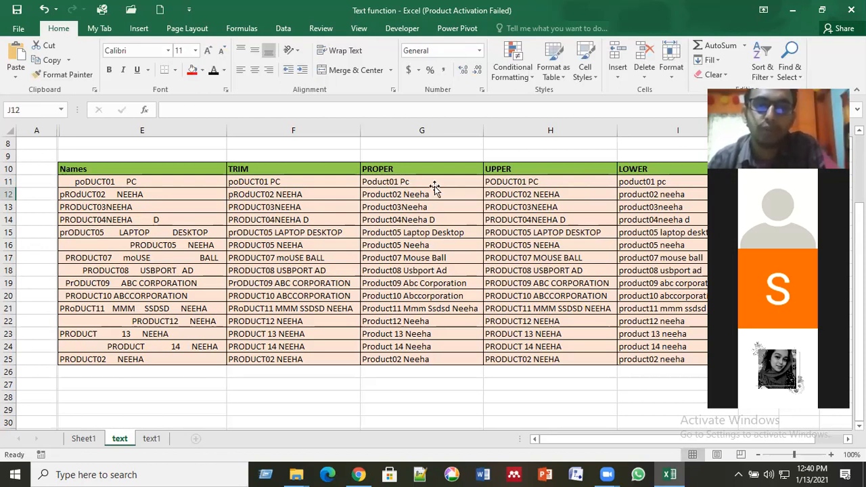
pyautogui.click(437, 186)
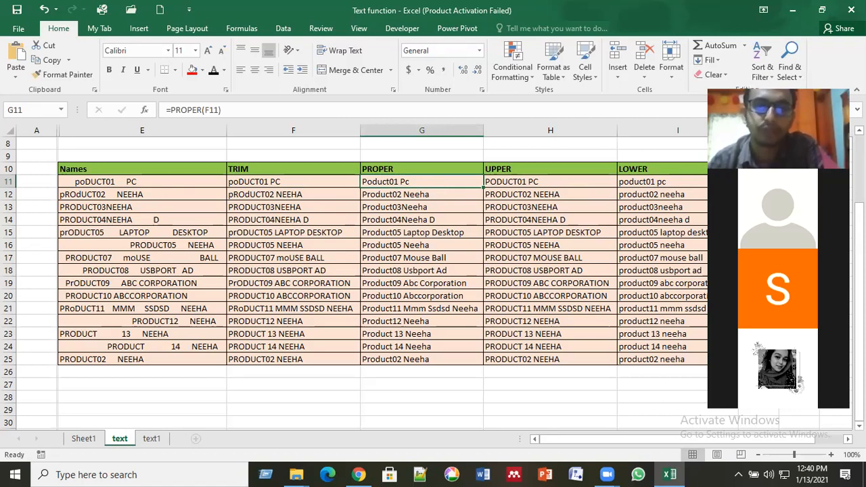
pyautogui.click(759, 181)
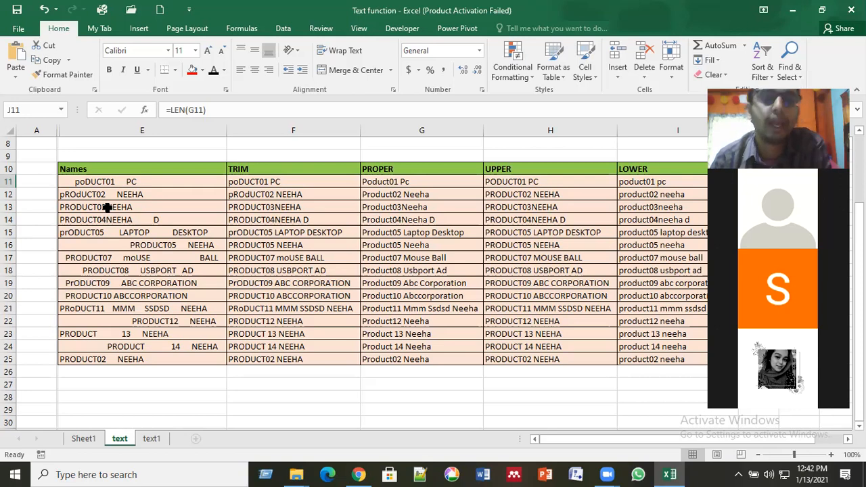
# Insert a space between PRODUCT03 and NEEHA in the original name in E13.
pyautogui.click(395, 207)
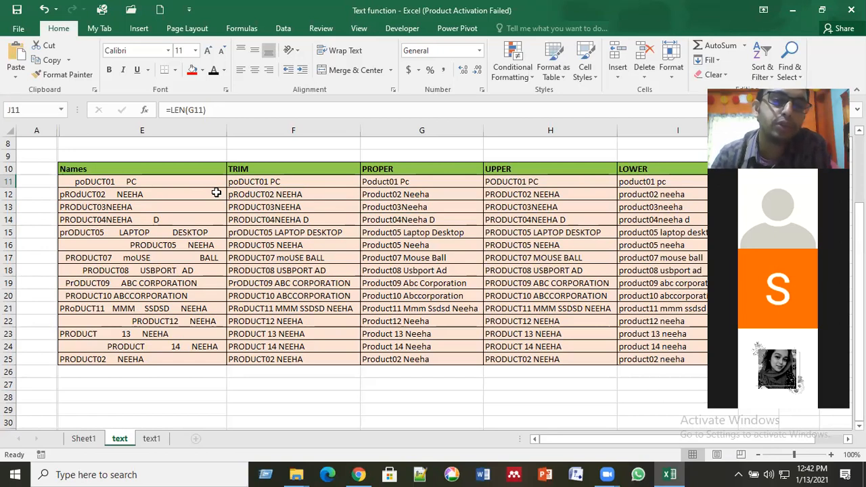
pyautogui.click(393, 207)
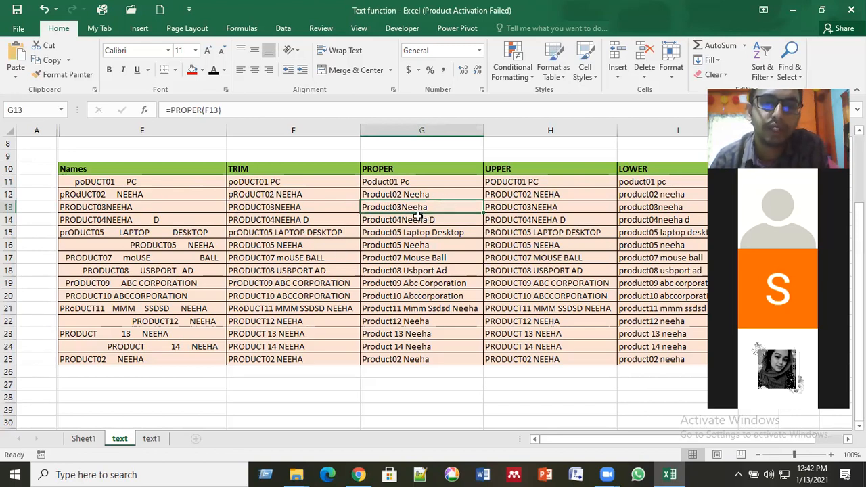
pyautogui.click(383, 220)
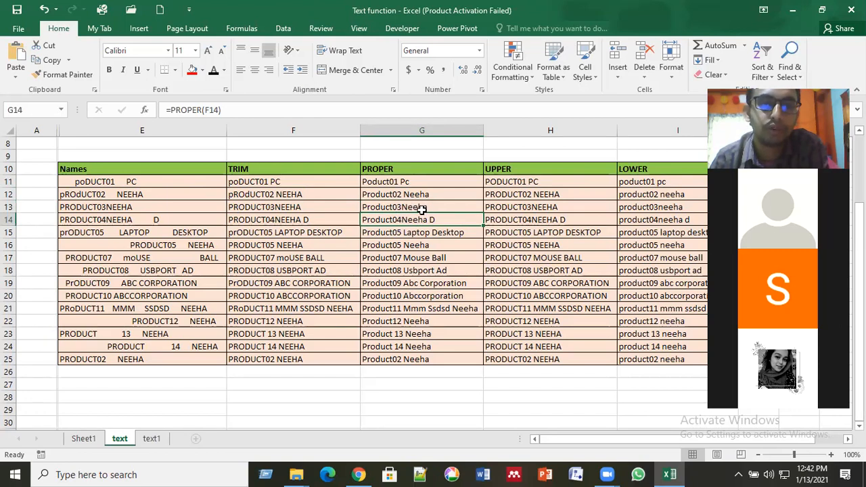
pyautogui.click(103, 205)
pyautogui.doubleClick(111, 207)
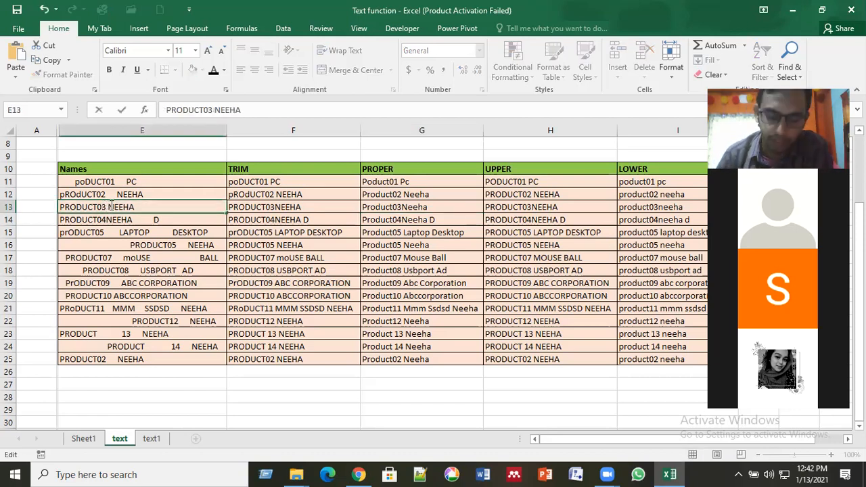
pyautogui.press('Return')
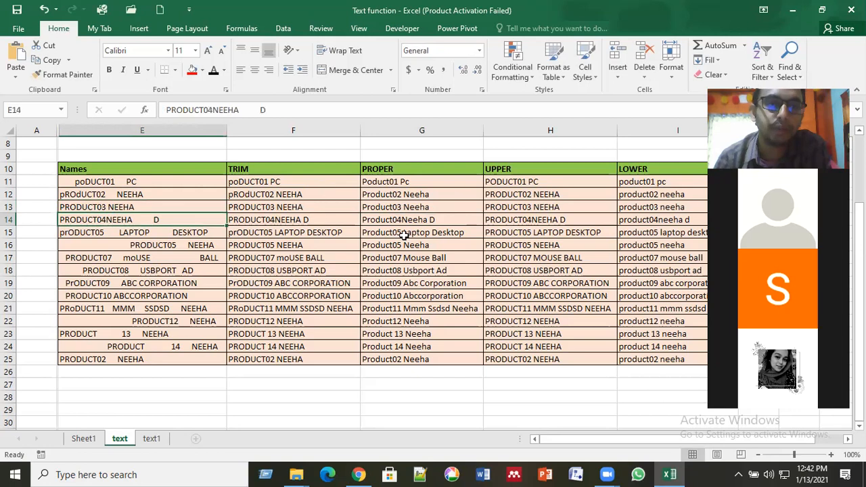
# Insert a space between PRODUCT04 and NEEHA in the original name in E14.
pyautogui.doubleClick(107, 220)
pyautogui.doubleClick(107, 220)
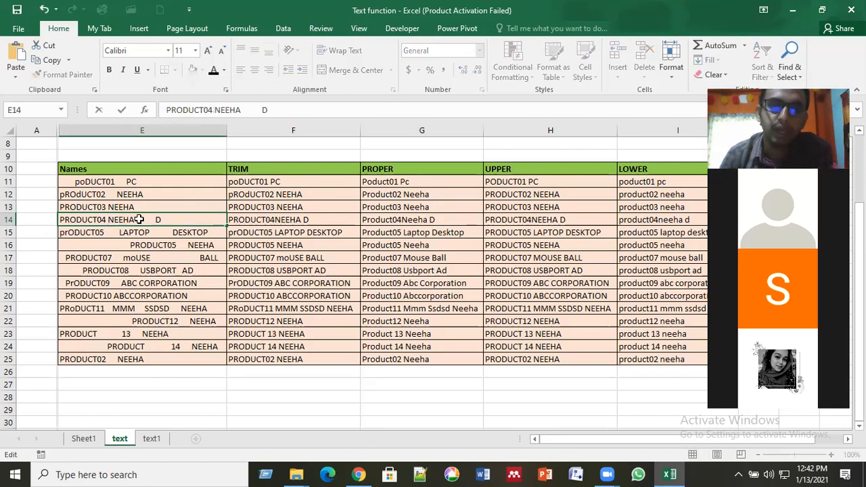
pyautogui.press('Return')
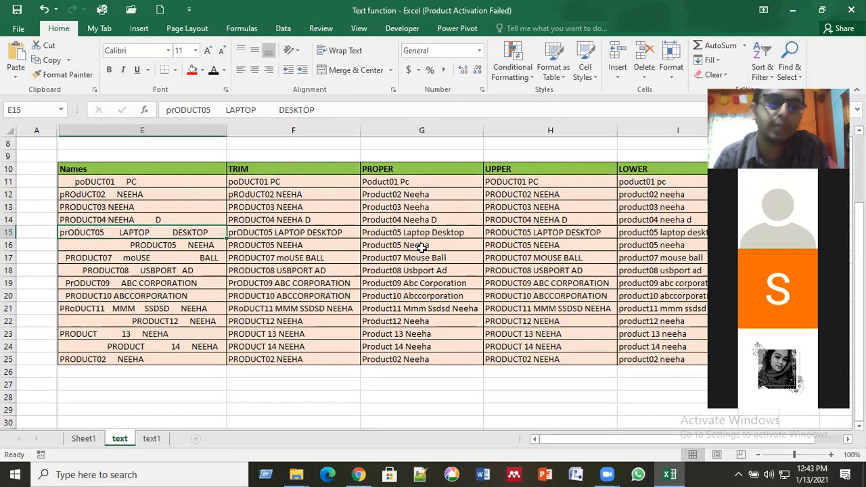
# Check the spacing of the original names in E14, E16 and E18 and the PROPER result in G13.
pyautogui.click(148, 217)
pyautogui.click(144, 244)
pyautogui.click(140, 267)
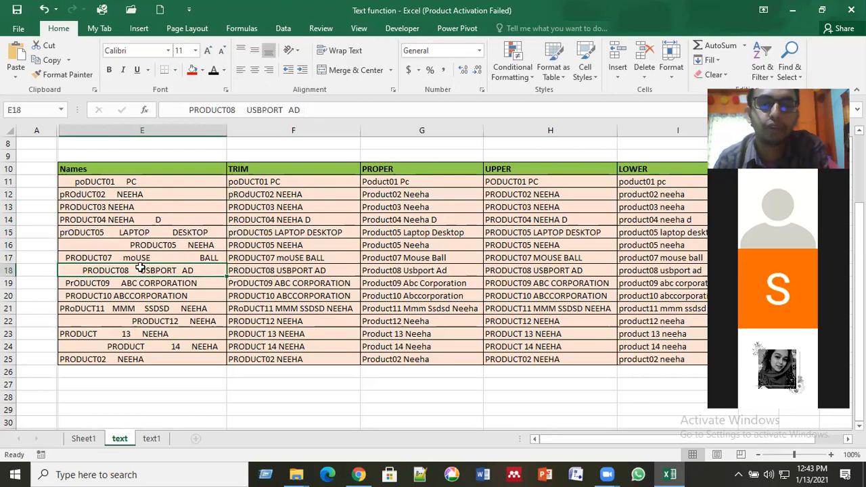
pyautogui.click(406, 208)
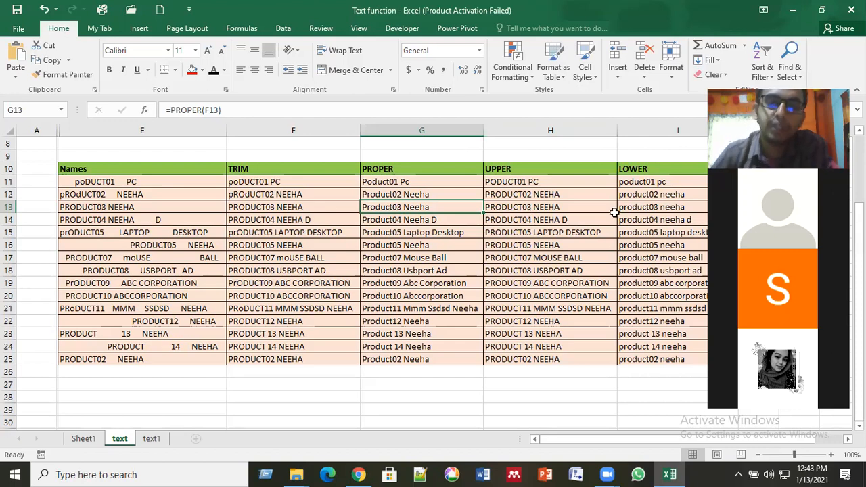
# Temporarily narrow the PROPER column to bring the LEN column into view, and restore its width.
pyautogui.click(373, 194)
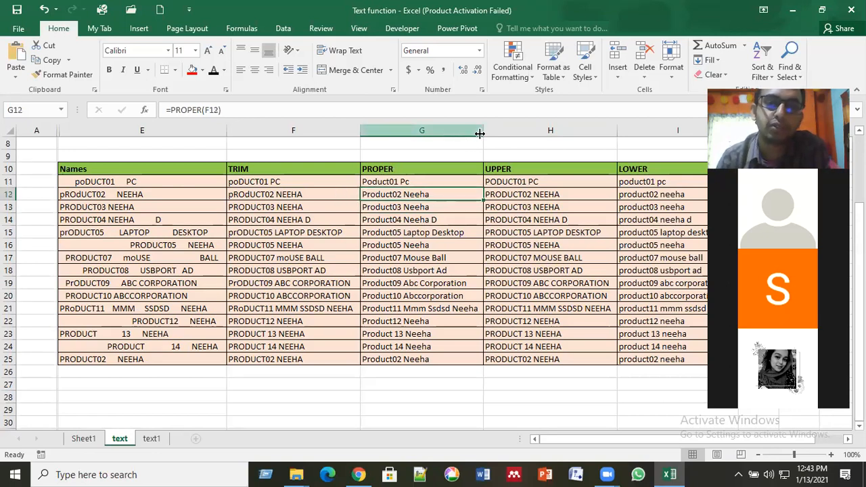
pyautogui.moveTo(481, 131); pyautogui.dragTo(400, 130)
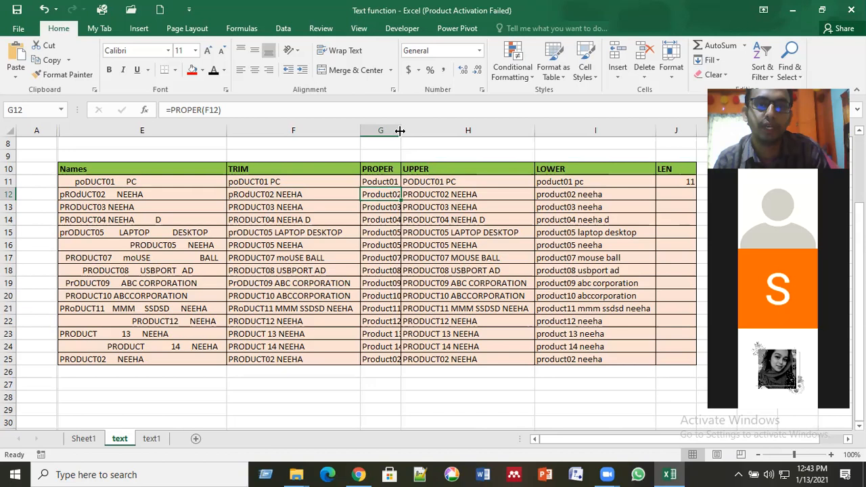
pyautogui.moveTo(401, 129); pyautogui.dragTo(483, 145)
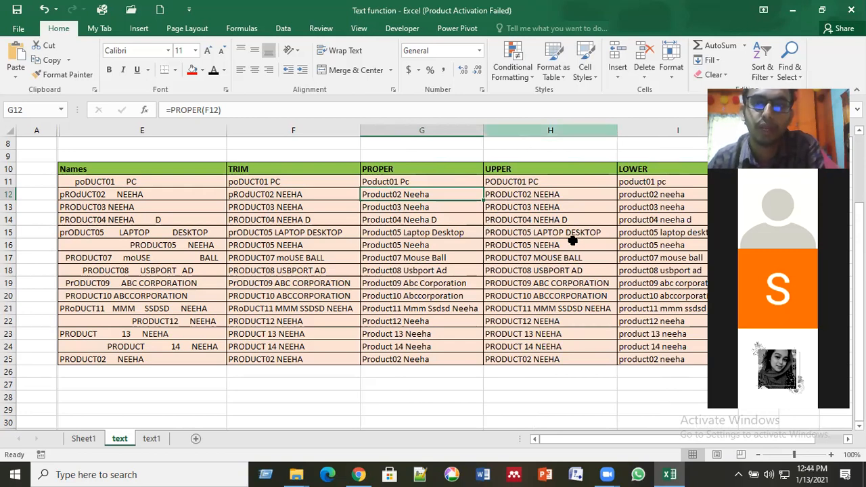
# Fill the LEN formula from J11 down the LEN column and check the copied formula in J16.
pyautogui.click(550, 245)
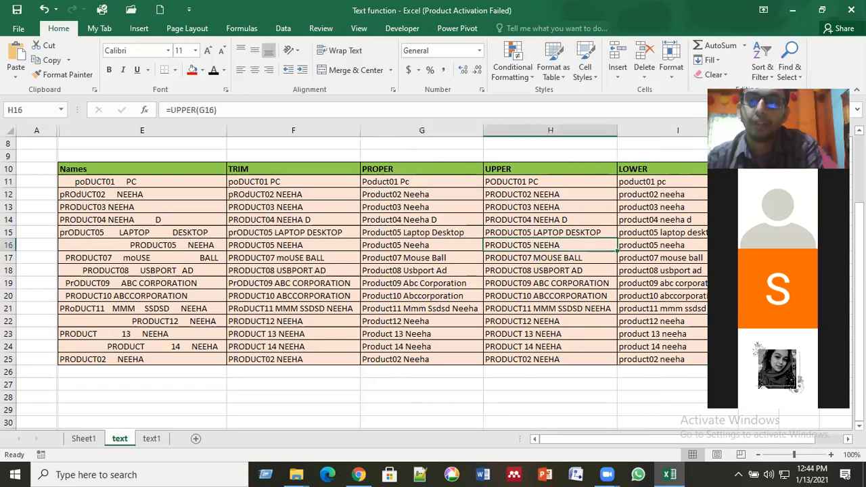
pyautogui.click(764, 182)
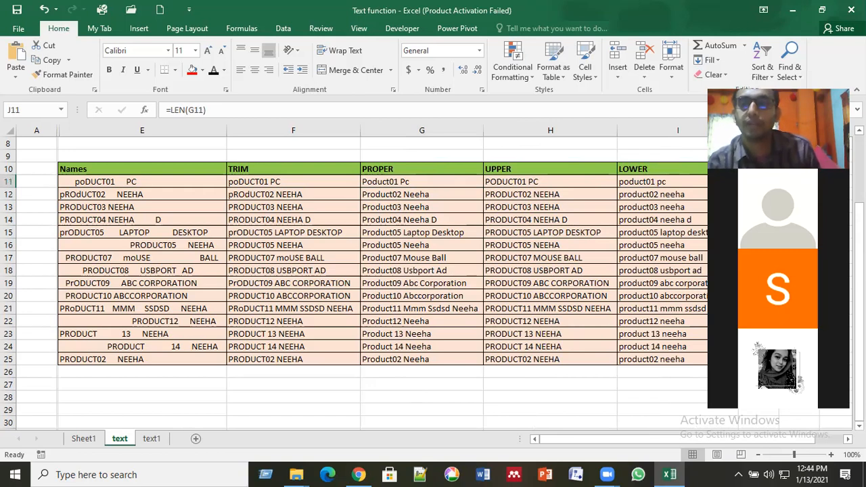
pyautogui.hotkey('ctrl', 'shift', 'Down')
pyautogui.click(704, 307)
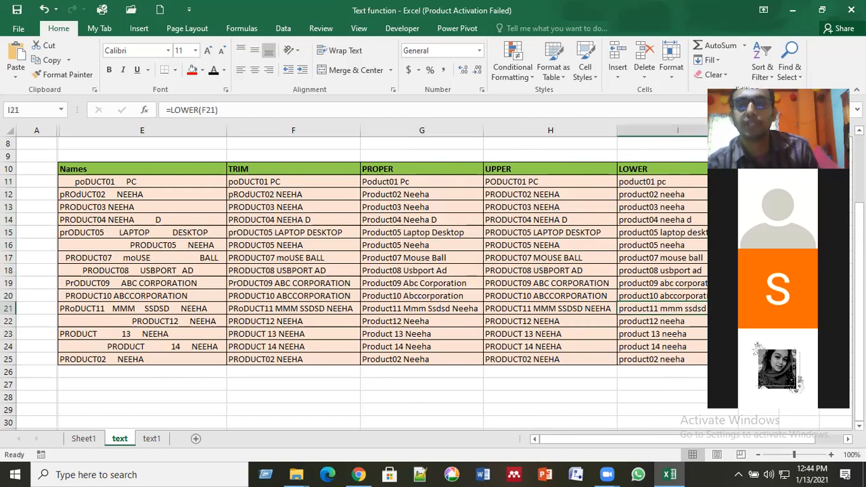
pyautogui.click(757, 245)
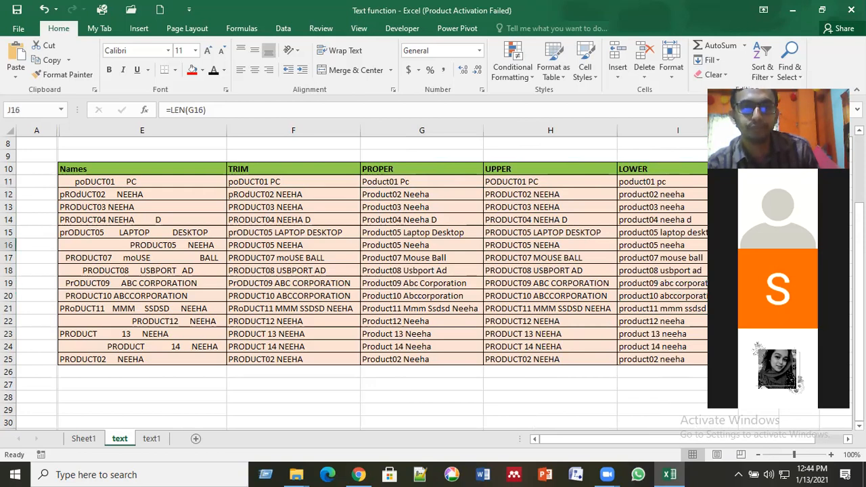
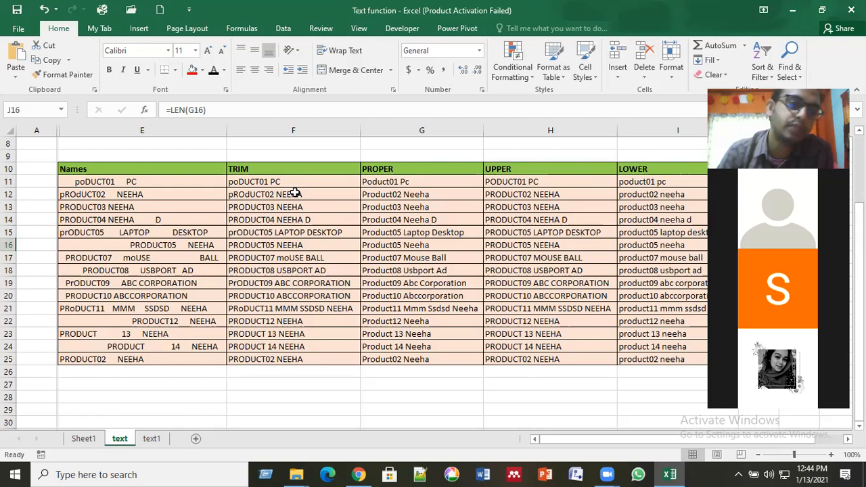
# Examine the spacing of the original names in E11:E17 and the formulas behind the TRIM and PROPER results.
pyautogui.click(96, 209)
pyautogui.press('Up')
pyautogui.press('Up')
pyautogui.press('Down')
pyautogui.press('Down')
pyautogui.press('Down')
pyautogui.press('Down')
pyautogui.press('Down')
pyautogui.press('Down')
pyautogui.press('Down')
pyautogui.press('Down')
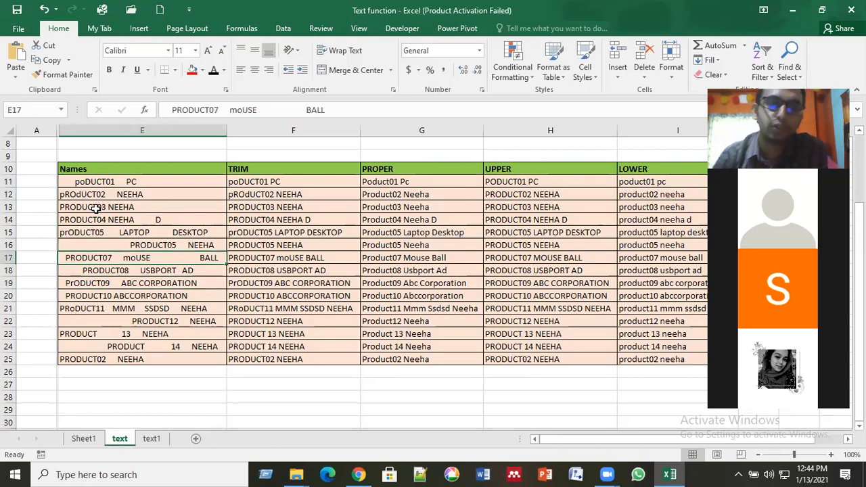
pyautogui.press('Up')
pyautogui.press('Up')
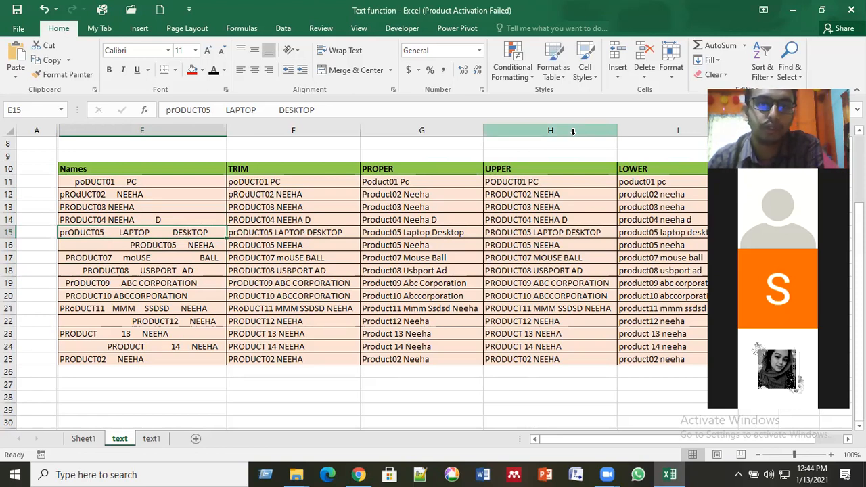
pyautogui.click(315, 305)
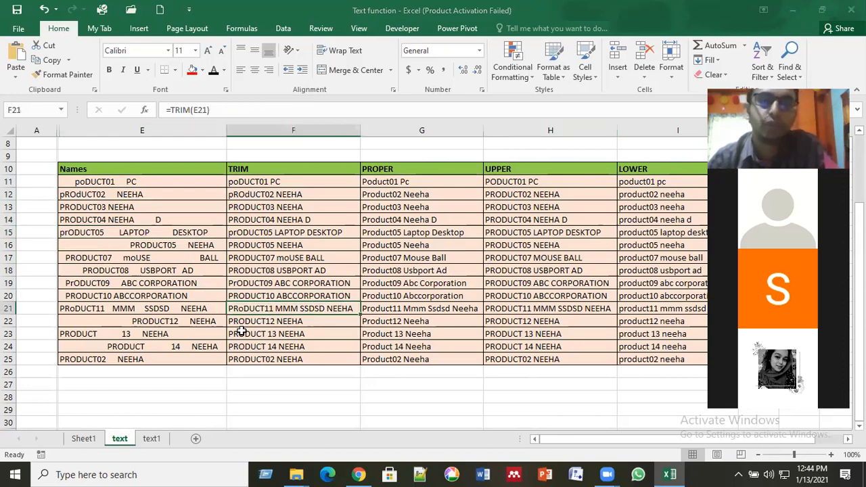
pyautogui.click(414, 192)
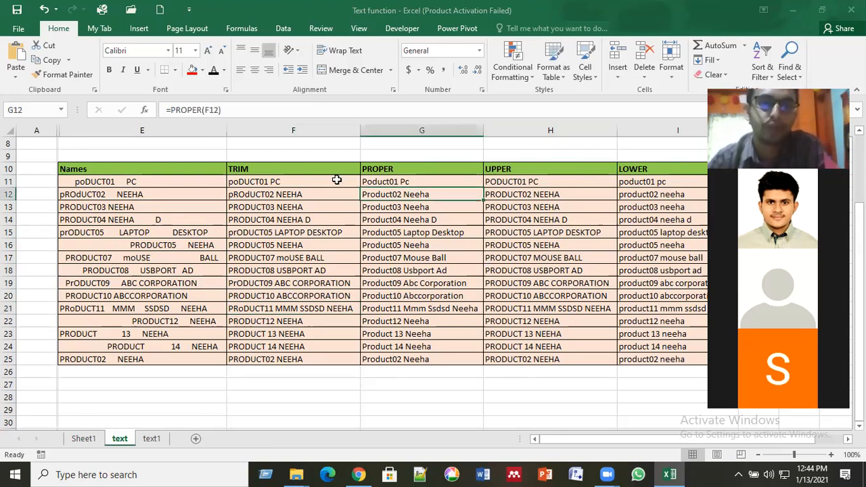
pyautogui.click(336, 180)
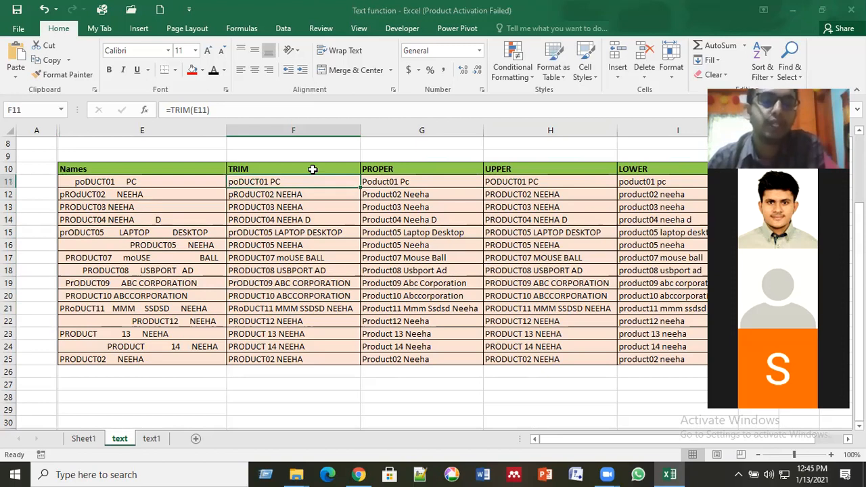
pyautogui.click(313, 169)
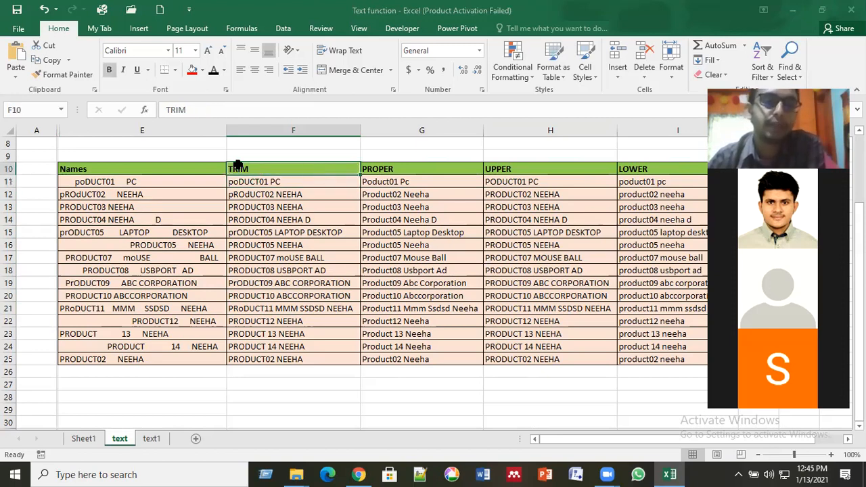
# Write the function names TRIM, PROPER and UPPER below the table in F27, G27 and H27.
pyautogui.click(272, 384)
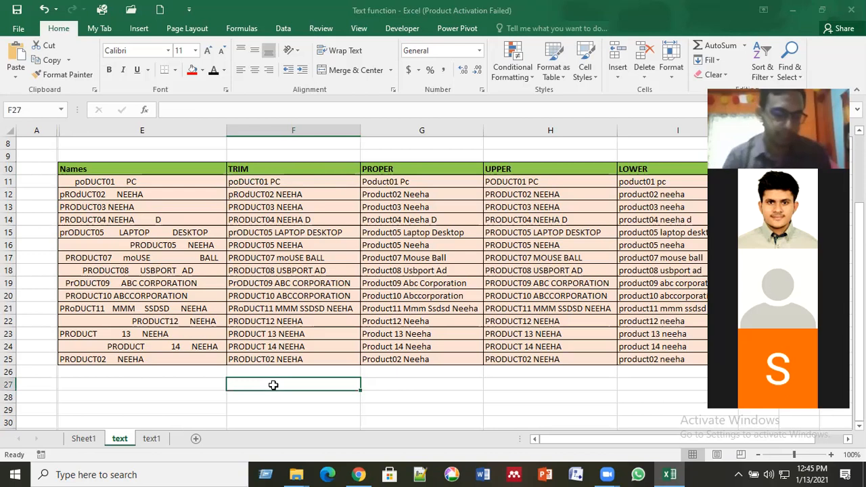
pyautogui.write('T')
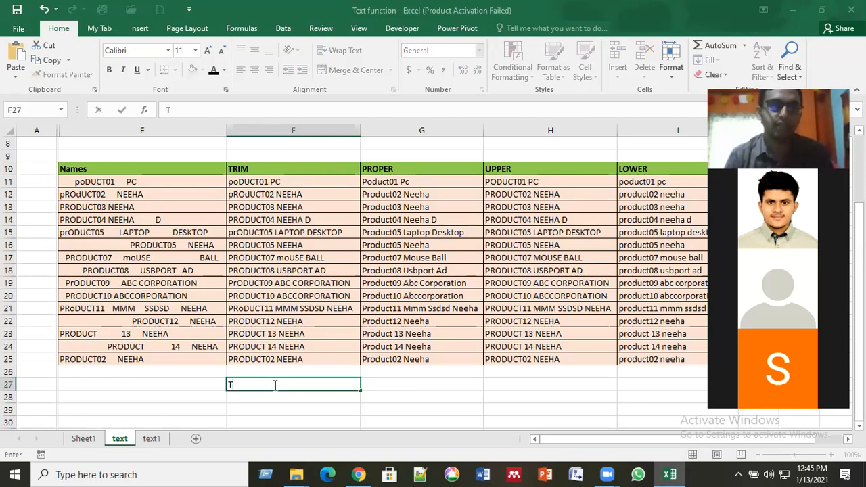
pyautogui.write('RIM')
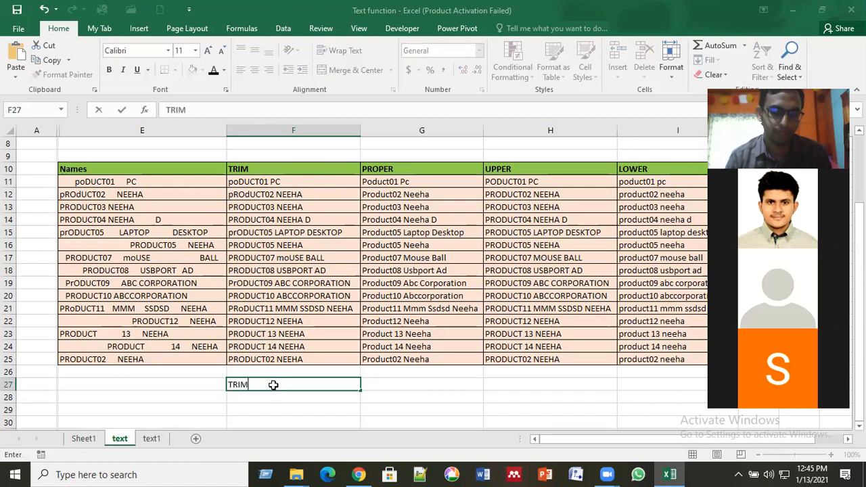
pyautogui.press('Tab')
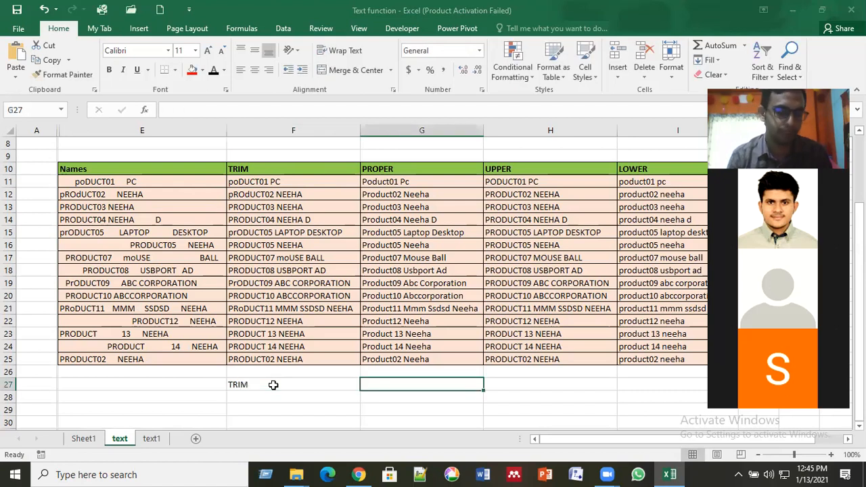
pyautogui.write('PROPER')
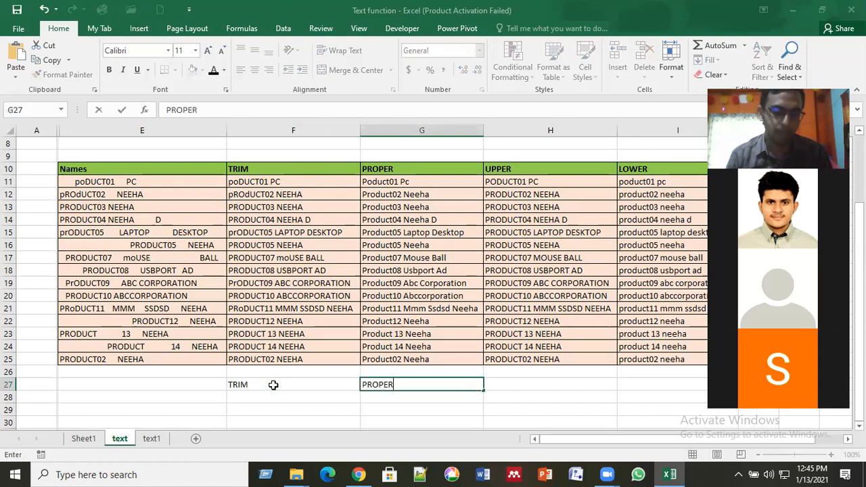
pyautogui.press('Tab')
pyautogui.write('UPPER')
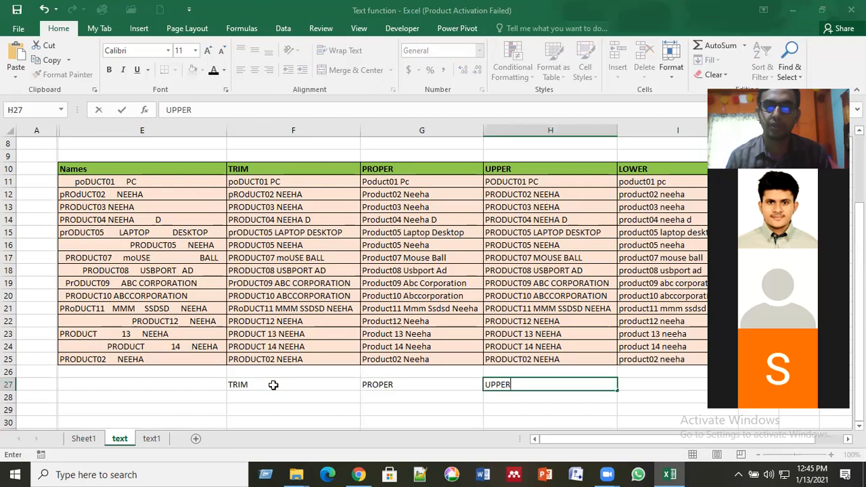
pyautogui.press('Tab')
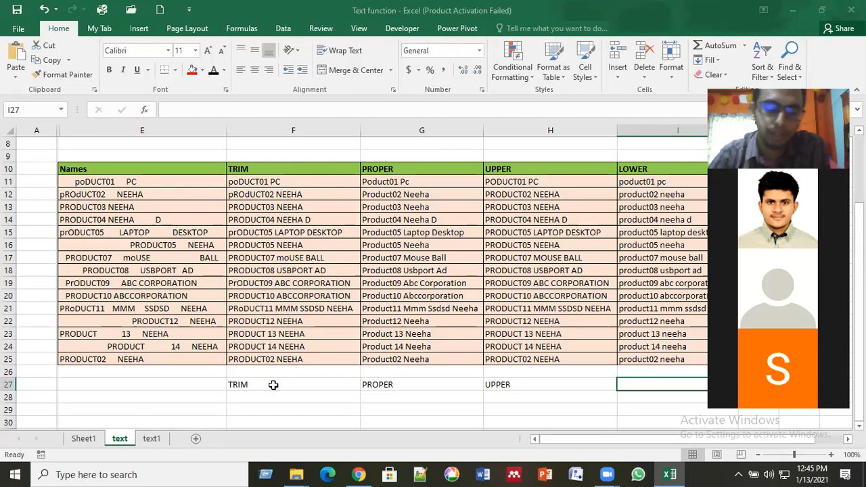
# Clear all the TRIM formulas from F11:F25.
pyautogui.click(303, 184)
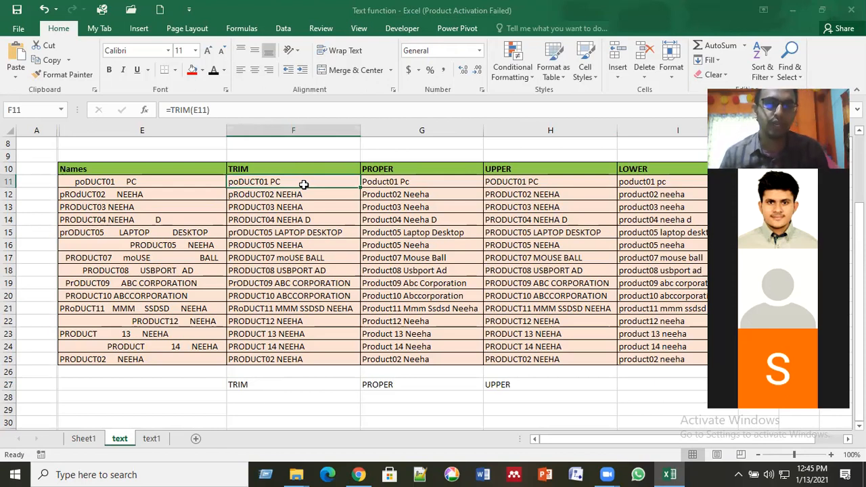
pyautogui.hotkey('ctrl', 'shift', 'Down')
pyautogui.press('Delete')
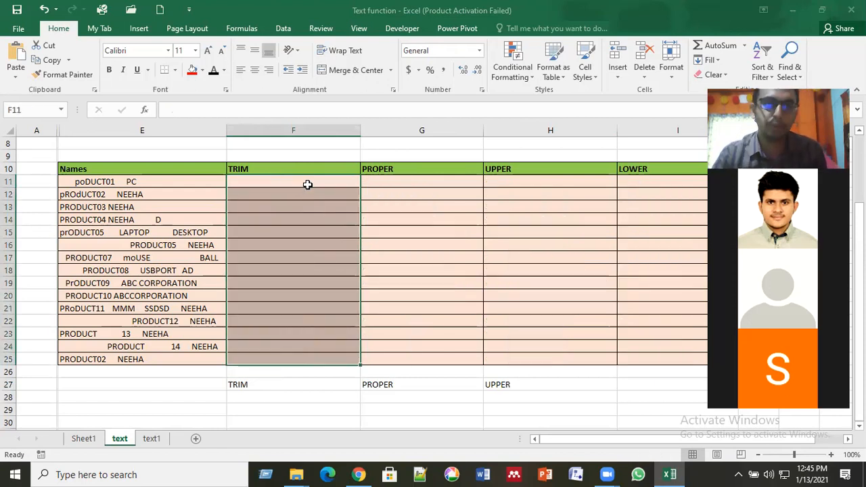
# Enter the formula =TRIM(E11) in F11 to remove the extra spaces from the first product name.
pyautogui.click(321, 179)
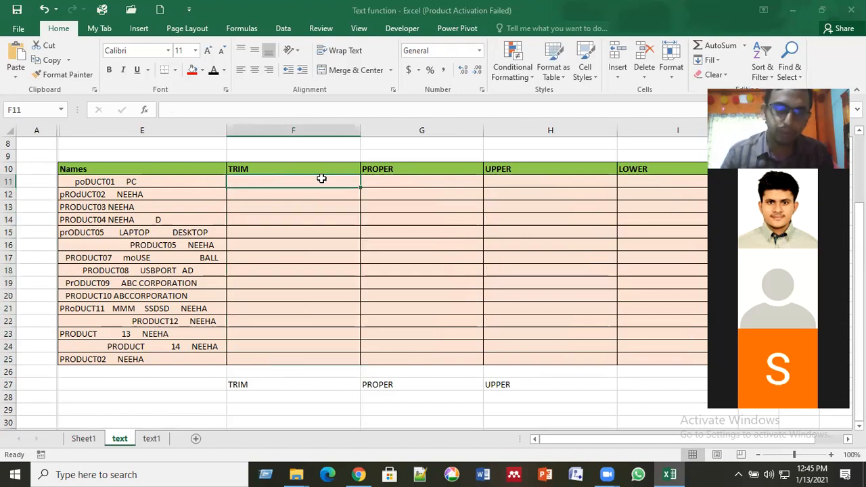
pyautogui.write('=')
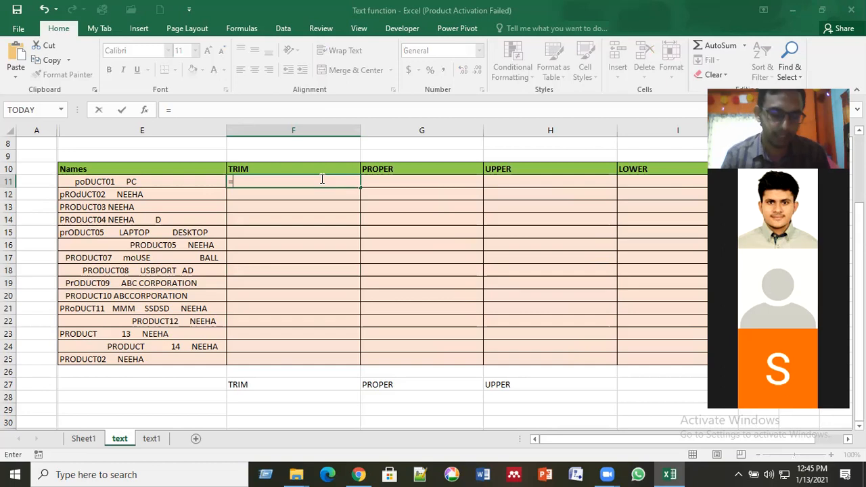
pyautogui.write('TRIM')
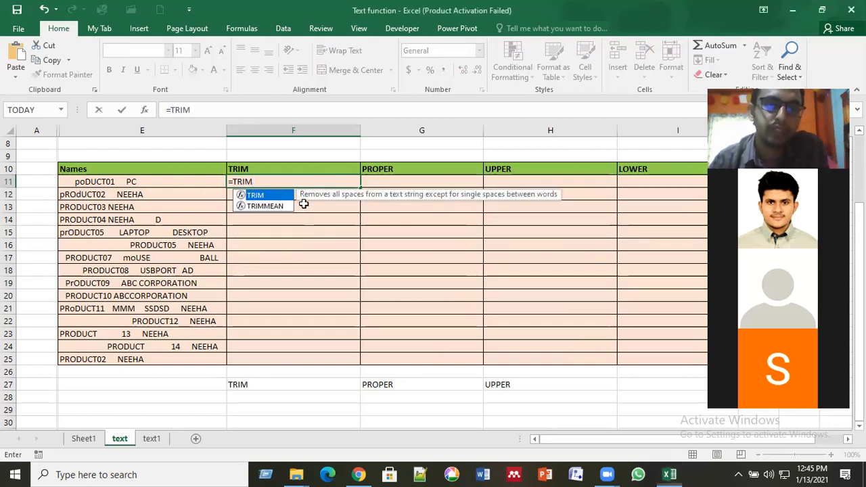
pyautogui.doubleClick(279, 196)
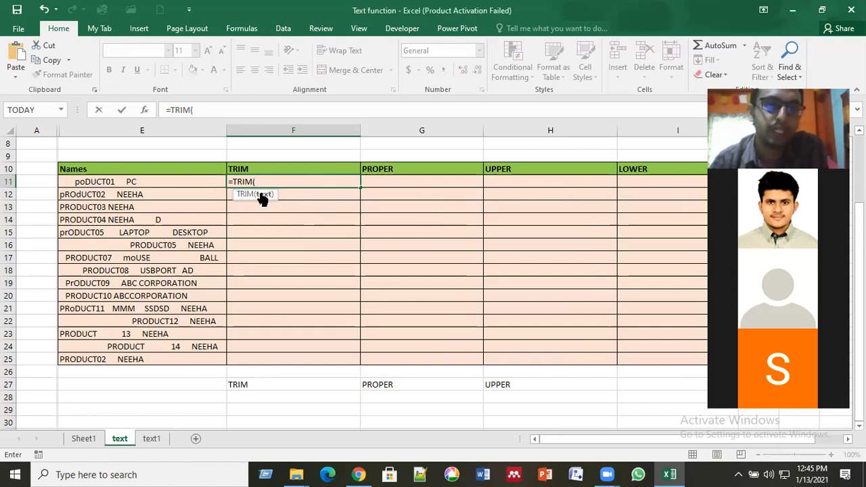
pyautogui.click(170, 182)
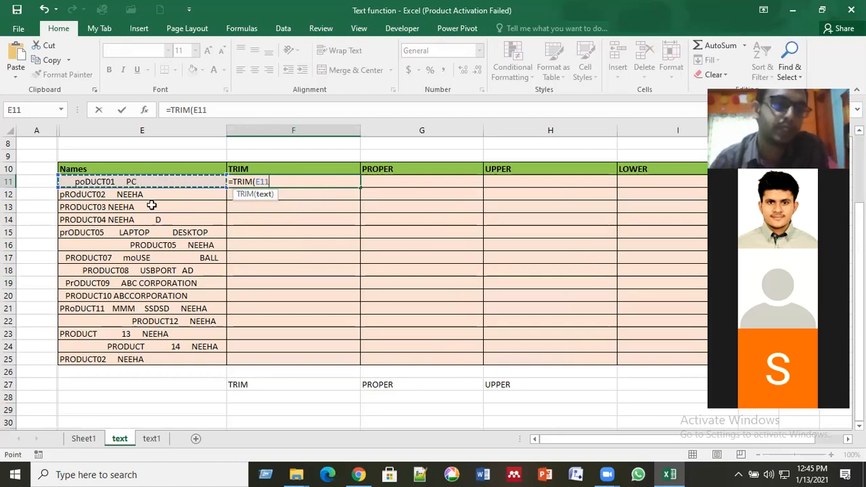
pyautogui.write(')')
pyautogui.press('Return')
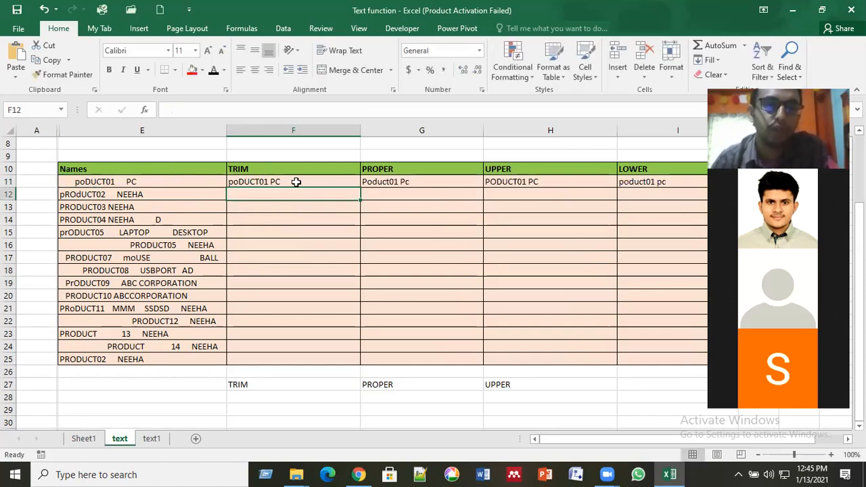
# Fill the TRIM formula from F11 down to F25, and undo the fill.
pyautogui.press('Up')
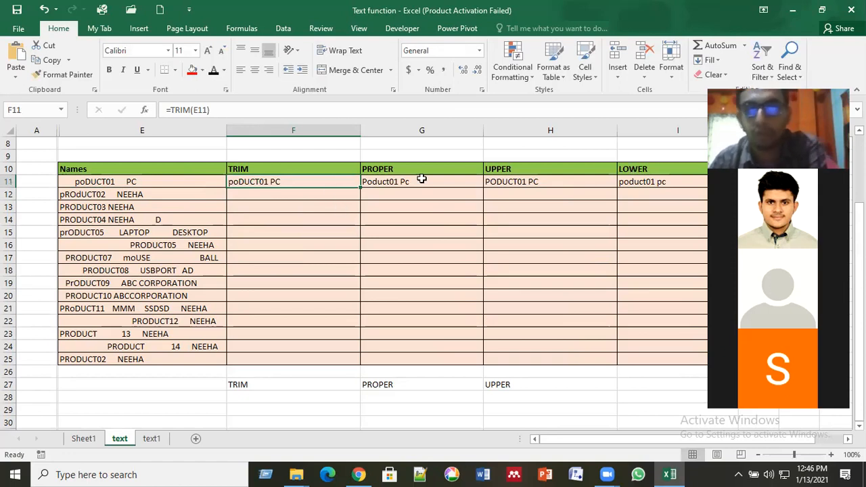
pyautogui.moveTo(362, 188); pyautogui.dragTo(362, 191)
pyautogui.doubleClick(362, 188)
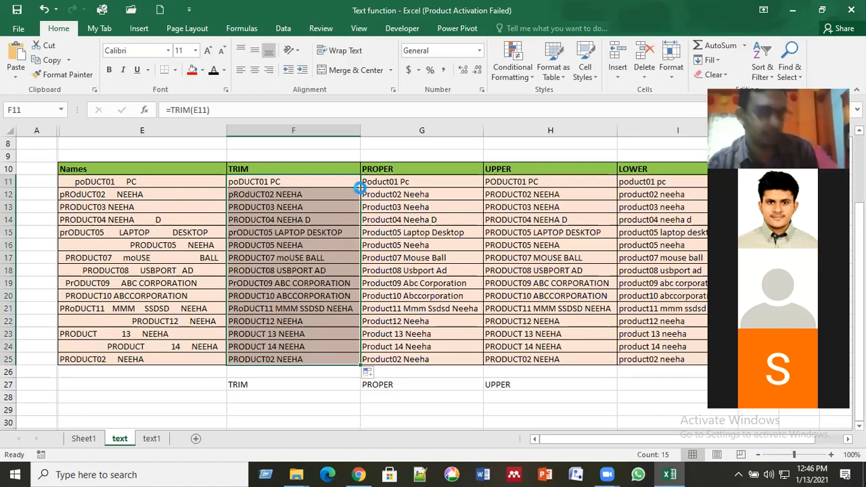
pyautogui.hotkey('ctrl', 'z')
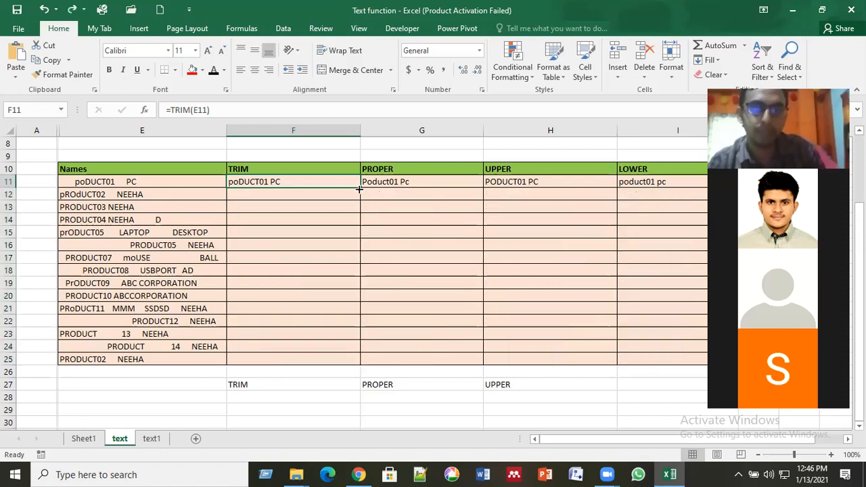
# Fill the TRIM formula from F11 down to F13 only, and undo the fill.
pyautogui.moveTo(360, 189); pyautogui.dragTo(357, 215)
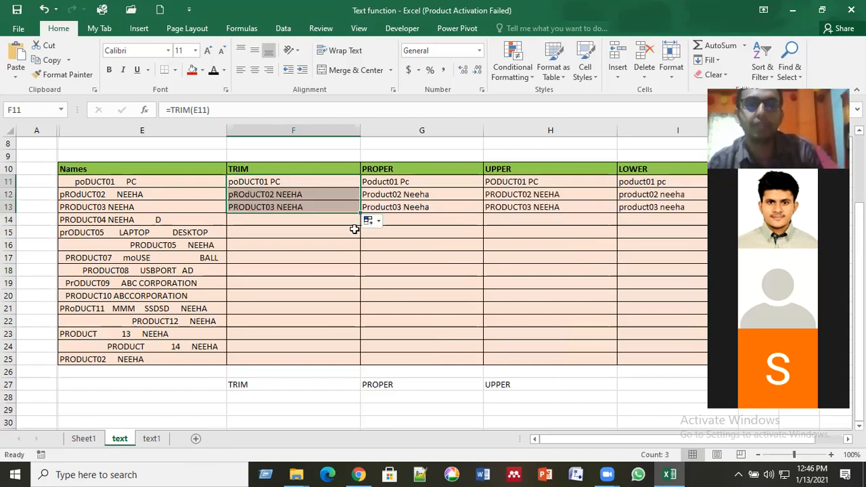
pyautogui.click(355, 230)
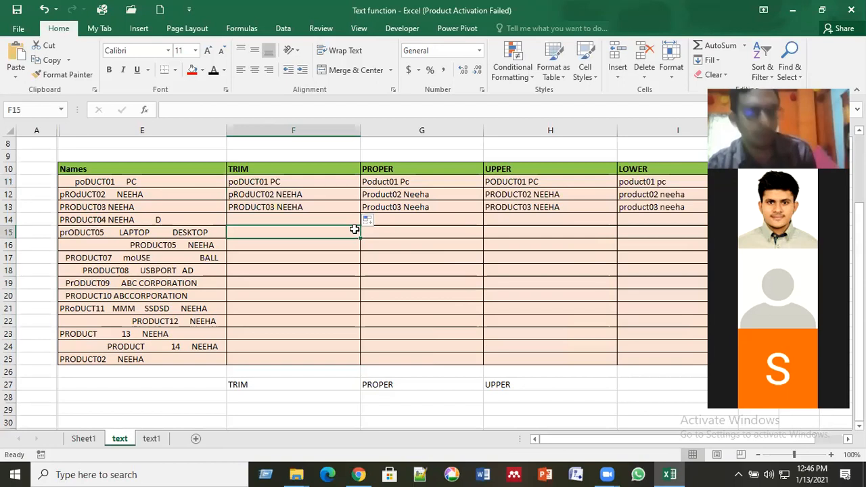
pyautogui.hotkey('ctrl', 'z')
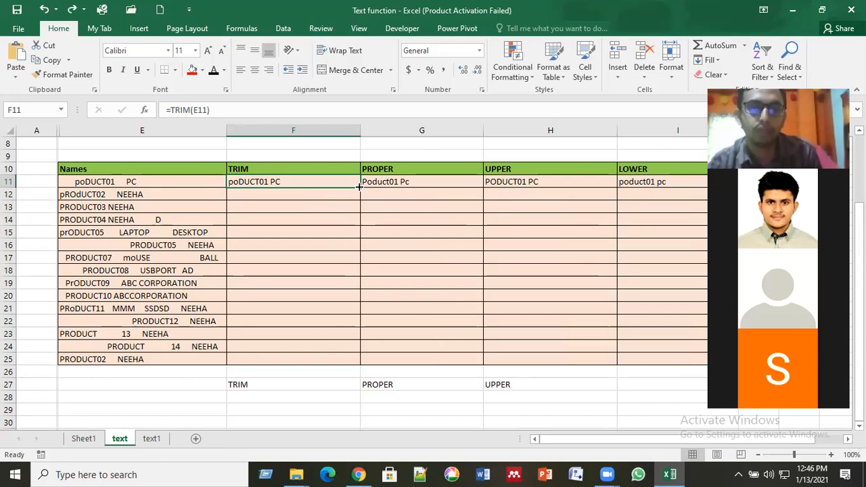
# Fill the TRIM formula from F11 down to F25 in one go, alongside the neighbouring data.
pyautogui.doubleClick(360, 188)
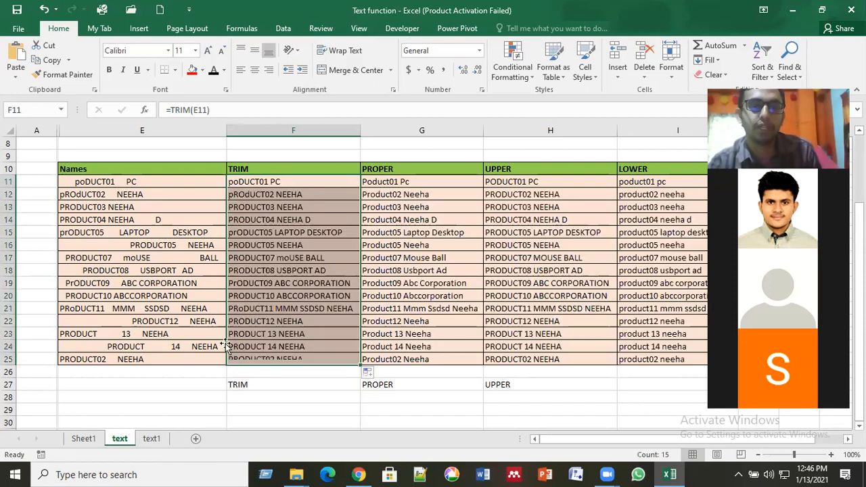
pyautogui.click(320, 203)
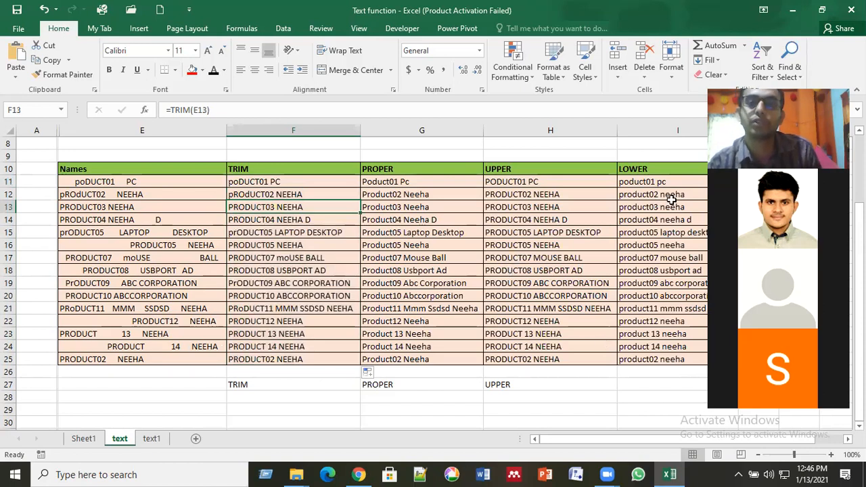
pyautogui.click(404, 182)
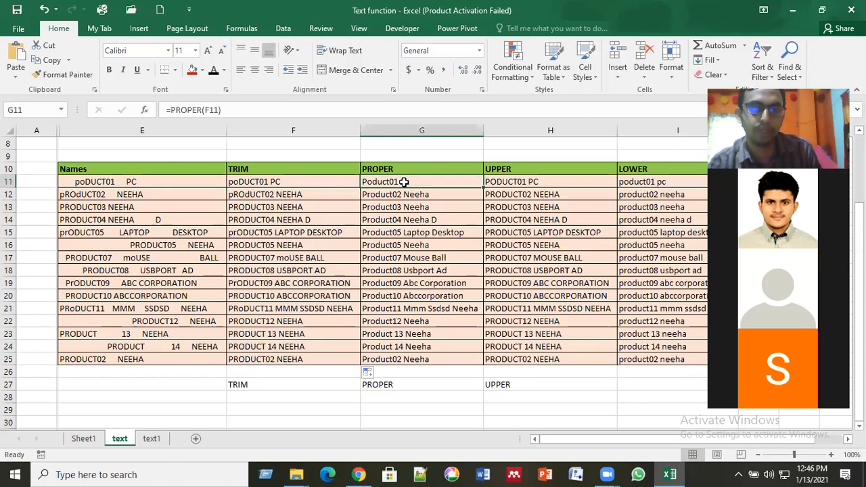
pyautogui.click(295, 186)
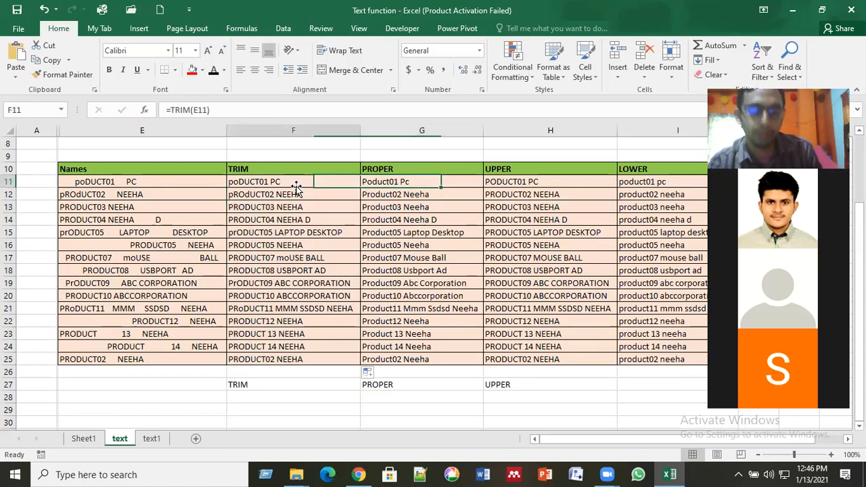
pyautogui.moveTo(297, 187); pyautogui.dragTo(644, 275)
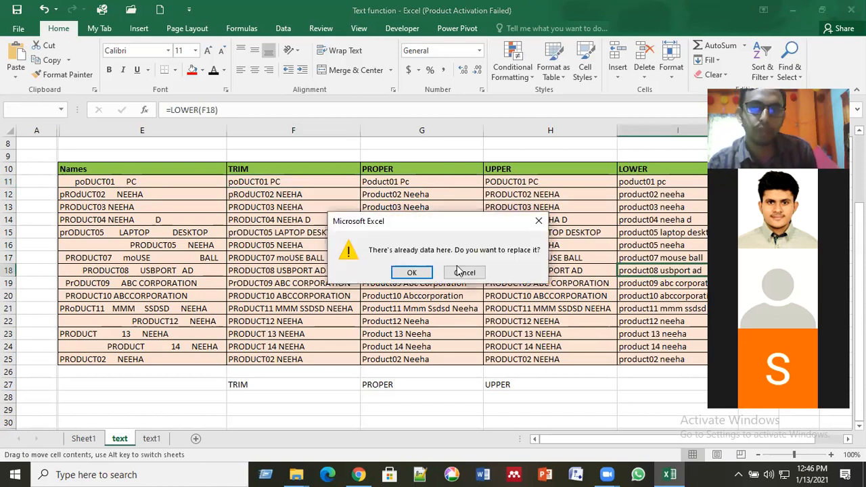
pyautogui.press('Escape')
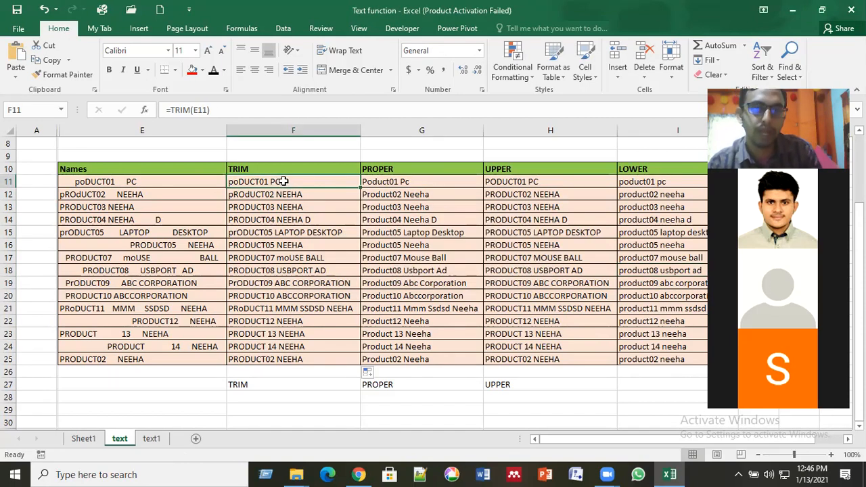
# Clear the formulas in the TRIM, PROPER, UPPER and LOWER columns for rows 11 to 25.
pyautogui.moveTo(283, 181); pyautogui.dragTo(715, 360)
pyautogui.press('Delete')
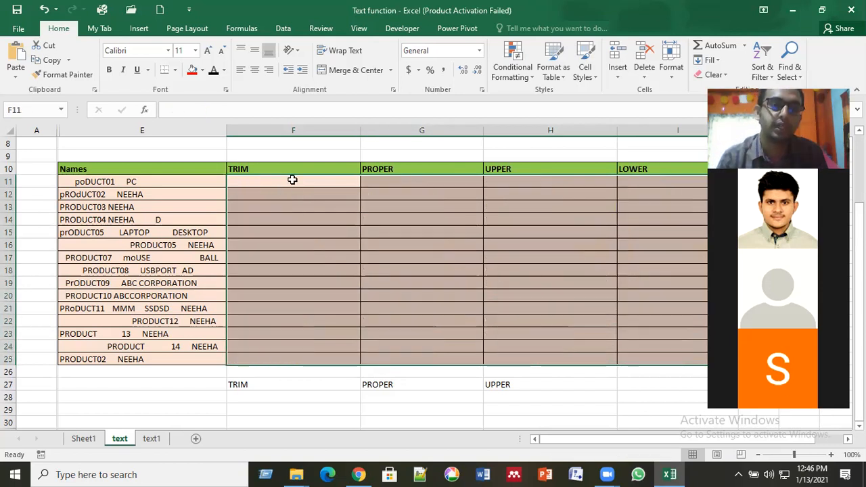
# Enter the formula =TRIM(E11) in F11 and fill it down to F25.
pyautogui.click(292, 180)
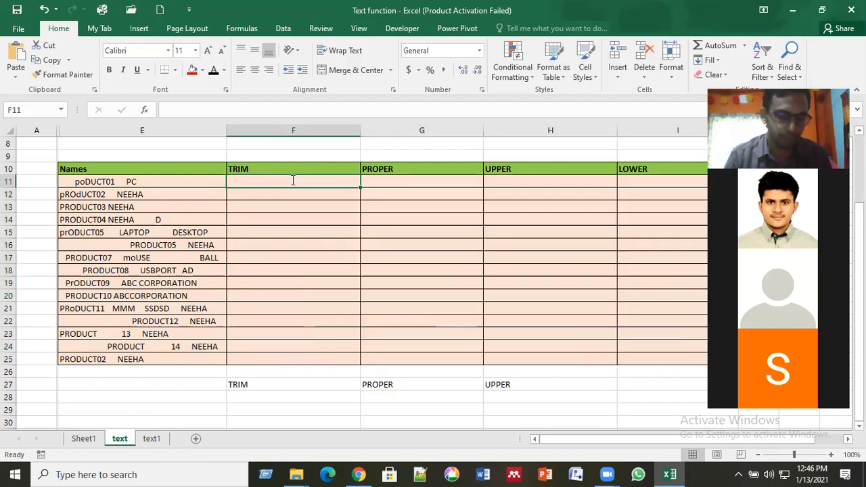
pyautogui.write('=TRI')
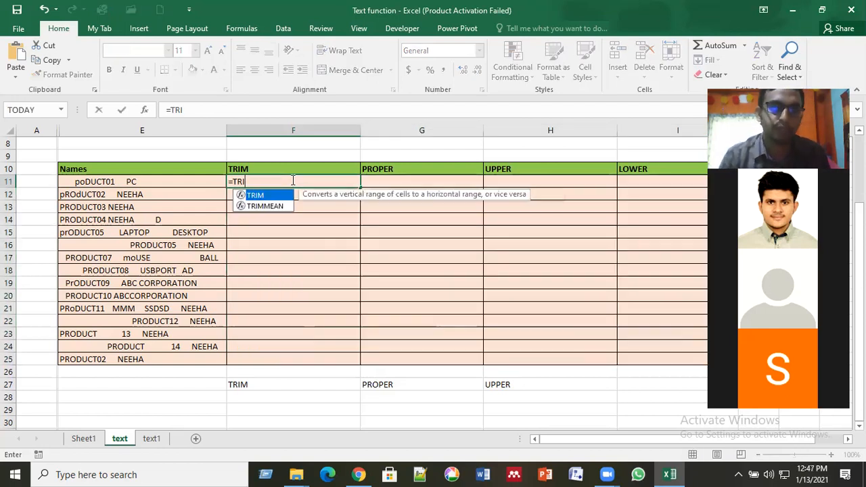
pyautogui.write('M')
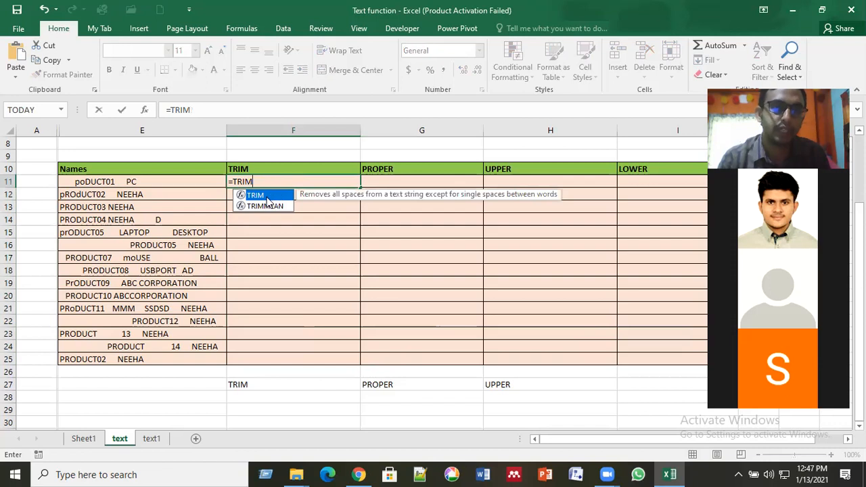
pyautogui.write('(')
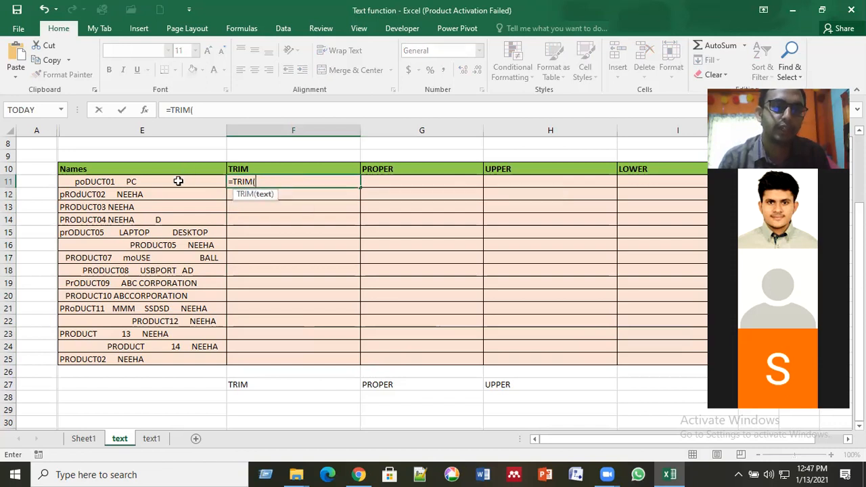
pyautogui.click(178, 182)
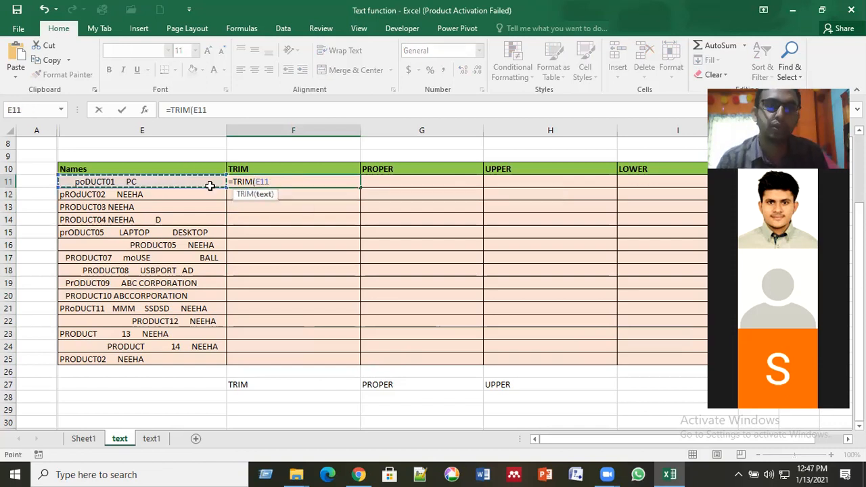
pyautogui.press('Return')
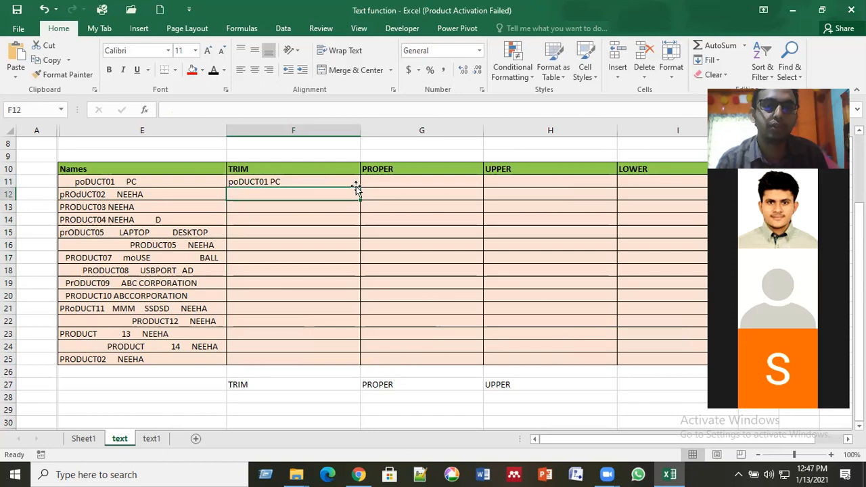
pyautogui.click(356, 185)
pyautogui.moveTo(360, 186); pyautogui.dragTo(340, 357)
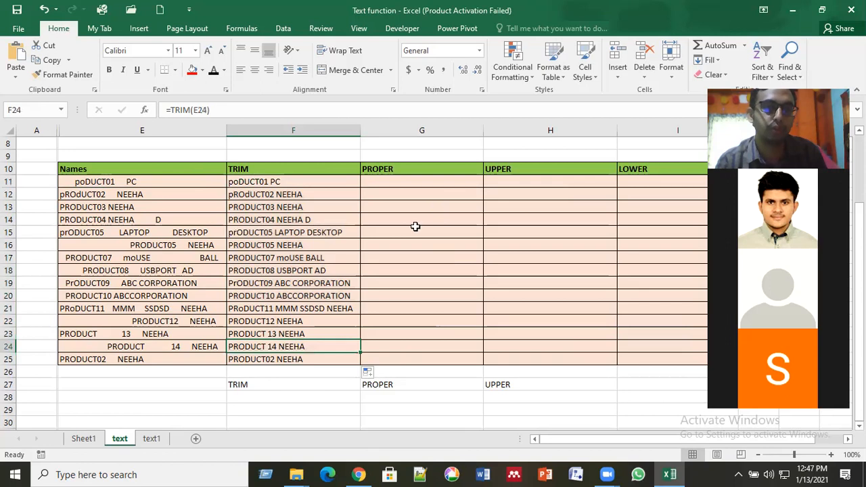
# Enter a PROPER formula in G11 that refers to the trimmed name in F11, and fill it down to G25.
pyautogui.click(417, 180)
pyautogui.write('=')
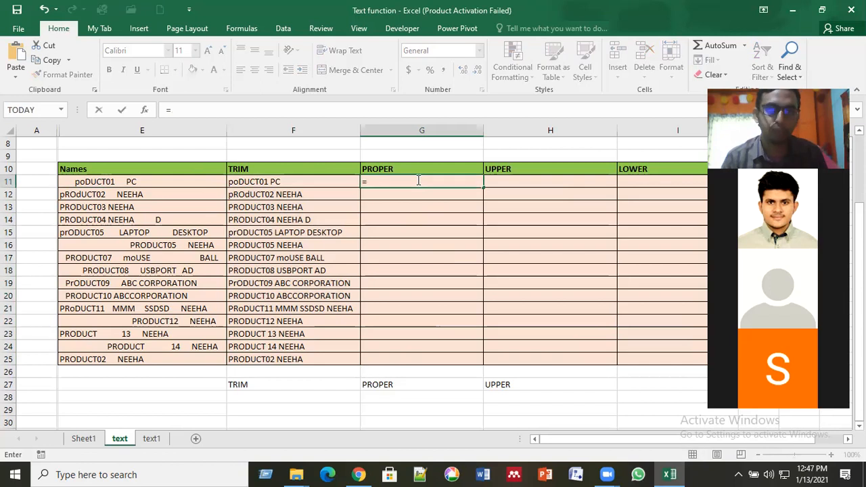
pyautogui.write('PRO')
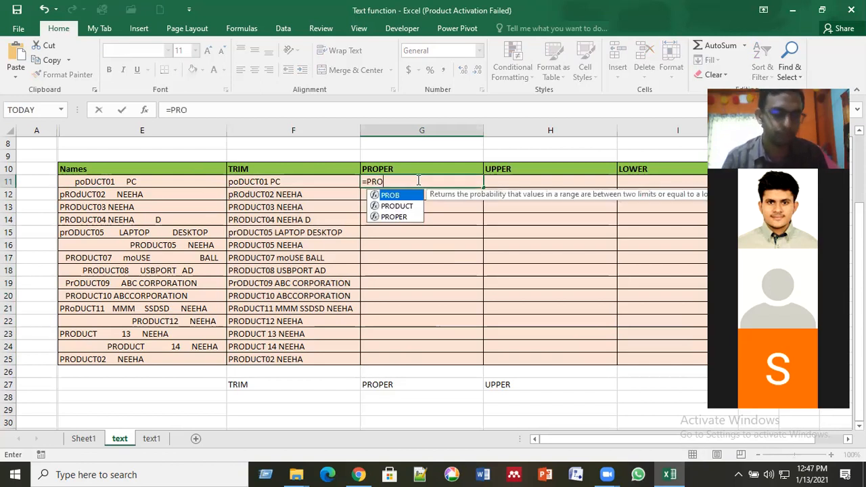
pyautogui.write('P')
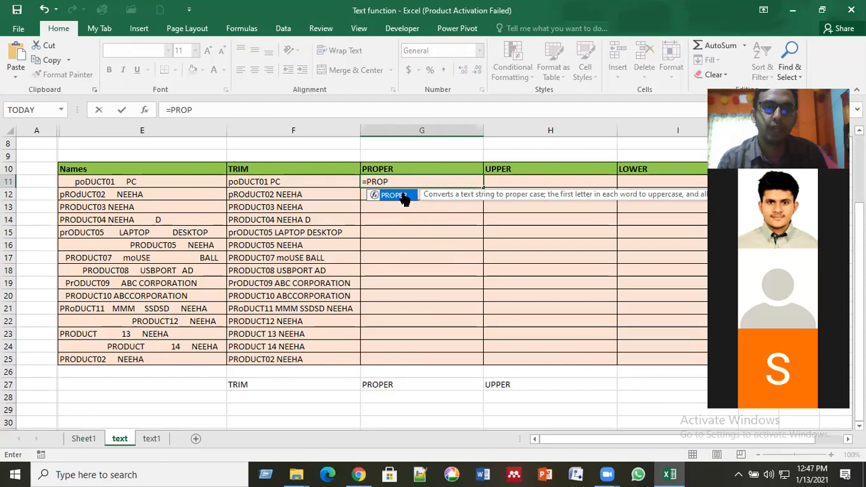
pyautogui.doubleClick(402, 196)
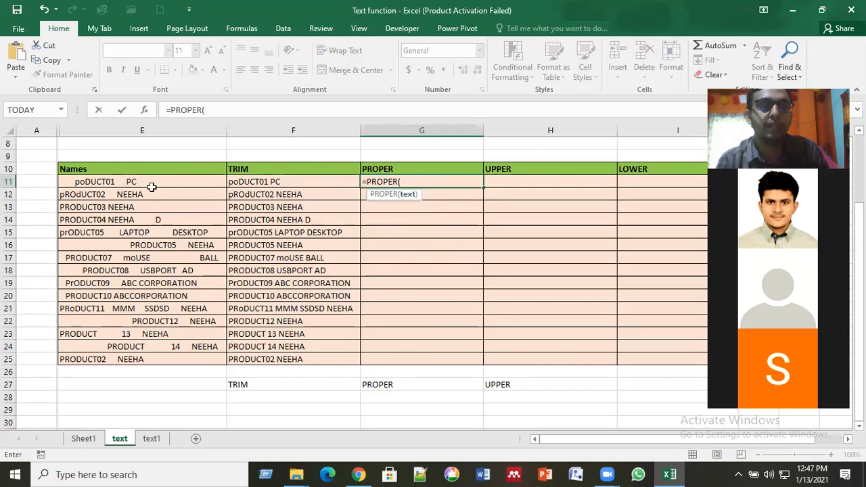
pyautogui.click(272, 183)
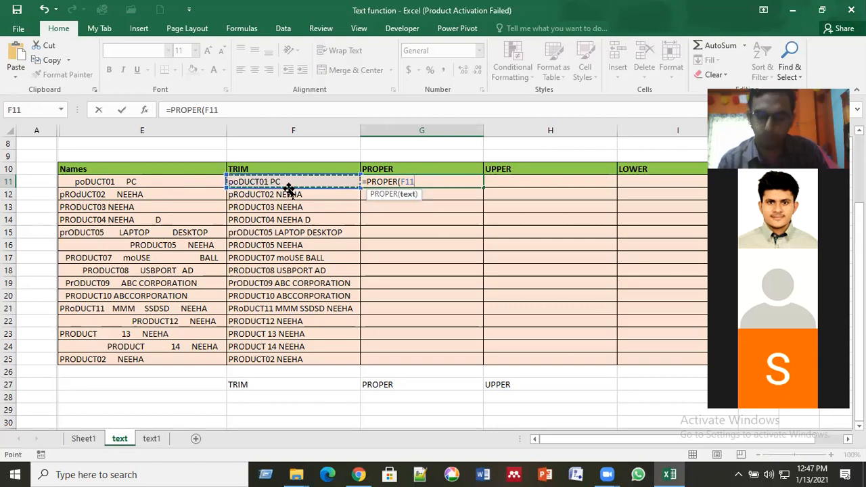
pyautogui.press('Return')
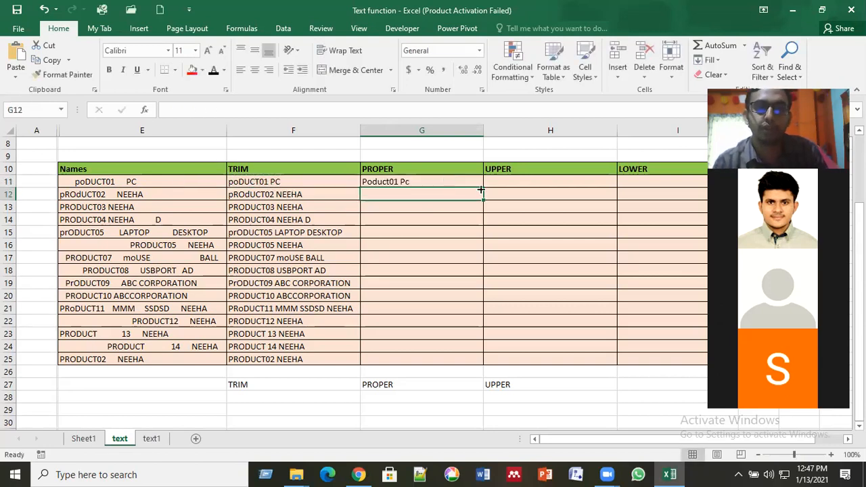
pyautogui.click(481, 184)
pyautogui.doubleClick(484, 188)
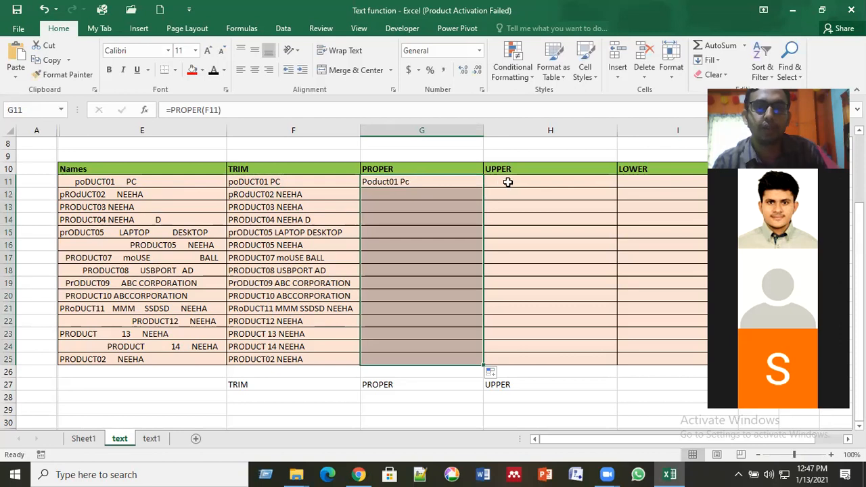
# Enter an UPPER formula in H11 that refers to the proper-case name in G11, and fill it down to H25.
pyautogui.click(508, 182)
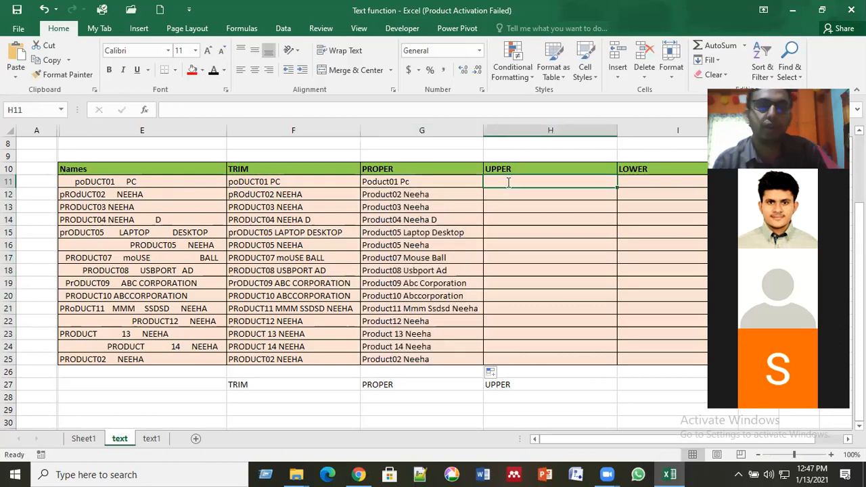
pyautogui.write('=')
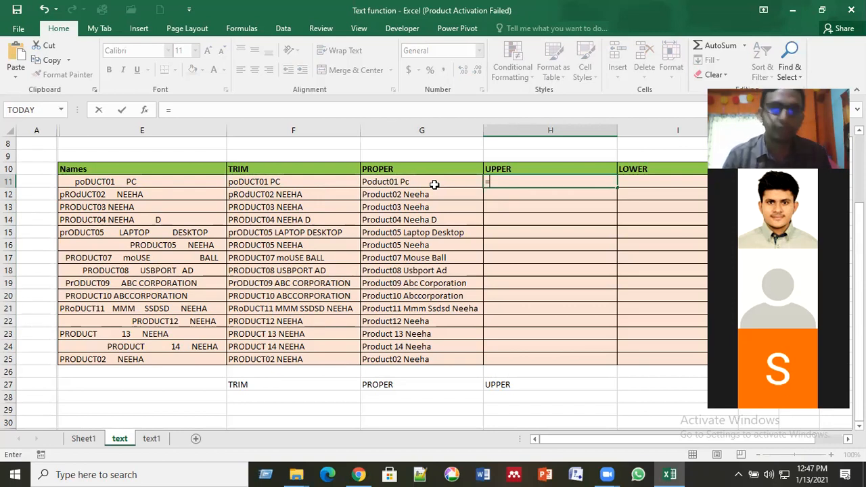
pyautogui.write('UPP')
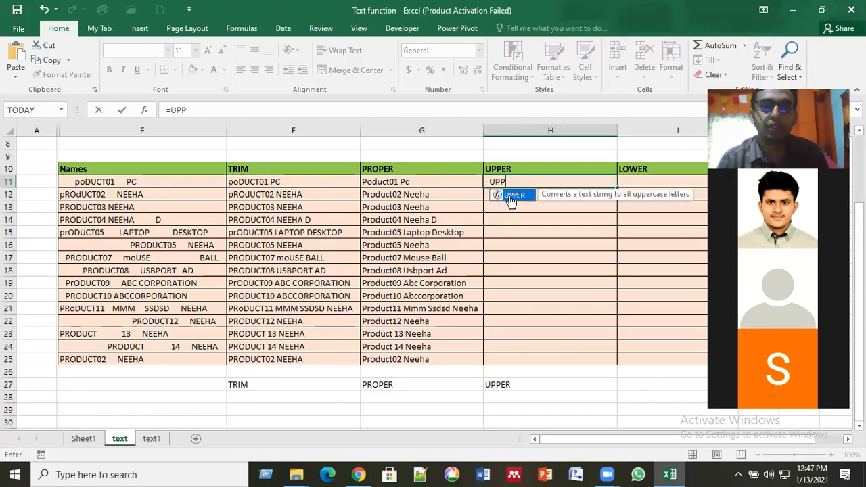
pyautogui.doubleClick(512, 195)
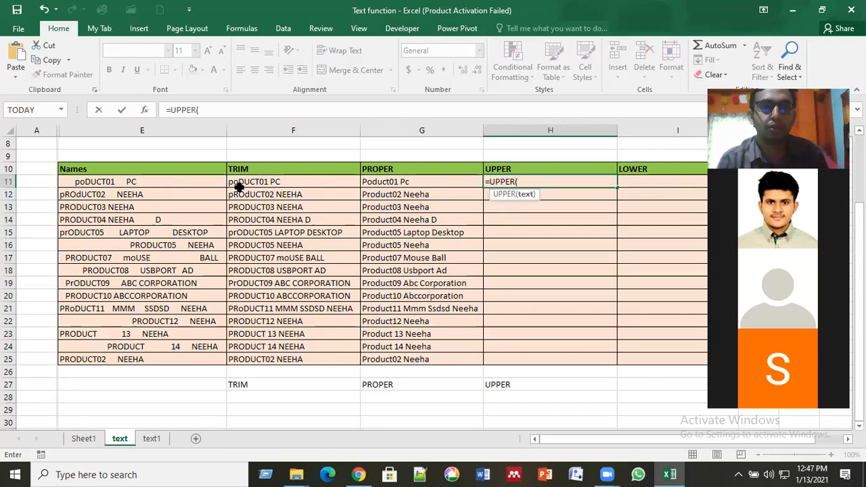
pyautogui.click(430, 182)
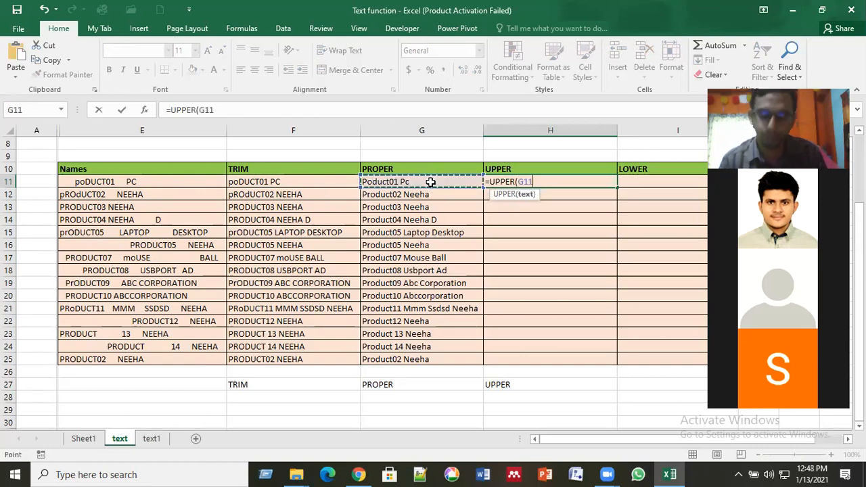
pyautogui.press('Return')
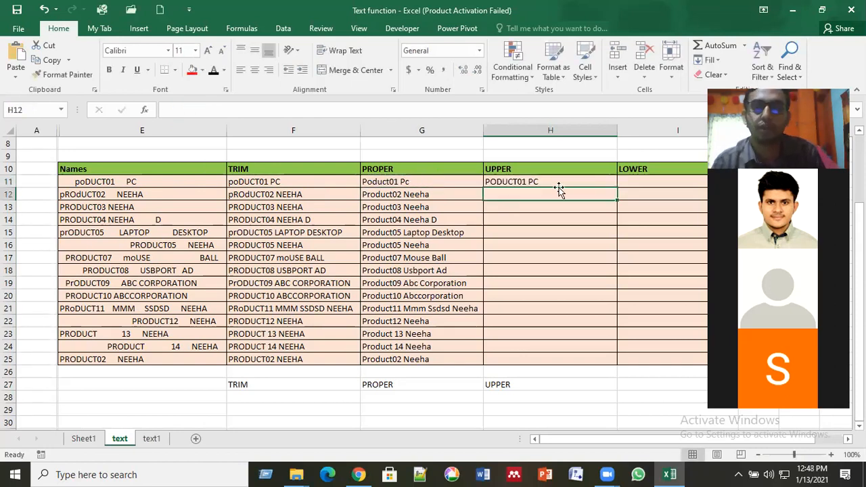
pyautogui.click(613, 184)
pyautogui.doubleClick(616, 187)
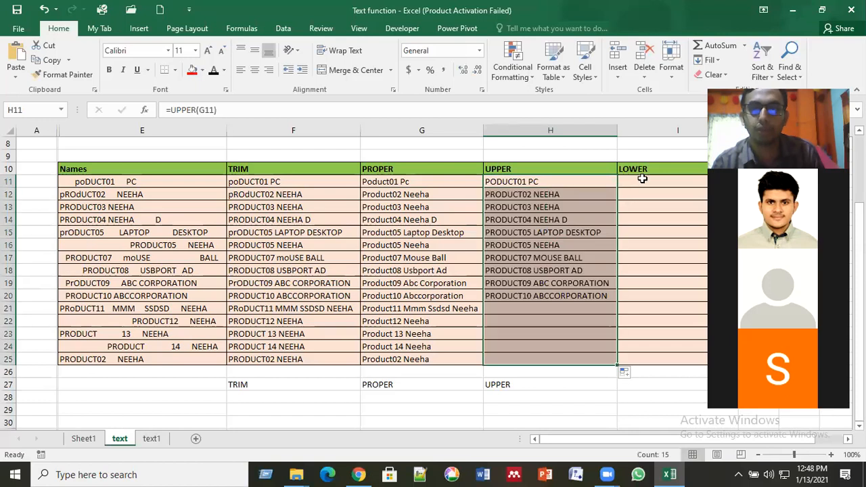
# Enter a LOWER formula in I11 that refers to the uppercase name in H11, and fill it down to I25.
pyautogui.click(644, 180)
pyautogui.write('=')
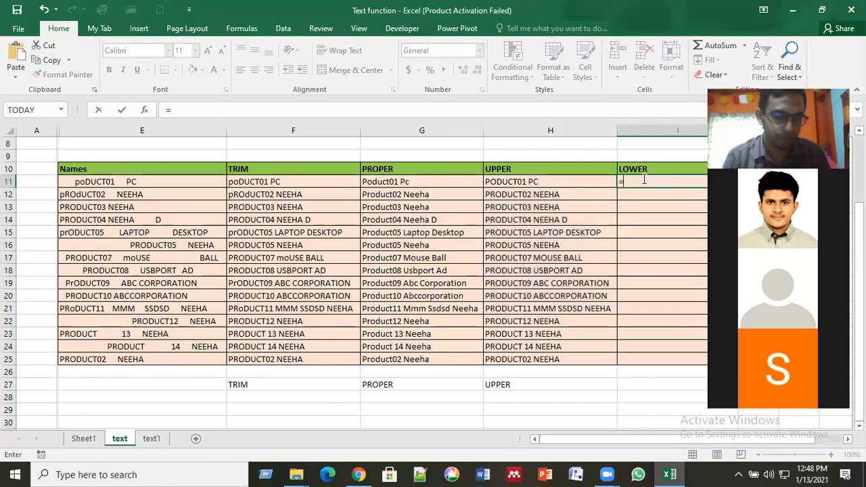
pyautogui.write('LOW')
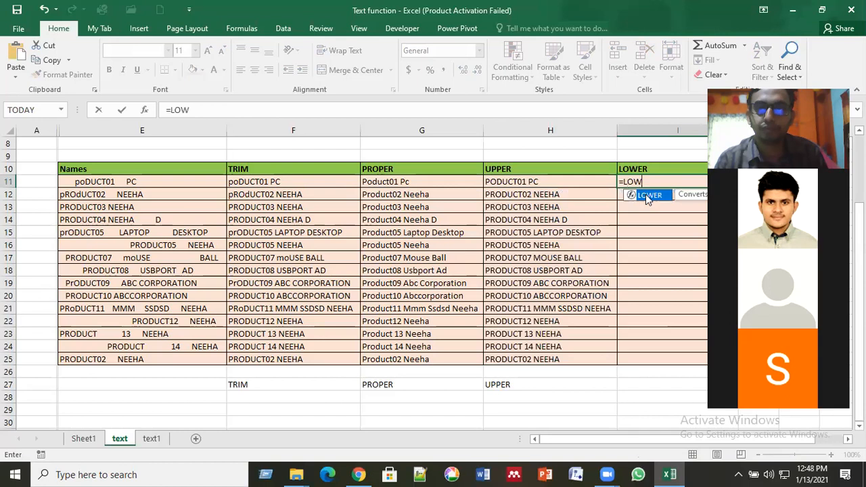
pyautogui.doubleClick(645, 194)
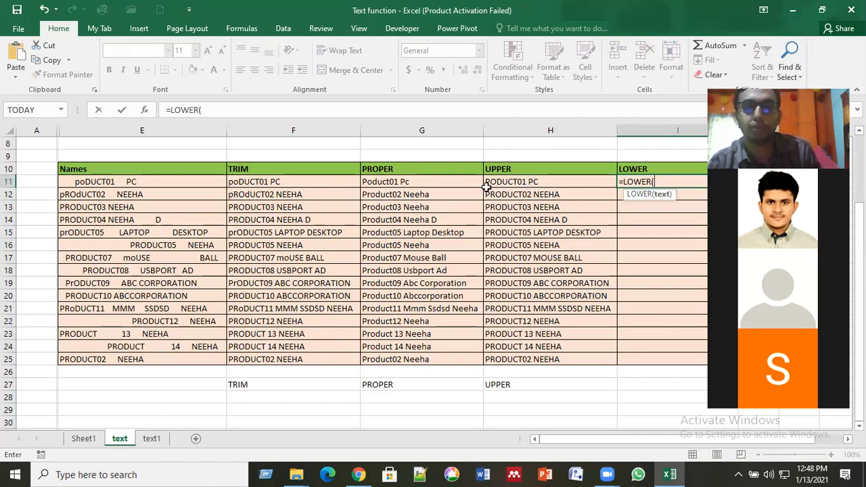
pyautogui.click(523, 182)
pyautogui.press('Return')
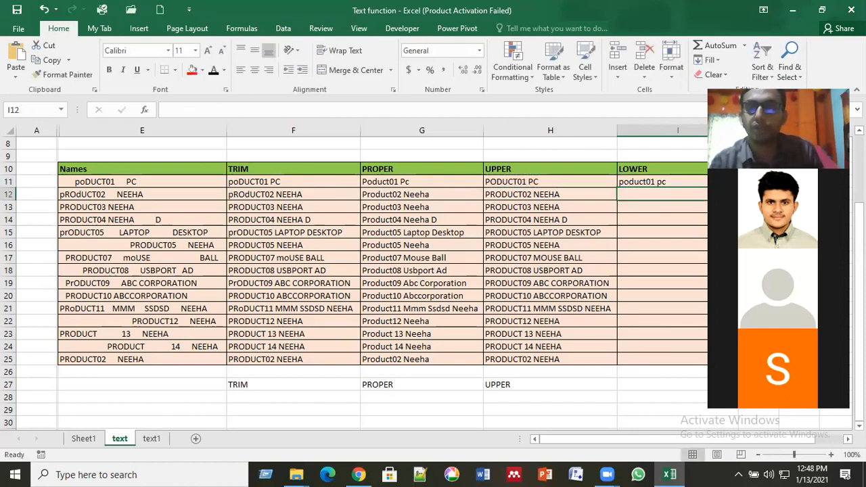
pyautogui.press('Up')
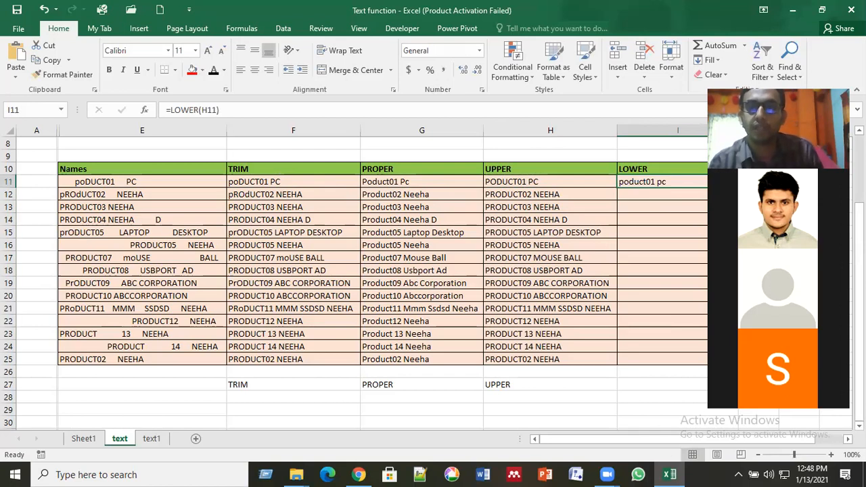
pyautogui.doubleClick(737, 187)
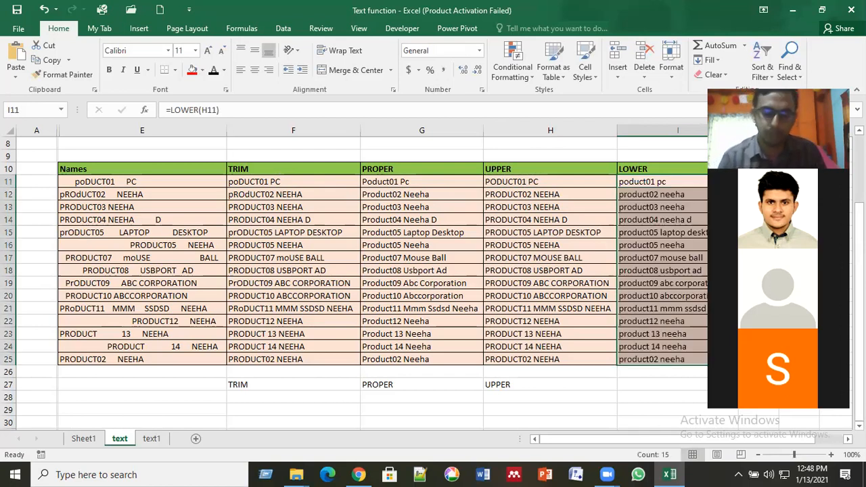
# Enter a LEN formula in J11 that refers to the lowercase name in I11, and fill it down to J25.
pyautogui.write('=')
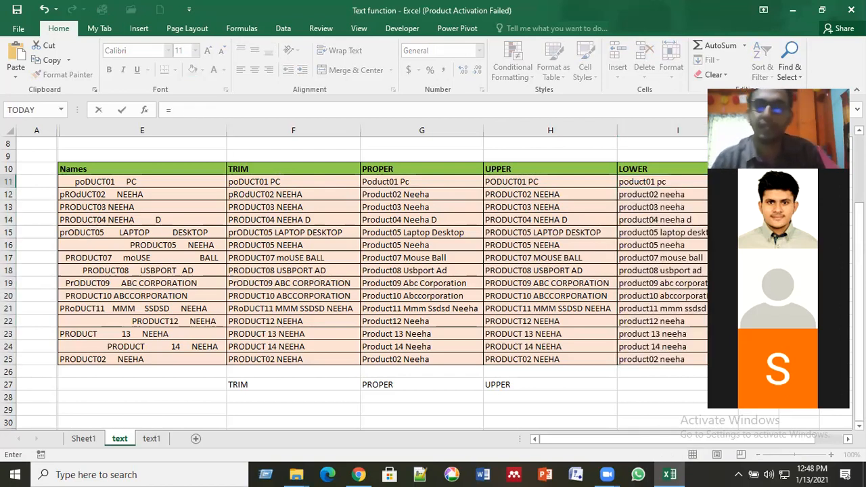
pyautogui.write('LEN')
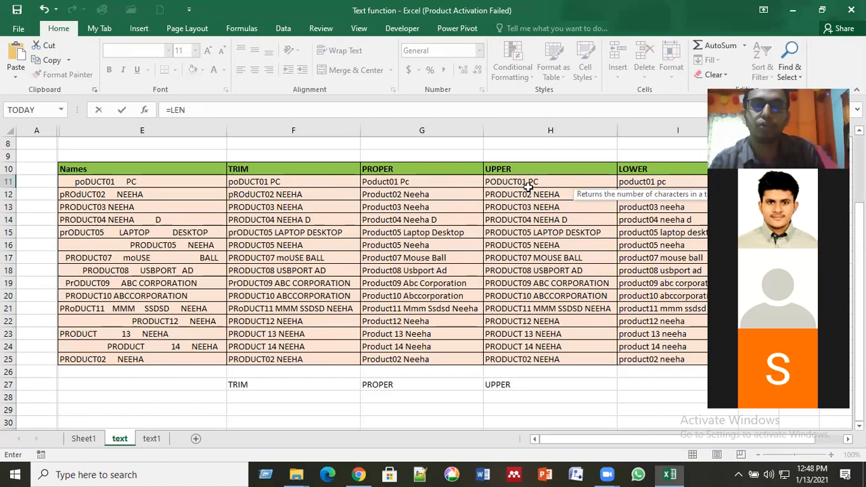
pyautogui.write('(')
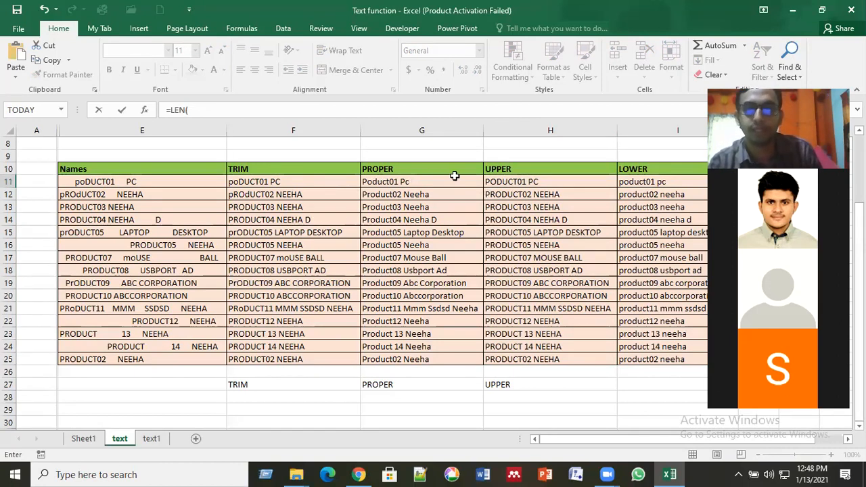
pyautogui.click(662, 184)
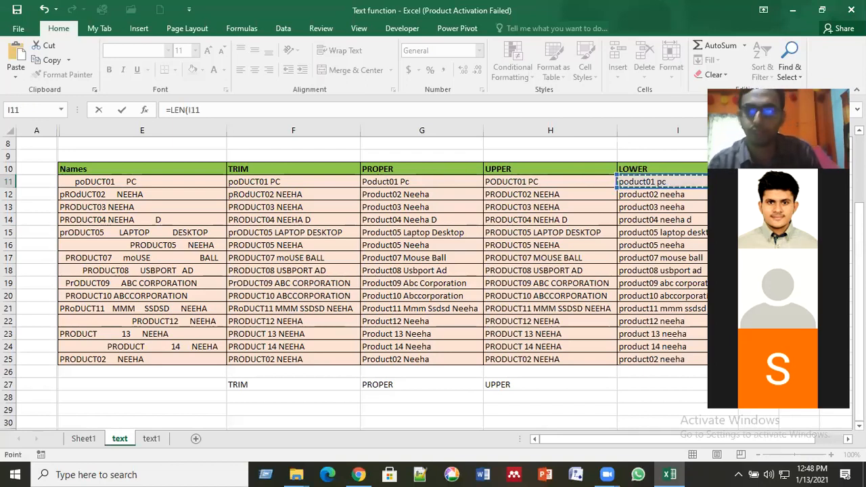
pyautogui.press('Return')
pyautogui.click(758, 182)
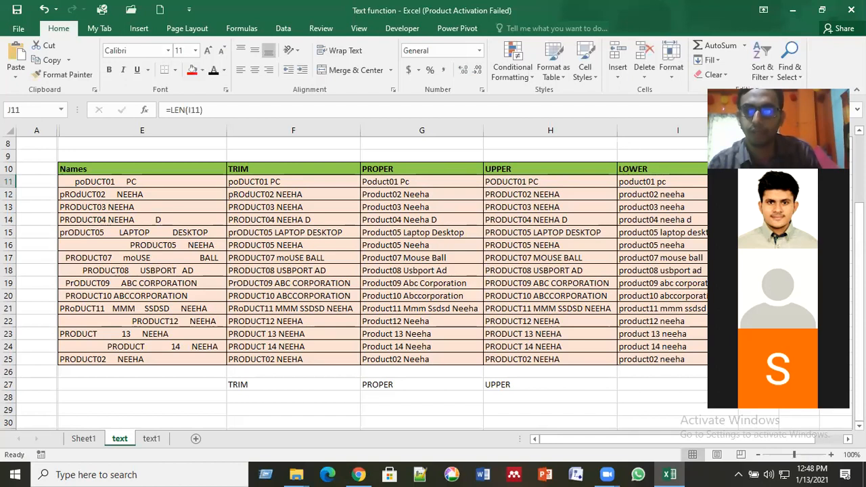
pyautogui.doubleClick(778, 187)
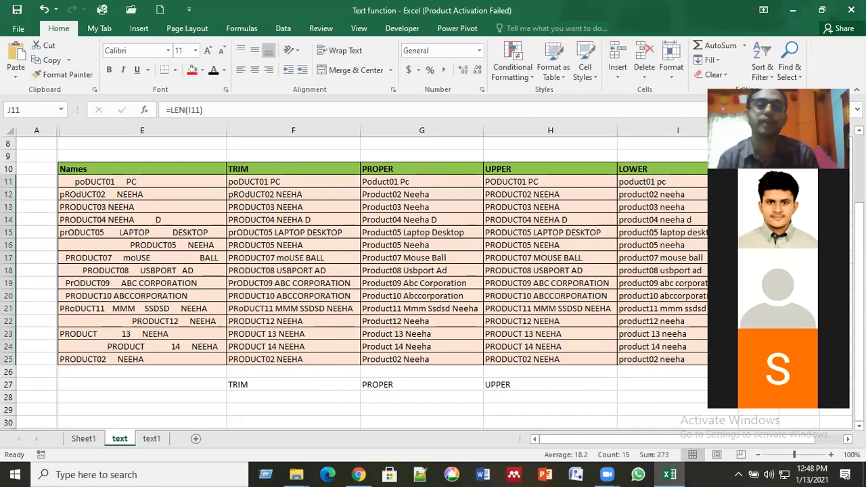
pyautogui.click(799, 245)
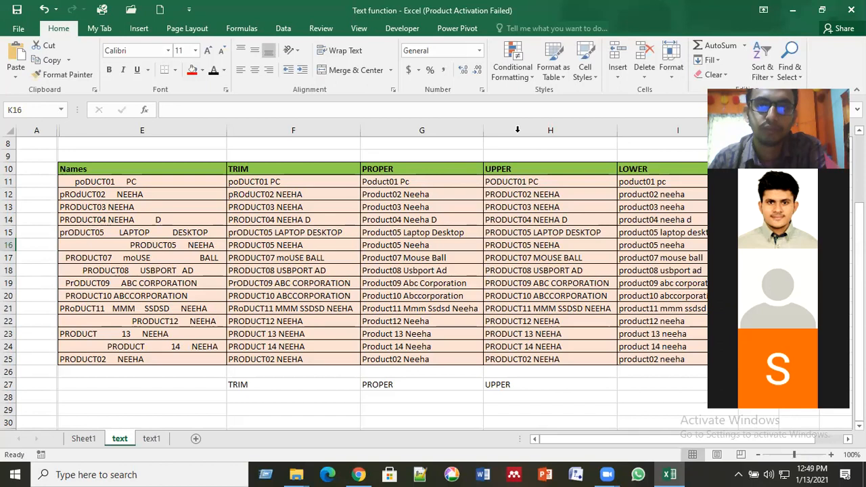
# Switch to the text1 sheet and clear the existing formula results from E10:F14.
pyautogui.click(628, 281)
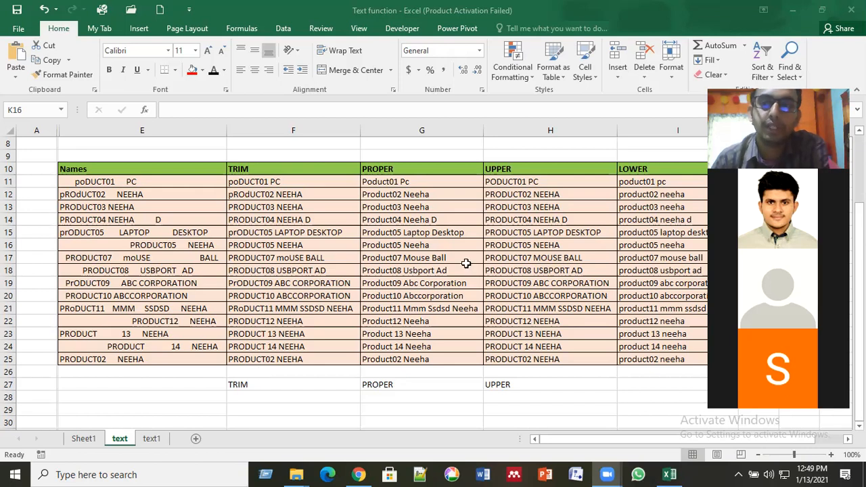
pyautogui.click(256, 363)
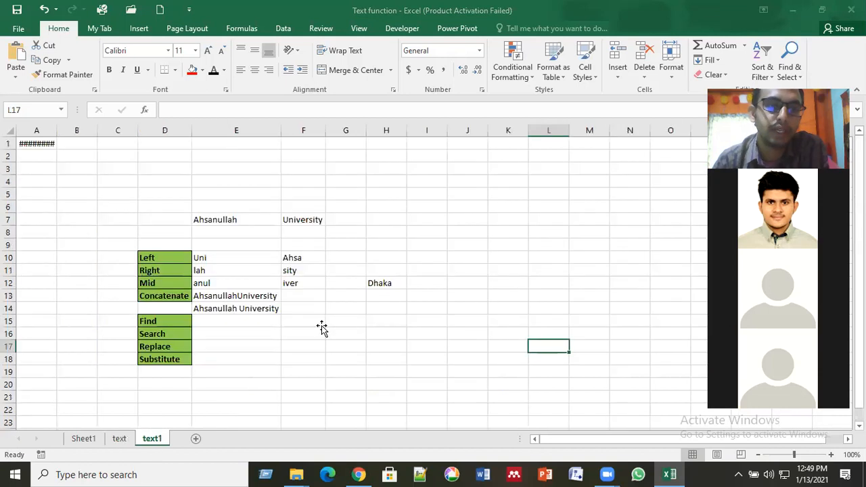
pyautogui.click(321, 325)
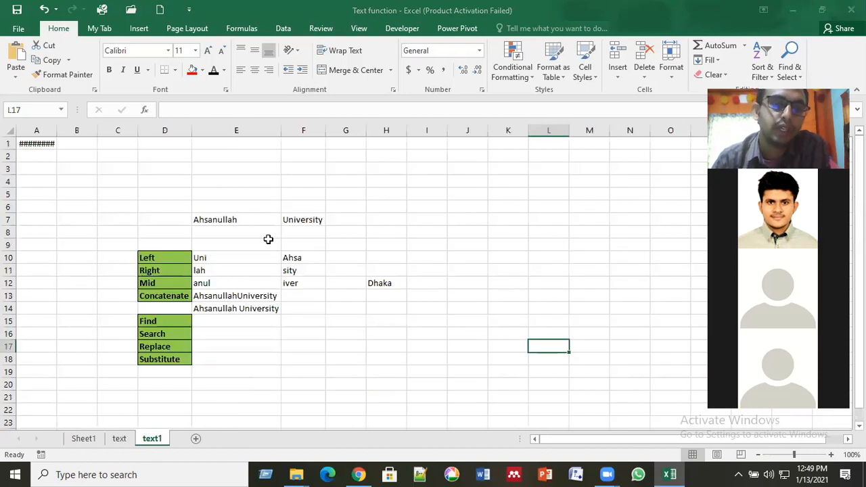
pyautogui.click(231, 259)
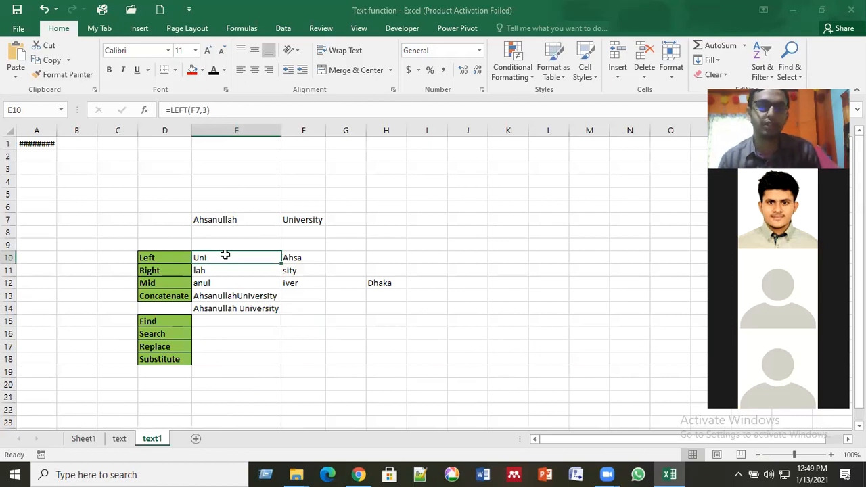
pyautogui.hotkey('shift', 'Right')
pyautogui.hotkey('shift', 'Down')
pyautogui.hotkey('shift', 'Down')
pyautogui.hotkey('shift', 'Down')
pyautogui.hotkey('shift', 'Down')
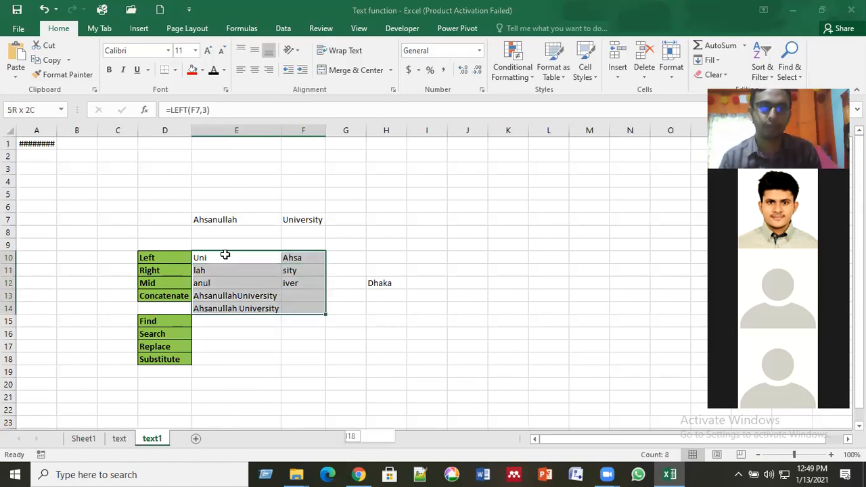
pyautogui.hotkey('ctrl', 'shift', 'Down')
pyautogui.hotkey('ctrl', 'shift', 'Up')
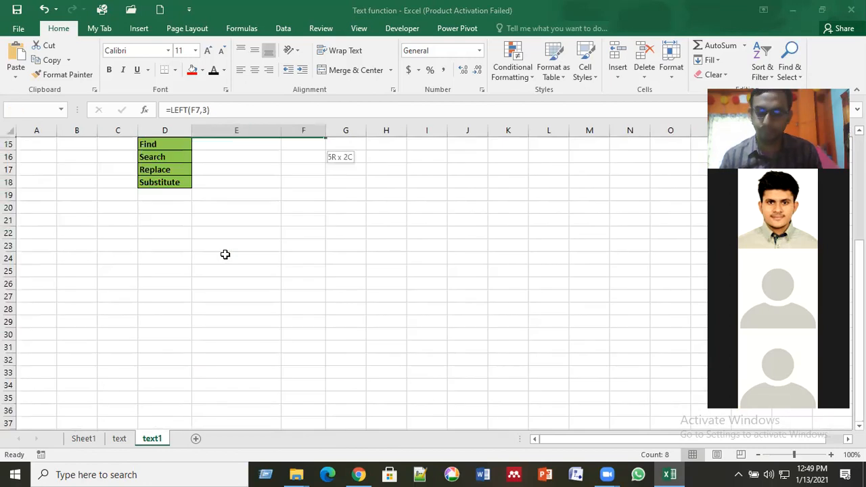
pyautogui.press('Delete')
pyautogui.press('Up')
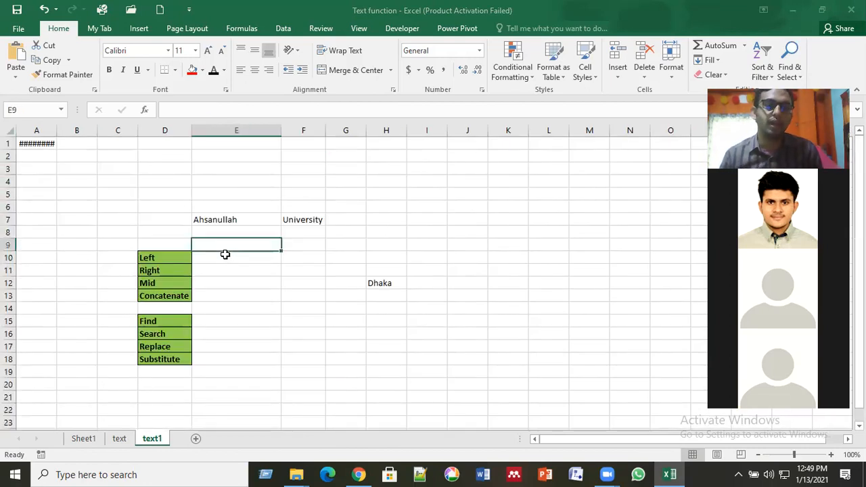
# Examine the source words in E7 and F7 and the function labels Left, Right, Mid and Concatenate in D10:D13.
pyautogui.press('Up')
pyautogui.press('Left')
pyautogui.press('Down')
pyautogui.press('Down')
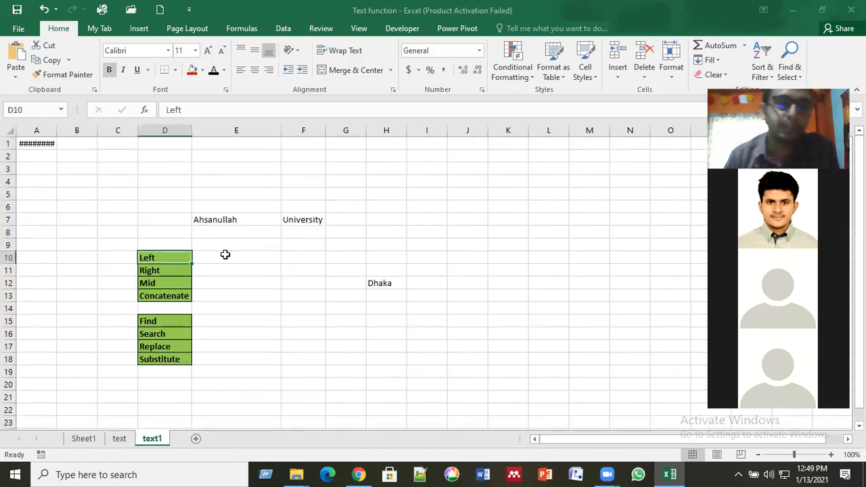
pyautogui.press('Up')
pyautogui.press('Up')
pyautogui.press('Up')
pyautogui.press('Right')
pyautogui.press('Right')
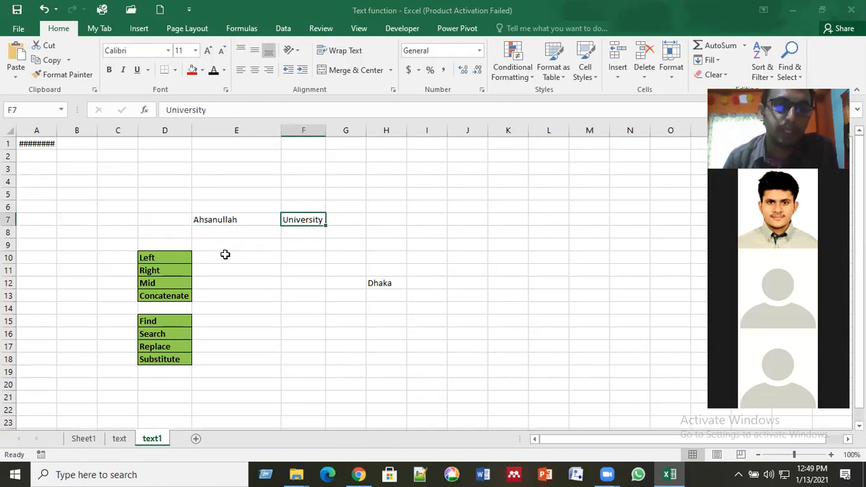
pyautogui.press('Left')
pyautogui.press('Right')
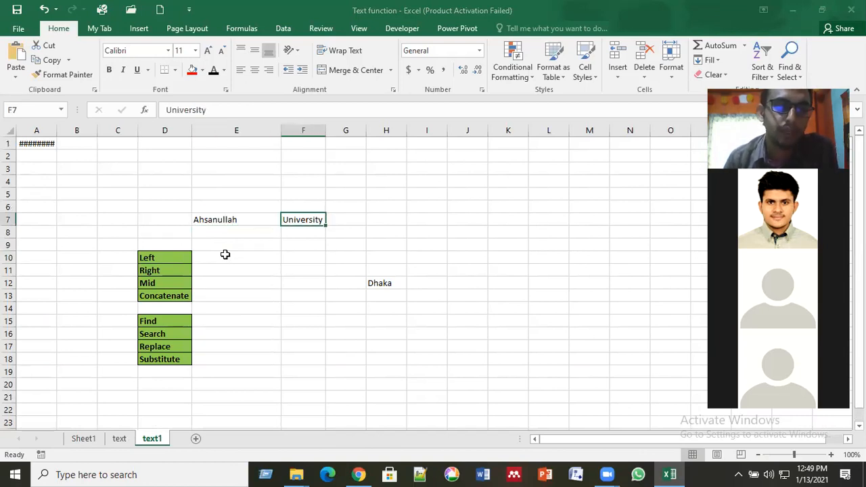
pyautogui.press('Left')
pyautogui.press('Left')
pyautogui.press('Down')
pyautogui.press('Down')
pyautogui.press('Down')
pyautogui.press('Down')
pyautogui.press('Down')
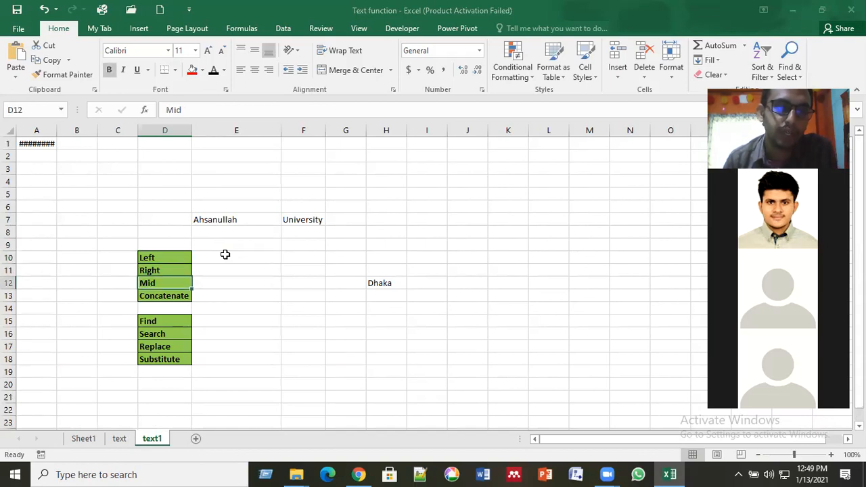
pyautogui.press('Up')
pyautogui.press('Up')
pyautogui.press('Down')
pyautogui.press('Down')
pyautogui.press('Down')
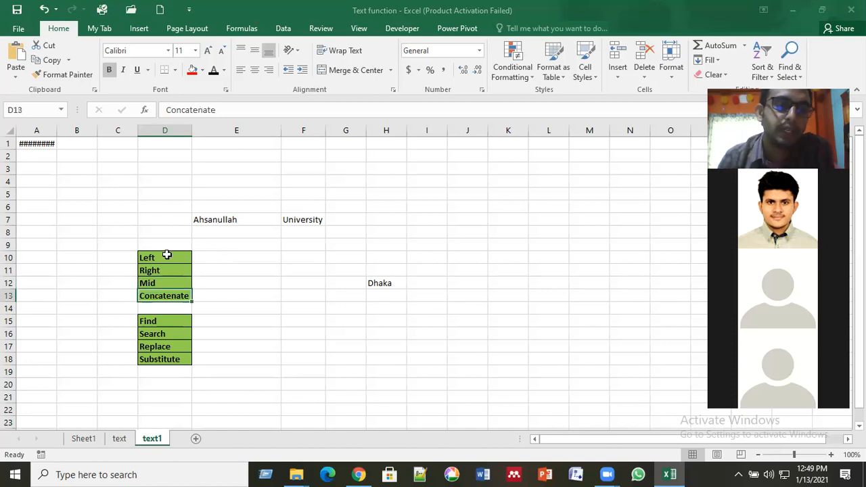
# Apply all borders and a light blue fill to the Left, Right, Mid and Concatenate labels in D10:D13.
pyautogui.click(167, 255)
pyautogui.moveTo(169, 253); pyautogui.dragTo(172, 296)
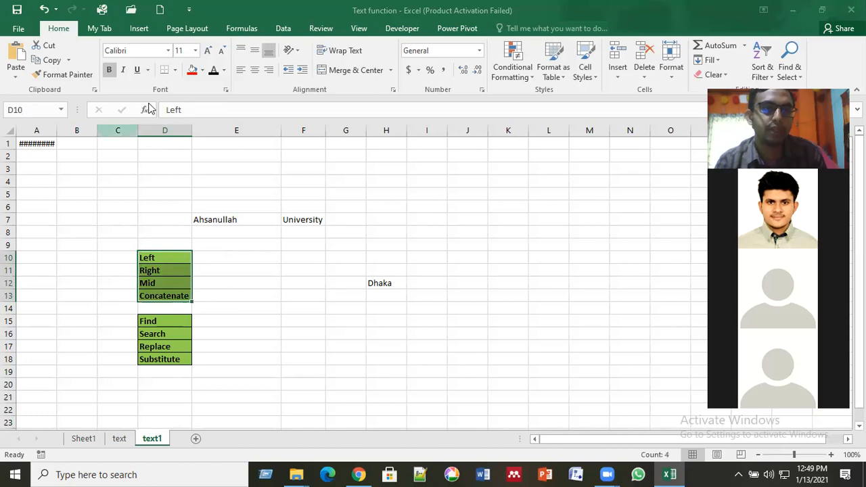
pyautogui.click(174, 70)
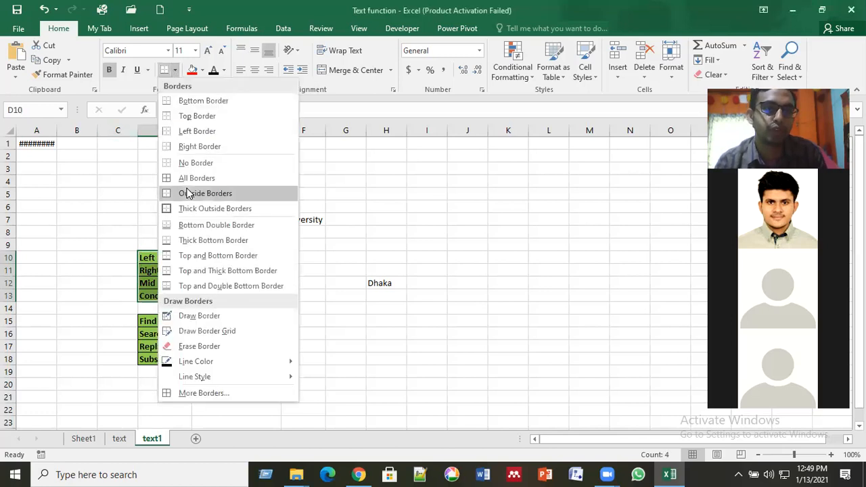
pyautogui.click(217, 180)
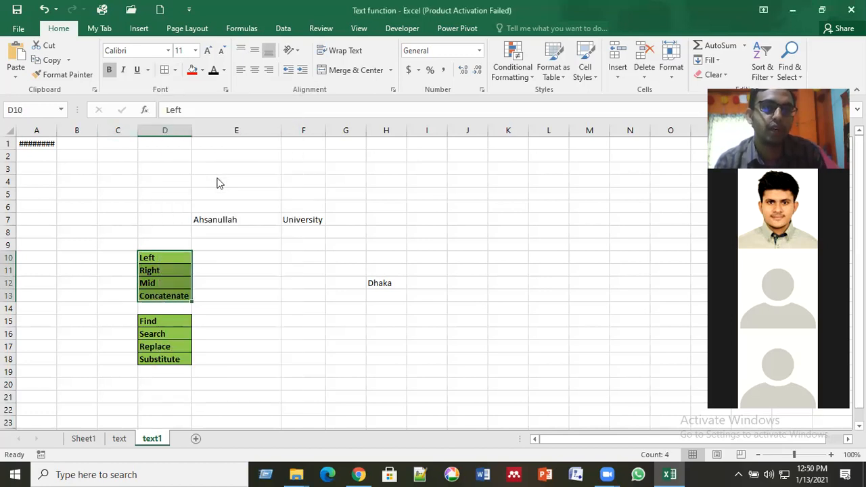
pyautogui.click(202, 70)
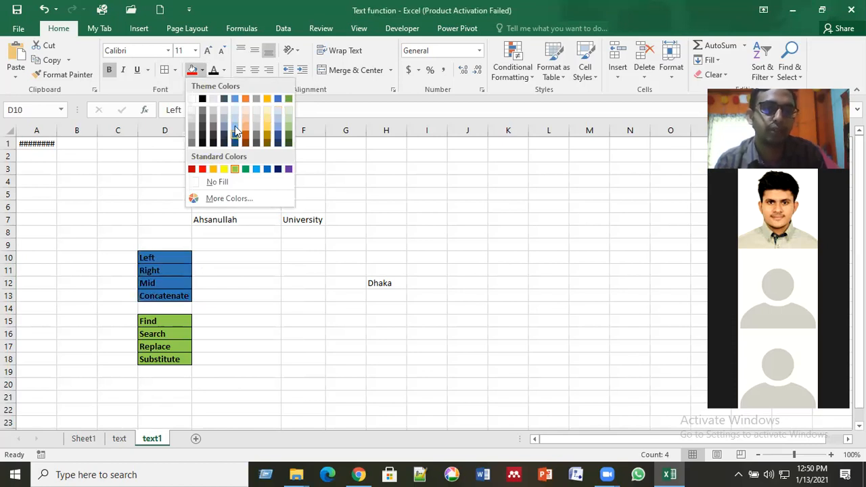
pyautogui.click(253, 264)
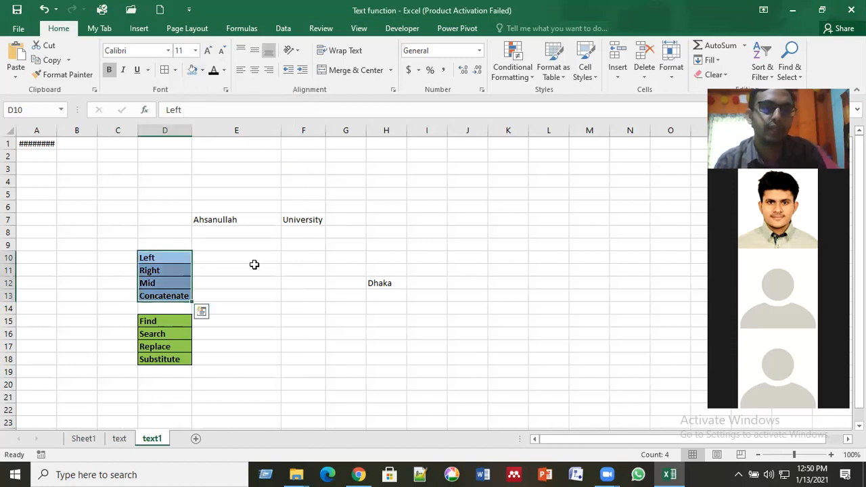
pyautogui.click(251, 266)
# Review the separate words in E7 and F7 that serve as source text for the LEFT example.
pyautogui.click(251, 254)
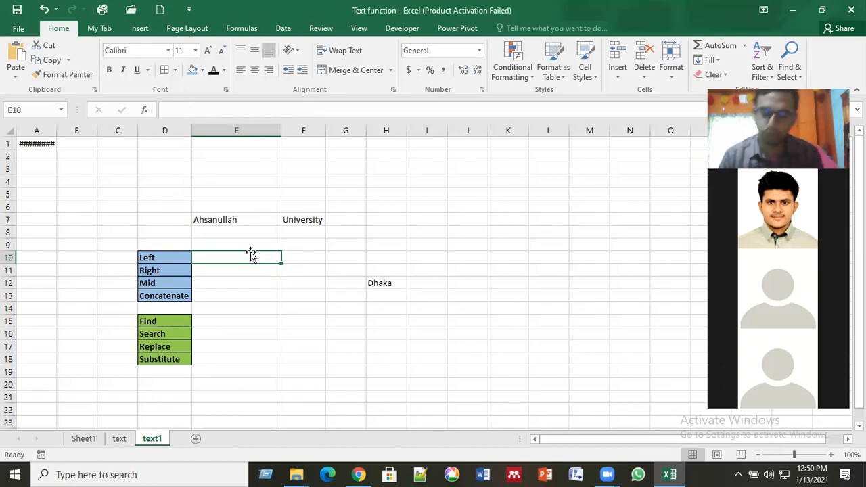
pyautogui.press('Right')
pyautogui.press('Left')
pyautogui.press('Up')
pyautogui.press('Up')
pyautogui.press('Up')
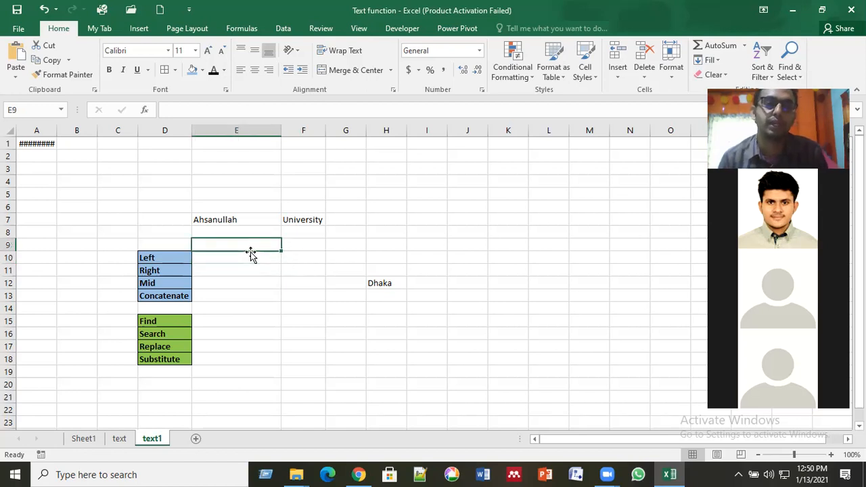
pyautogui.press('Right')
pyautogui.press('Left')
pyautogui.press('Right')
pyautogui.press('Left')
pyautogui.press('Right')
pyautogui.press('Left')
pyautogui.press('Right')
pyautogui.press('Left')
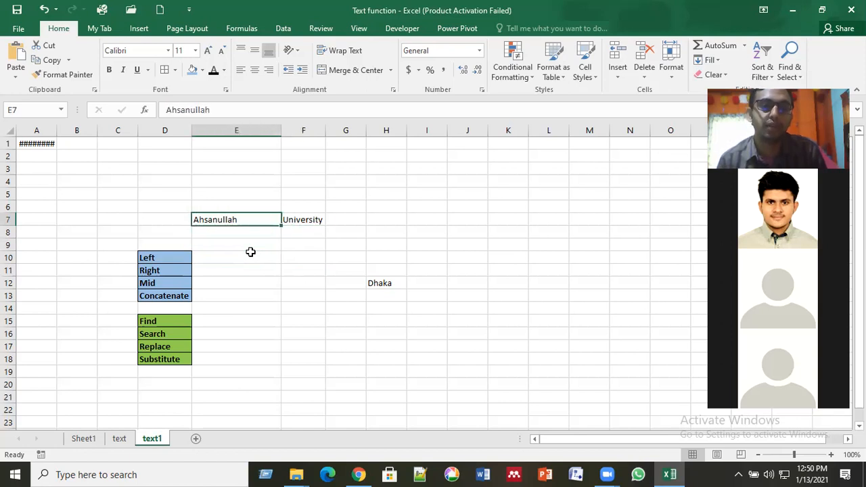
pyautogui.press('Right')
pyautogui.press('Right')
pyautogui.press('Right')
pyautogui.press('Right')
pyautogui.press('Right')
pyautogui.press('Left')
pyautogui.press('Left')
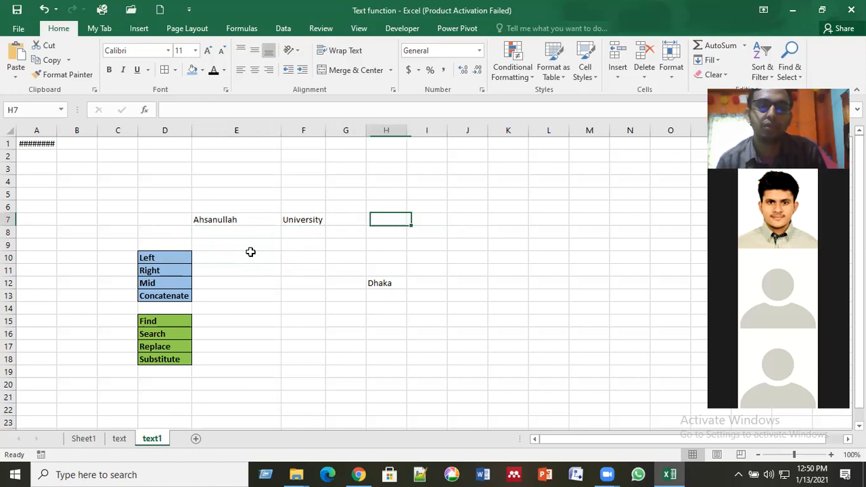
pyautogui.press('Left')
pyautogui.press('Left')
pyautogui.press('Left')
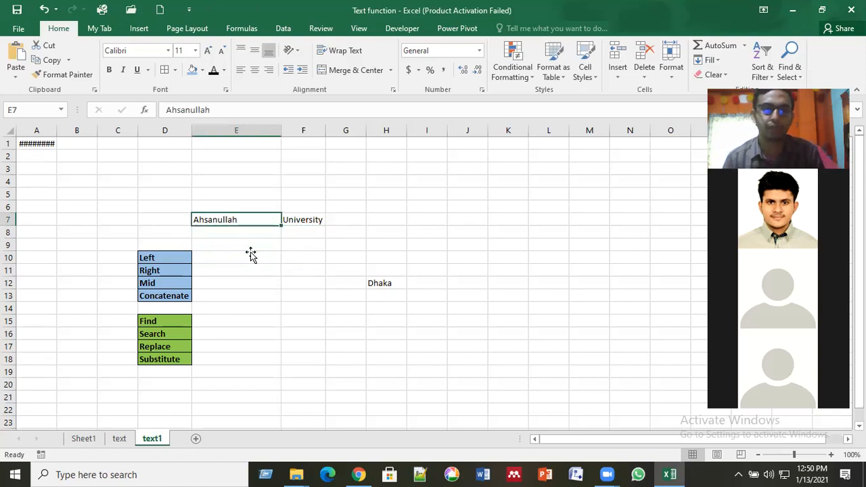
# Enter =LEFT(E7,4) in E10 to extract the first four characters of the word in E7, and check the formula.
pyautogui.click(250, 254)
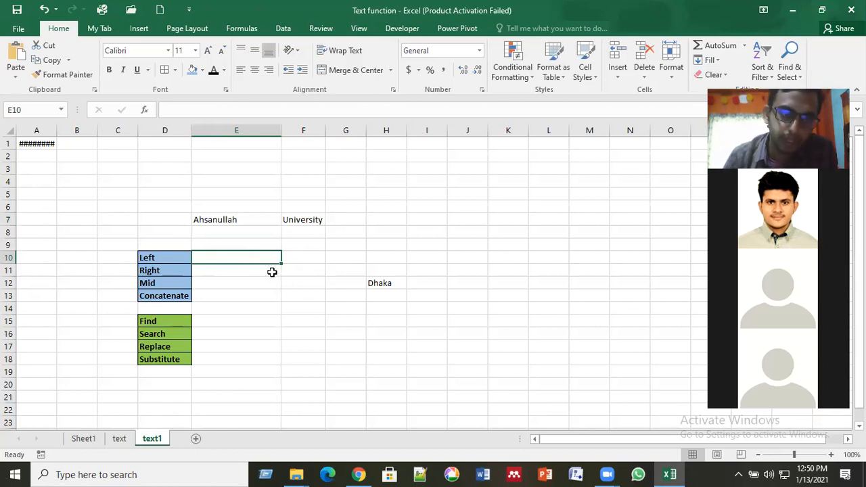
pyautogui.write('=')
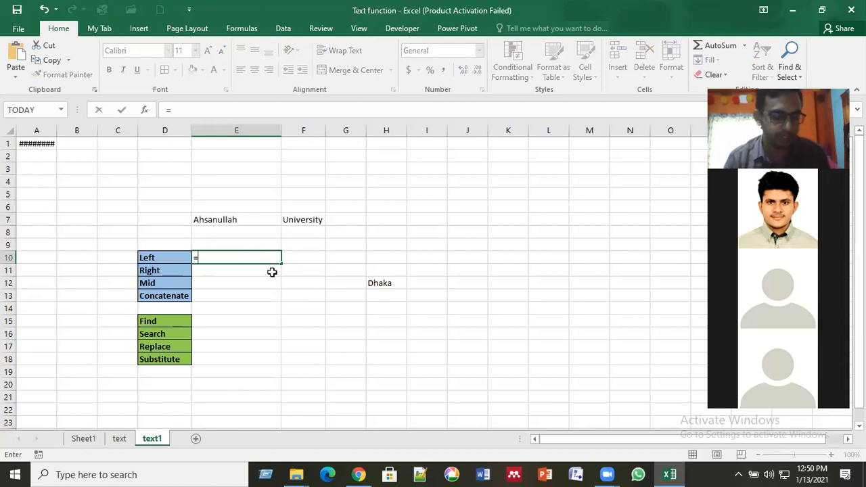
pyautogui.write('LEFT')
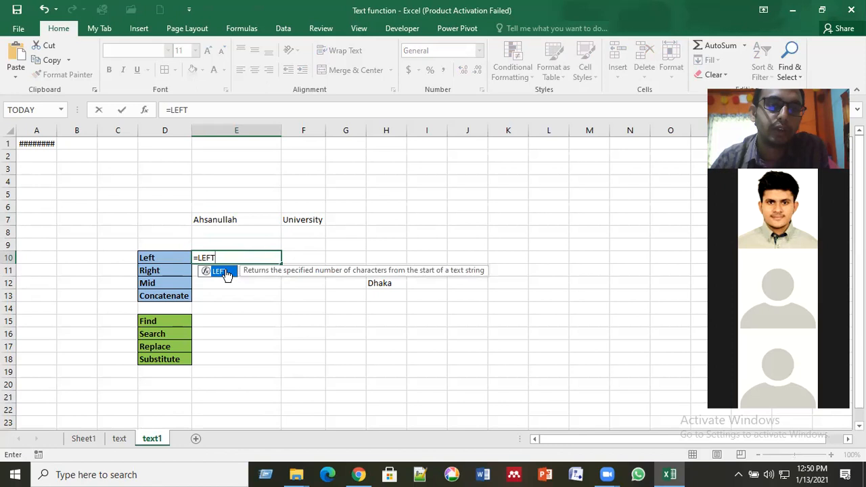
pyautogui.write('(')
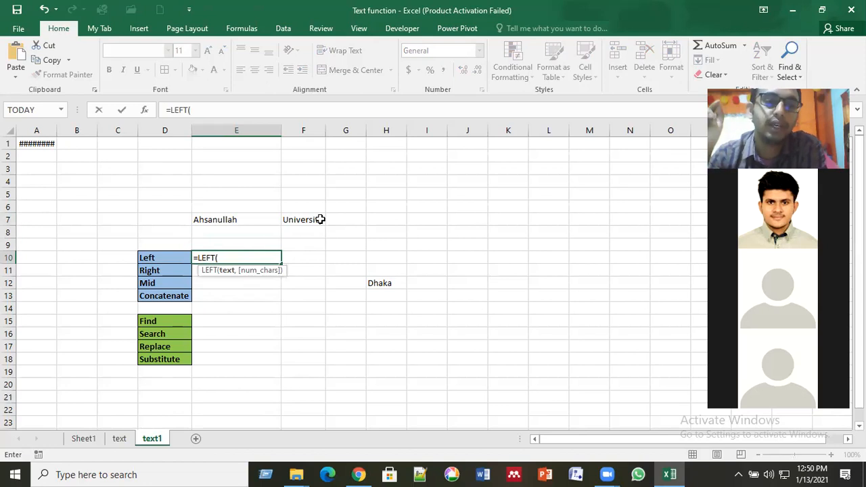
pyautogui.click(232, 221)
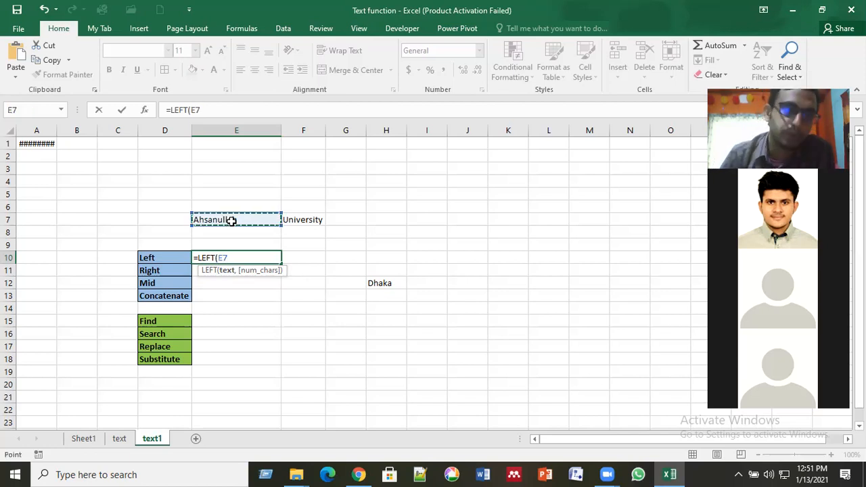
pyautogui.write(',')
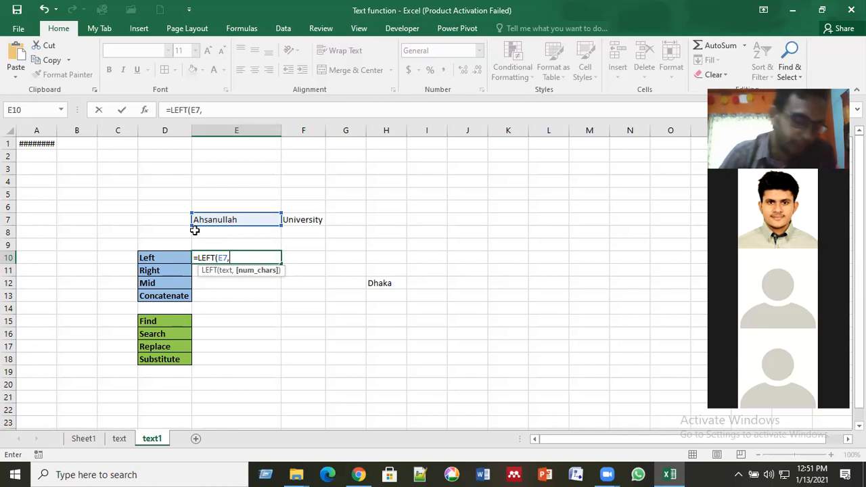
pyautogui.write('4')
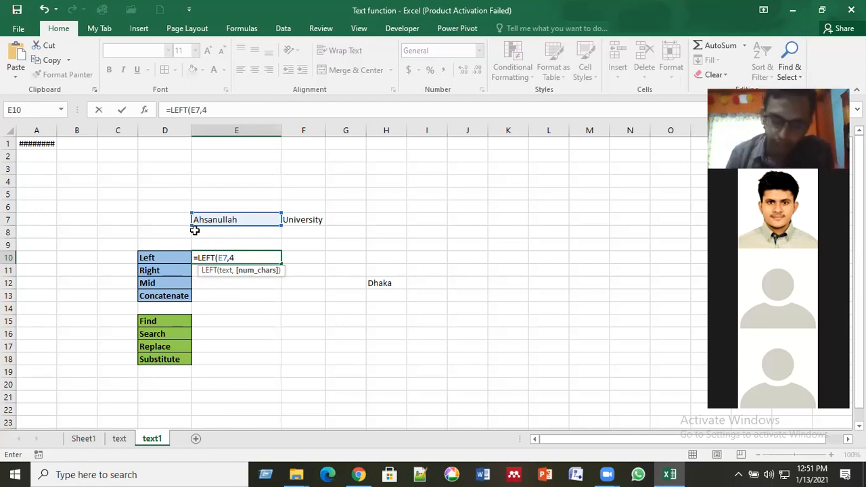
pyautogui.press('Return')
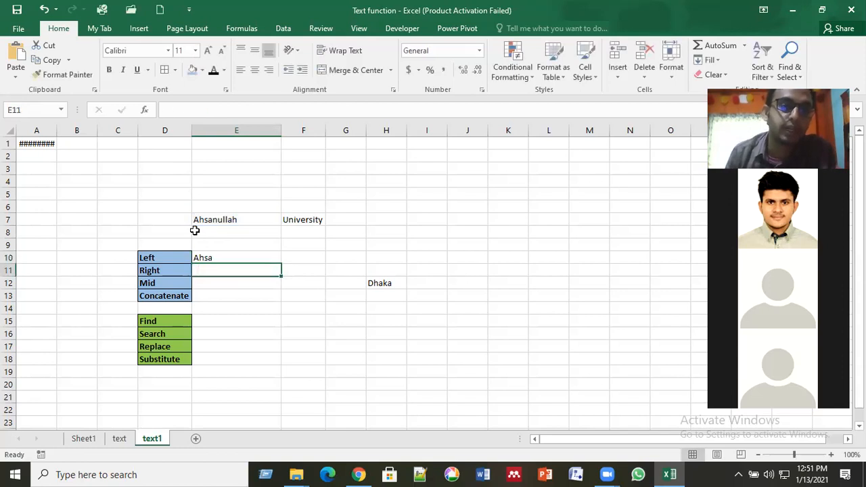
pyautogui.press('Up')
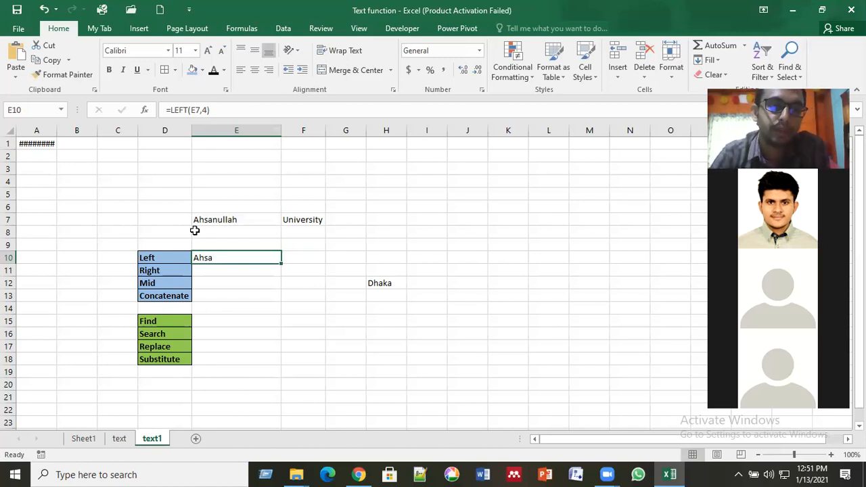
# Begin a RIGHT formula in E11, beside the Right label, up to its text argument.
pyautogui.press('Down')
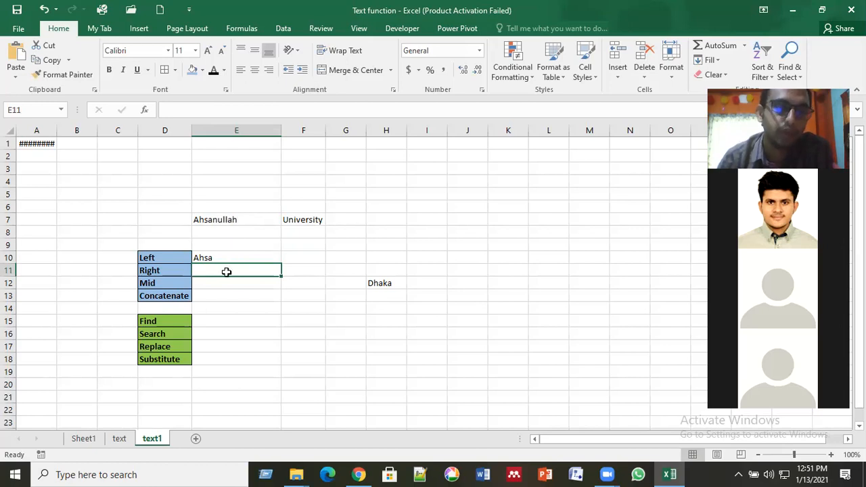
pyautogui.write('=')
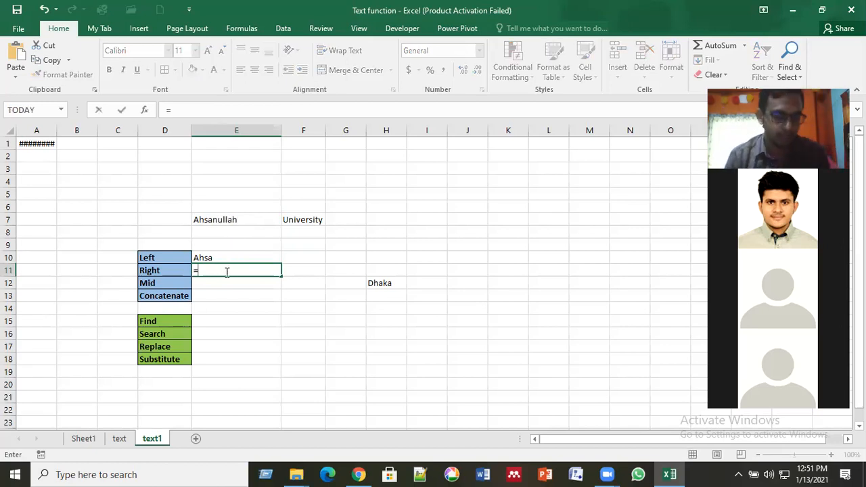
pyautogui.write('RIGHT')
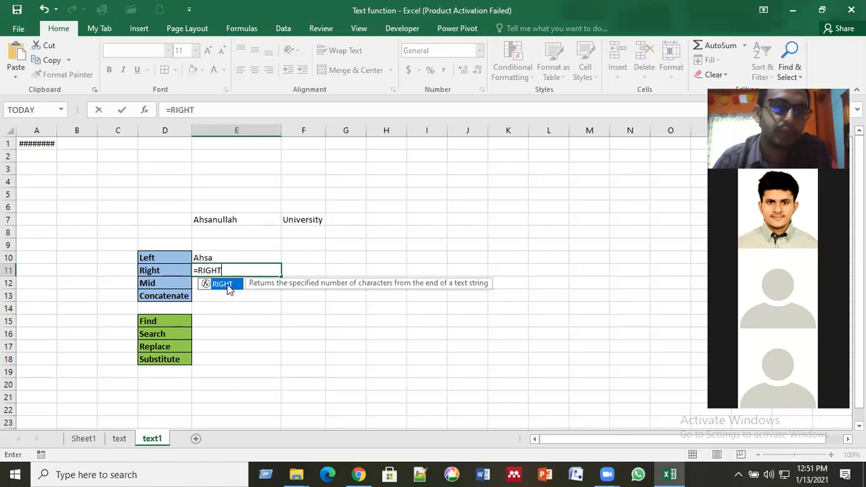
pyautogui.doubleClick(229, 288)
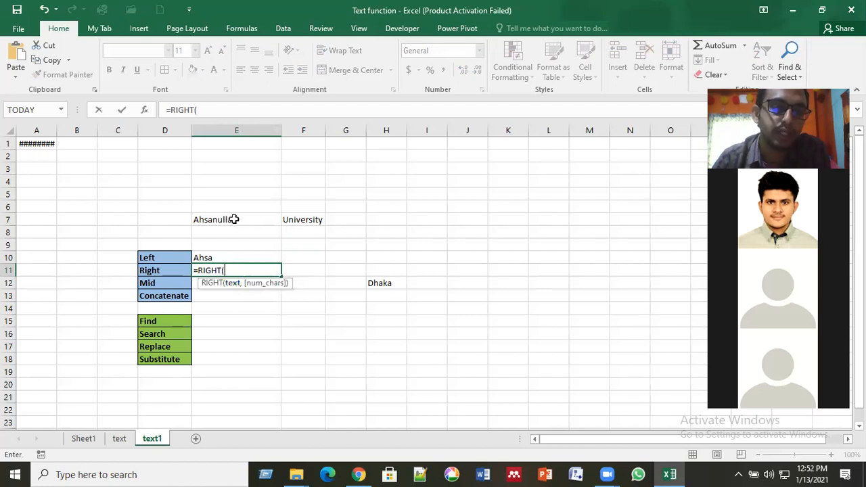
# Complete the RIGHT formula in E11 so it extracts the last 5 characters of cell E7.
pyautogui.click(234, 219)
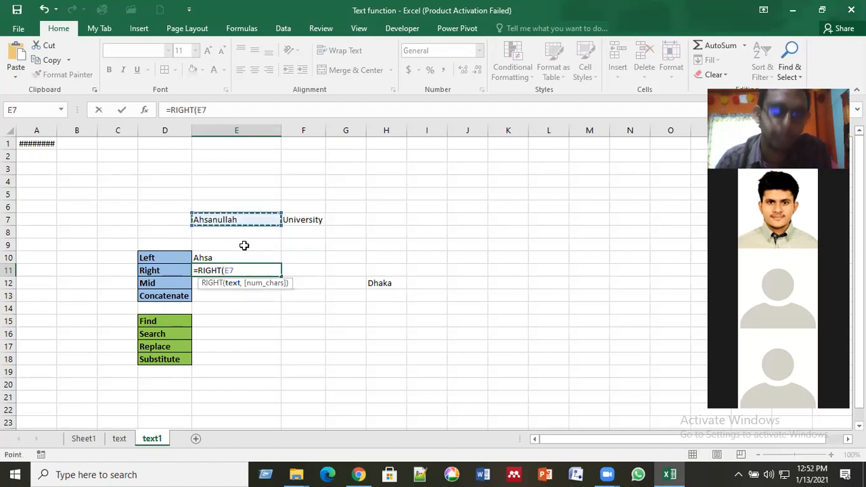
pyautogui.write(',')
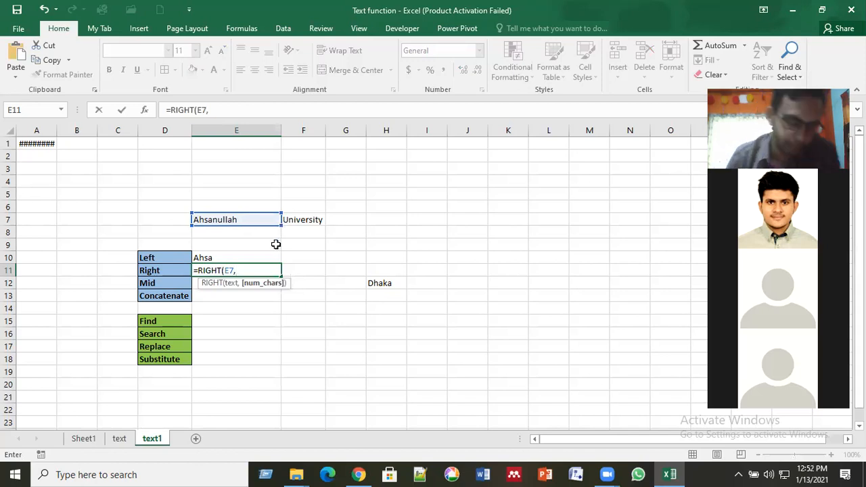
pyautogui.write('5')
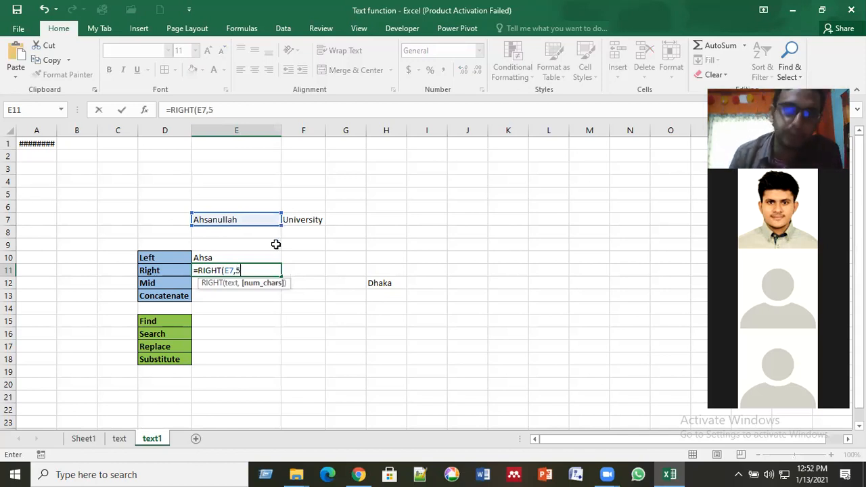
pyautogui.press('Return')
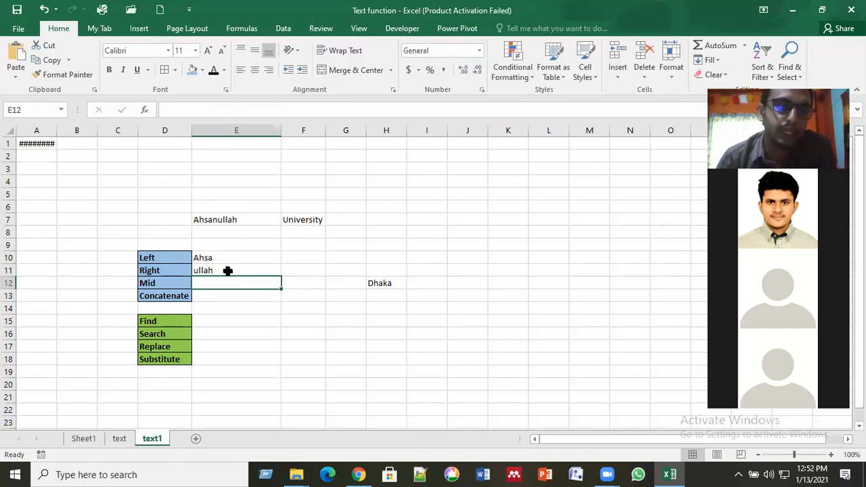
pyautogui.click(237, 228)
pyautogui.press('Up')
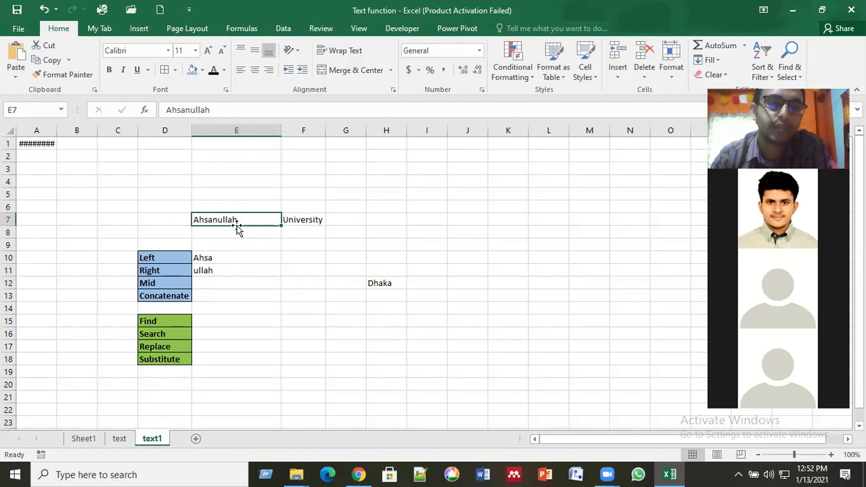
pyautogui.press('Down')
pyautogui.press('Down')
pyautogui.press('Down')
pyautogui.press('Right')
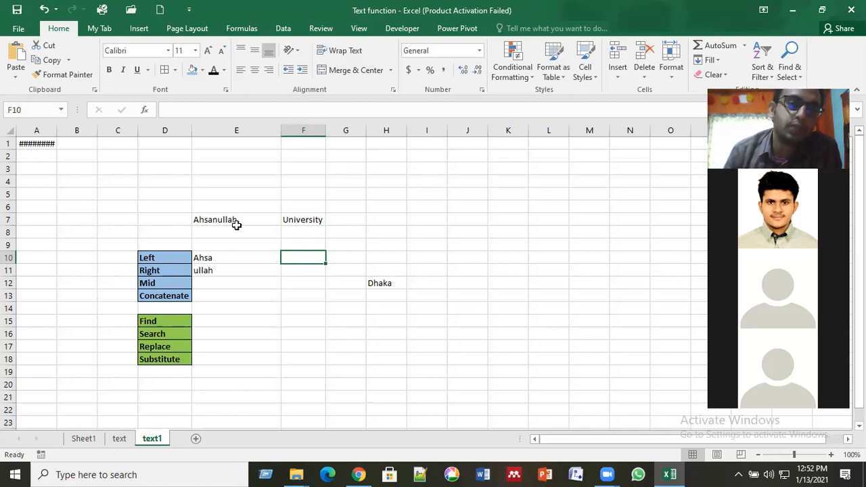
pyautogui.press('Down')
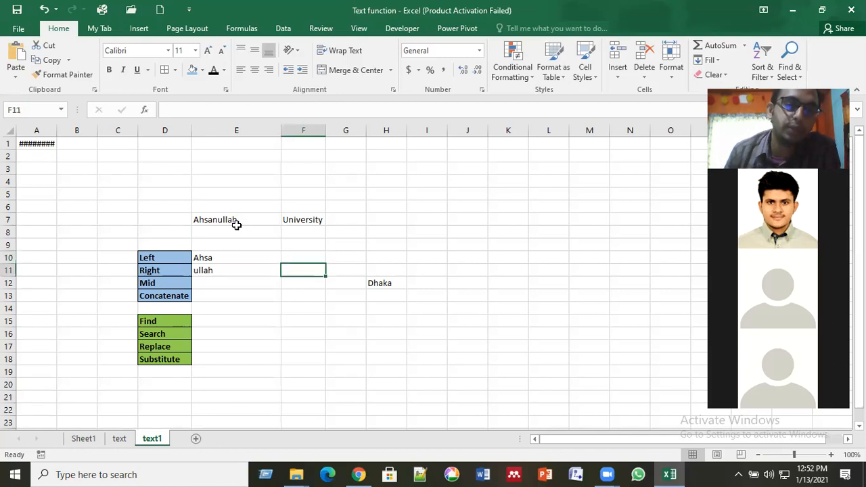
pyautogui.press('Left')
pyautogui.press('Down')
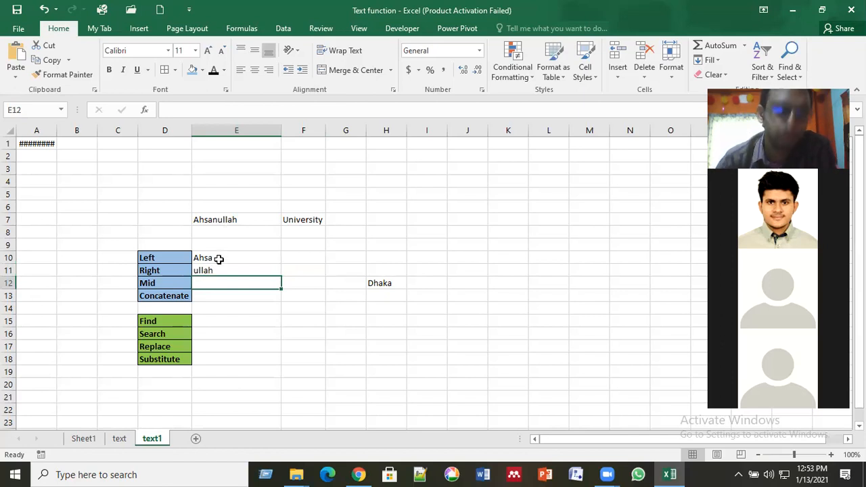
pyautogui.write('MID')
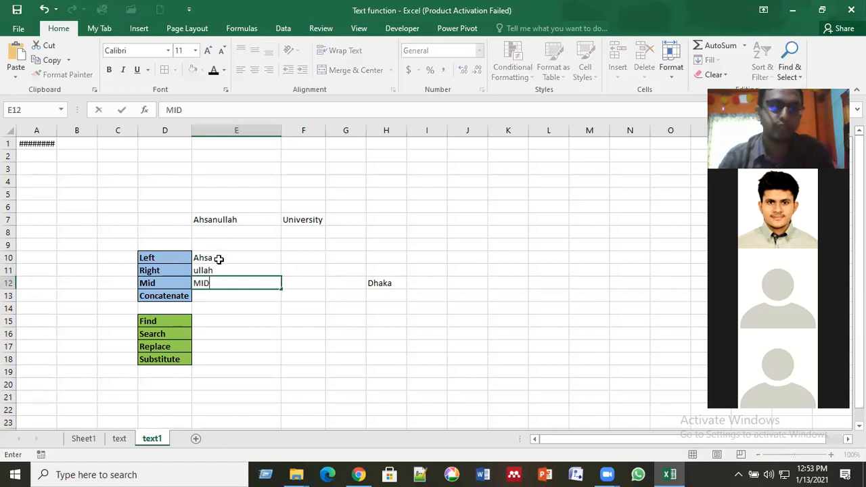
pyautogui.press('BackSpace')
pyautogui.press('BackSpace')
pyautogui.press('BackSpace')
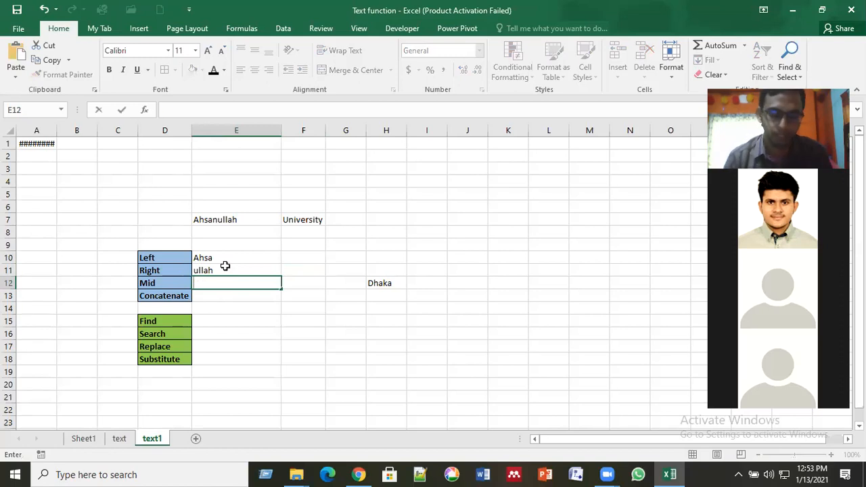
# Enter a MID formula in E12 that extracts 3 characters from cell E7, starting at character 4.
pyautogui.write('=MI')
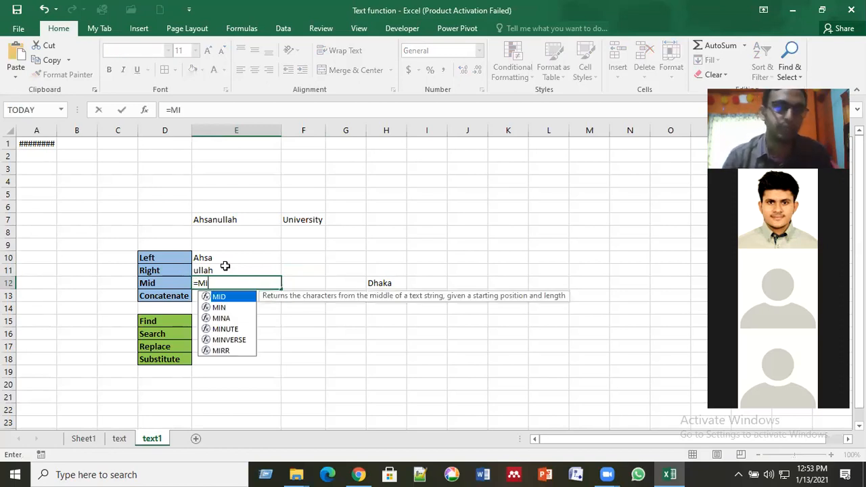
pyautogui.write('D')
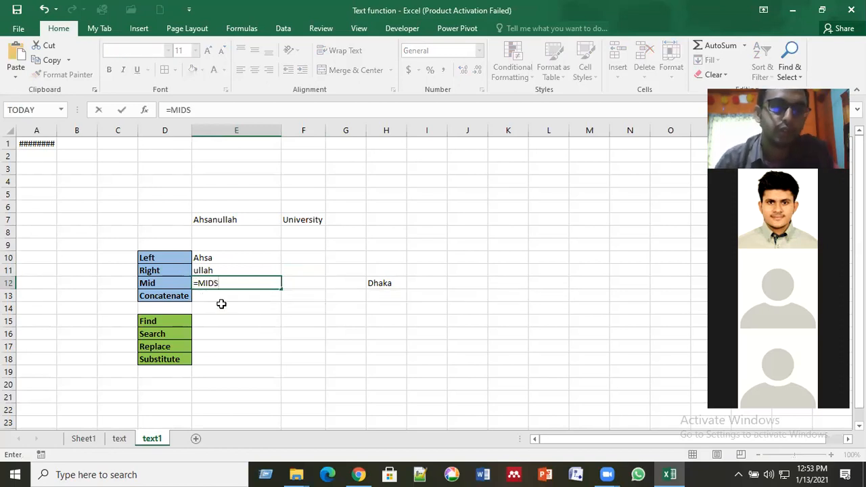
pyautogui.write('(')
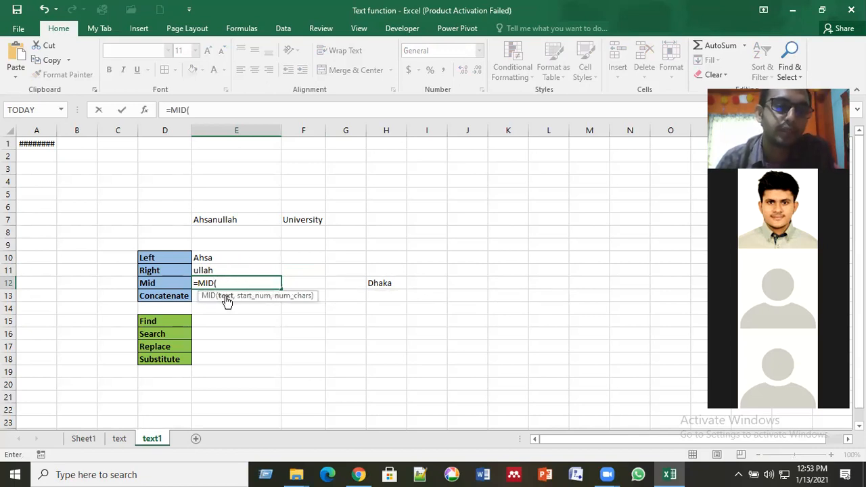
pyautogui.click(221, 222)
pyautogui.write(',')
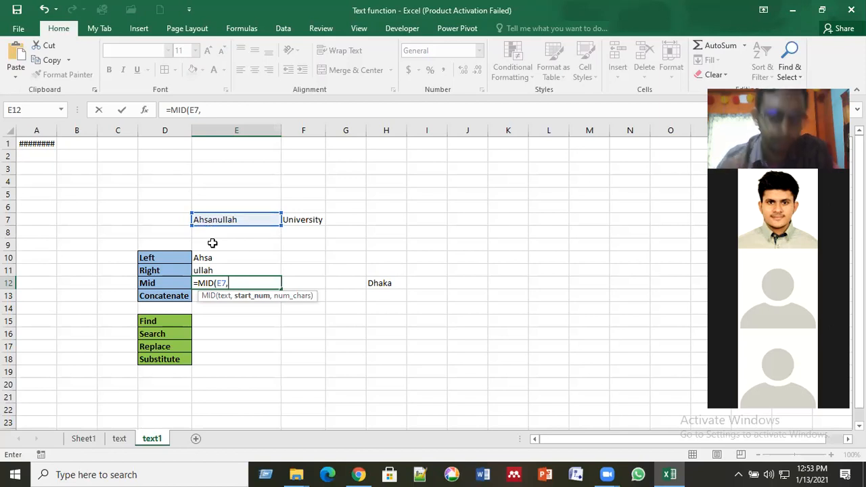
pyautogui.write('4')
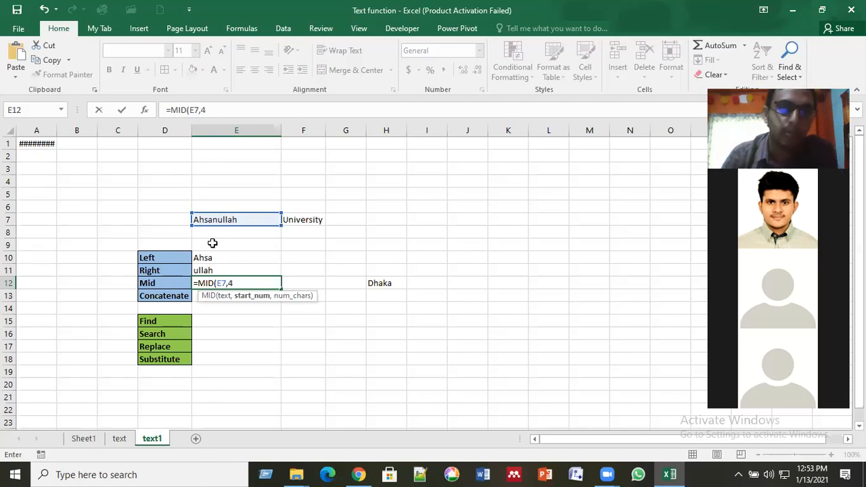
pyautogui.write(',')
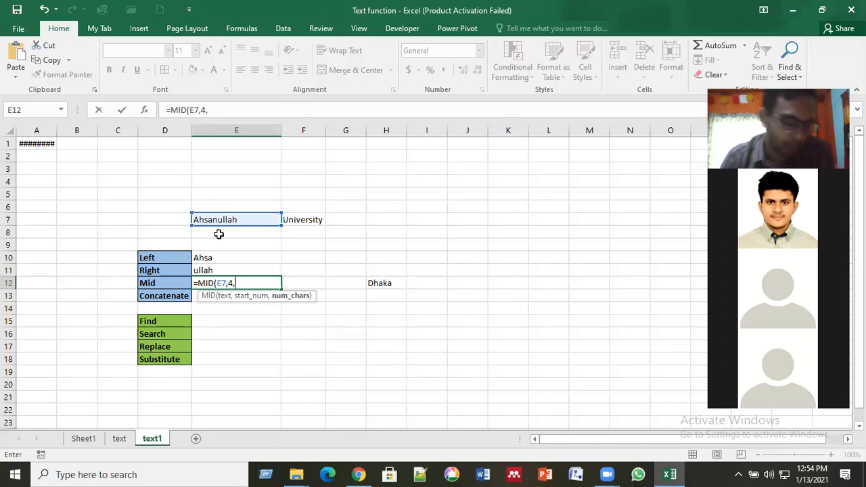
pyautogui.write('3')
pyautogui.press('Return')
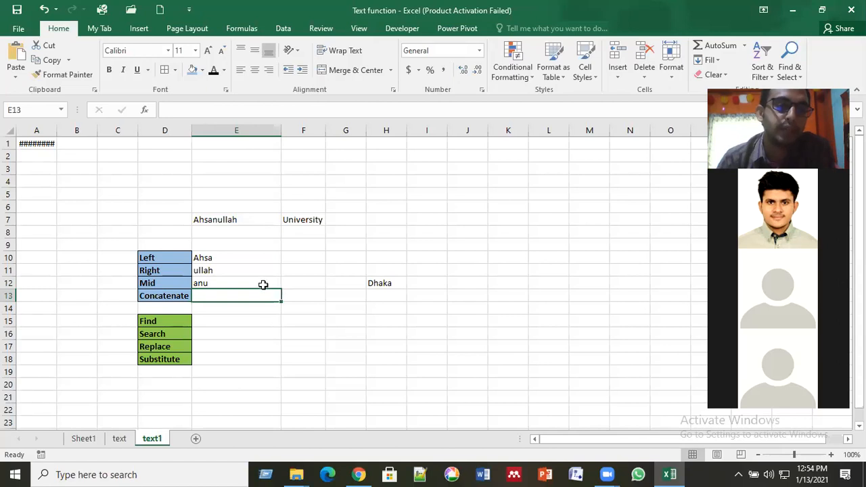
# Enter a MID formula in F12 that extracts 4 characters from cell F7, starting at character 4.
pyautogui.click(295, 285)
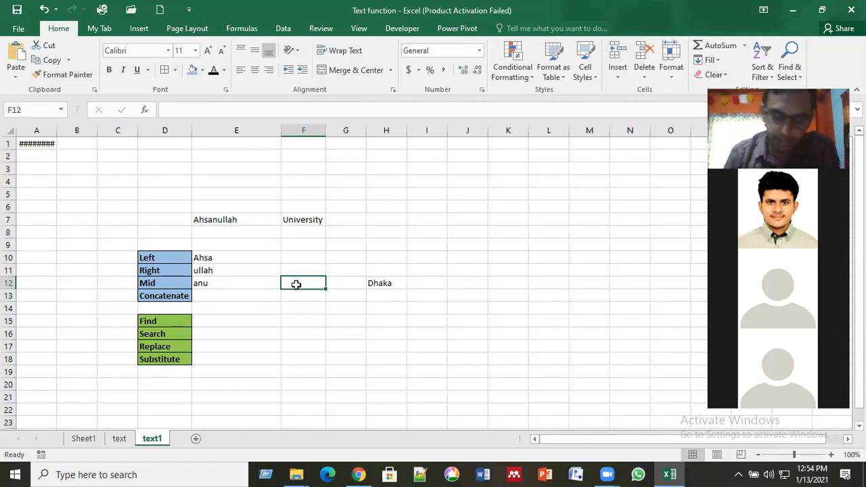
pyautogui.write('=')
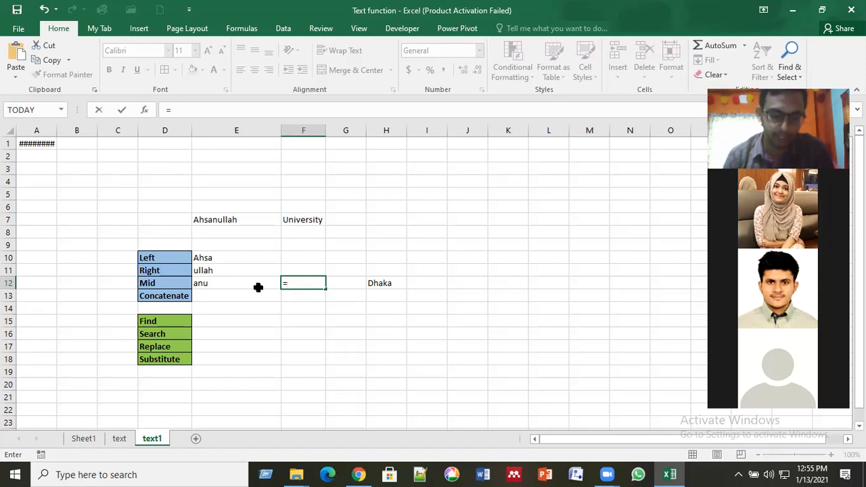
pyautogui.write('MID(')
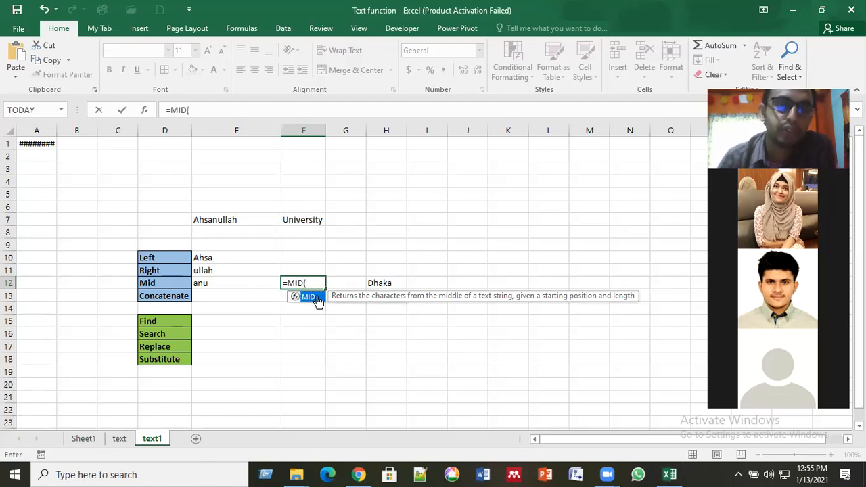
pyautogui.doubleClick(323, 301)
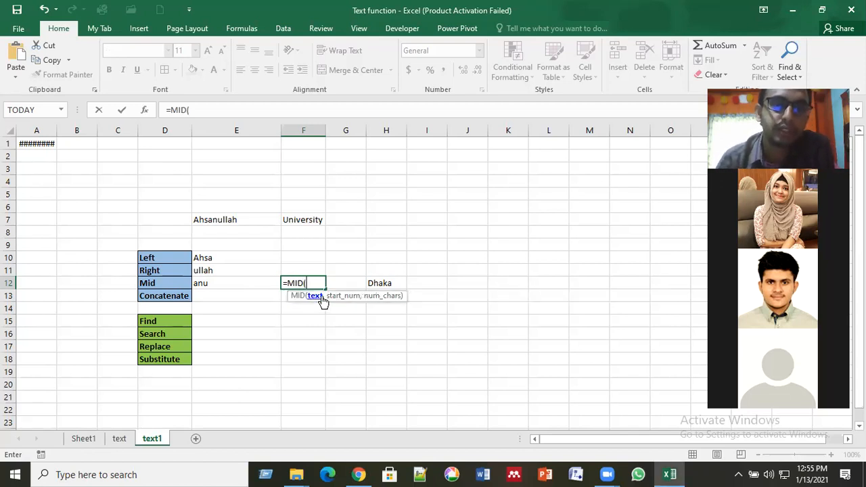
pyautogui.click(310, 220)
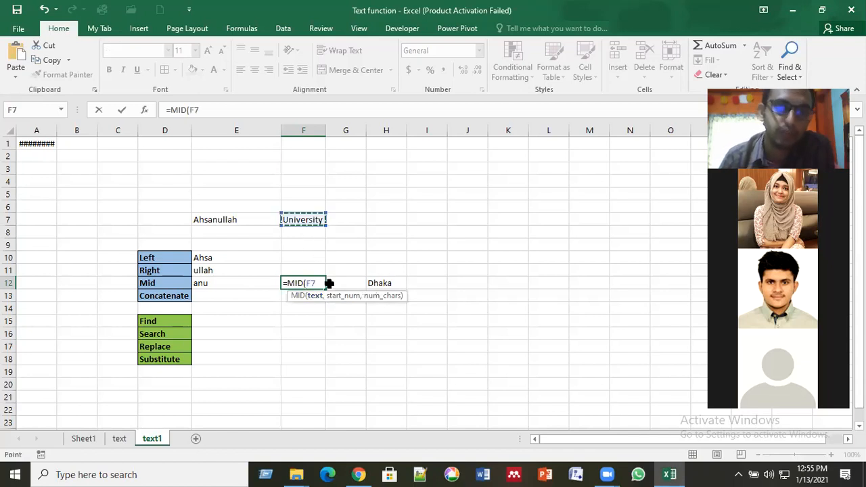
pyautogui.write(',')
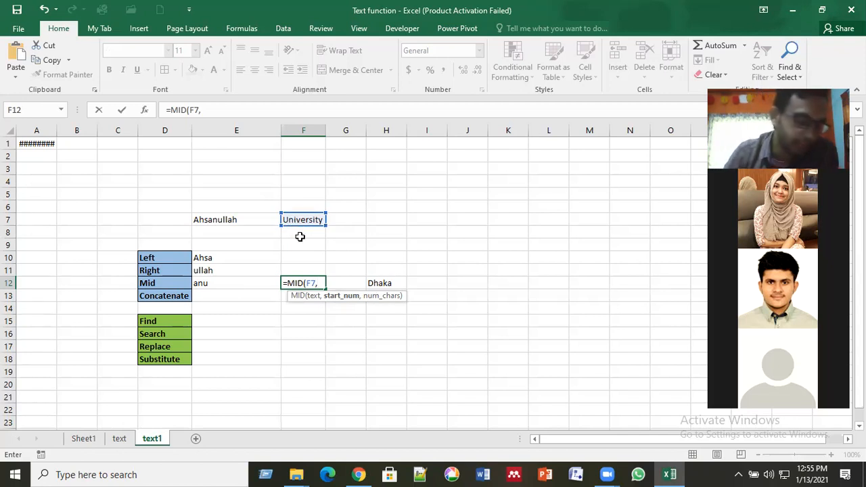
pyautogui.write('4')
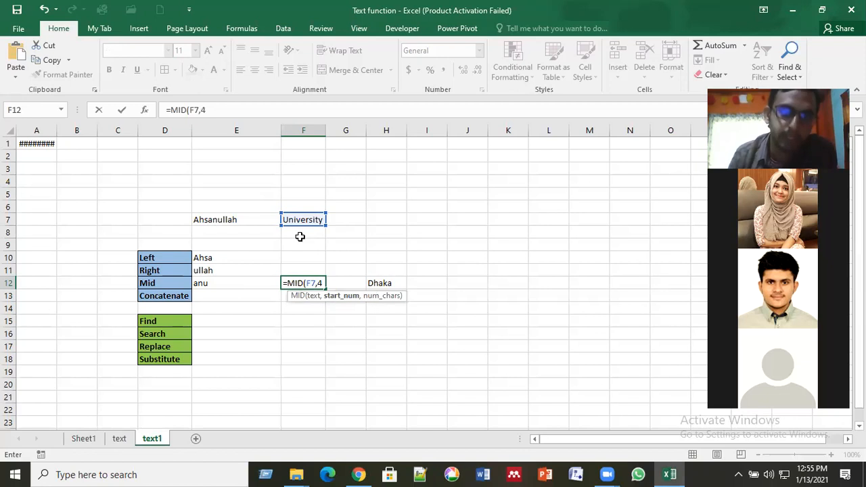
pyautogui.write(',')
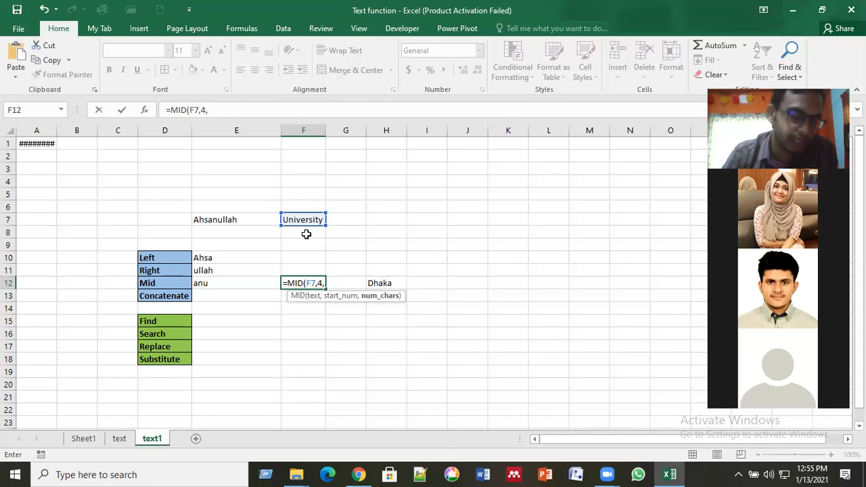
pyautogui.write('4')
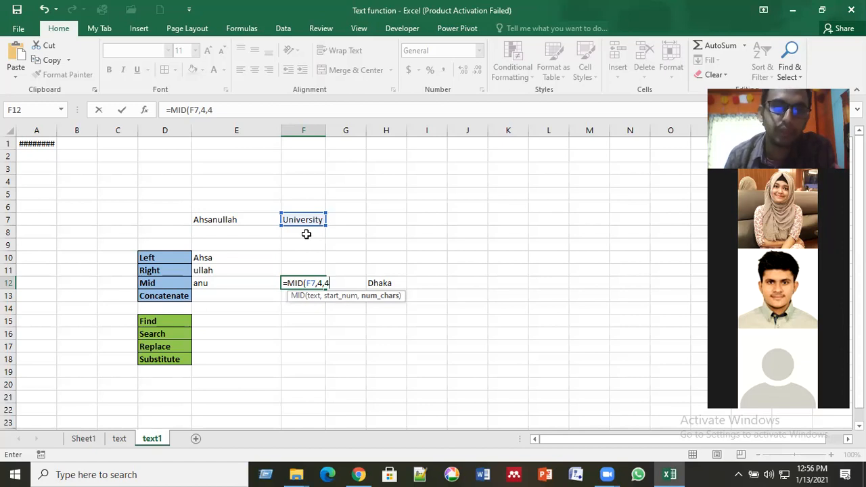
pyautogui.press('Return')
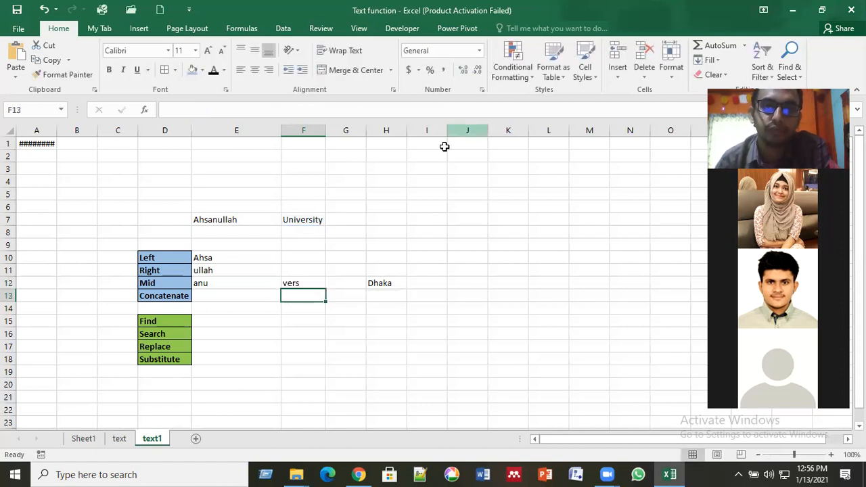
pyautogui.click(445, 146)
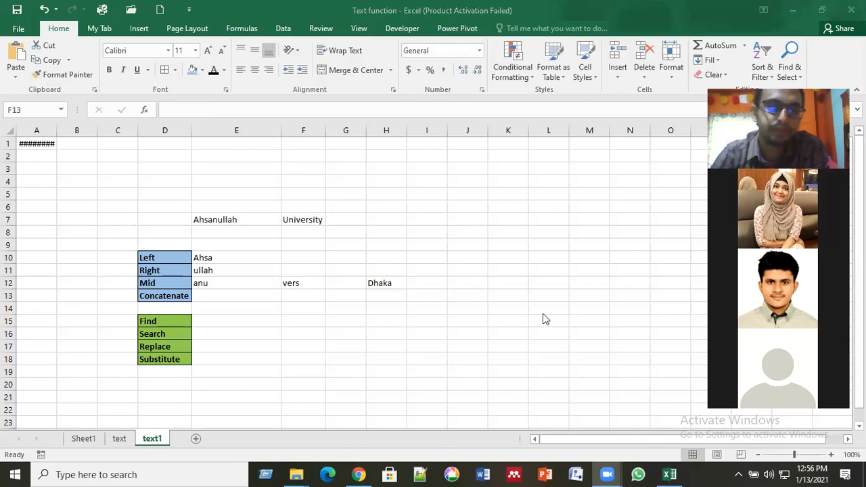
pyautogui.click(234, 293)
pyautogui.click(234, 293)
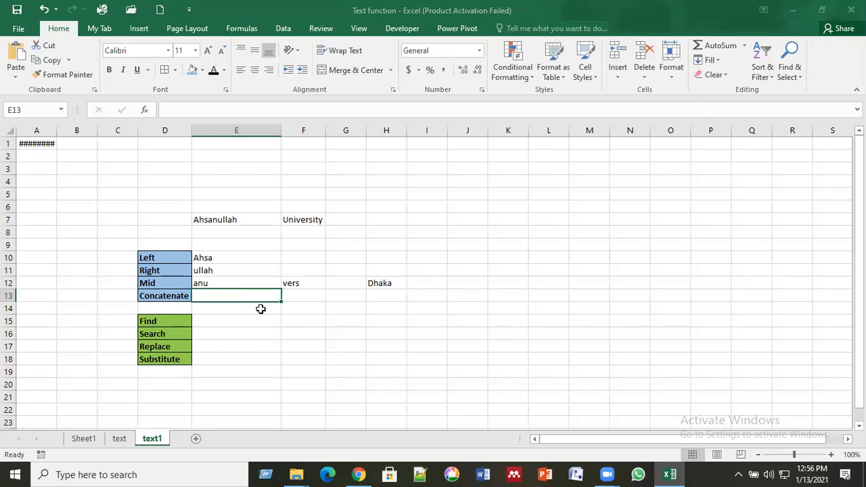
pyautogui.click(261, 308)
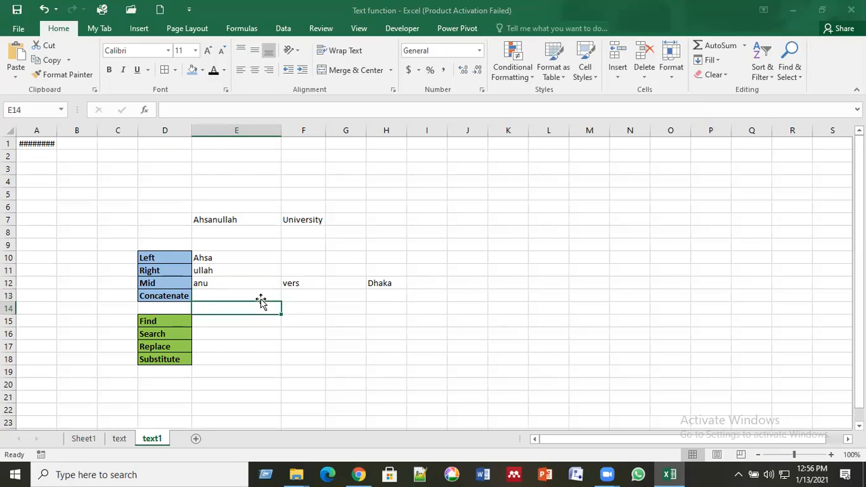
# Enter a CONCATENATE formula in E13 that joins cells E7 and F7 without a separator.
pyautogui.press('Up')
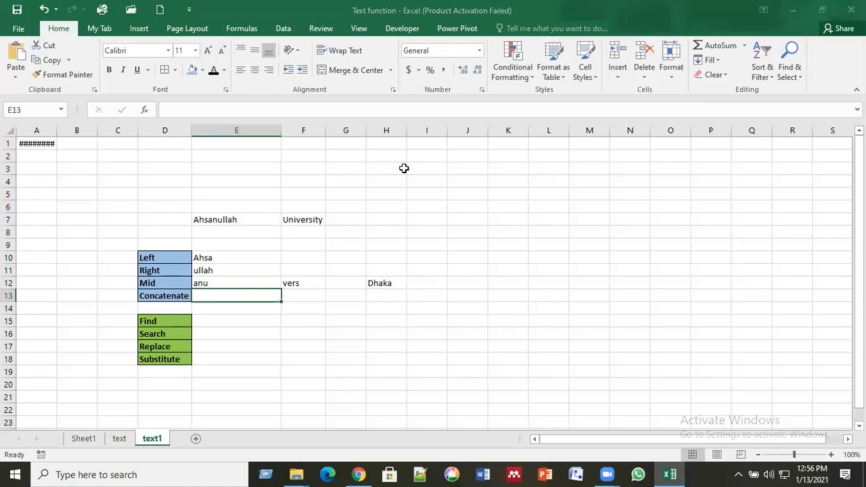
pyautogui.write('=CON')
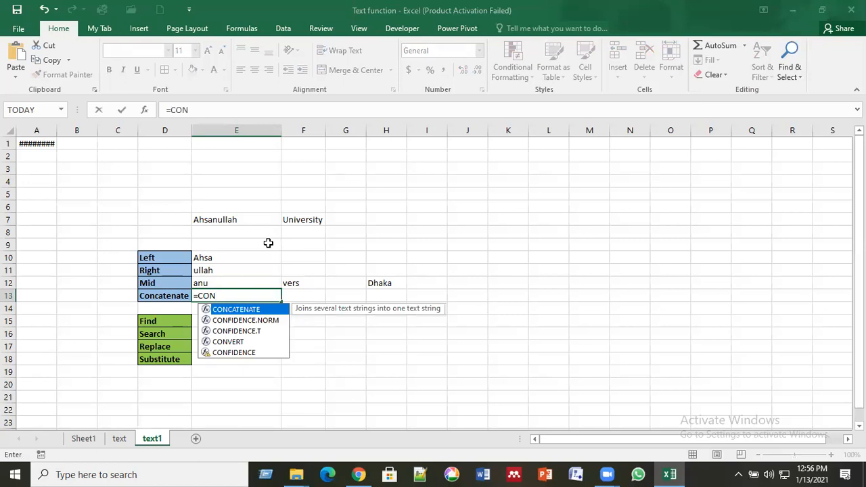
pyautogui.doubleClick(249, 310)
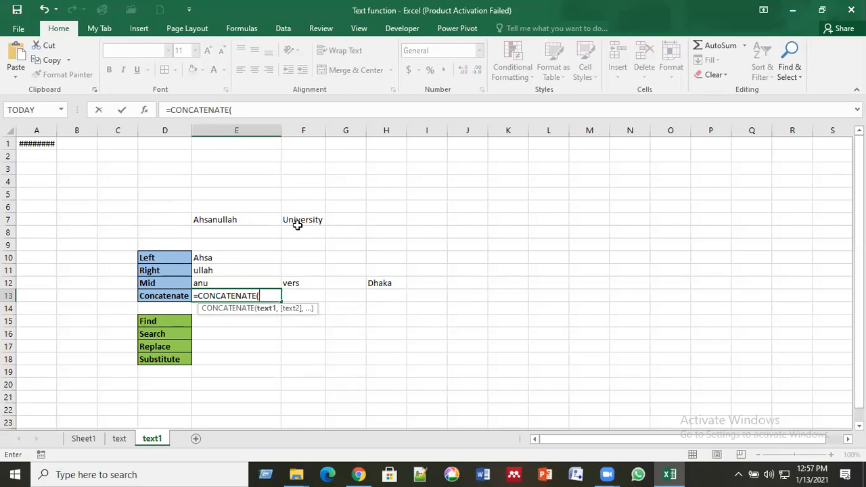
pyautogui.click(266, 221)
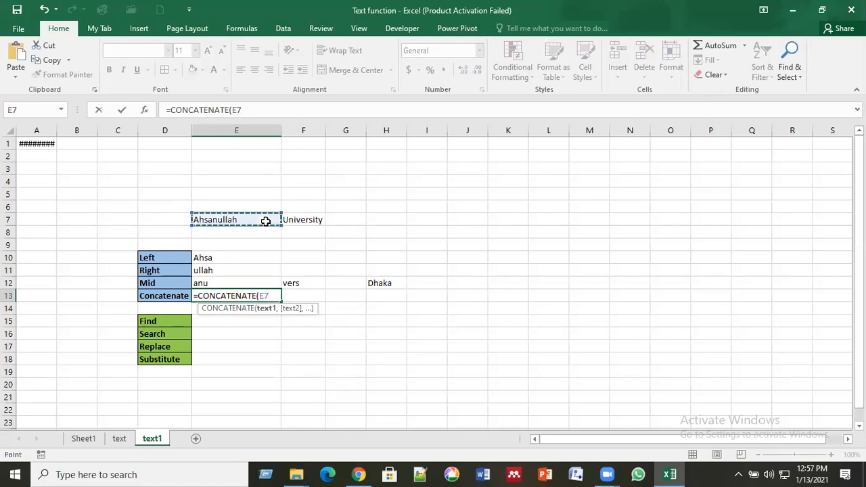
pyautogui.write(',')
pyautogui.click(301, 221)
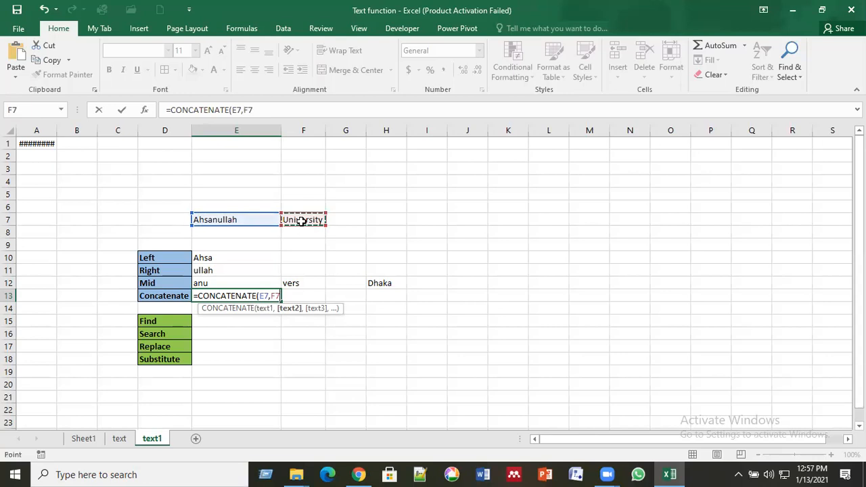
pyautogui.press('Return')
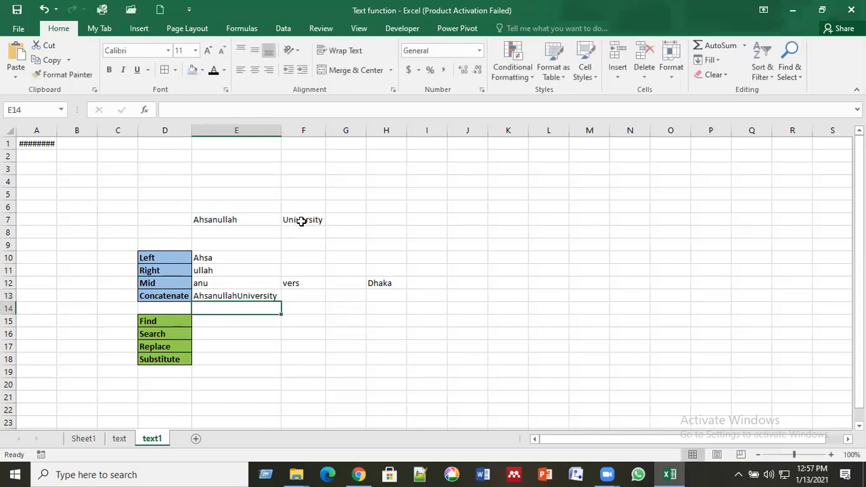
pyautogui.click(257, 296)
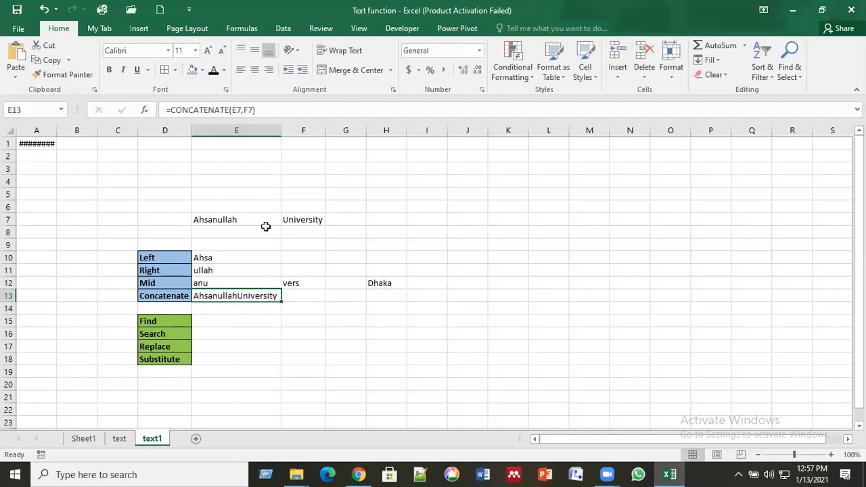
# Enter a CONCATENATE formula in E14 that joins cells E7 and F7 with a space between them.
pyautogui.click(256, 306)
pyautogui.write('=CON')
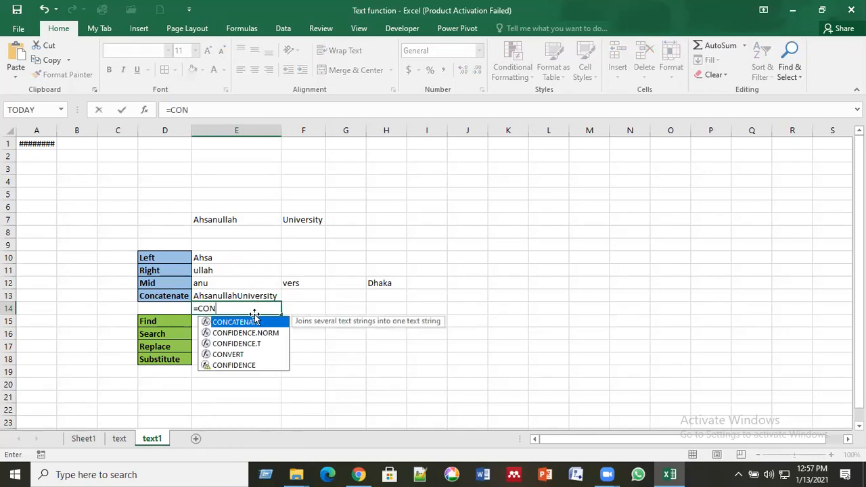
pyautogui.doubleClick(246, 323)
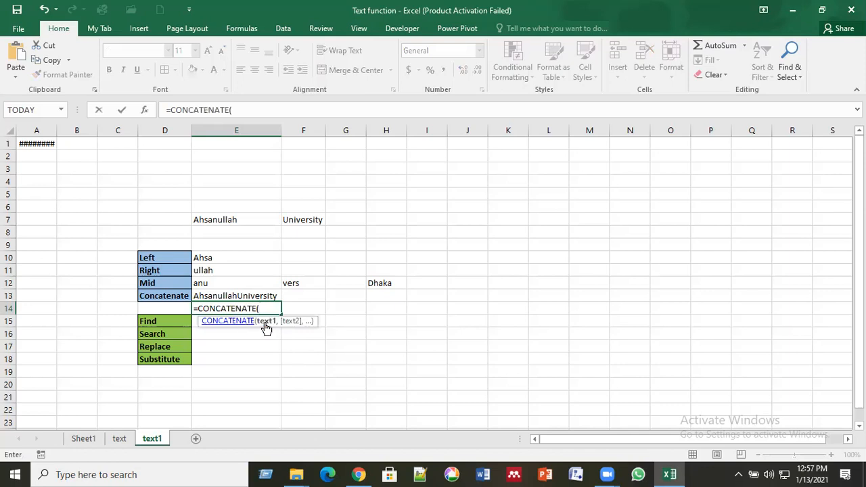
pyautogui.click(217, 219)
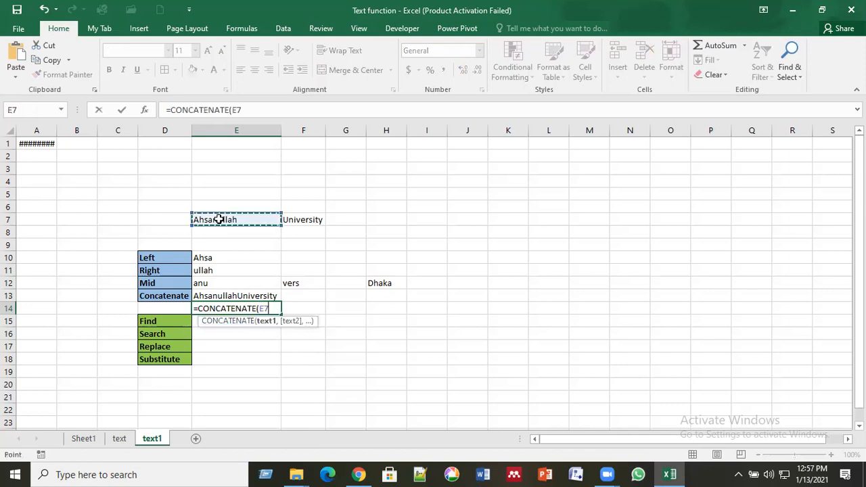
pyautogui.write(',')
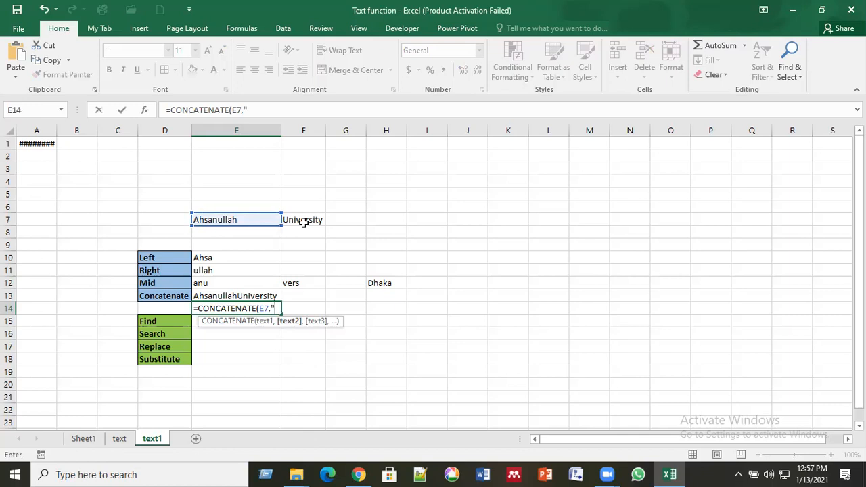
pyautogui.write('",')
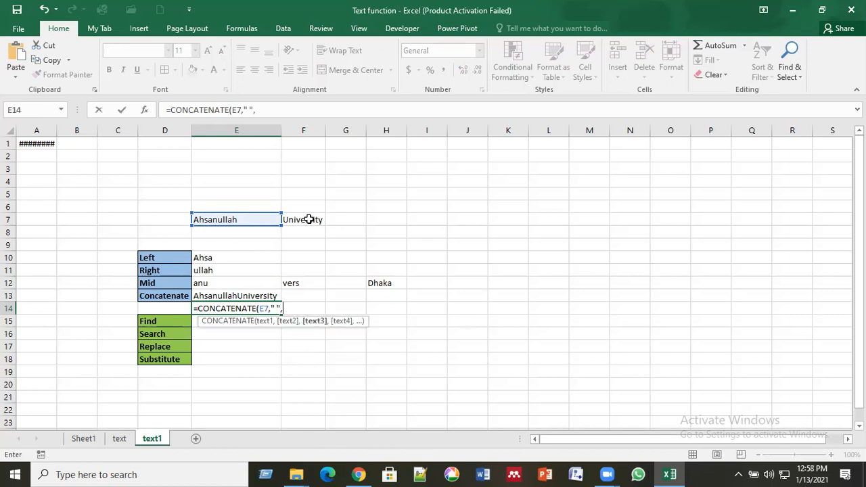
pyautogui.click(312, 219)
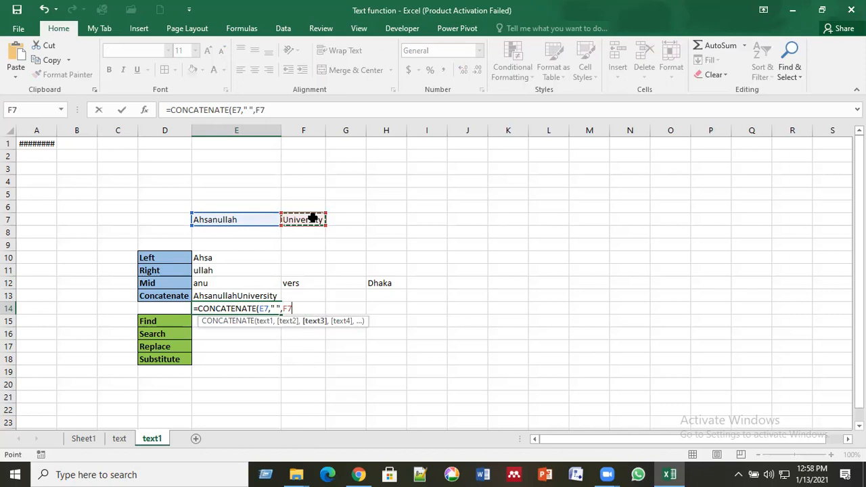
pyautogui.press('Return')
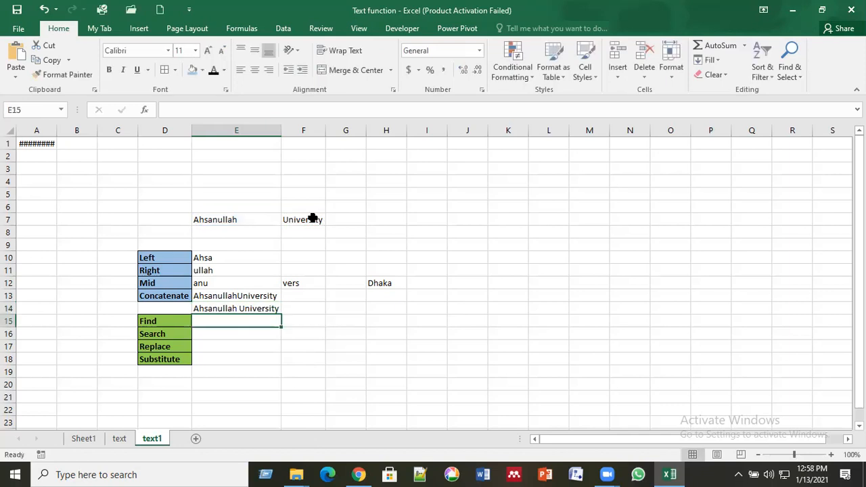
pyautogui.click(241, 308)
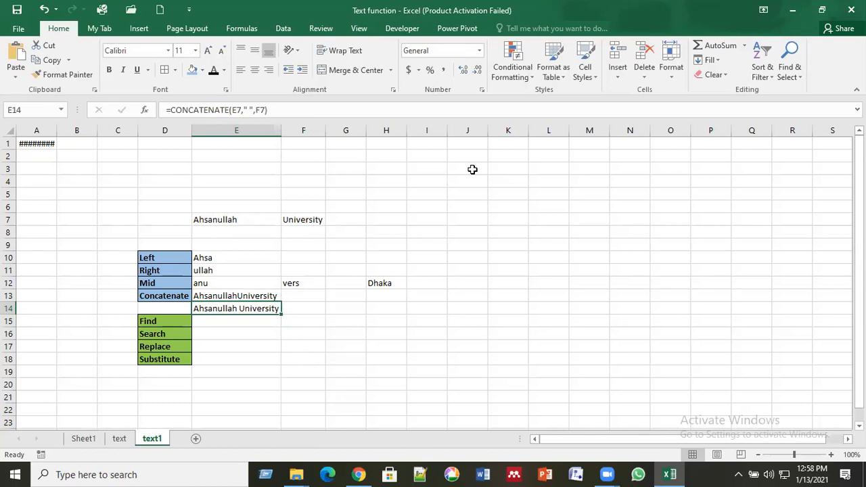
# Widen column E slightly and clear the CONCATENATE formulas from cells E13 and E14.
pyautogui.moveTo(281, 131); pyautogui.dragTo(302, 130)
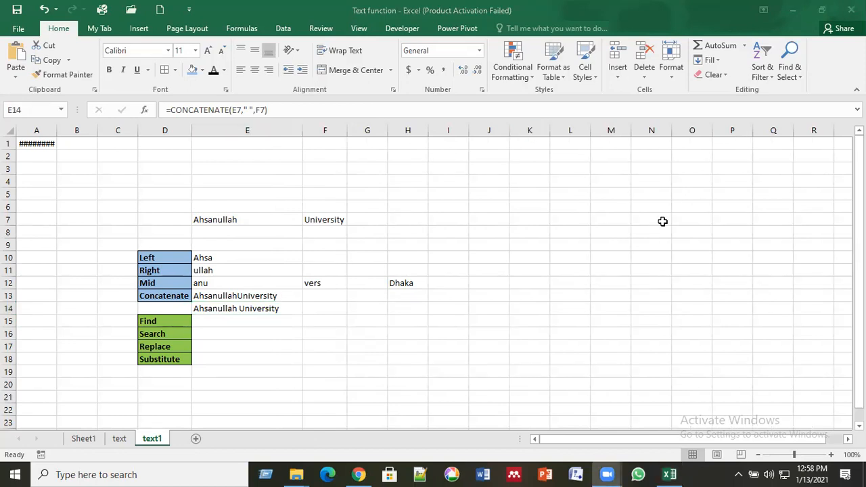
pyautogui.click(261, 296)
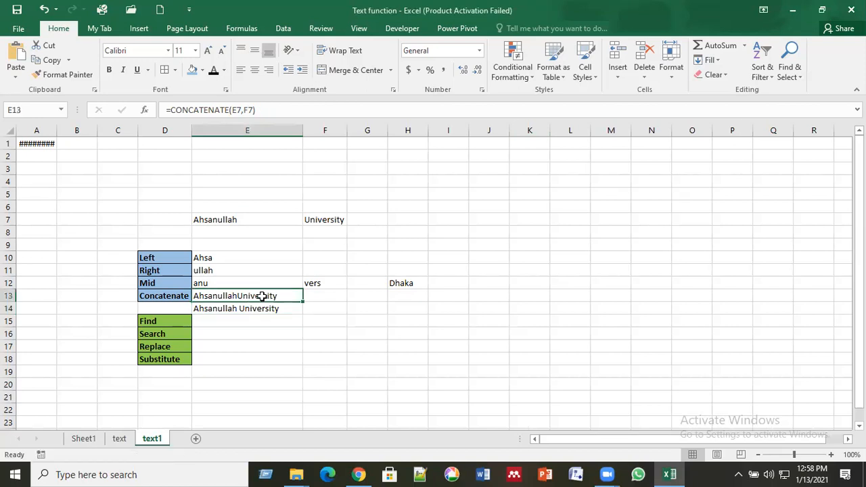
pyautogui.press('Delete')
pyautogui.press('Down')
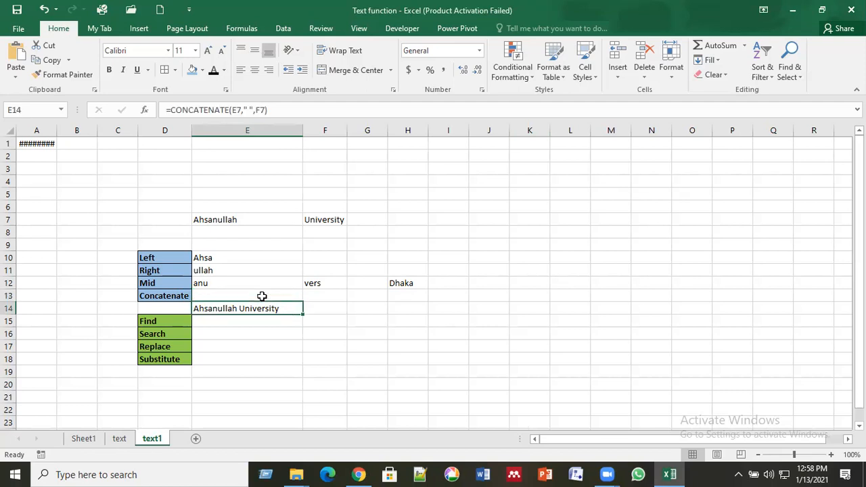
pyautogui.press('Delete')
# Enter the formula =CONCATENATE(E7," ",F7) in cell E13 to join both words with a space.
pyautogui.click(262, 296)
pyautogui.write('=')
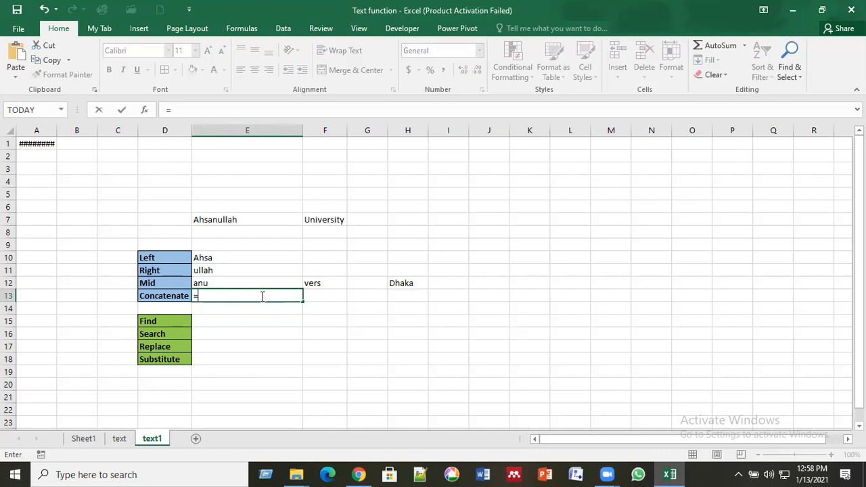
pyautogui.write('C')
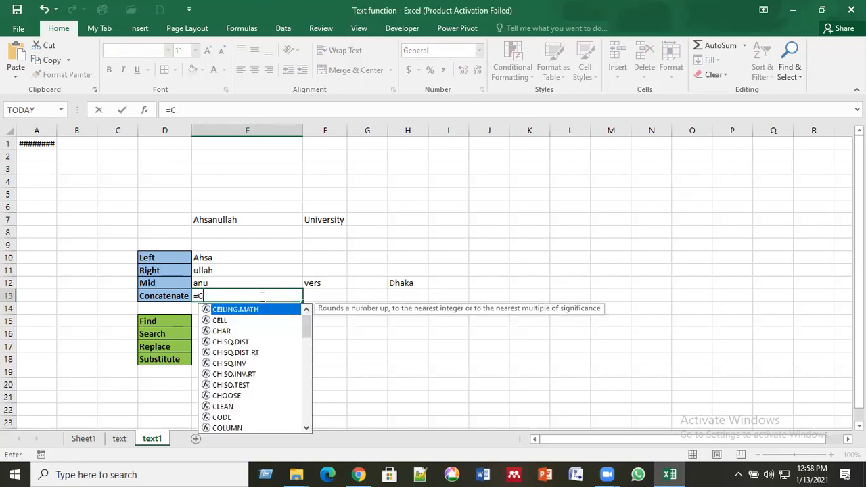
pyautogui.write('ON')
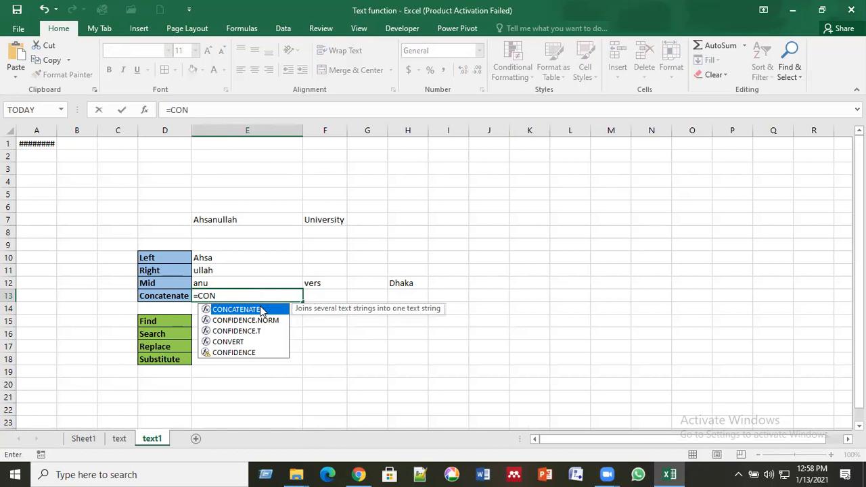
pyautogui.doubleClick(236, 309)
pyautogui.click(226, 219)
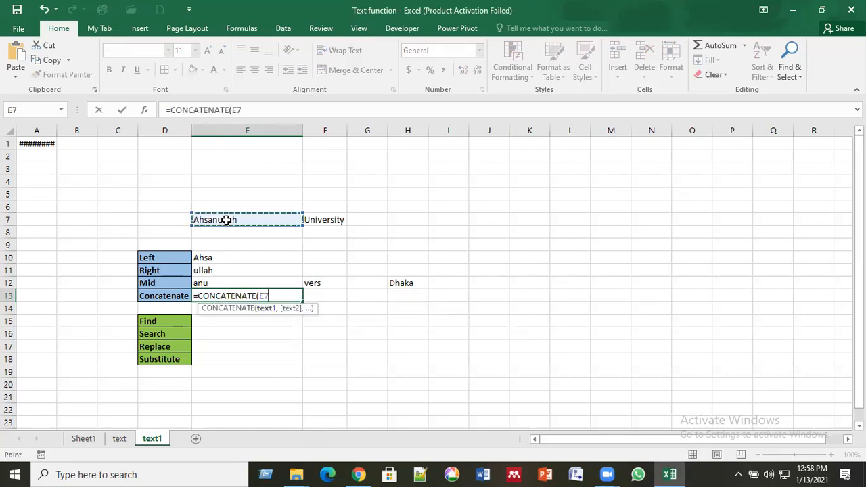
pyautogui.write(',')
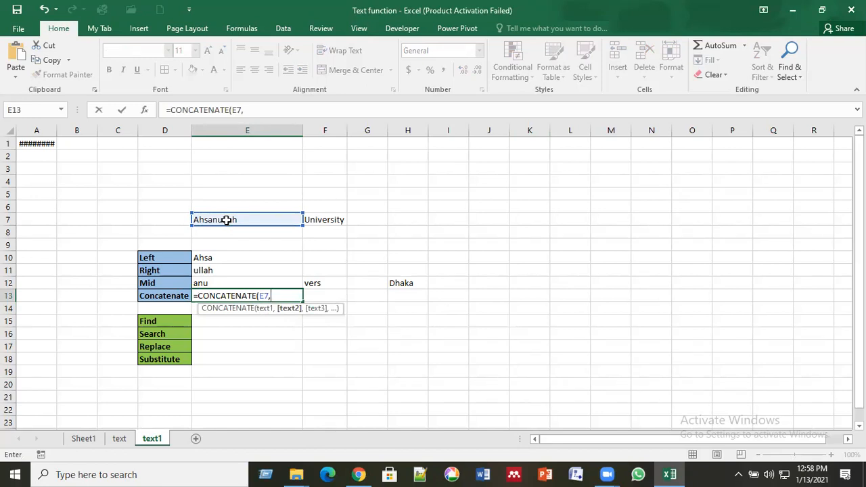
pyautogui.write('" ",')
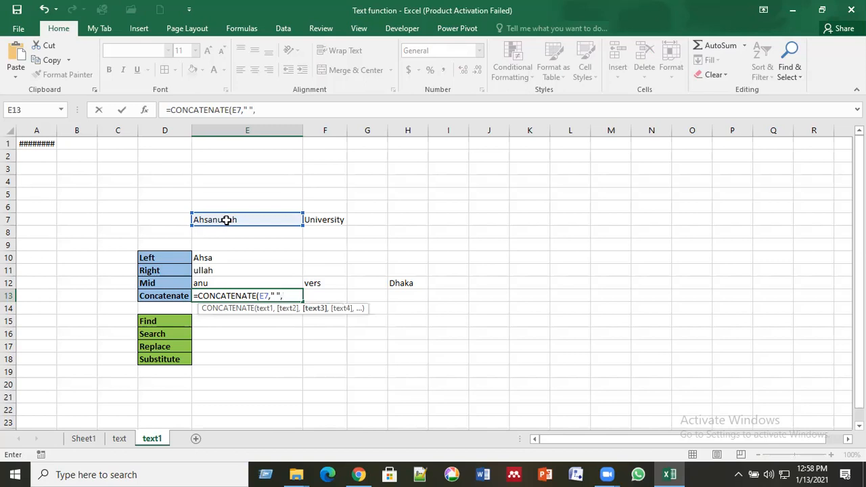
pyautogui.click(329, 221)
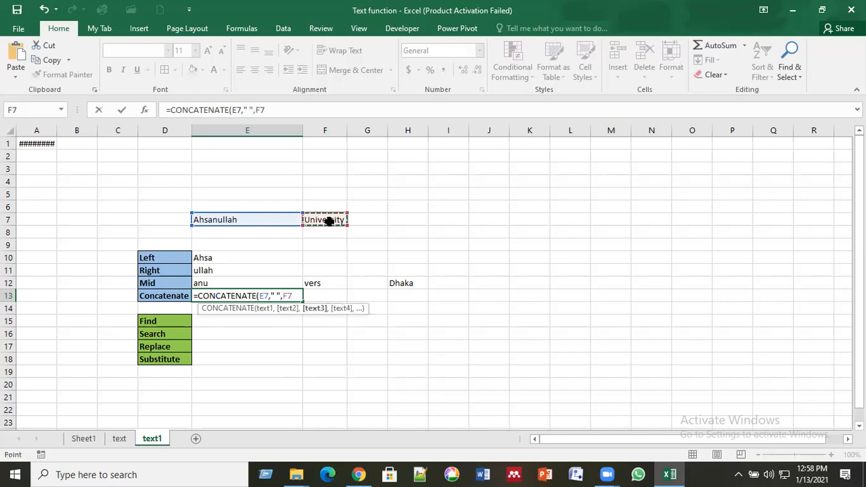
pyautogui.press('Return')
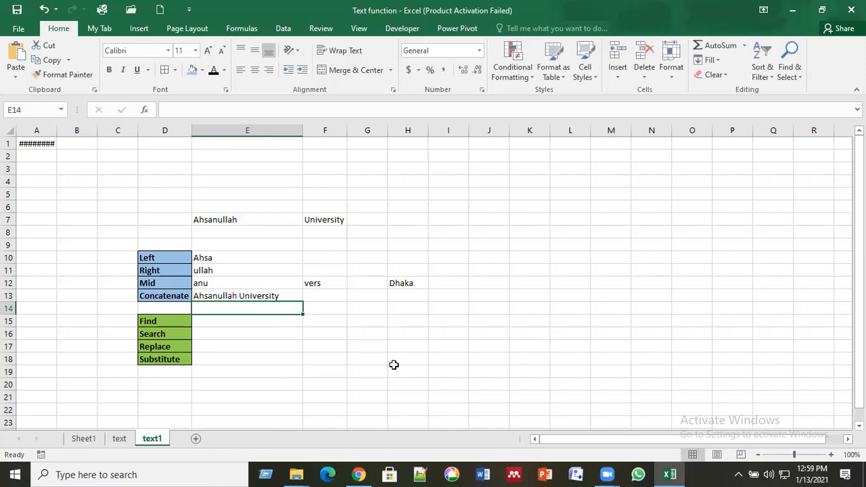
pyautogui.click(532, 128)
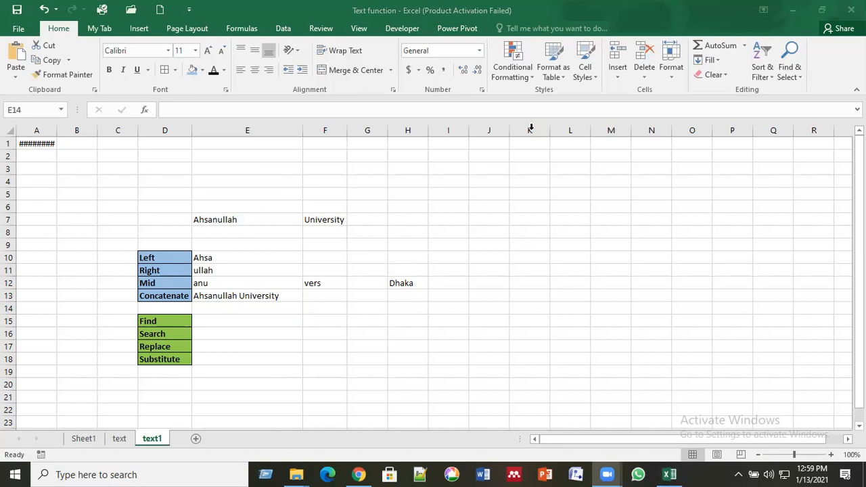
pyautogui.click(287, 307)
pyautogui.click(271, 291)
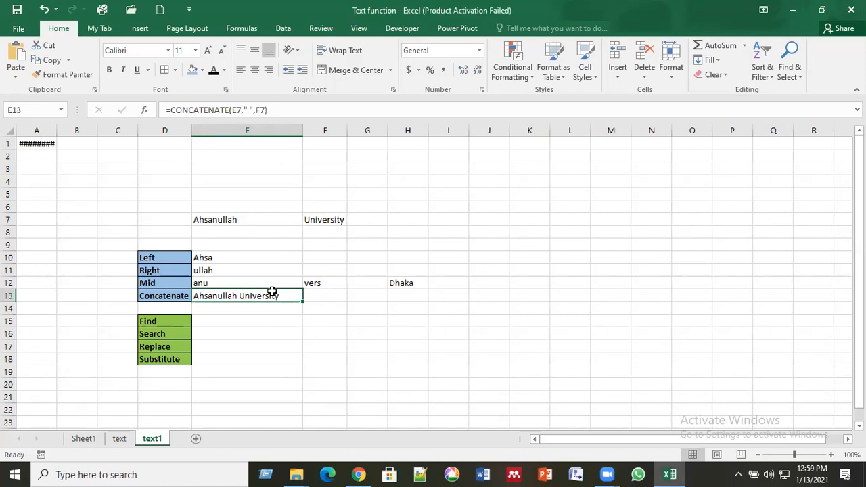
pyautogui.press('Up')
pyautogui.press('Up')
pyautogui.press('Up')
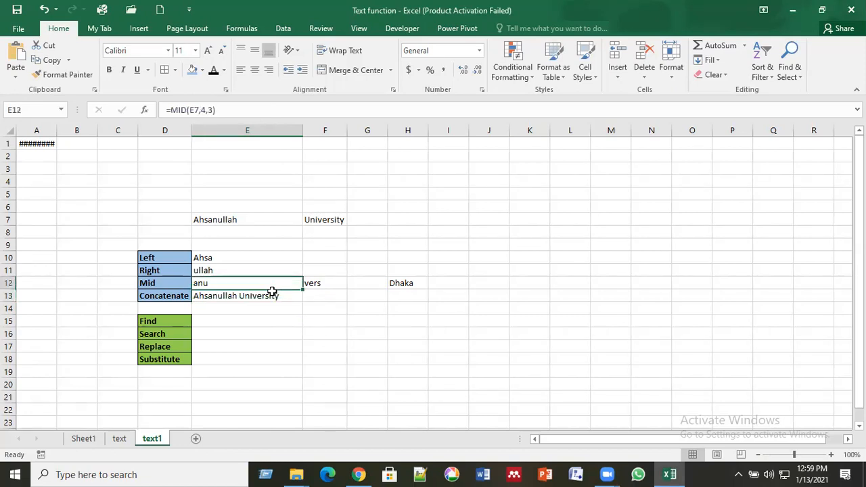
pyautogui.press('Right')
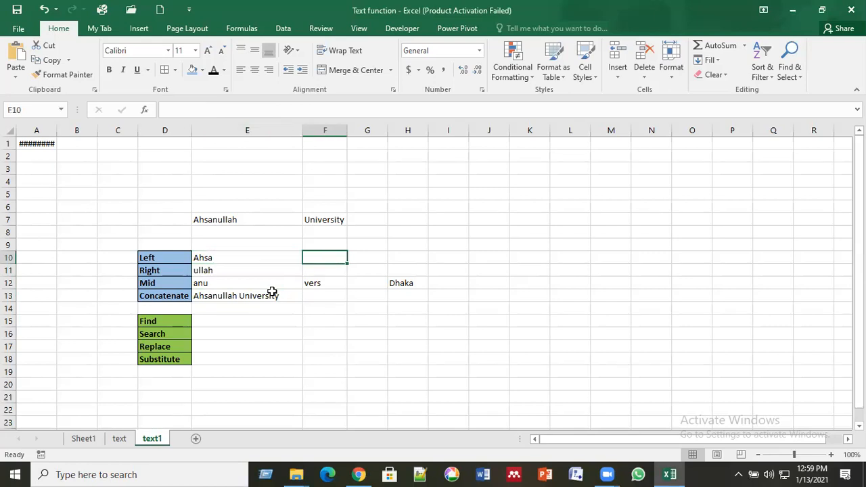
pyautogui.press('Right')
pyautogui.press('Right')
pyautogui.press('Left')
pyautogui.press('Left')
pyautogui.press('Right')
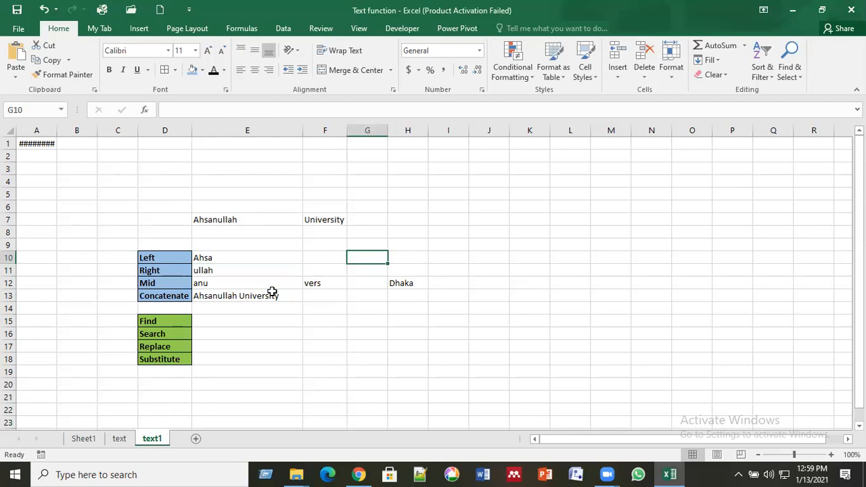
pyautogui.click(400, 245)
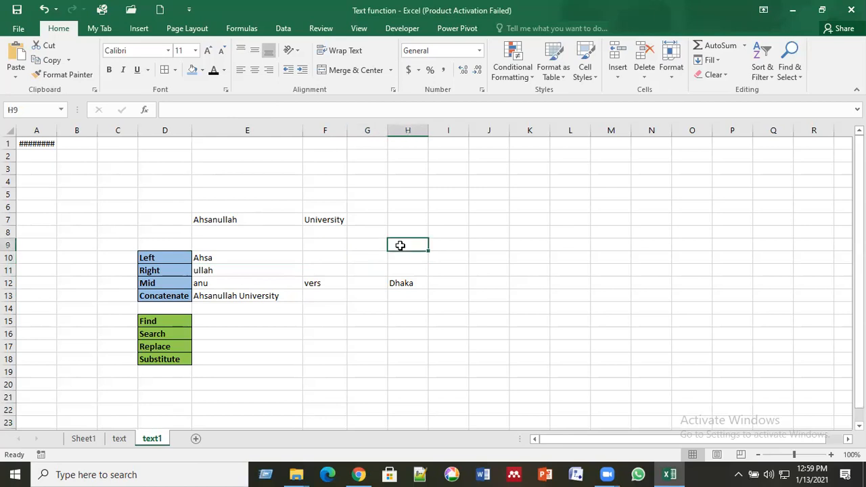
pyautogui.click(311, 255)
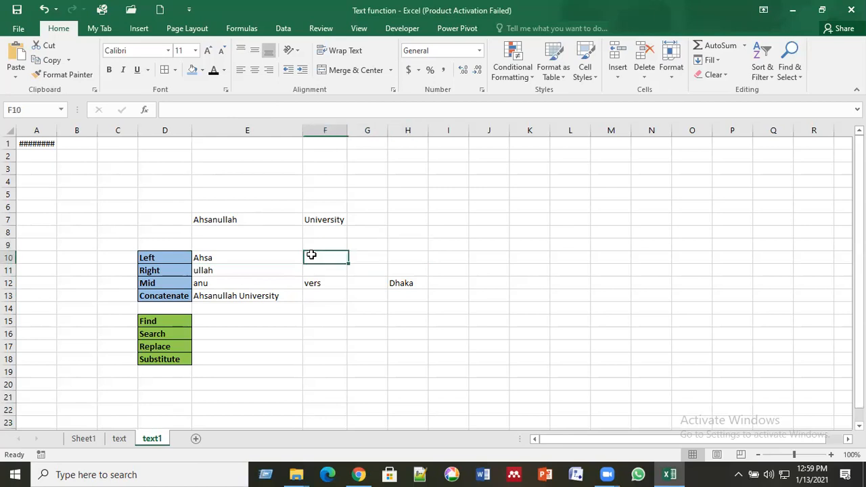
pyautogui.click(270, 279)
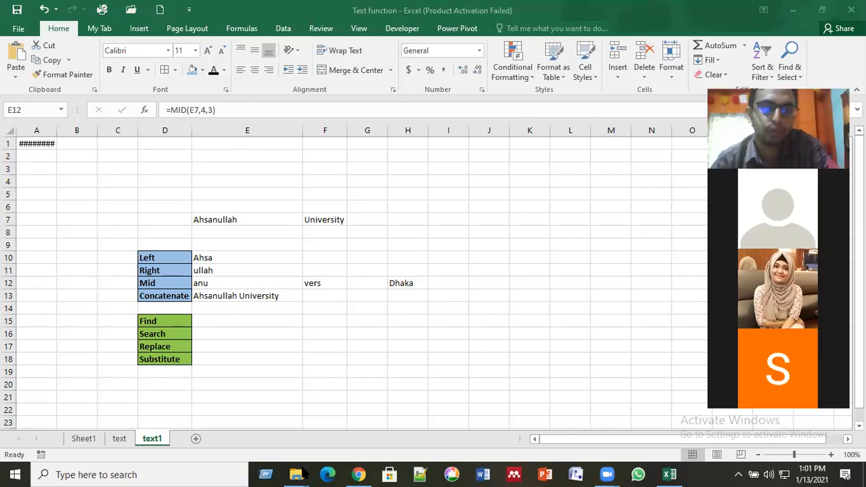
pyautogui.moveTo(303, 471)
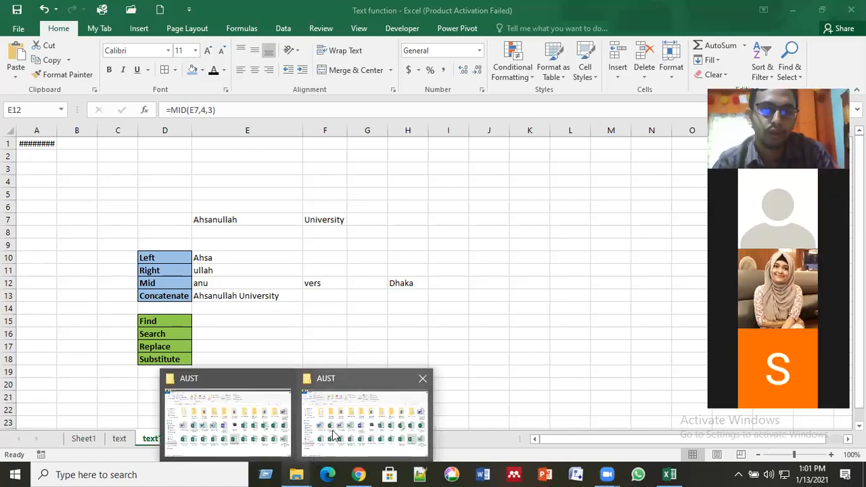
# Look over the Excel workbooks in the AUST folder in File Explorer and return to the Text function workbook in Excel.
pyautogui.click(334, 433)
pyautogui.click(470, 348)
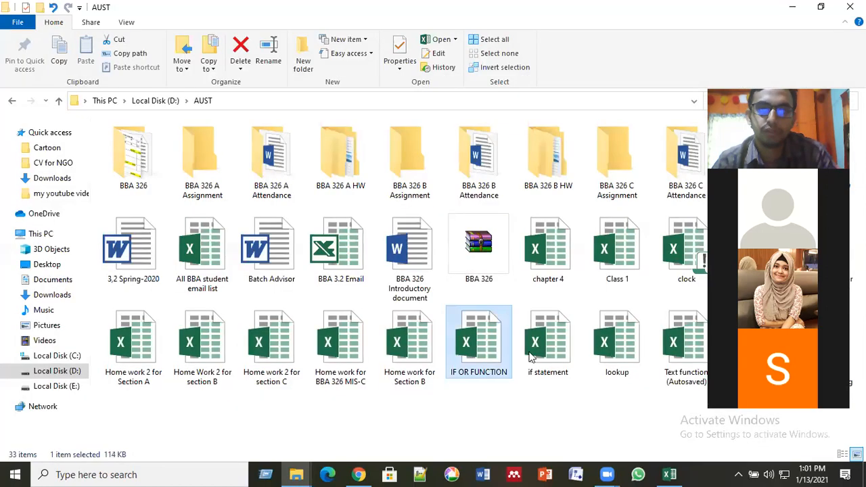
pyautogui.click(559, 357)
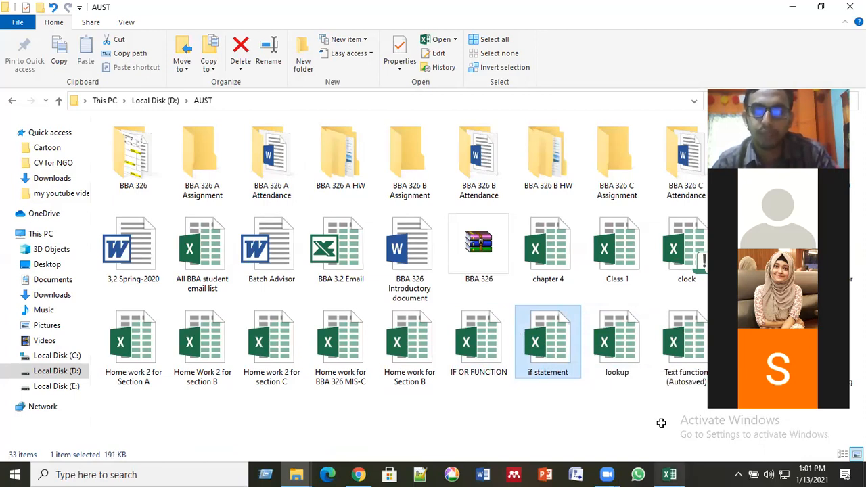
pyautogui.click(670, 475)
pyautogui.click(359, 381)
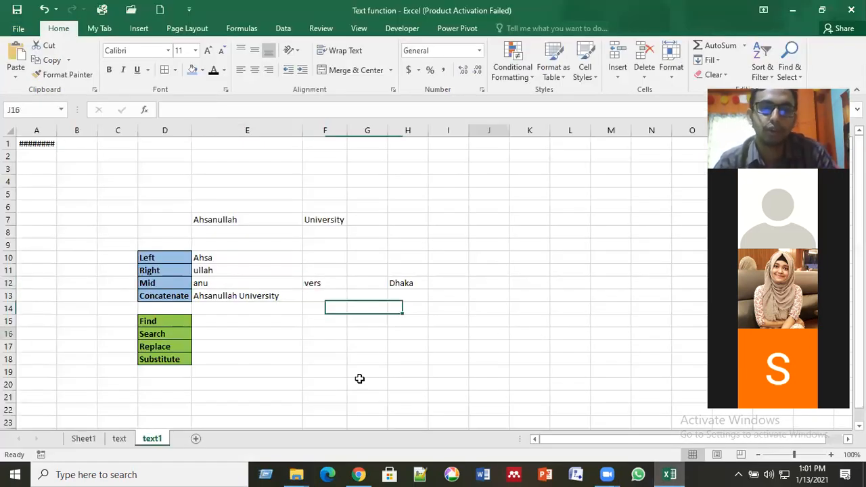
# Add a new blank worksheet after the text1 sheet.
pyautogui.click(196, 440)
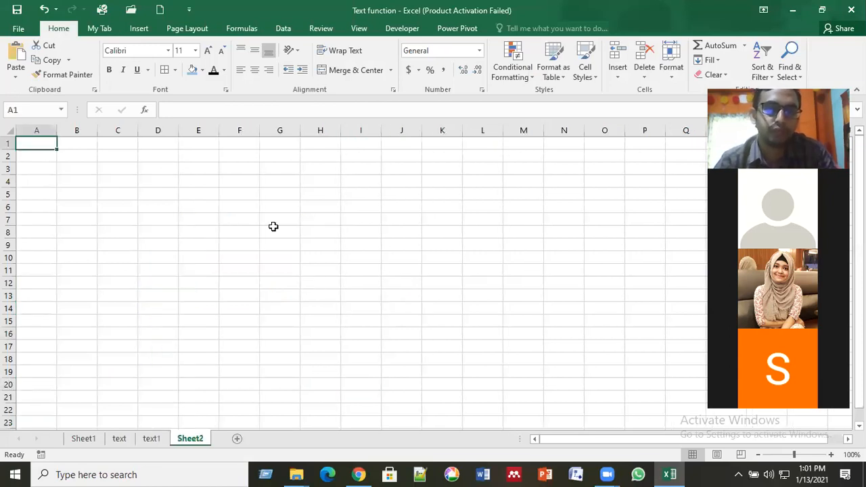
pyautogui.click(320, 283)
pyautogui.click(273, 229)
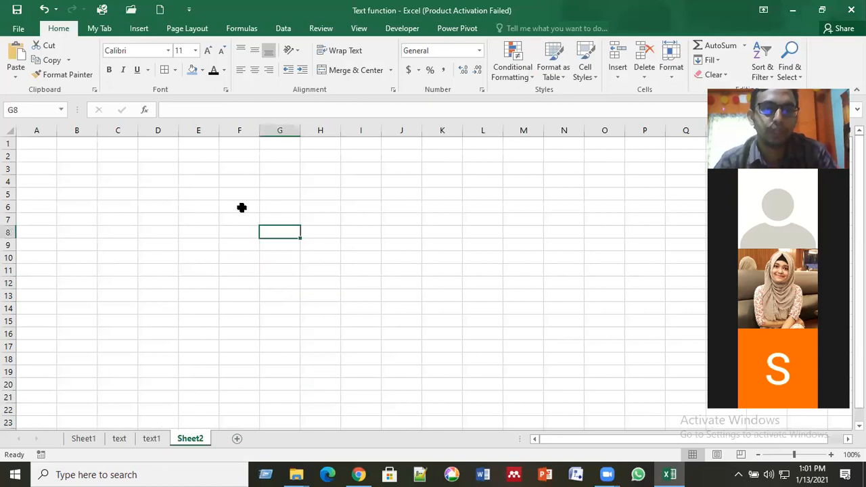
pyautogui.click(242, 208)
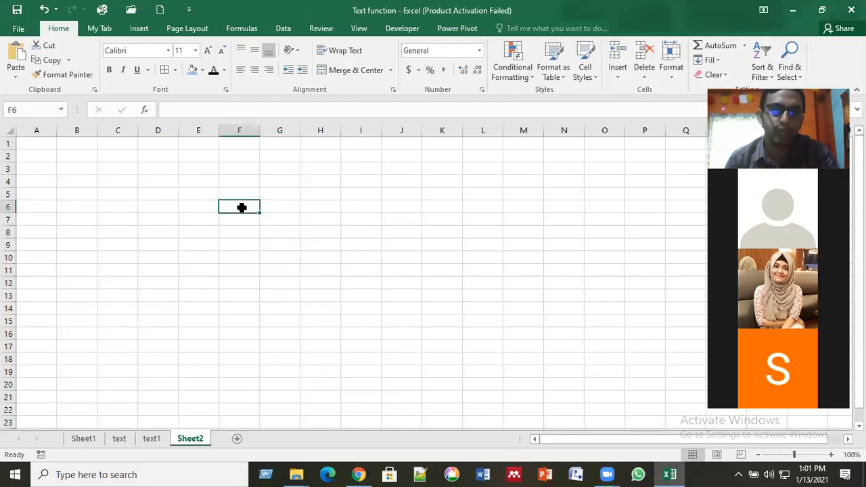
pyautogui.press('Right')
pyautogui.press('Left')
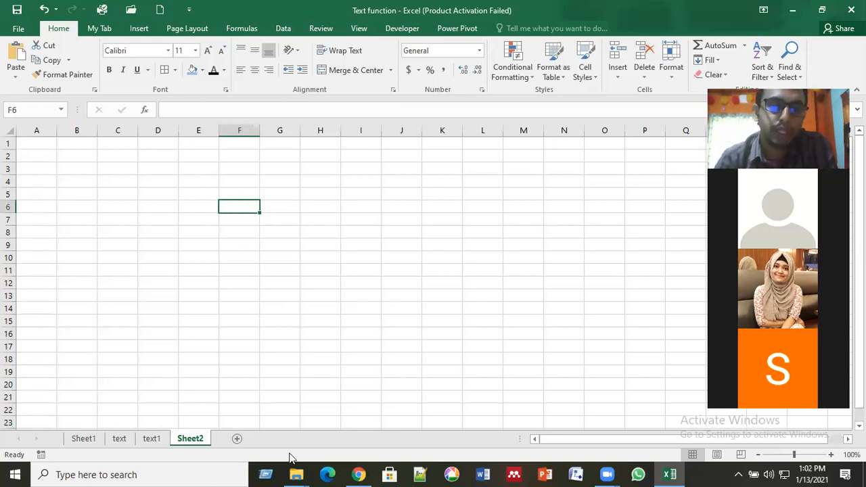
pyautogui.click(290, 262)
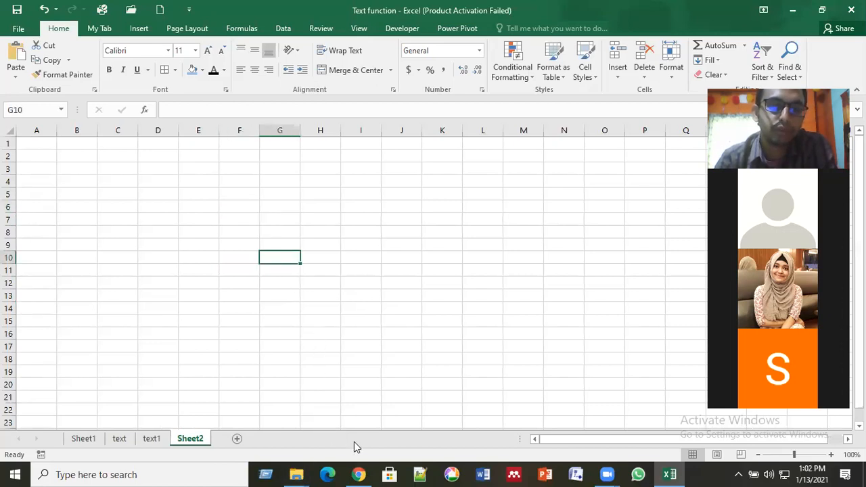
pyautogui.click(458, 269)
pyautogui.click(257, 241)
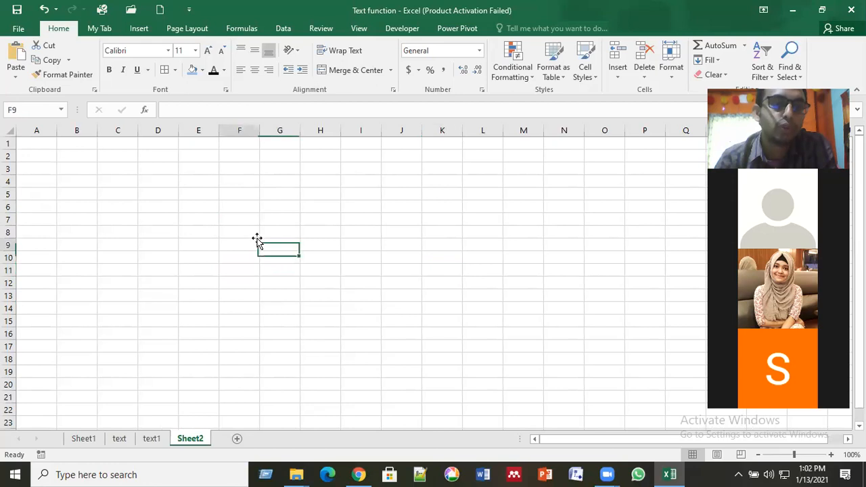
# Enter the formula =NOW() in cell A1 of the new sheet to return the current date and time.
pyautogui.click(42, 142)
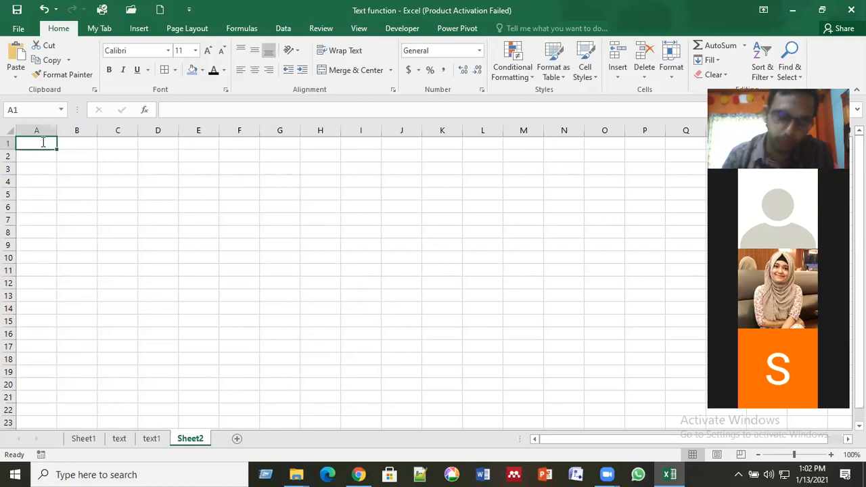
pyautogui.write('=')
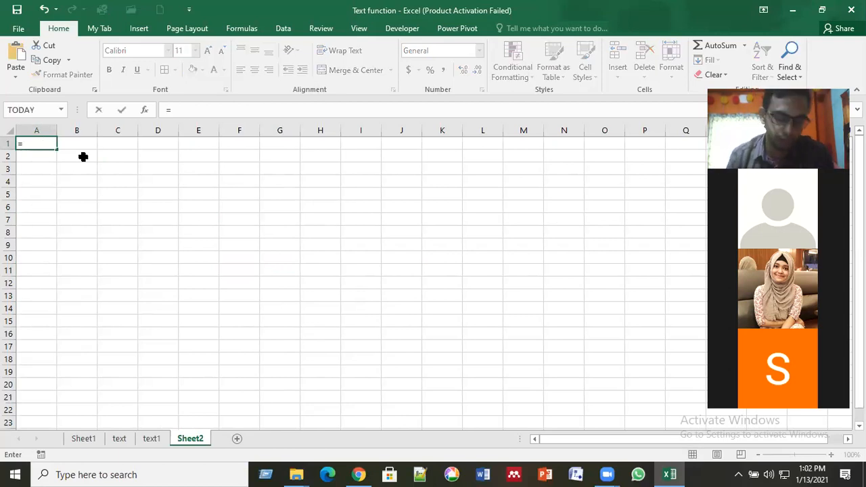
pyautogui.write('NOW')
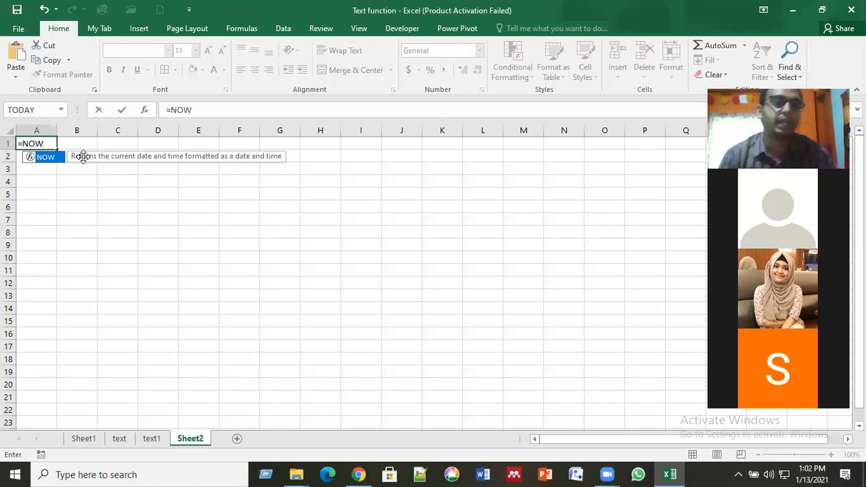
pyautogui.doubleClick(46, 156)
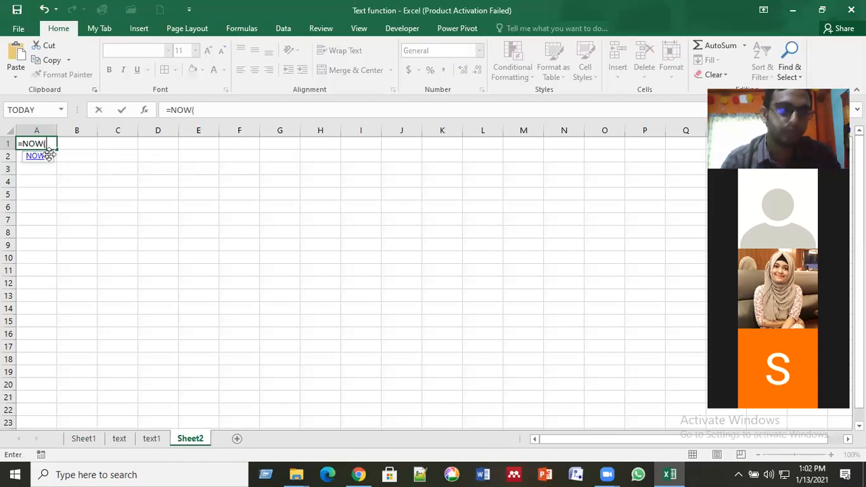
pyautogui.write(')')
pyautogui.press('Return')
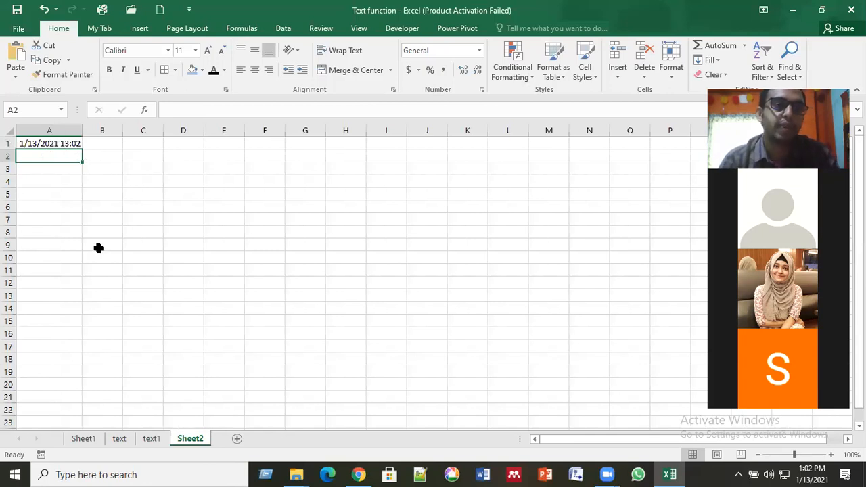
# Clear cell A1 and enter the =NOW() formula in it again.
pyautogui.press('Up')
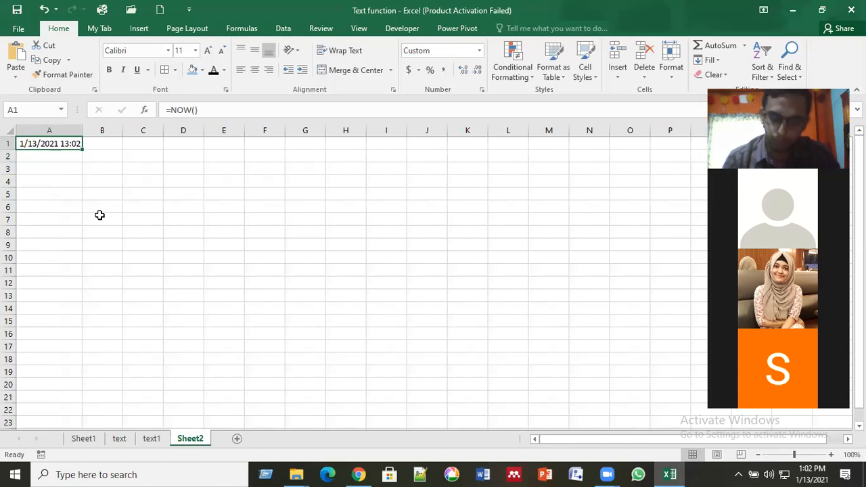
pyautogui.press('Delete')
pyautogui.write('=N')
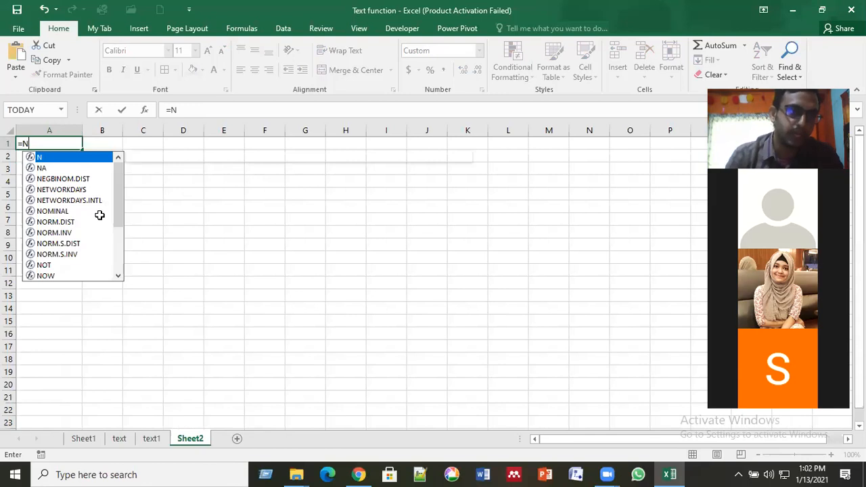
pyautogui.write('OW')
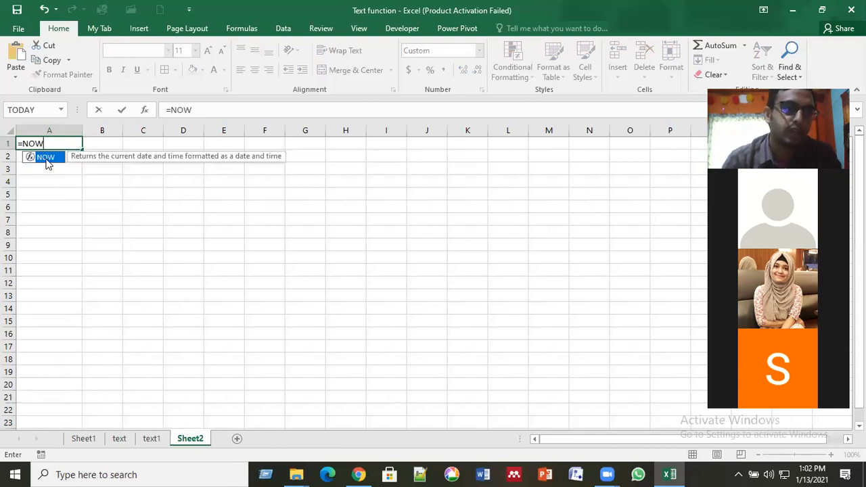
pyautogui.write('(')
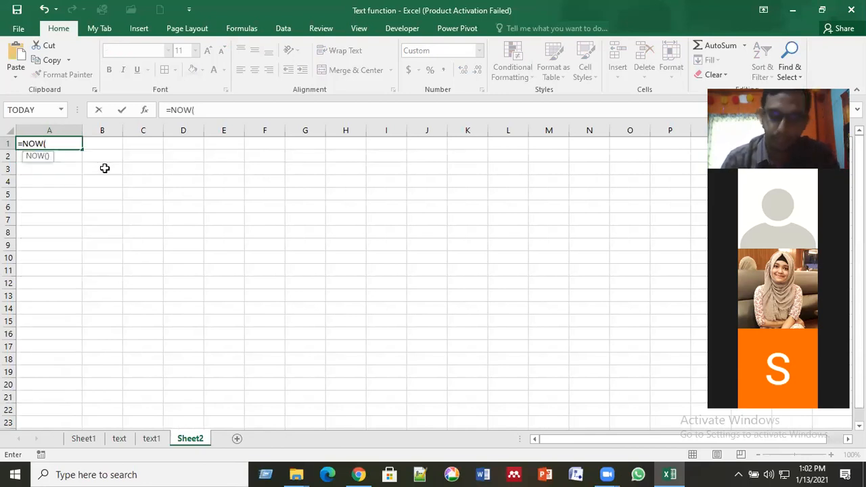
pyautogui.press('Return')
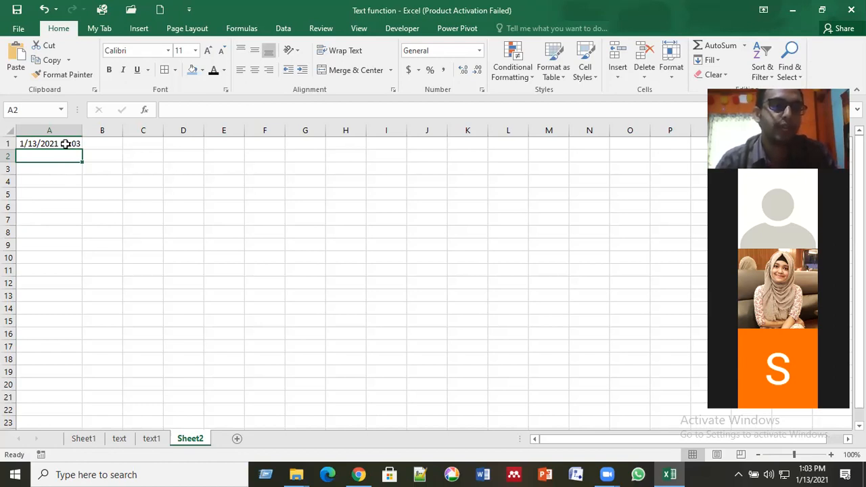
pyautogui.click(66, 143)
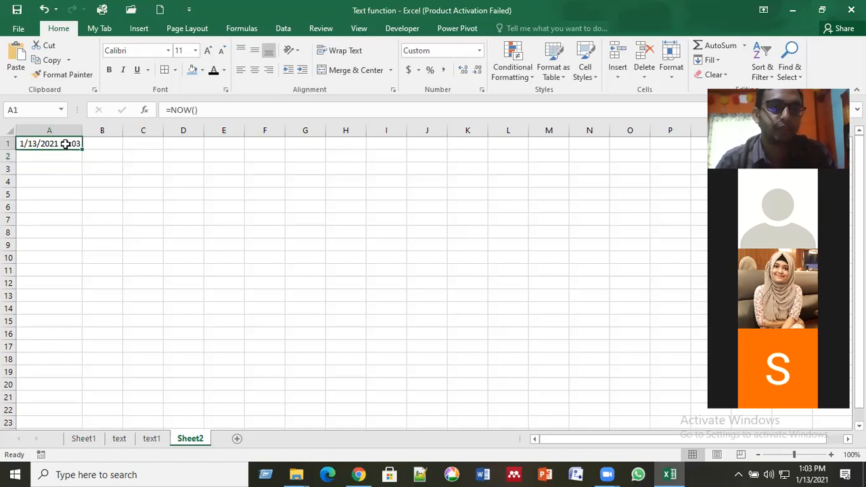
pyautogui.click(140, 218)
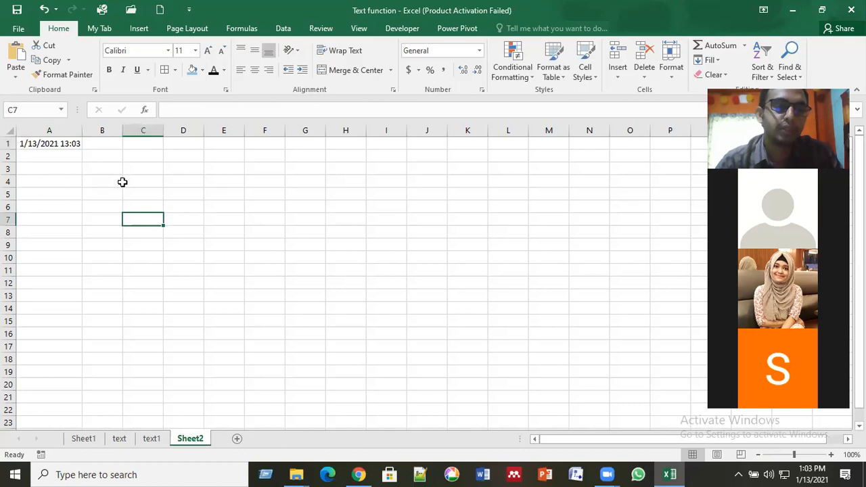
pyautogui.click(74, 146)
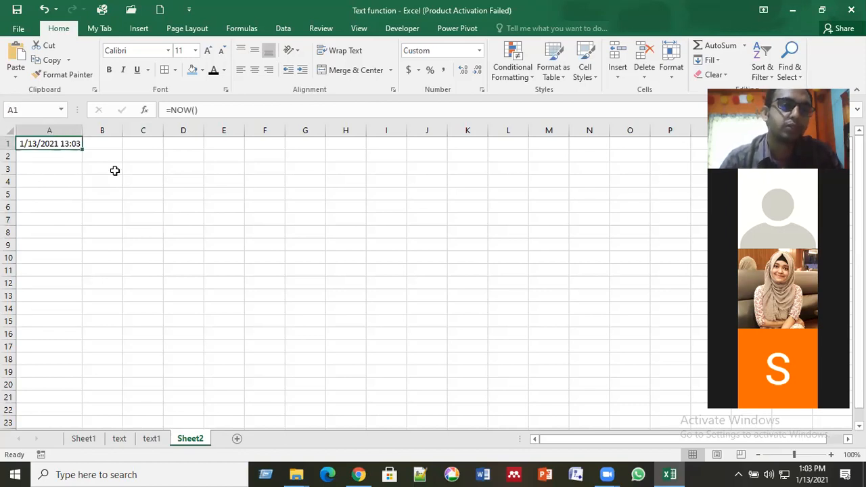
pyautogui.click(105, 231)
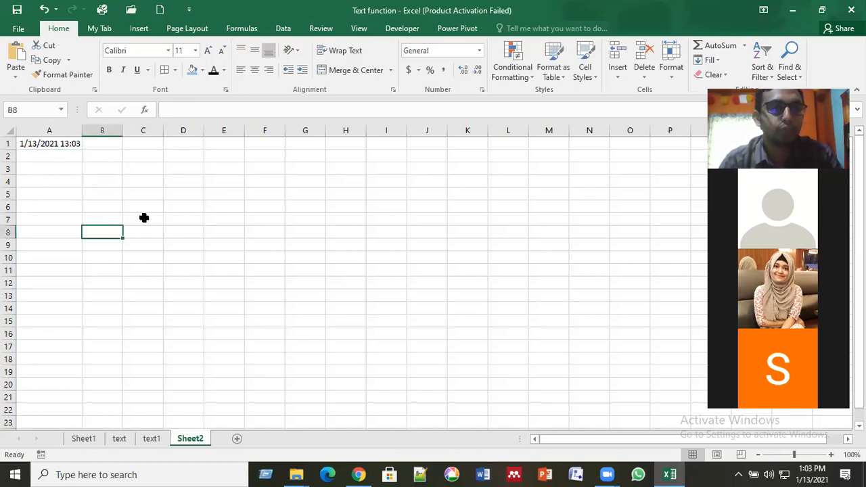
pyautogui.click(67, 152)
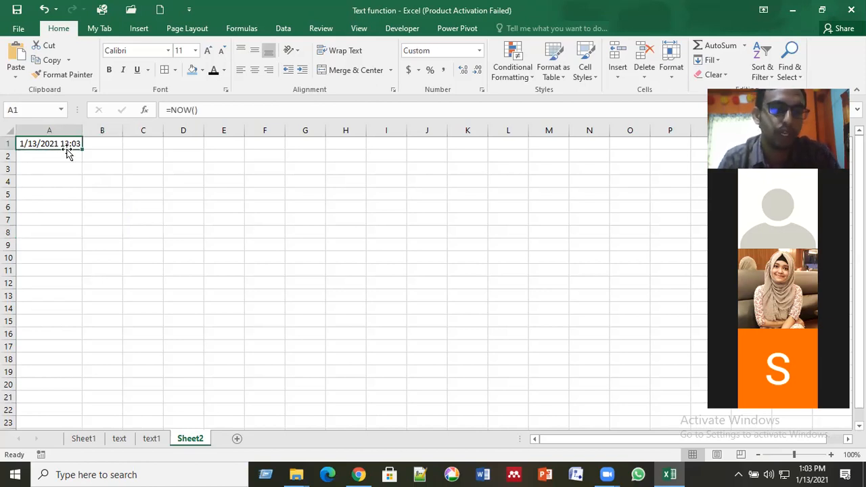
pyautogui.click(194, 192)
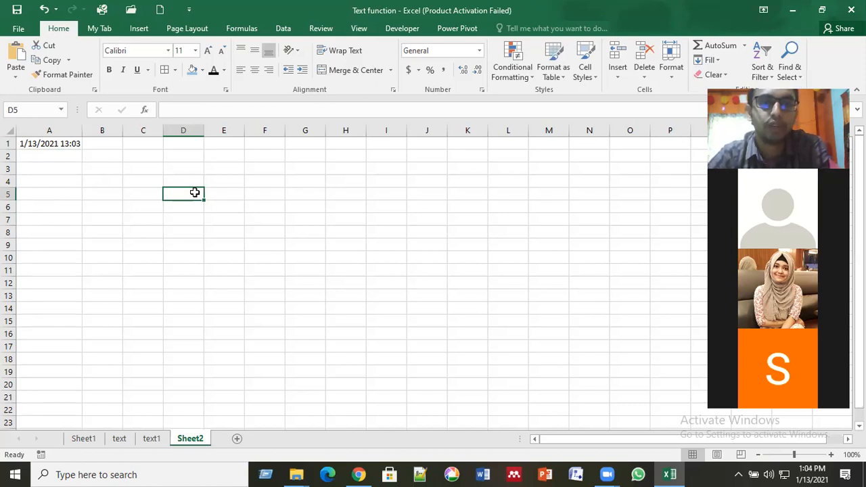
pyautogui.click(159, 217)
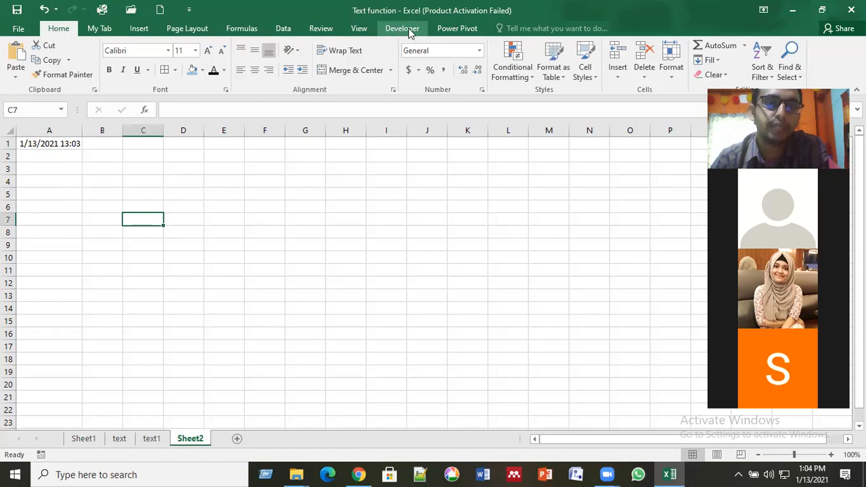
# Review the Developer entry among the main tabs in the Customize Ribbon options, keep it enabled, and display the Developer commands.
pyautogui.click(410, 33)
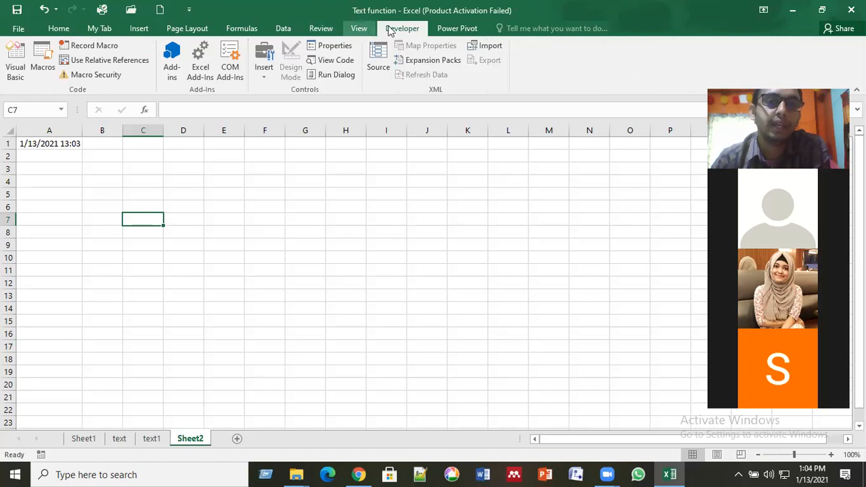
pyautogui.click(358, 29)
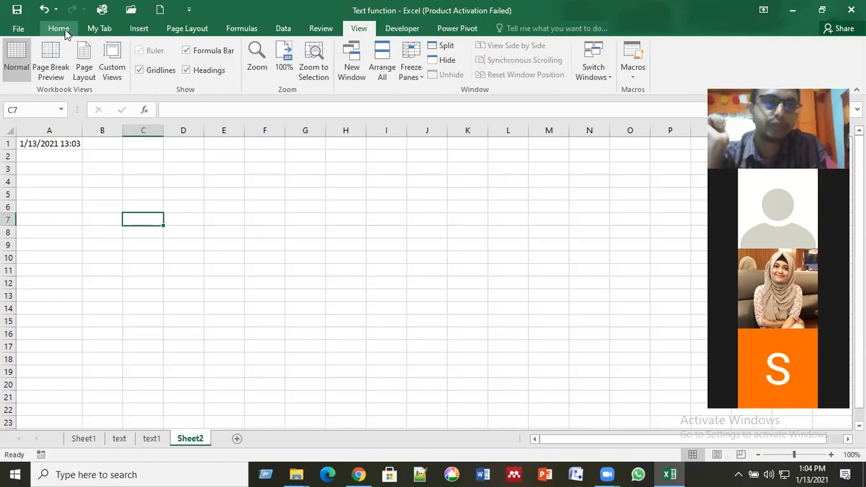
pyautogui.click(19, 29)
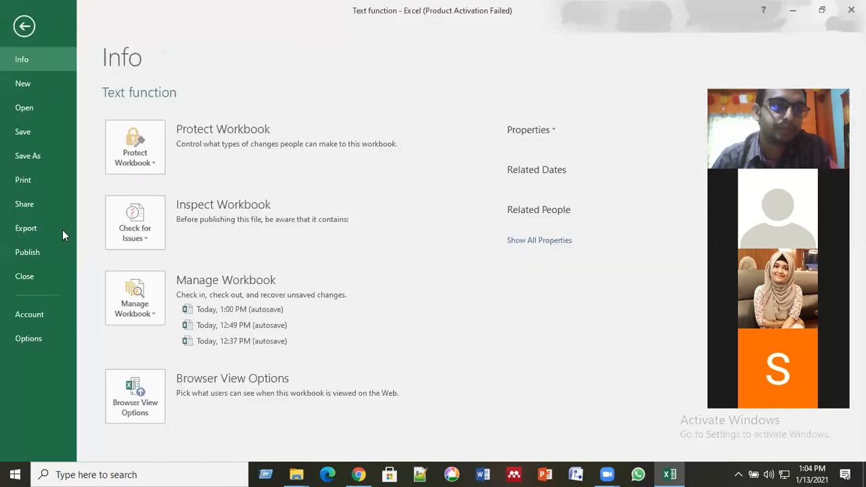
pyautogui.click(30, 339)
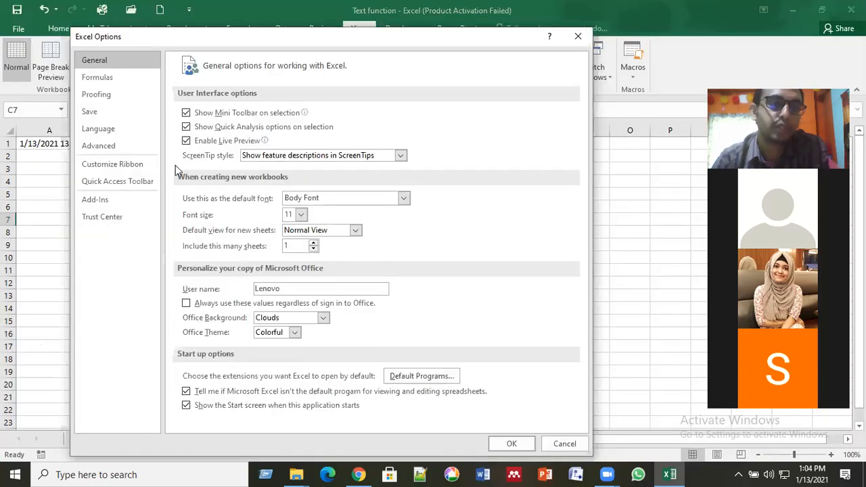
pyautogui.click(137, 166)
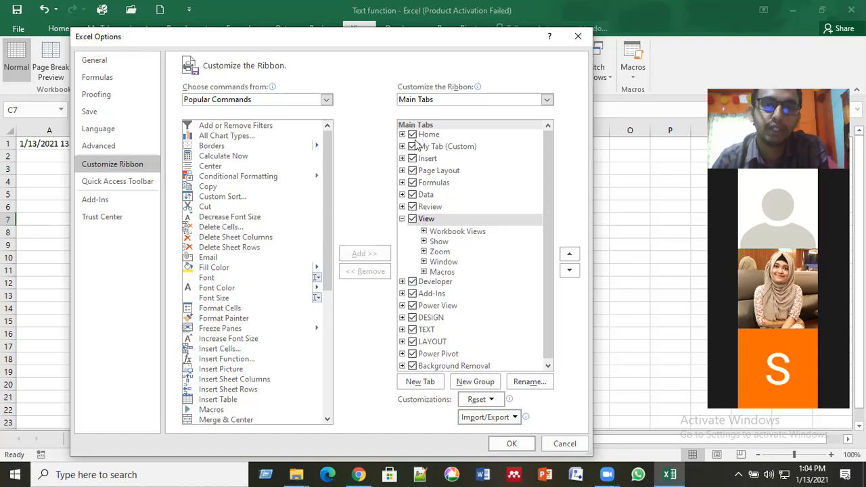
pyautogui.click(413, 282)
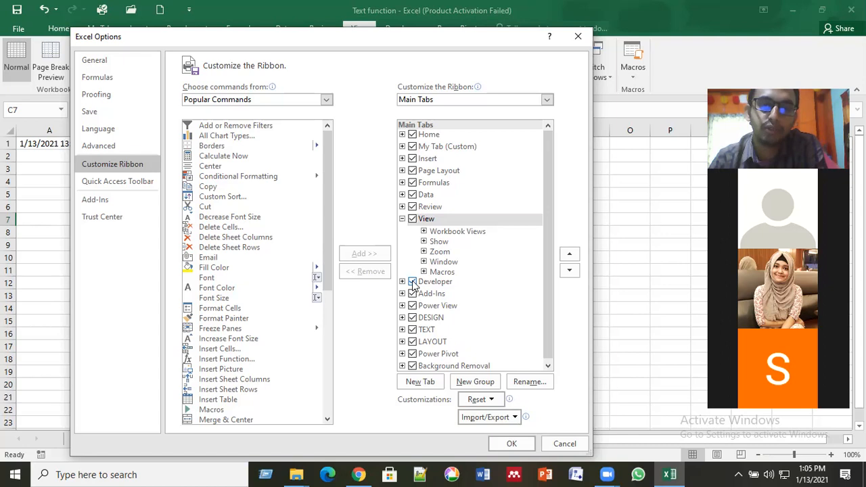
pyautogui.click(510, 444)
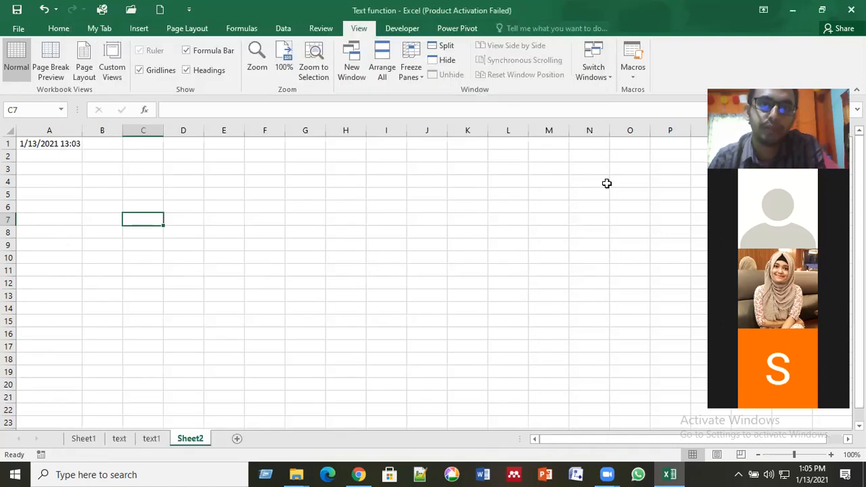
pyautogui.click(398, 32)
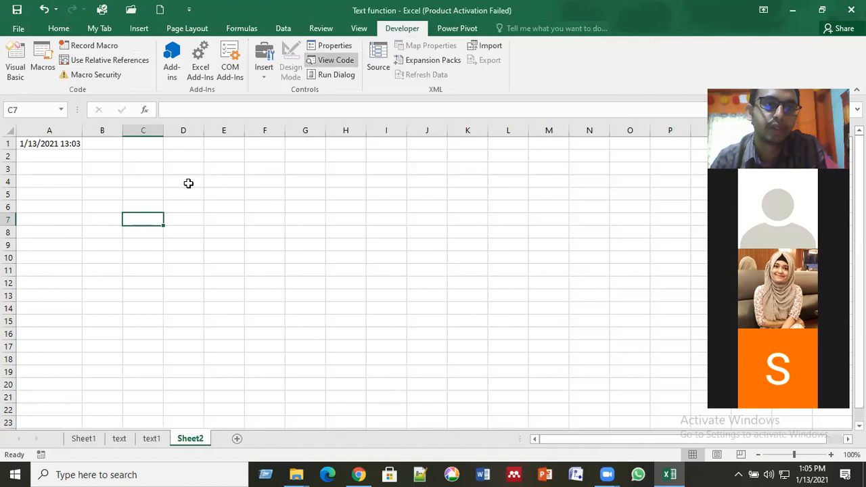
pyautogui.click(195, 243)
pyautogui.click(155, 223)
pyautogui.click(234, 242)
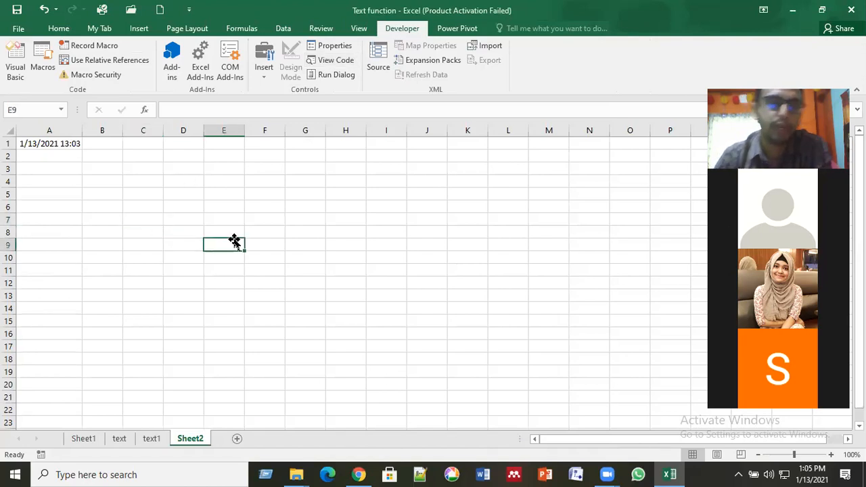
pyautogui.click(62, 30)
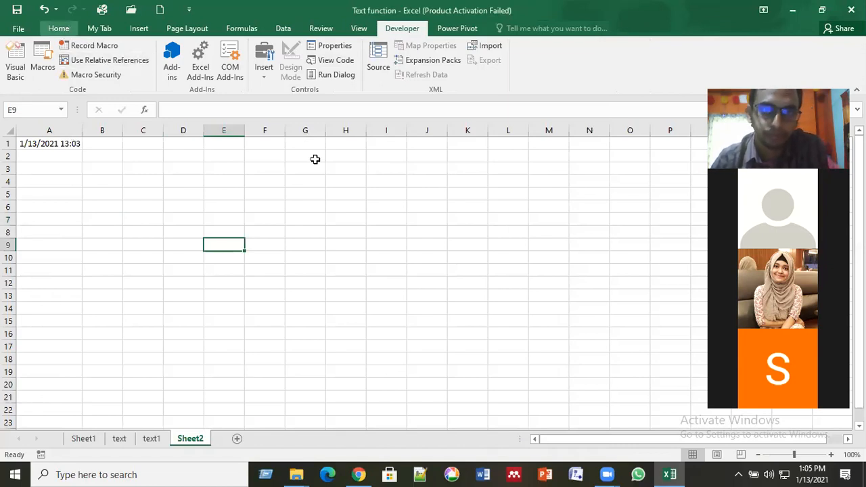
pyautogui.click(272, 253)
pyautogui.click(111, 245)
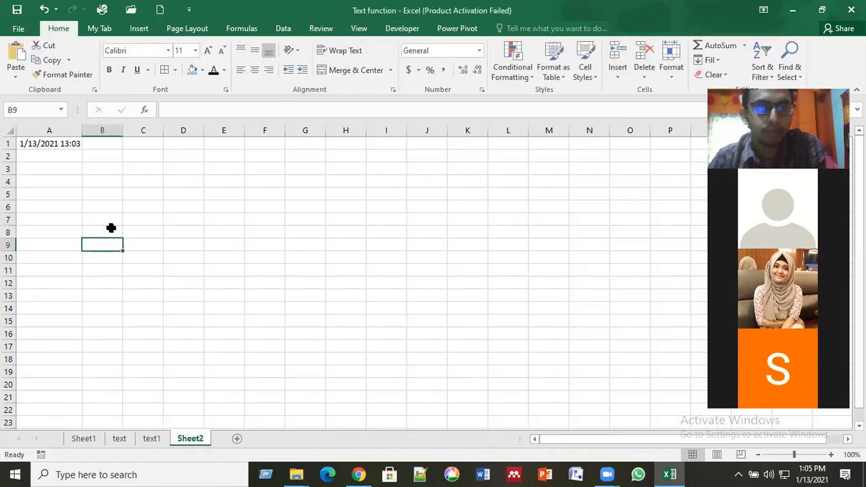
pyautogui.click(108, 220)
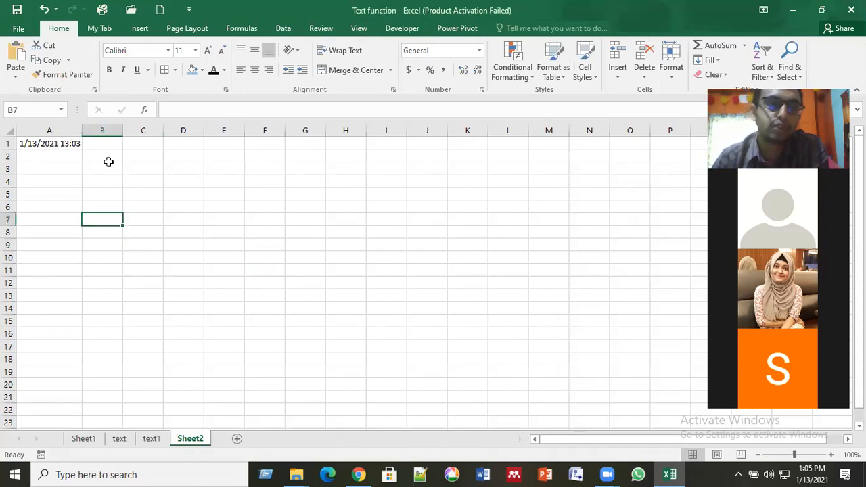
pyautogui.click(140, 30)
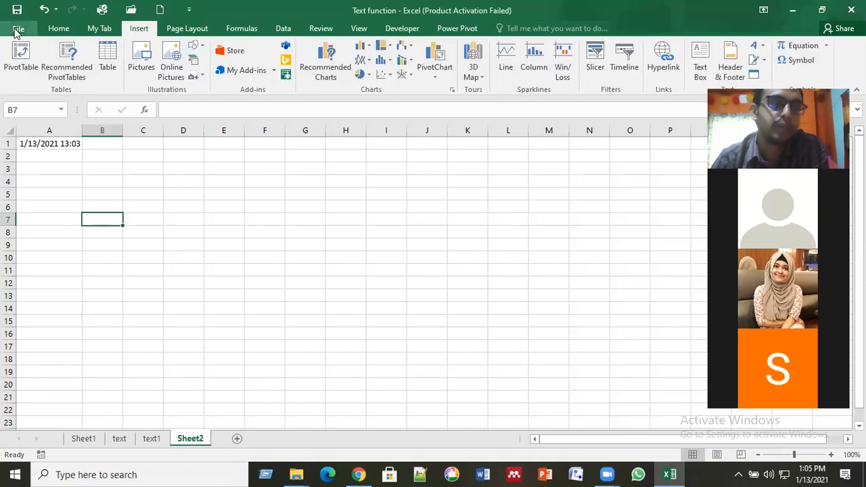
pyautogui.click(54, 30)
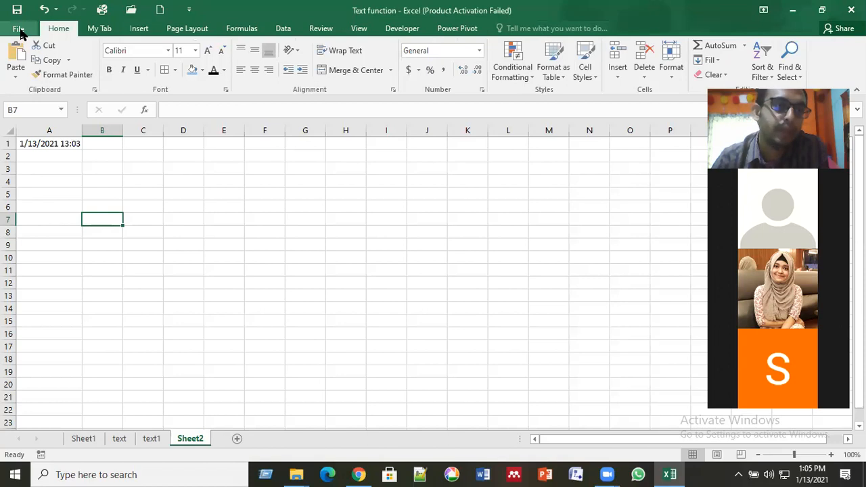
# Collapse the Home entry in the Customize Ribbon options, toggle the Developer entry, and accept the options with Developer enabled.
pyautogui.click(19, 30)
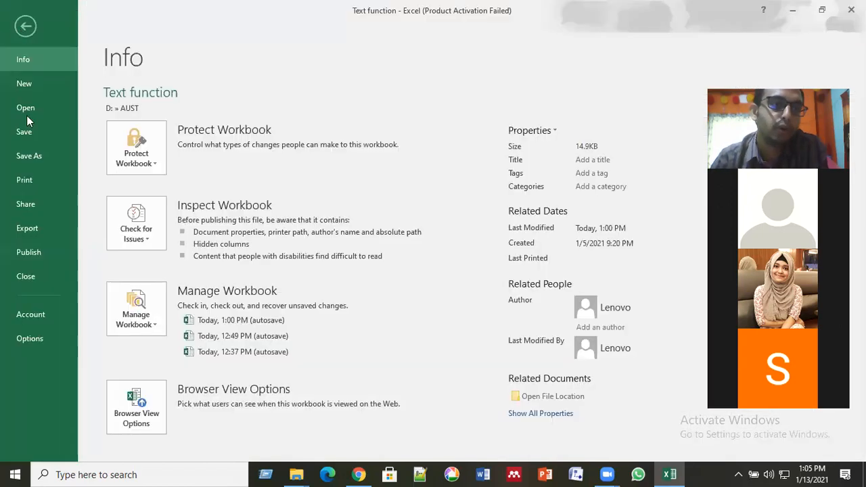
pyautogui.click(30, 340)
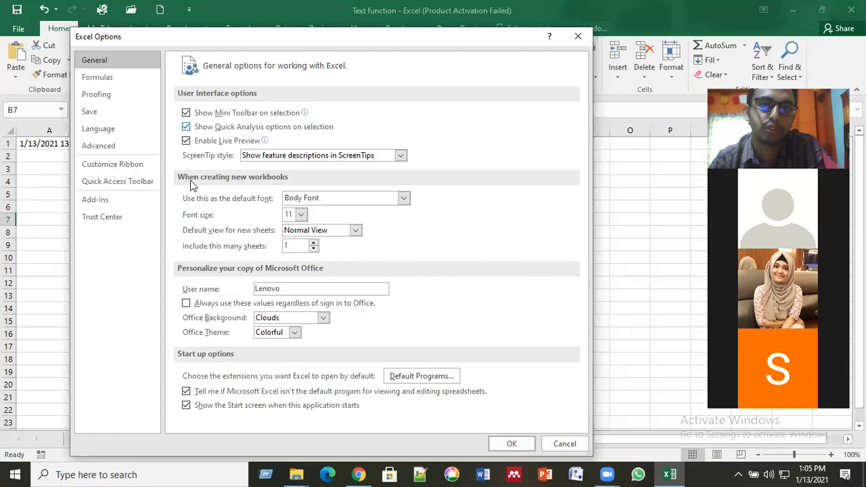
pyautogui.click(115, 166)
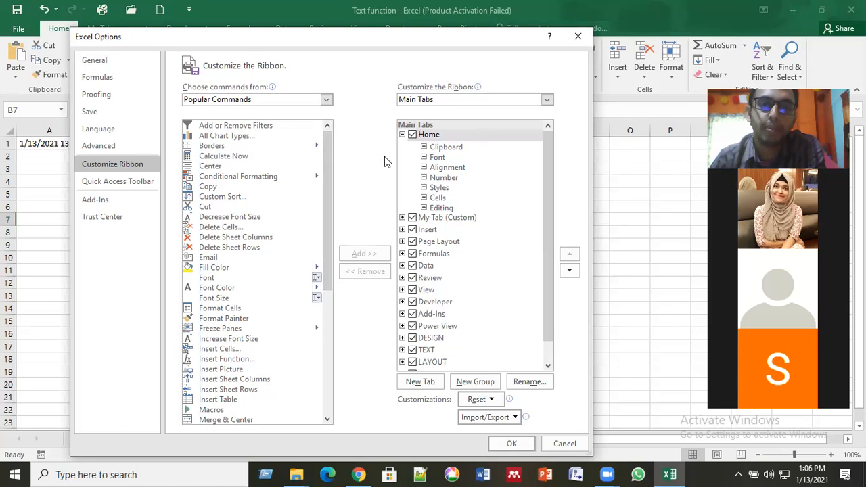
pyautogui.click(402, 135)
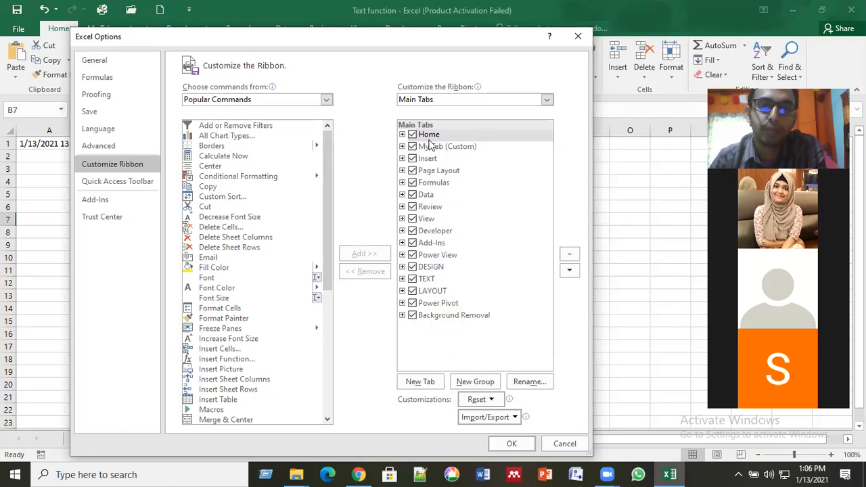
pyautogui.click(412, 232)
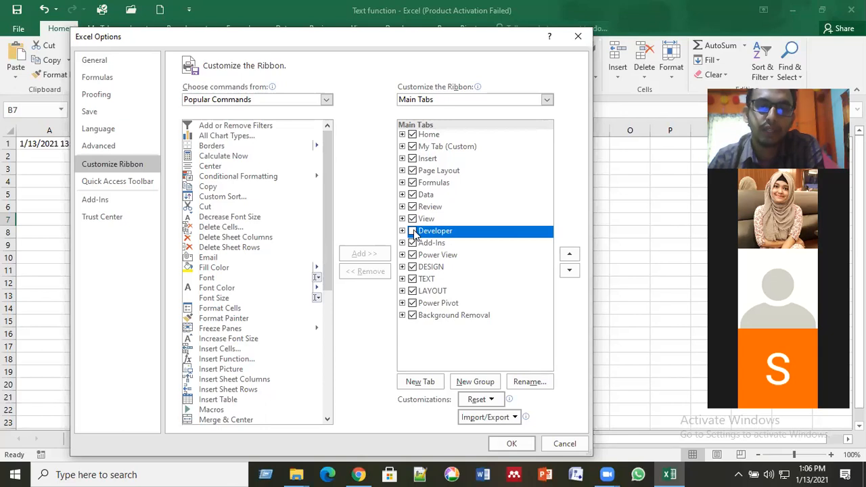
pyautogui.click(413, 231)
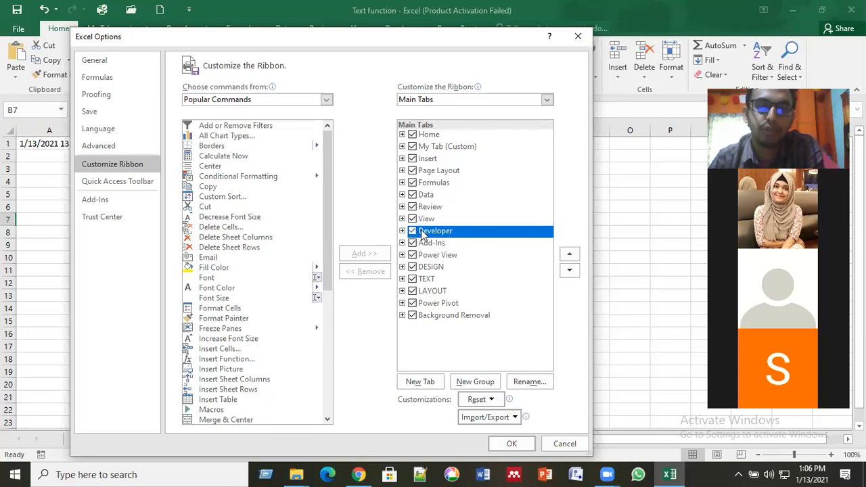
pyautogui.doubleClick(415, 231)
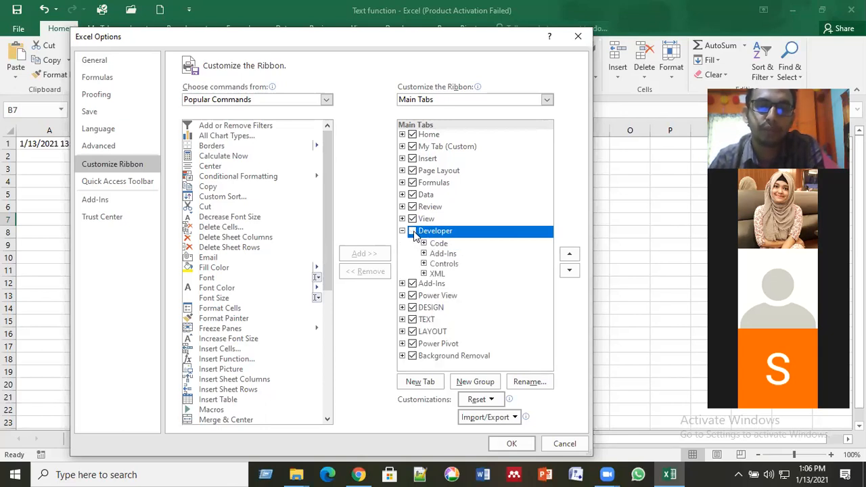
pyautogui.click(512, 444)
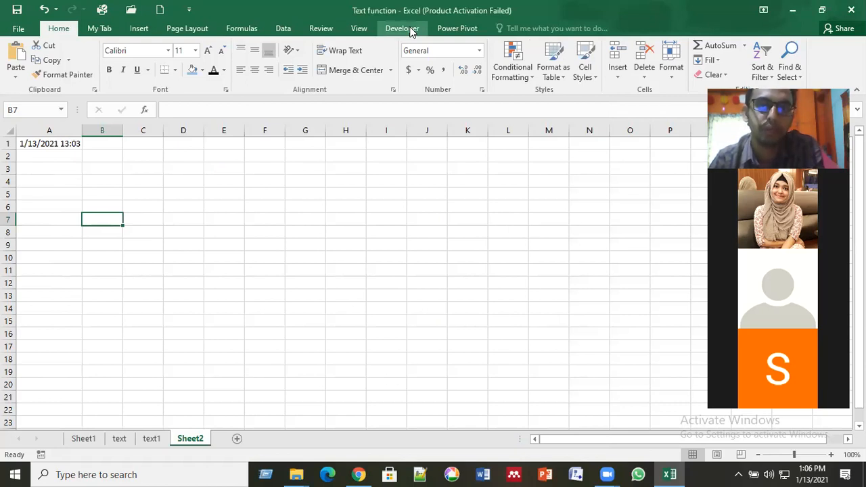
pyautogui.click(264, 270)
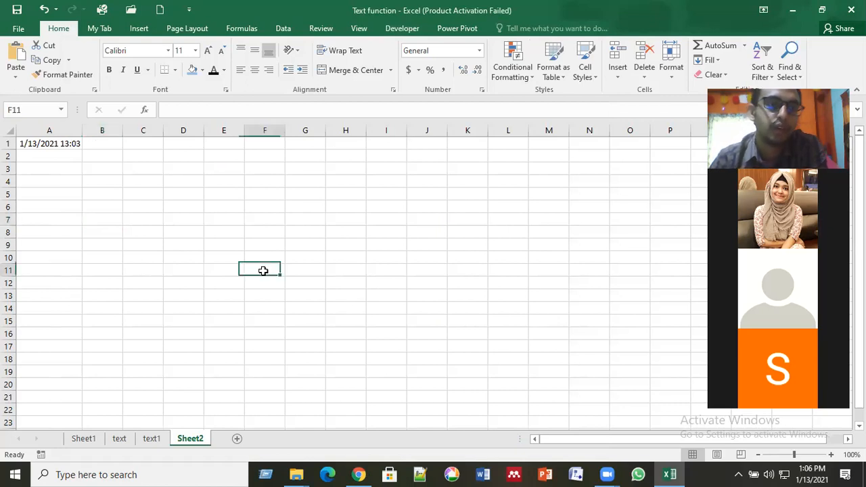
pyautogui.click(100, 244)
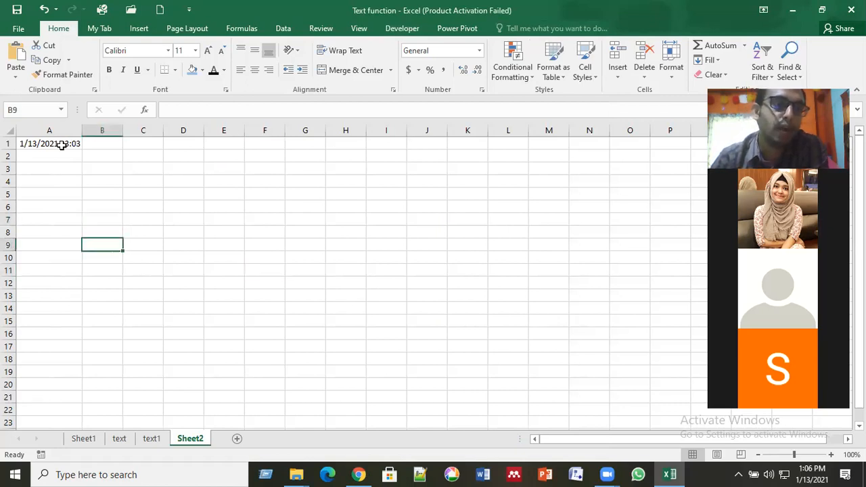
pyautogui.click(61, 146)
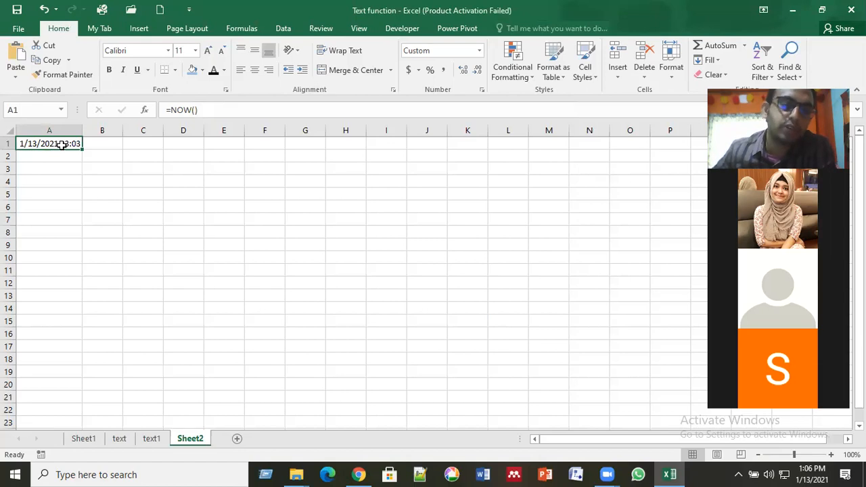
pyautogui.click(131, 215)
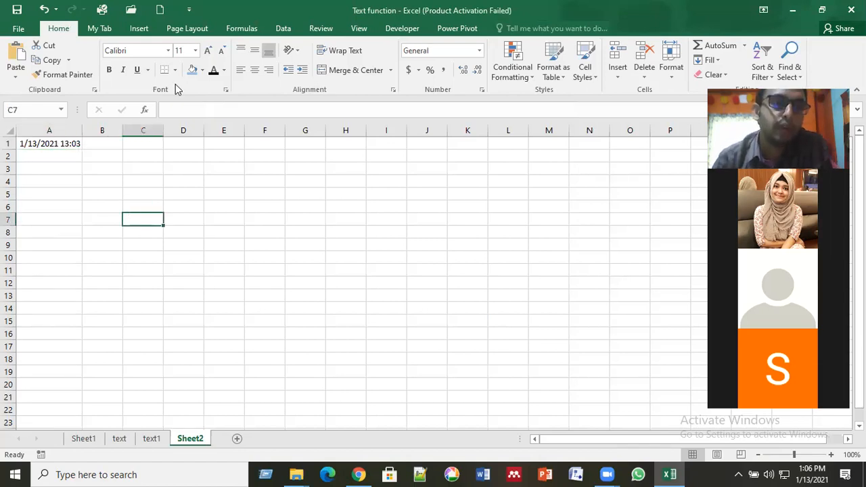
# Insert a large empty text box on Sheet2, starting at column C in row 4 and reaching down to about row 18.
pyautogui.click(139, 30)
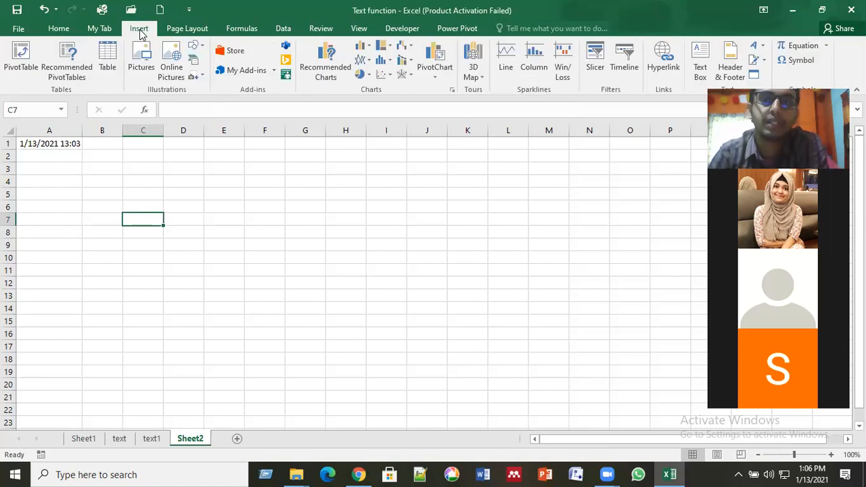
pyautogui.click(701, 63)
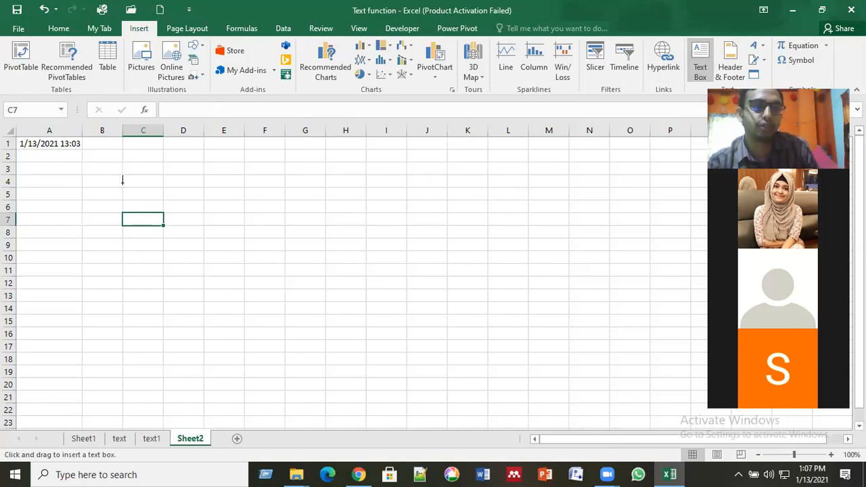
pyautogui.moveTo(123, 183); pyautogui.dragTo(710, 370)
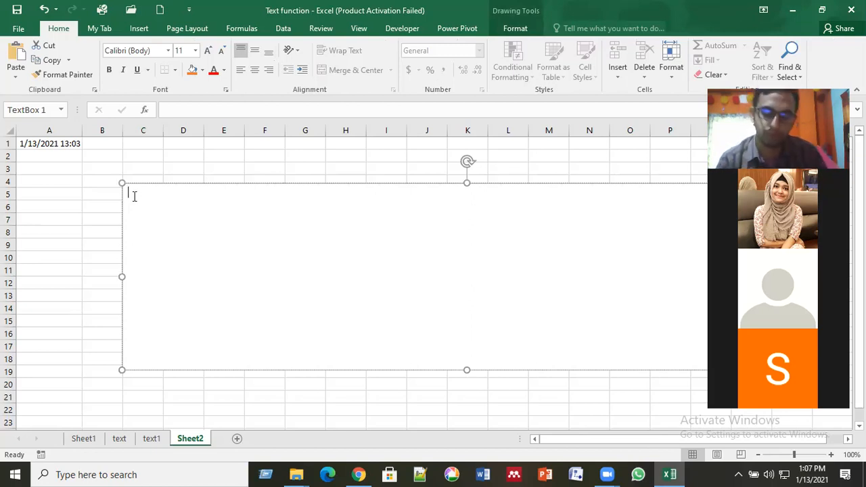
pyautogui.press('BackSpace')
pyautogui.press('BackSpace')
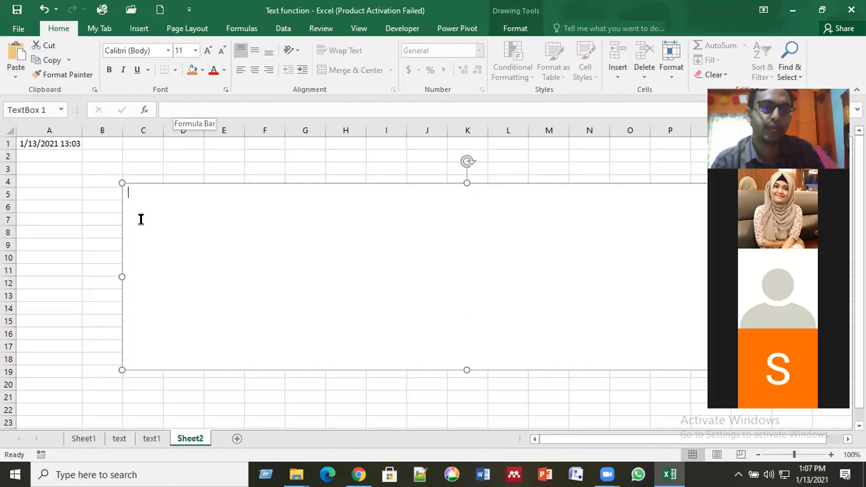
# Link the text box to cell A1 with the formula =$A$1 so it displays the cell's date and time.
pyautogui.click(103, 233)
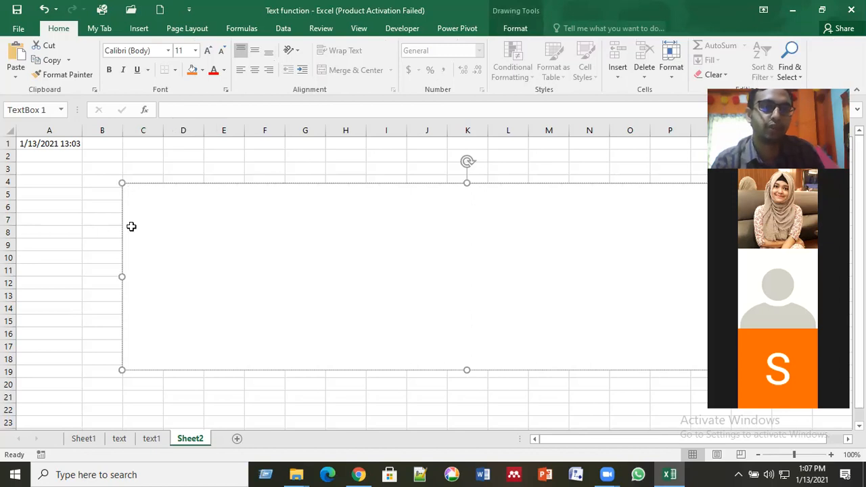
pyautogui.click(199, 209)
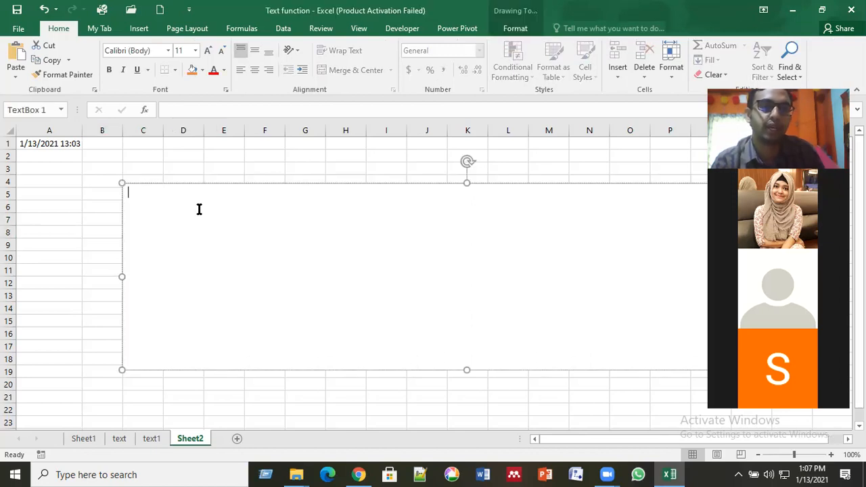
pyautogui.click(186, 111)
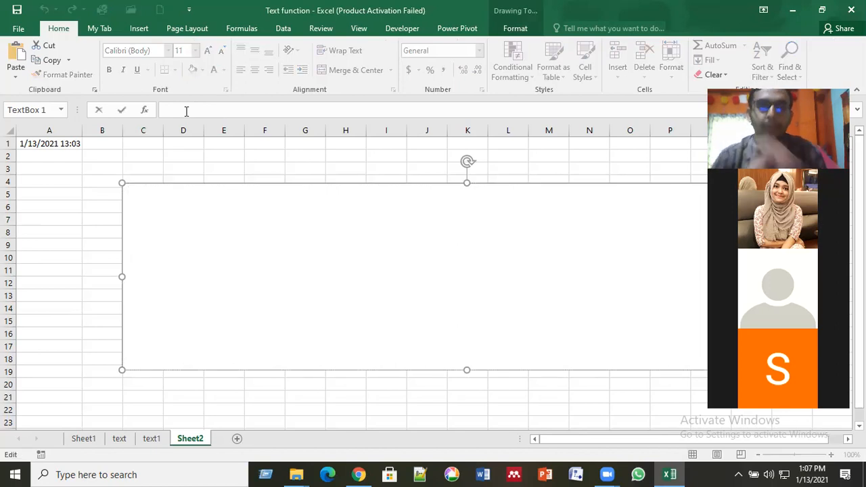
pyautogui.write('=')
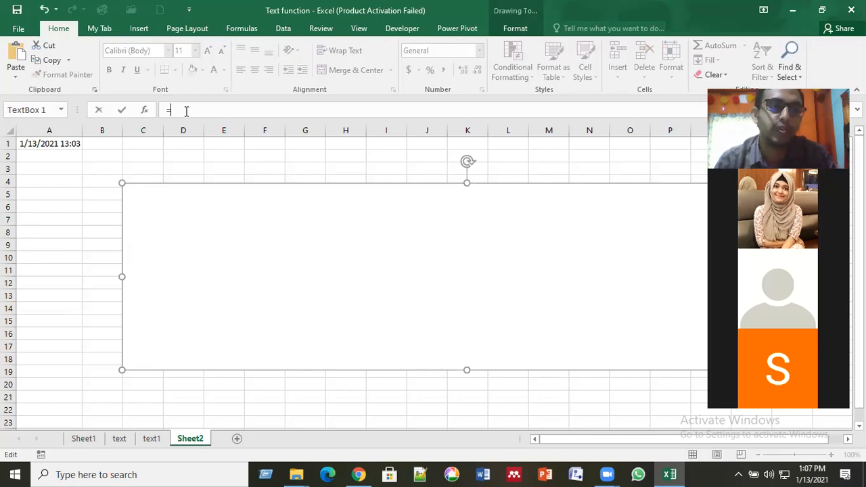
pyautogui.click(43, 143)
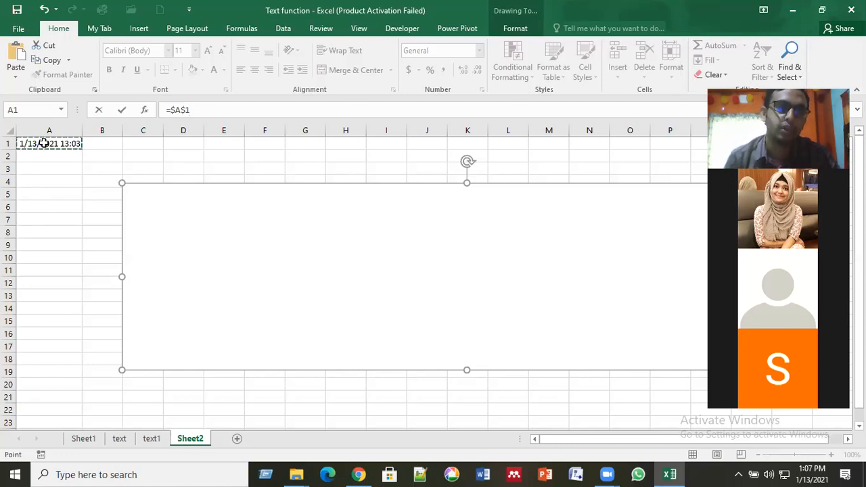
pyautogui.press('Return')
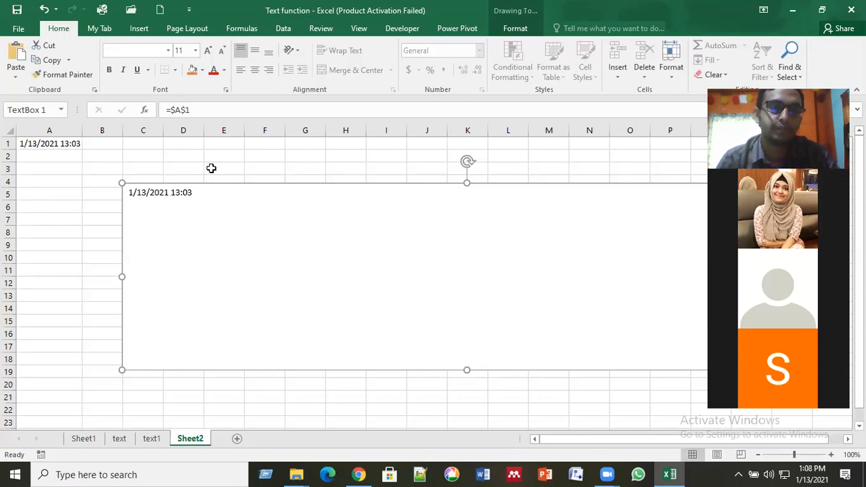
# Remove the cell A1 reference formula from the text box.
pyautogui.click(202, 116)
pyautogui.press('BackSpace')
pyautogui.press('BackSpace')
pyautogui.press('BackSpace')
pyautogui.press('BackSpace')
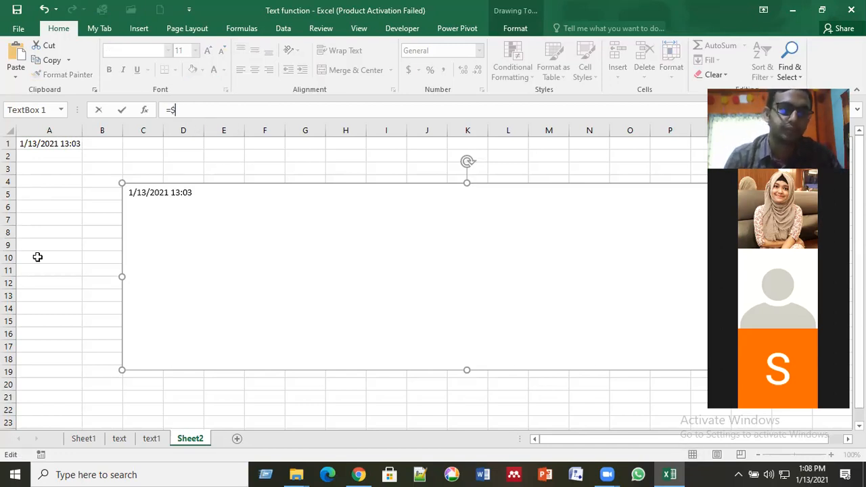
pyautogui.press('BackSpace')
pyautogui.press('Return')
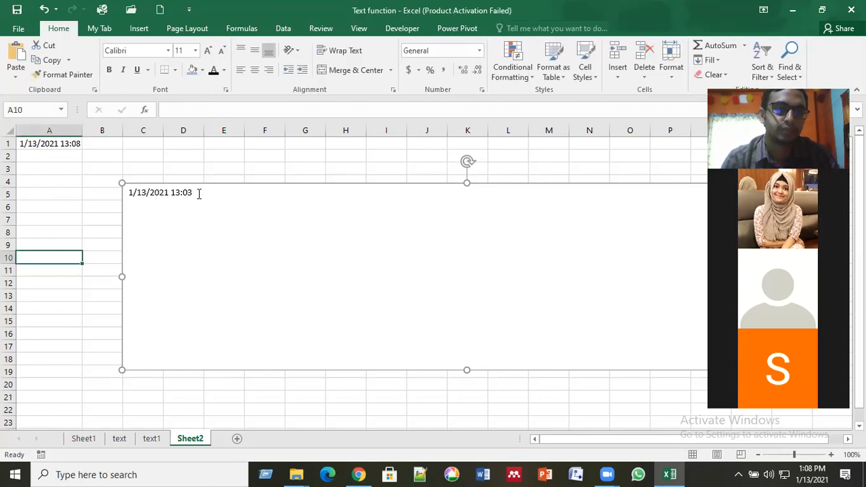
# Delete the remaining date and time text inside the text box, leaving it empty.
pyautogui.click(196, 194)
pyautogui.press('BackSpace')
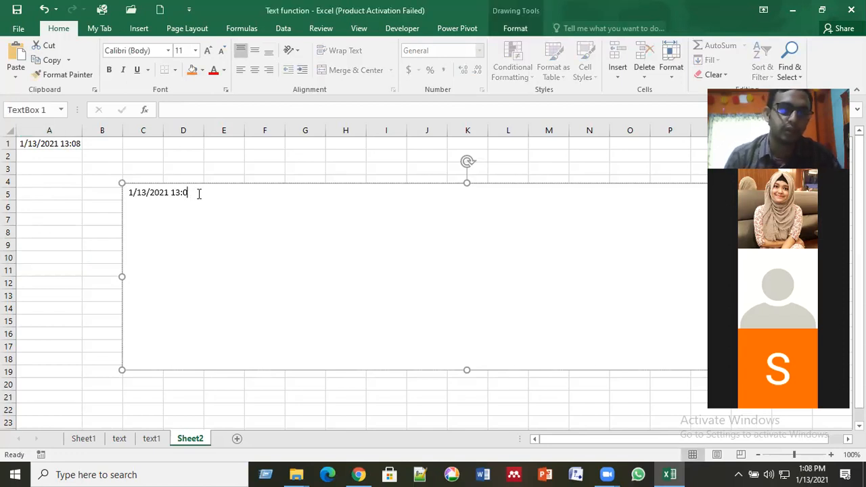
pyautogui.press('BackSpace')
pyautogui.press('BackSpace')
pyautogui.press('BackSpace')
pyautogui.press('BackSpace')
pyautogui.press('BackSpace')
pyautogui.press('BackSpace')
pyautogui.press('BackSpace')
pyautogui.press('BackSpace')
pyautogui.press('BackSpace')
pyautogui.press('BackSpace')
pyautogui.press('BackSpace')
pyautogui.press('BackSpace')
pyautogui.press('BackSpace')
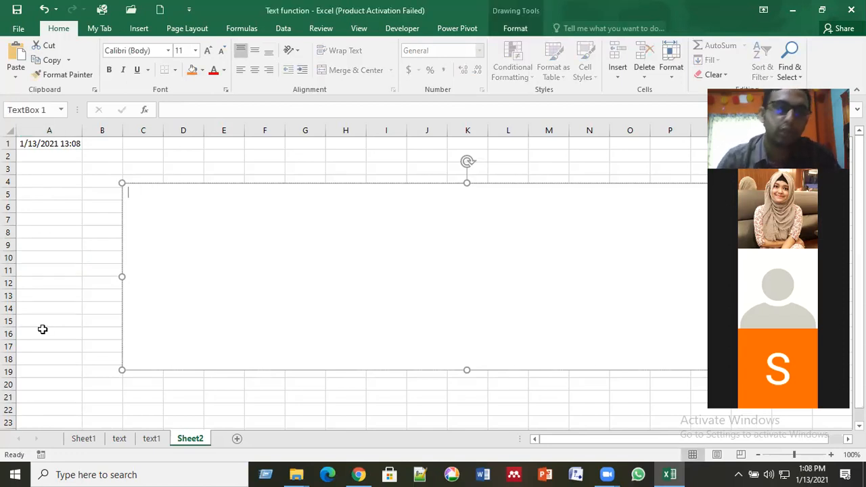
pyautogui.click(43, 330)
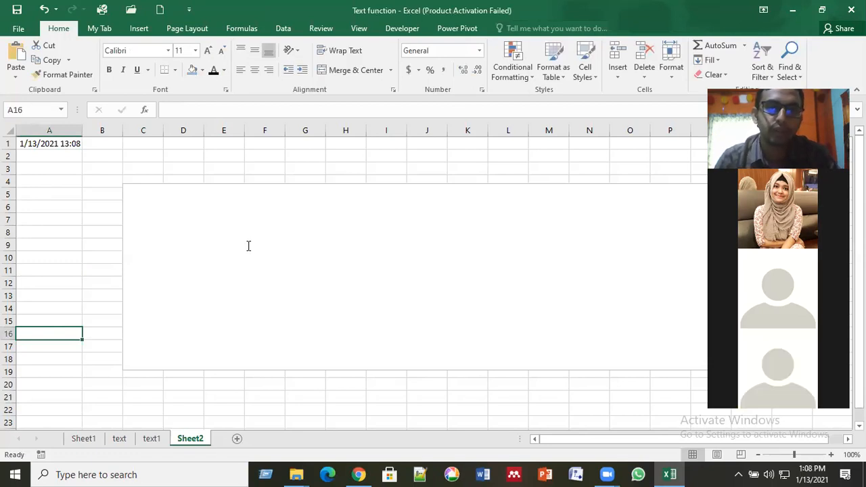
pyautogui.click(248, 246)
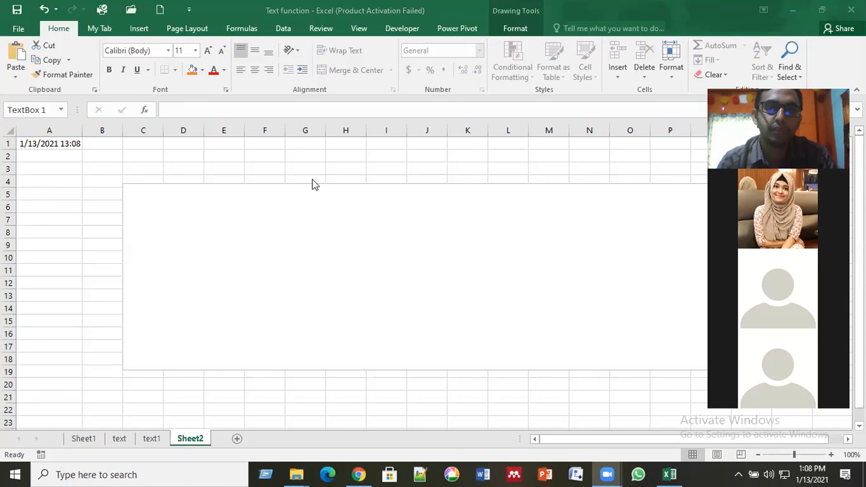
pyautogui.click(235, 202)
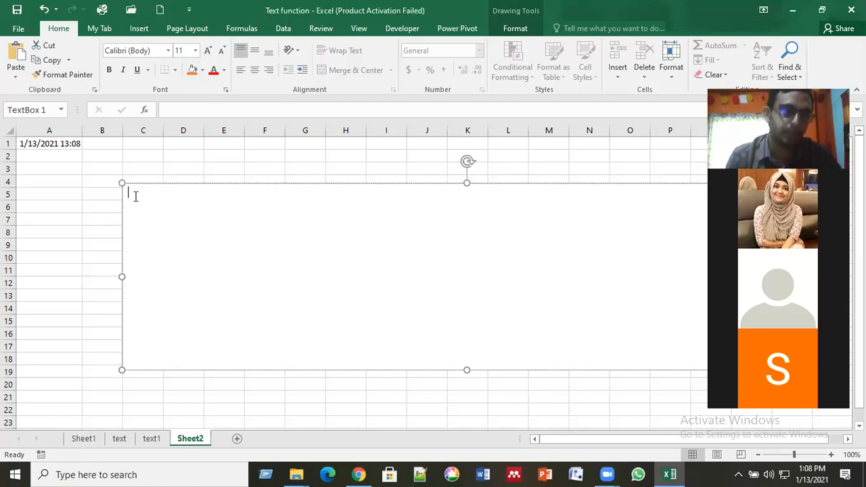
pyautogui.write('GGGGG')
pyautogui.press('BackSpace')
pyautogui.press('BackSpace')
pyautogui.press('BackSpace')
pyautogui.press('BackSpace')
pyautogui.press('BackSpace')
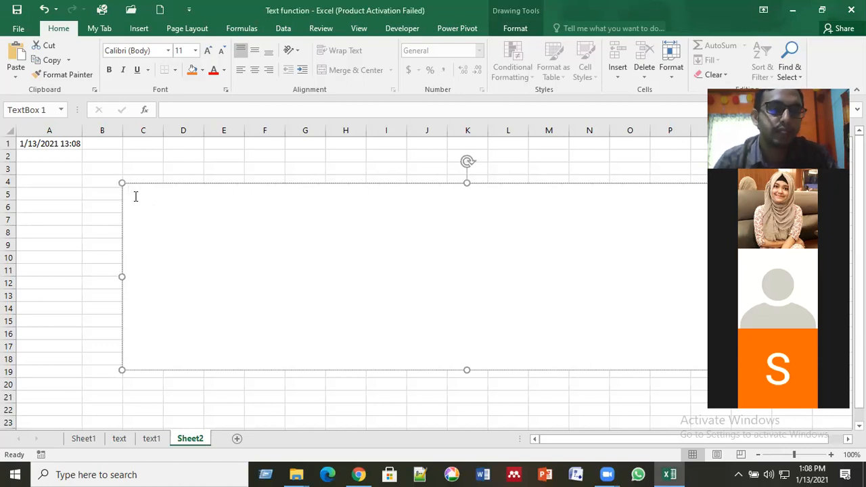
# Link the empty text box to cell A1 again with the formula =$A$1.
pyautogui.click(170, 109)
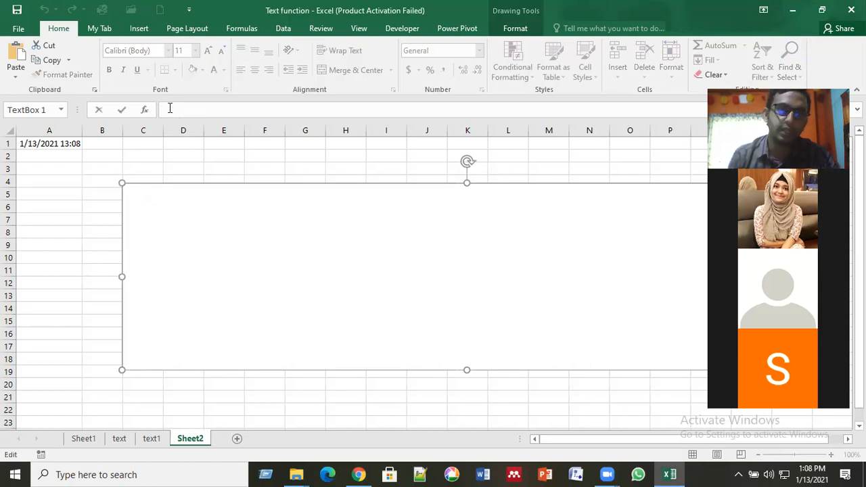
pyautogui.write('=')
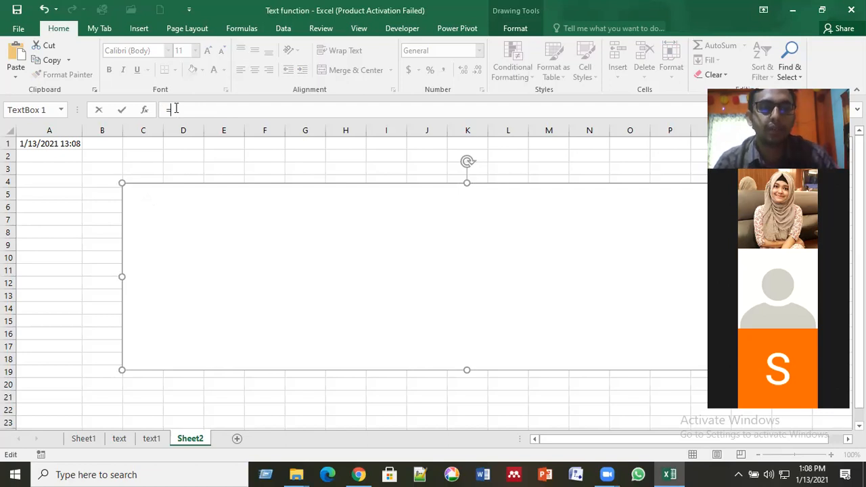
pyautogui.click(52, 144)
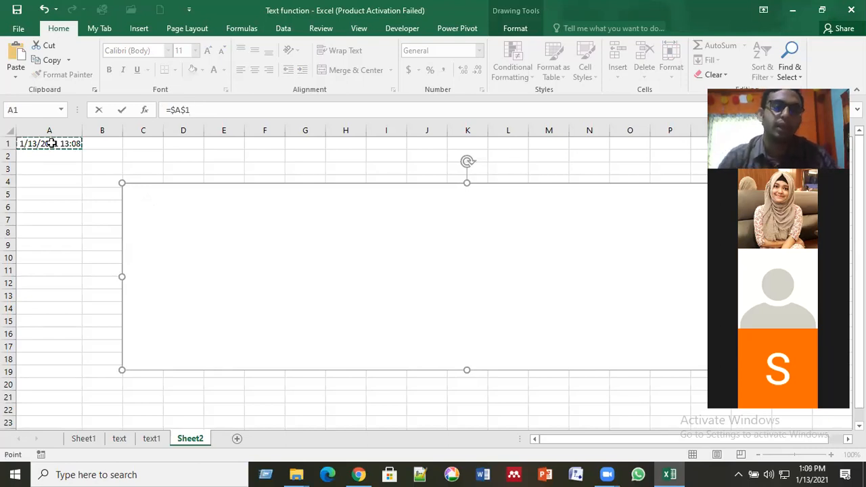
pyautogui.press('Return')
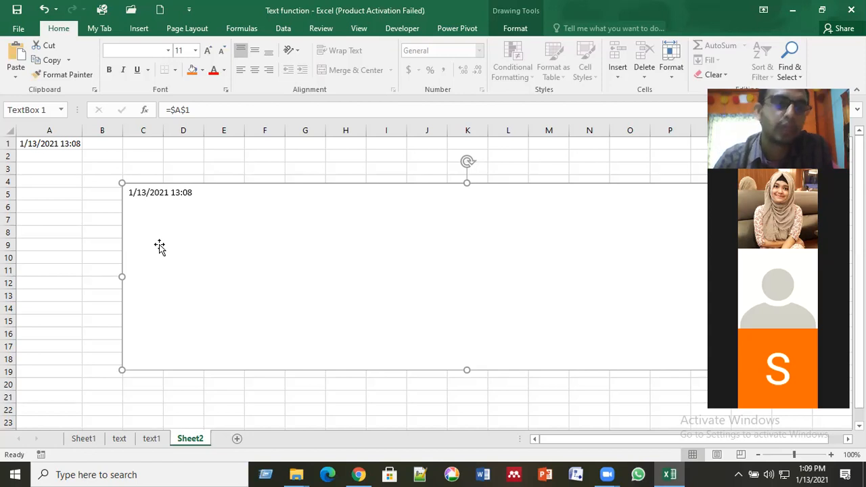
# Format cell A1 as Time with the 1:30:55 PM type so only the time of day is displayed.
pyautogui.click(61, 144)
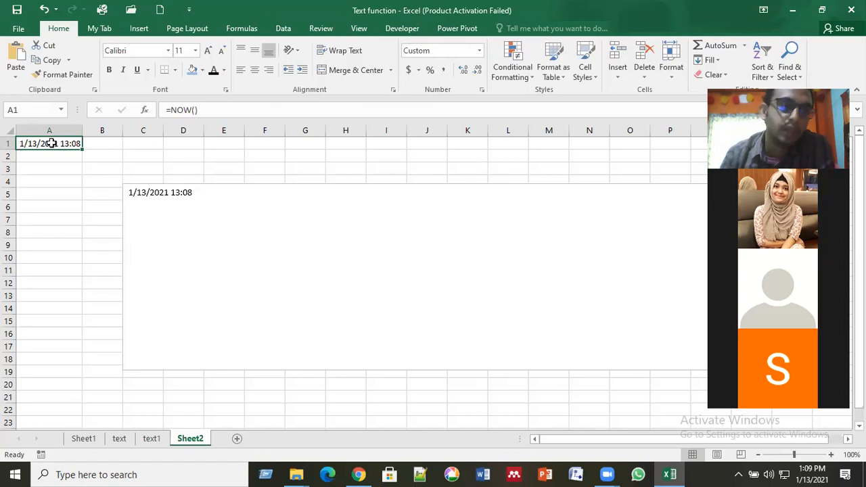
pyautogui.rightClick(52, 144)
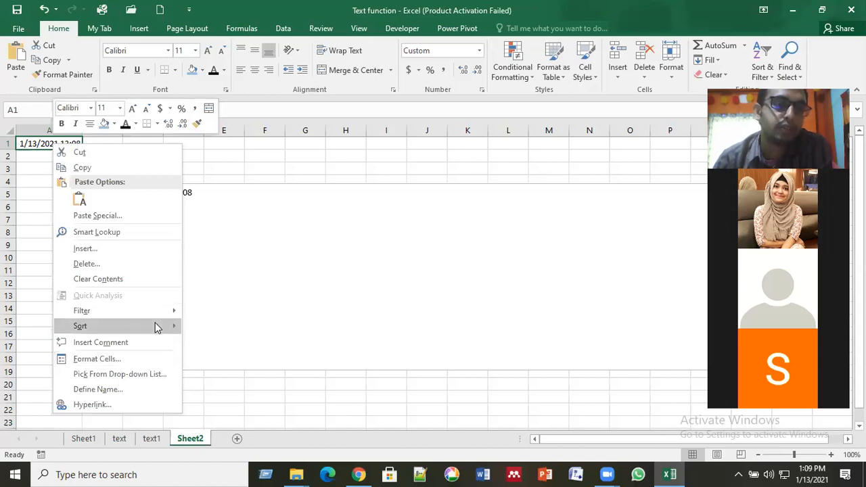
pyautogui.click(118, 363)
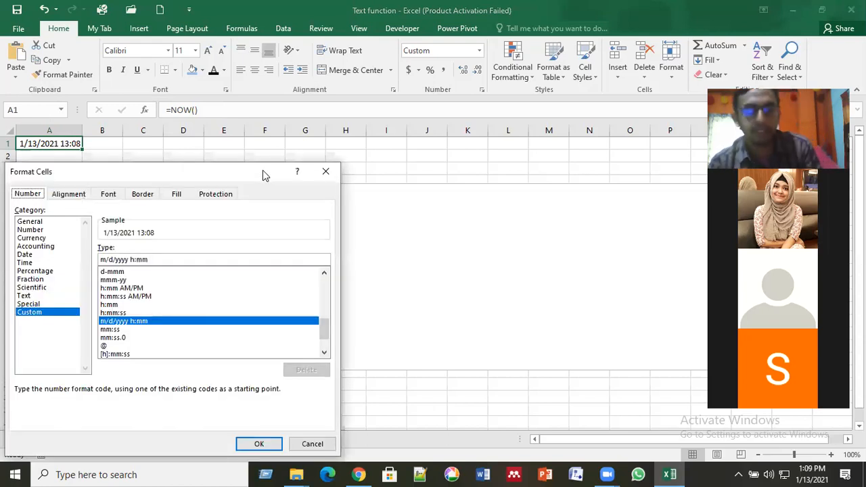
pyautogui.moveTo(263, 170); pyautogui.dragTo(467, 139)
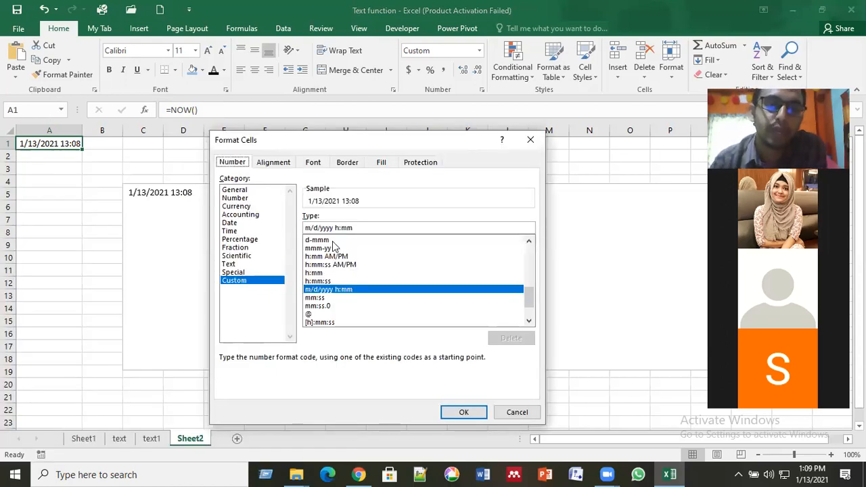
pyautogui.click(230, 231)
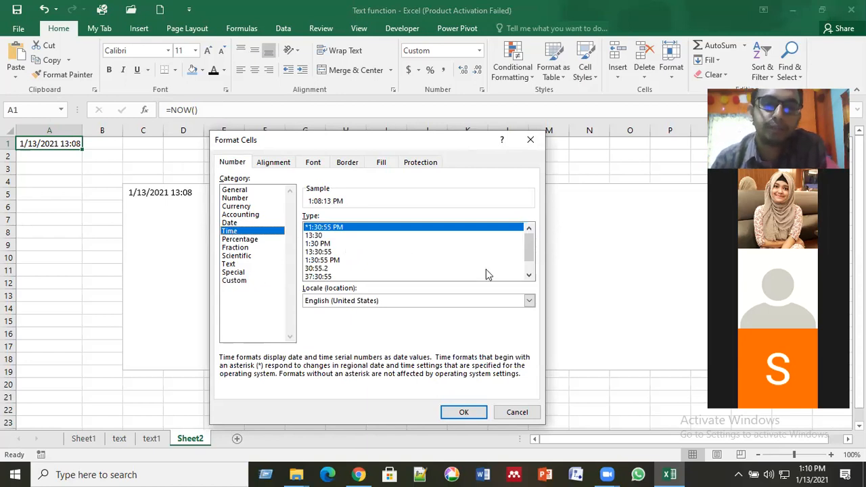
pyautogui.click(528, 278)
pyautogui.click(529, 230)
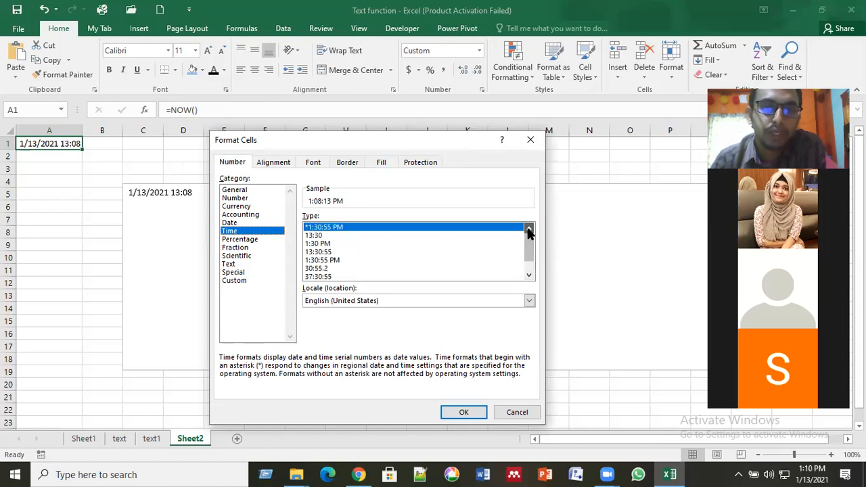
pyautogui.click(331, 260)
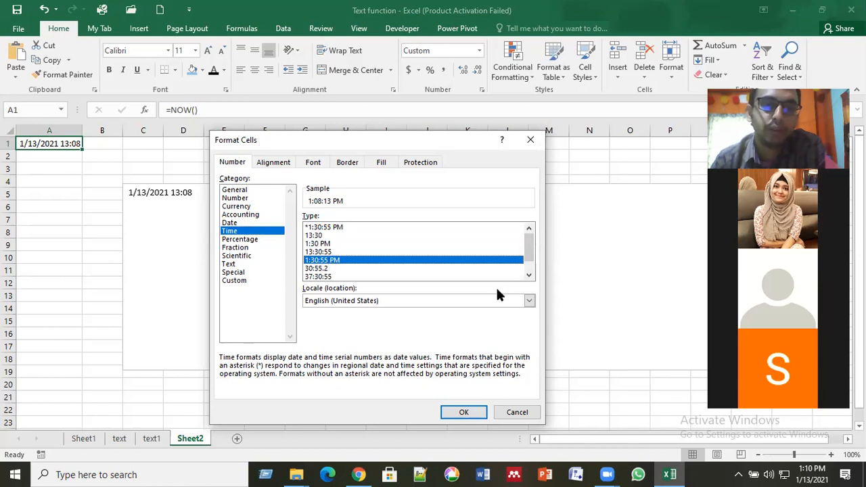
pyautogui.click(528, 277)
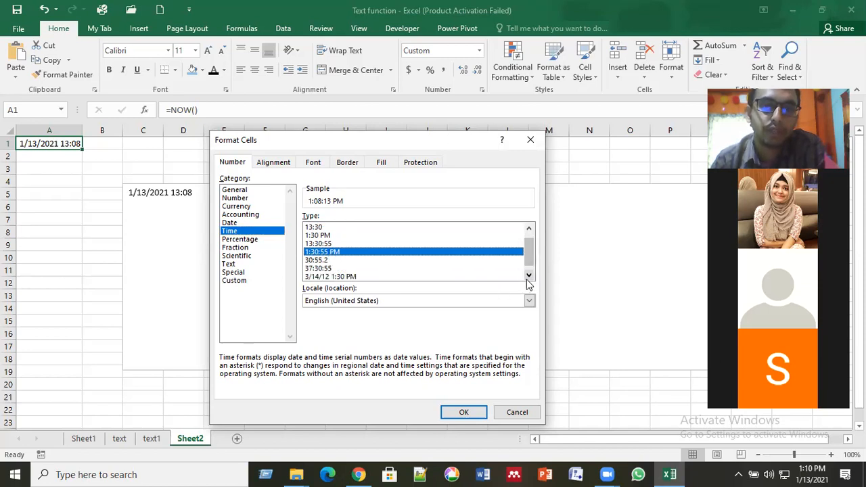
pyautogui.click(529, 230)
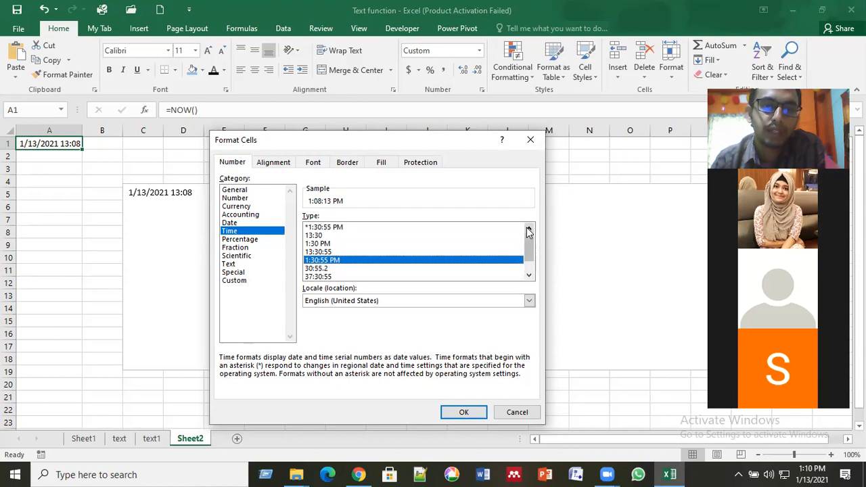
pyautogui.click(458, 411)
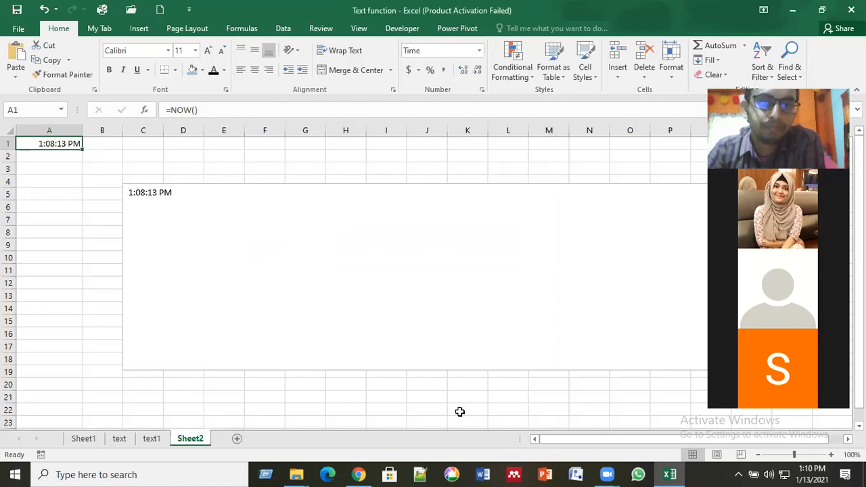
# Set the linked text box's font size to 96, then enlarge it in steps to 166.
pyautogui.click(254, 218)
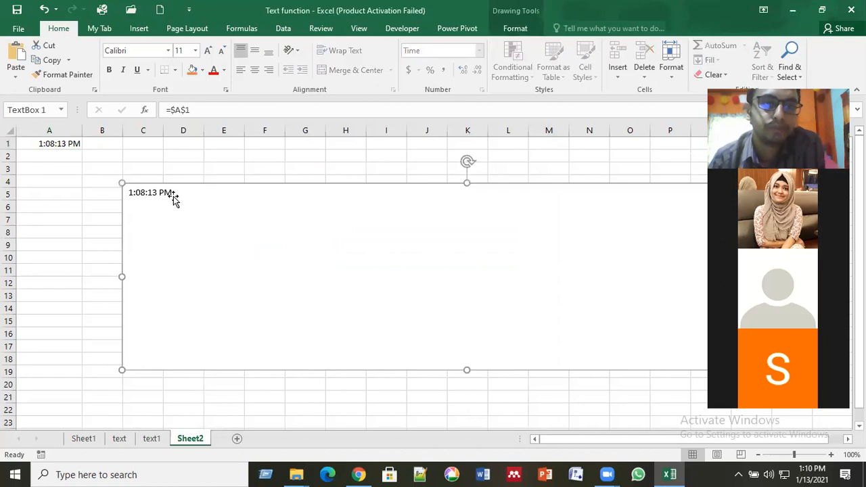
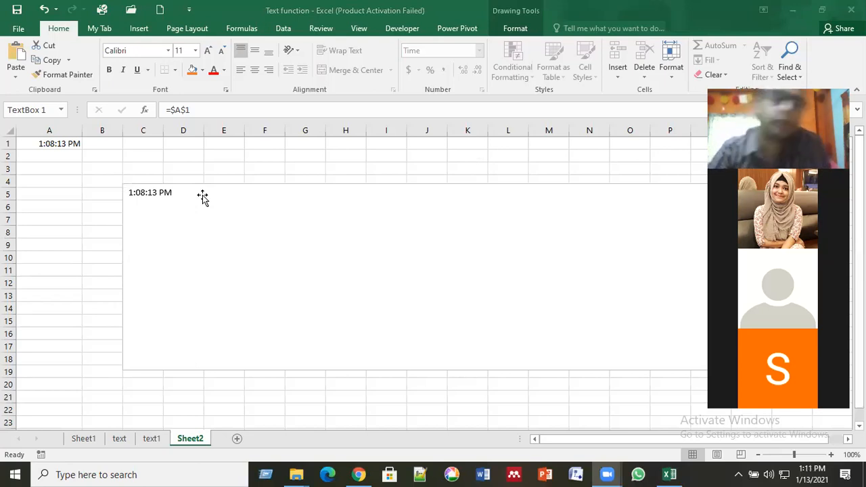
pyautogui.click(163, 198)
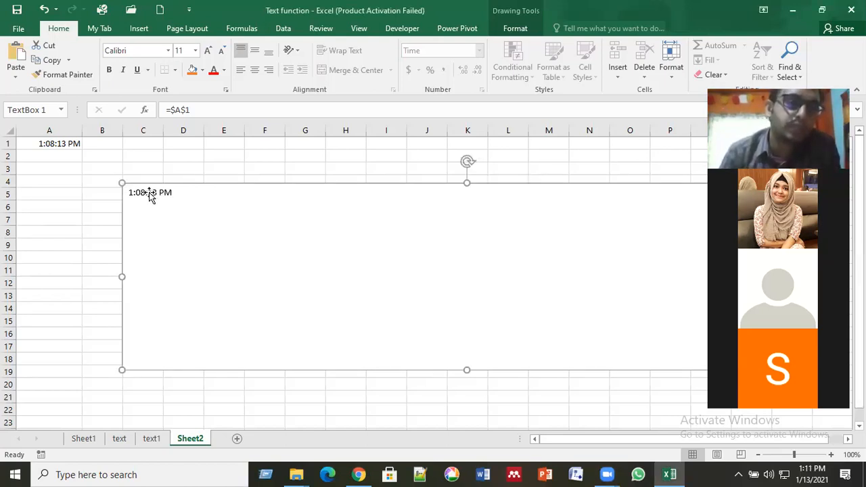
pyautogui.doubleClick(192, 213)
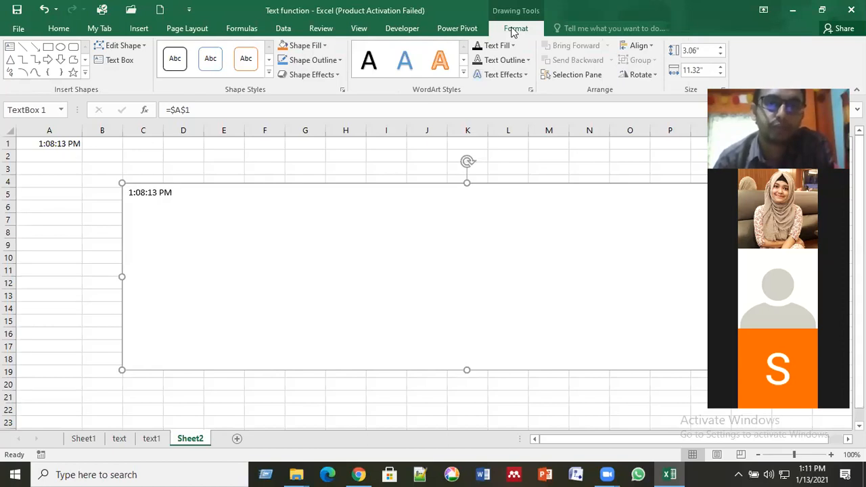
pyautogui.click(65, 27)
pyautogui.click(195, 51)
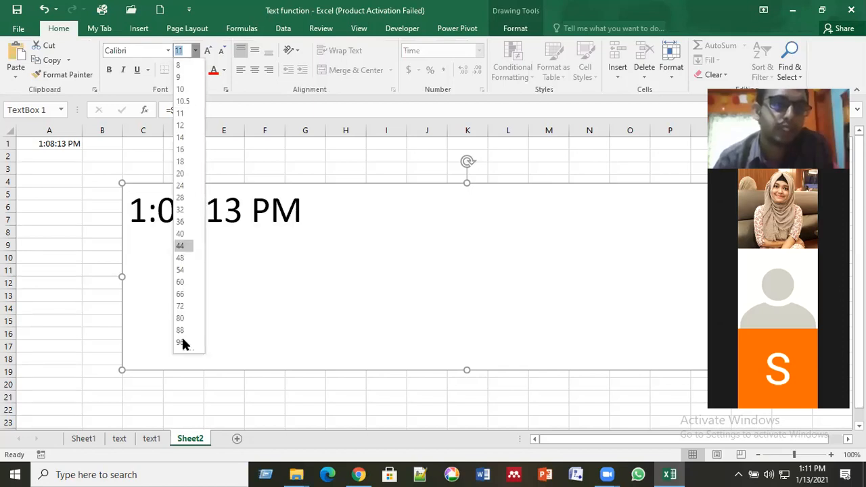
pyautogui.click(183, 342)
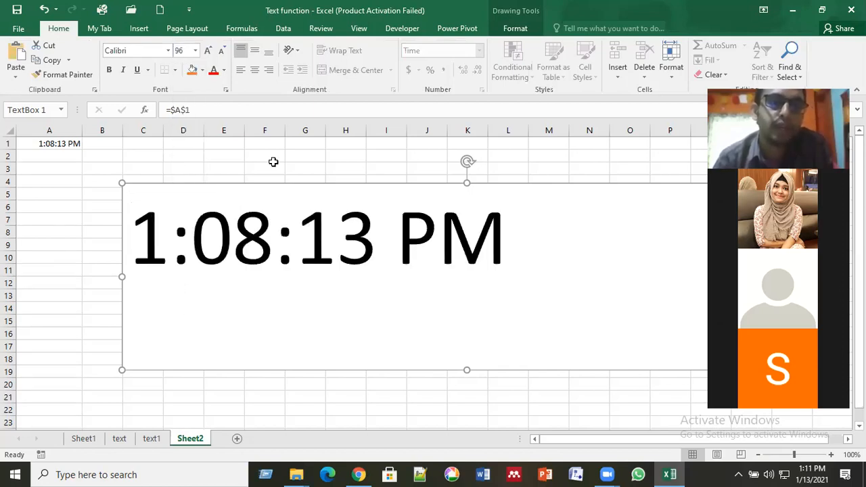
pyautogui.click(209, 51)
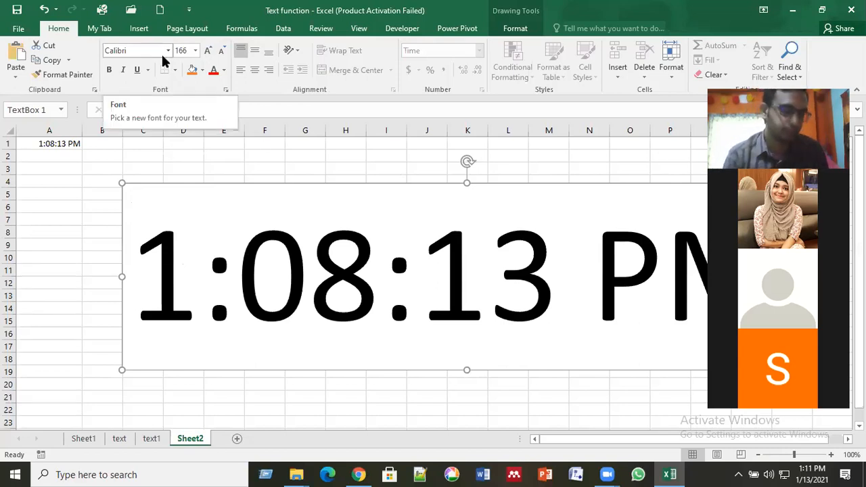
# Undo all the font size changes made to the text box.
pyautogui.hotkey('ctrl', 'z')
pyautogui.hotkey('ctrl', 'z')
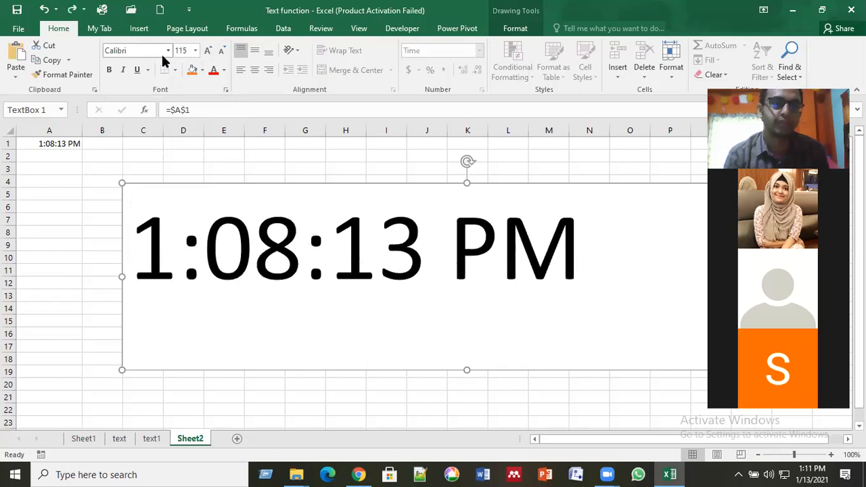
pyautogui.hotkey('ctrl', 'z')
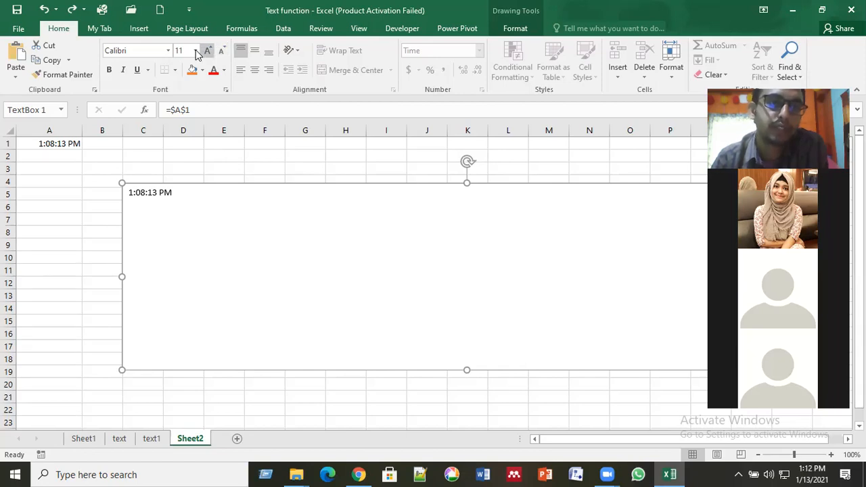
# Set the text box's font size to 96 and increase it in steps to 166.
pyautogui.click(414, 48)
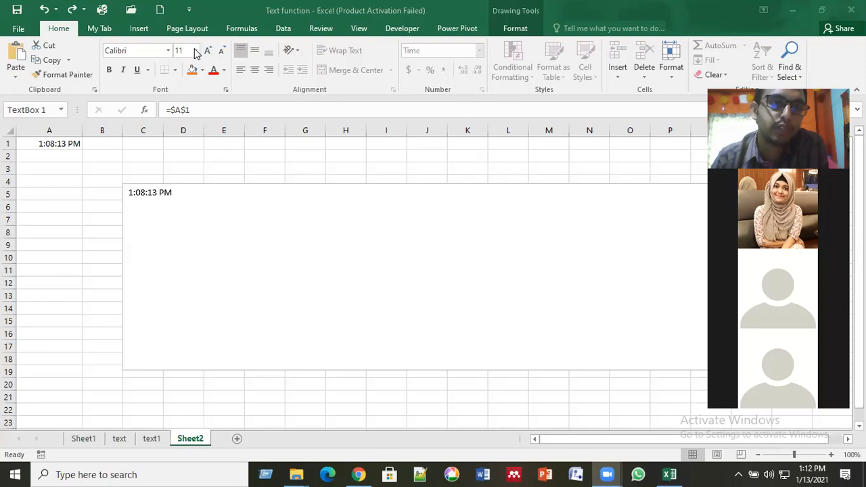
pyautogui.click(193, 169)
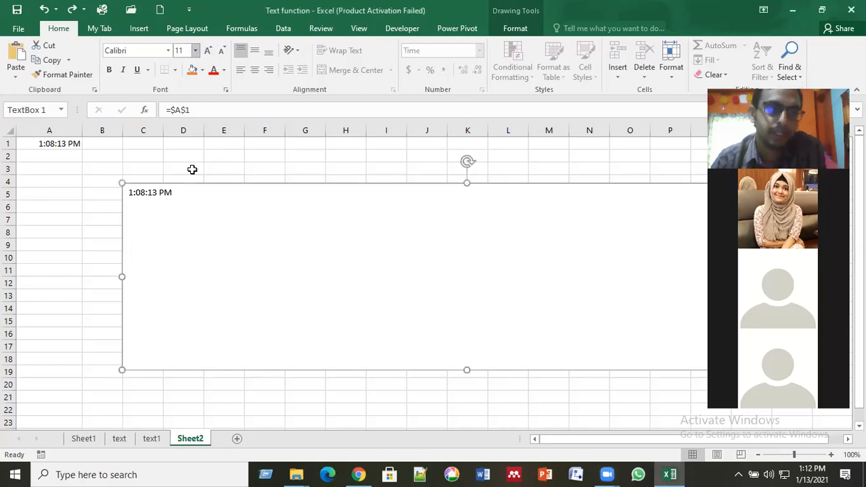
pyautogui.click(196, 54)
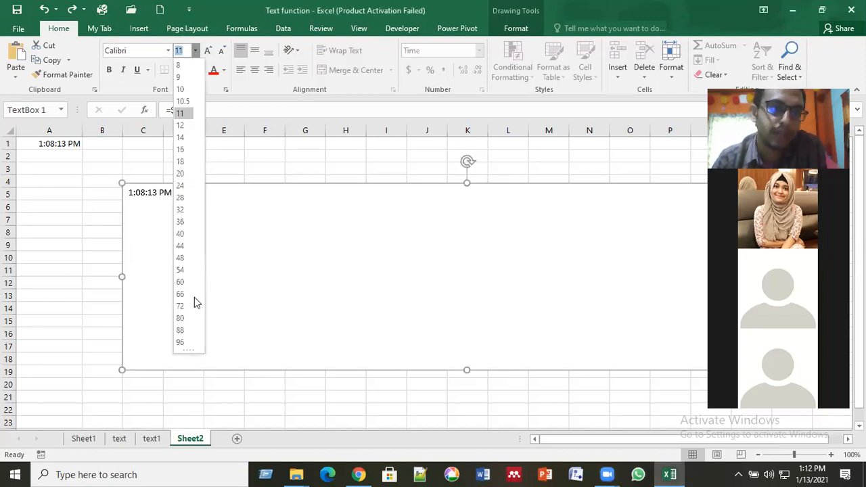
pyautogui.click(183, 343)
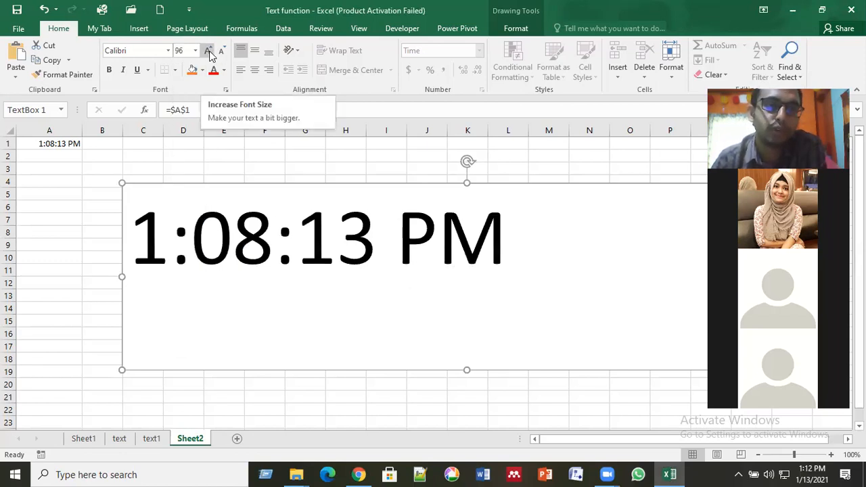
pyautogui.click(210, 56)
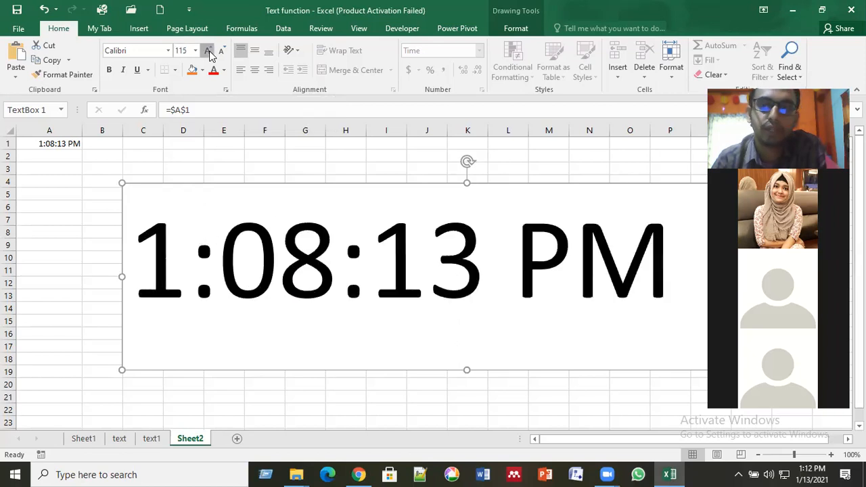
pyautogui.click(210, 56)
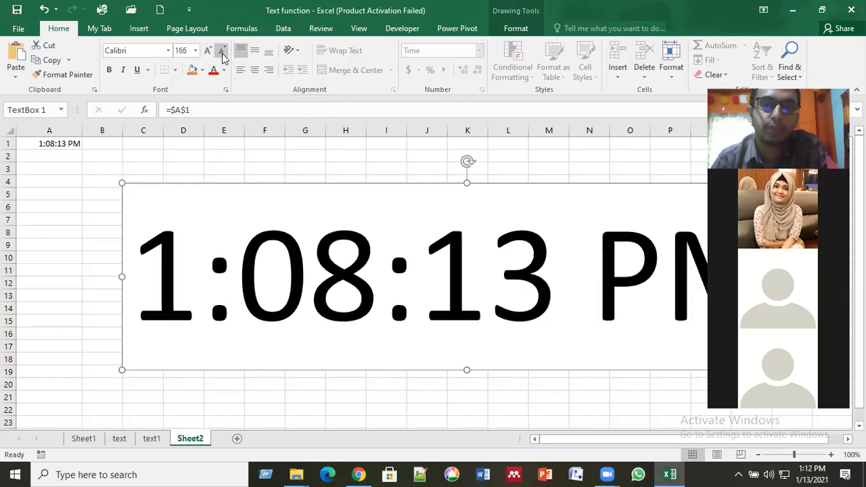
# Try the text box's font one size smaller at 138 and enlarge it back to 166, twice.
pyautogui.click(222, 54)
pyautogui.click(207, 54)
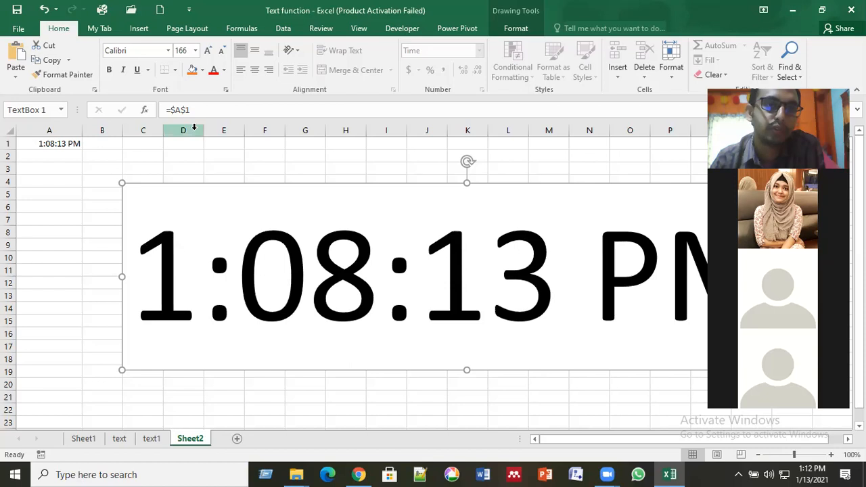
pyautogui.click(222, 54)
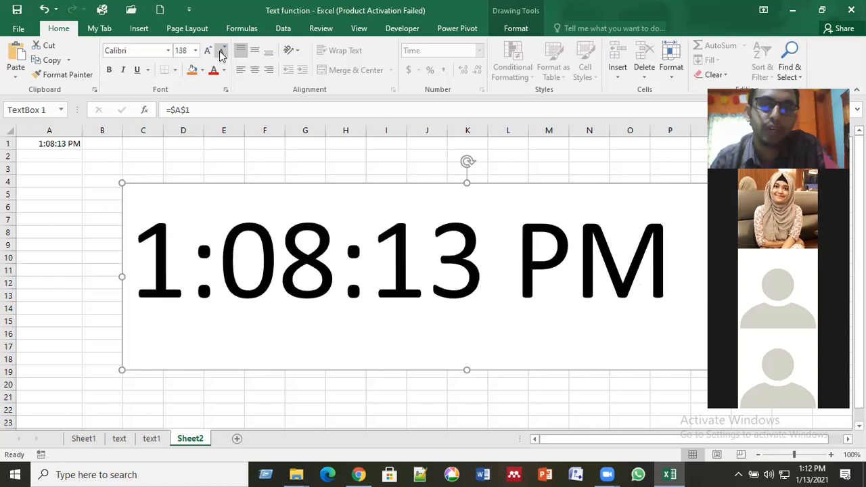
pyautogui.click(209, 53)
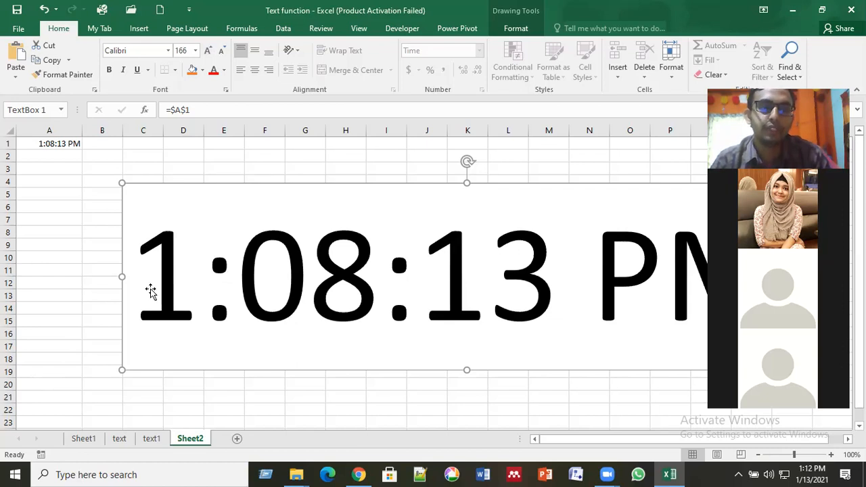
# Apply the green theme shape style from the third row of the style gallery to the clock text box.
pyautogui.press('Escape')
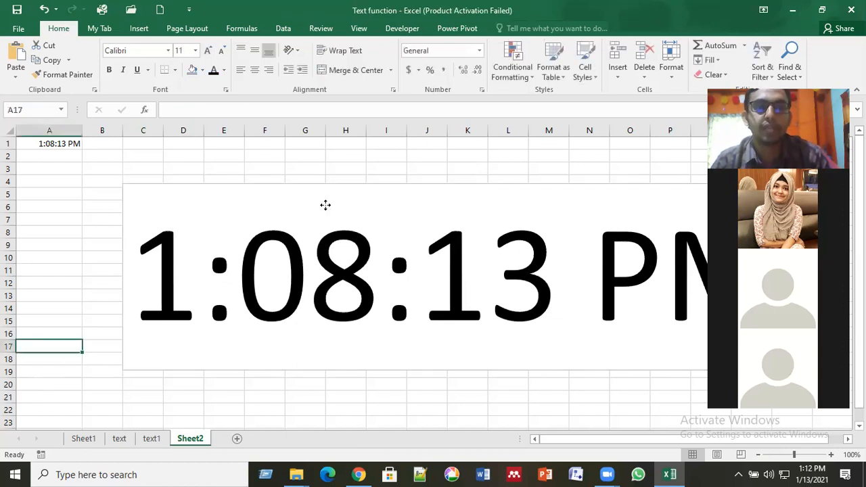
pyautogui.click(325, 208)
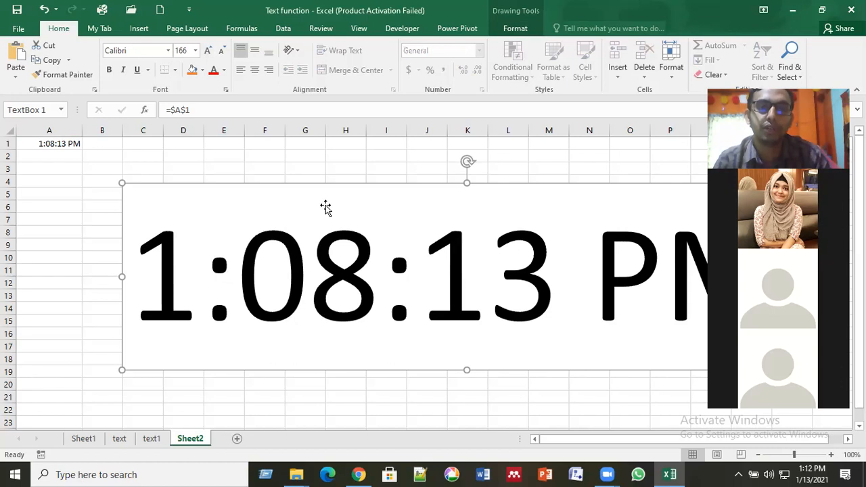
pyautogui.click(511, 29)
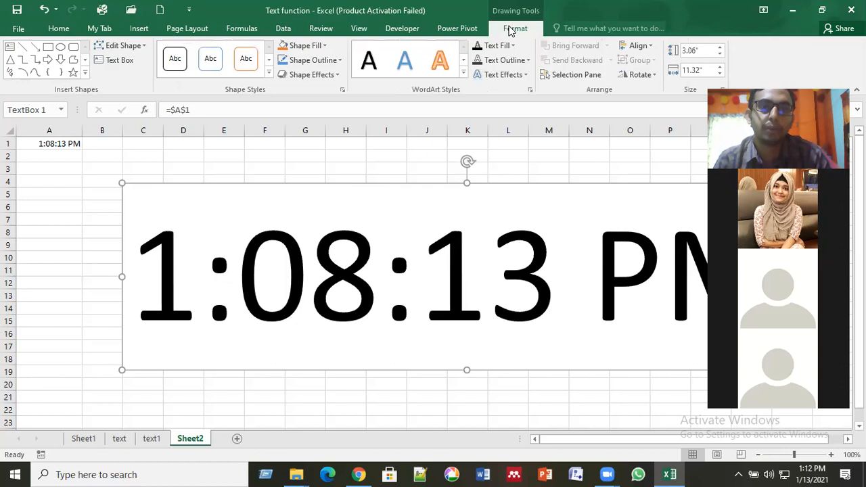
pyautogui.click(465, 74)
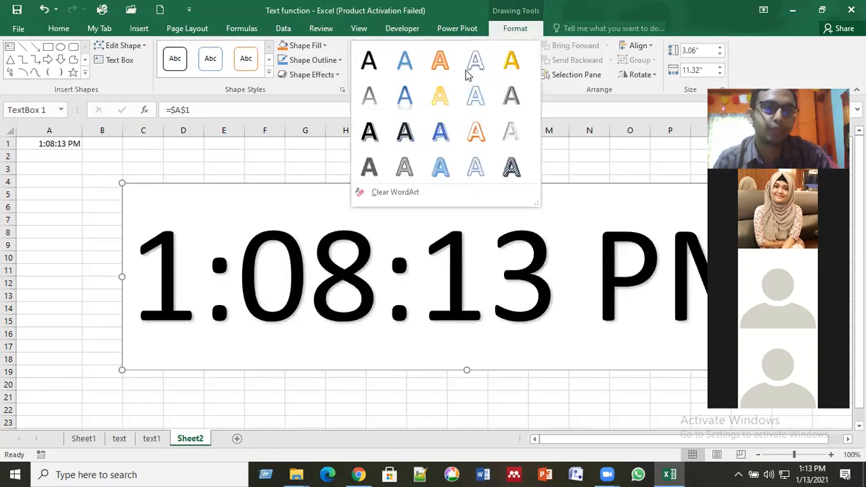
pyautogui.click(269, 75)
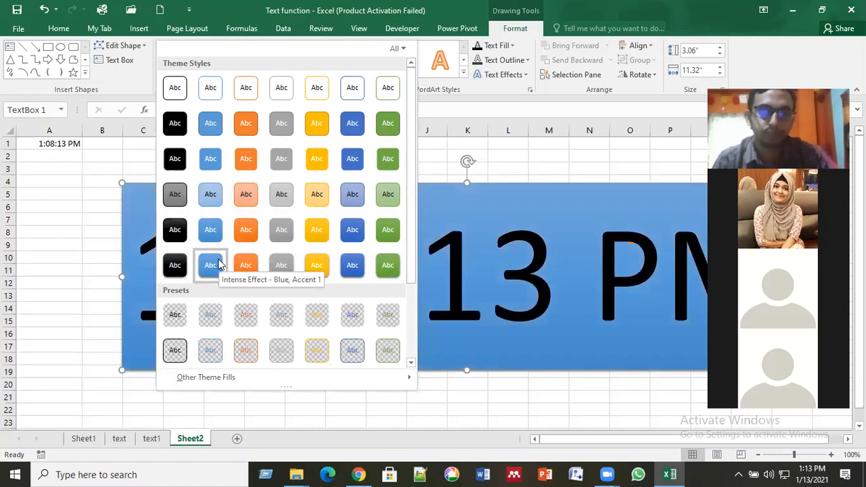
pyautogui.click(394, 159)
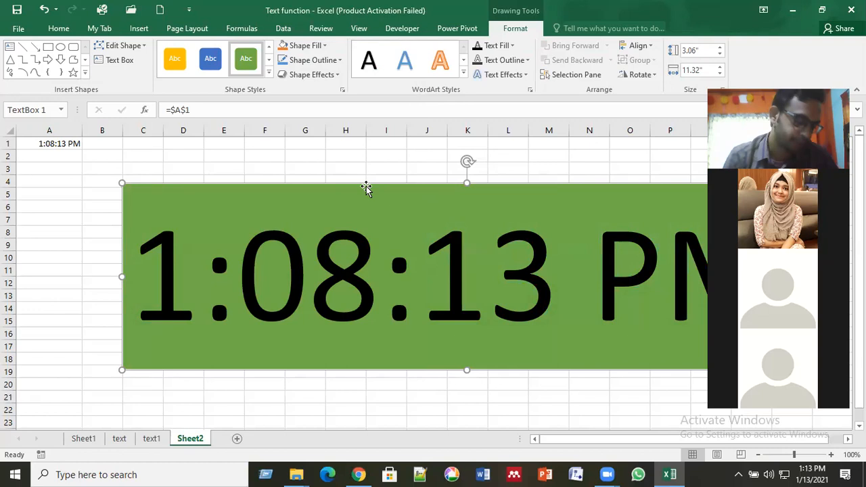
# Review the Time and Custom number format options for the NOW formula in cell A1.
pyautogui.click(67, 145)
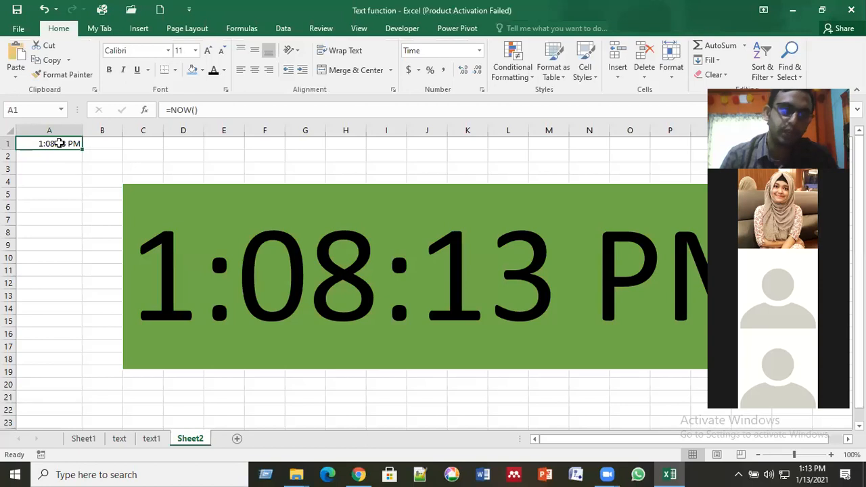
pyautogui.rightClick(60, 143)
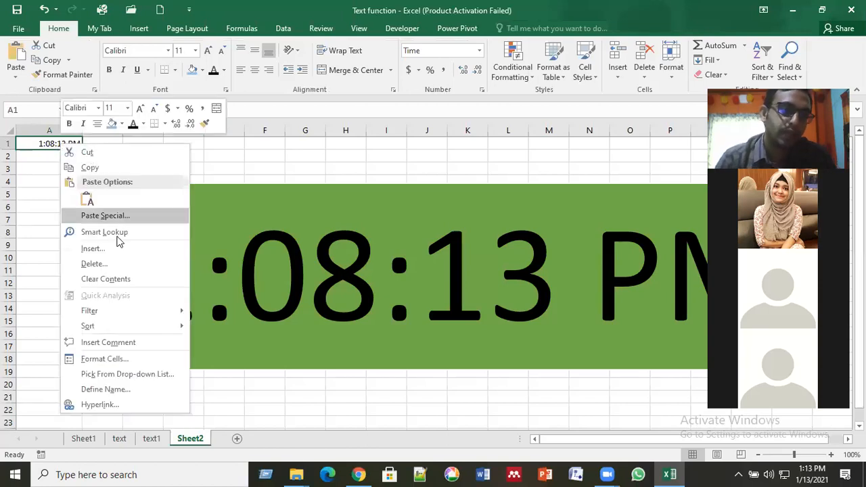
pyautogui.click(99, 362)
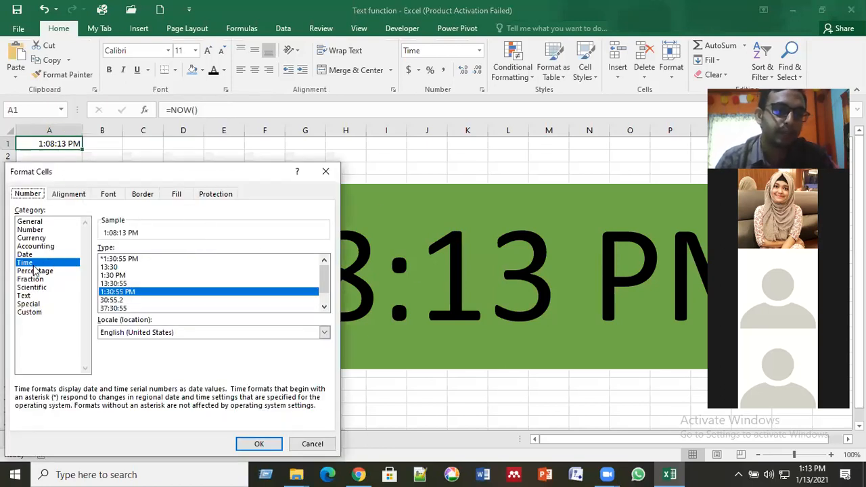
pyautogui.click(27, 313)
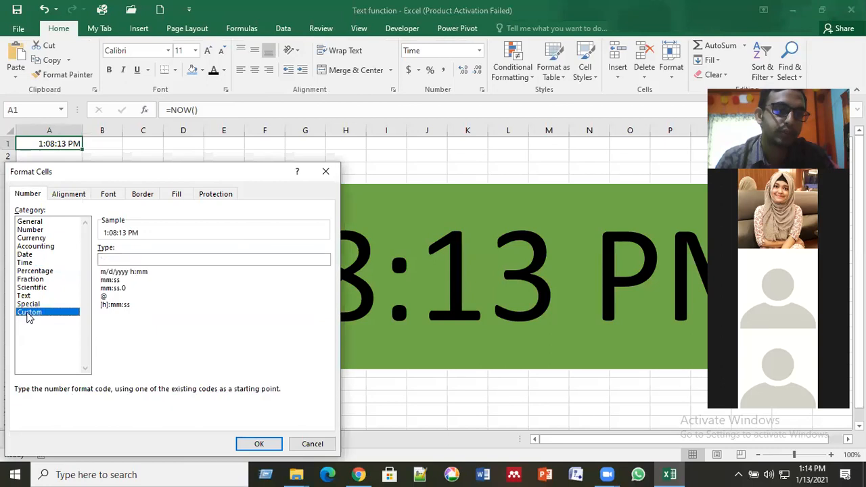
pyautogui.click(33, 264)
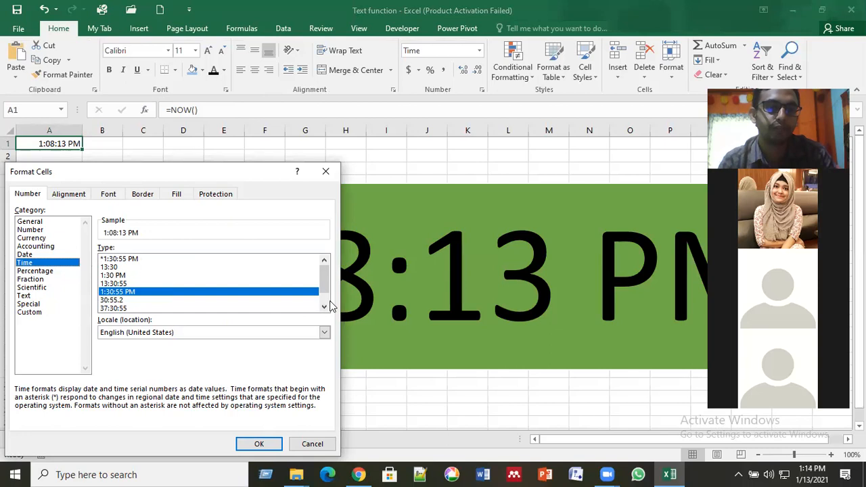
# Try the clock text box's font at size 96 and step it back to 166.
pyautogui.click(273, 245)
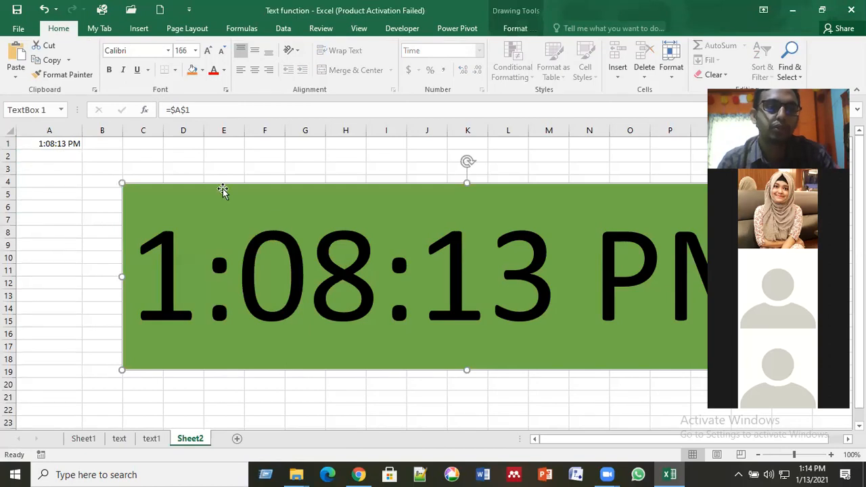
pyautogui.click(196, 51)
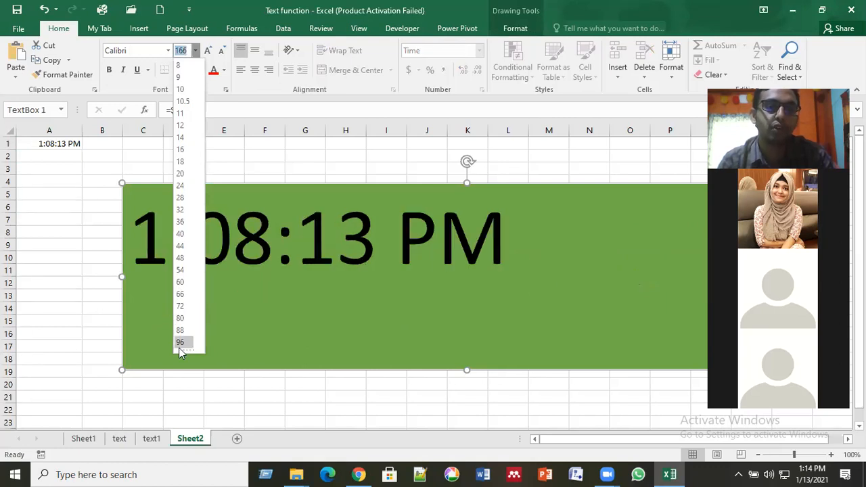
pyautogui.click(208, 52)
pyautogui.click(208, 52)
pyautogui.click(207, 52)
pyautogui.click(208, 52)
pyautogui.click(223, 52)
pyautogui.click(223, 53)
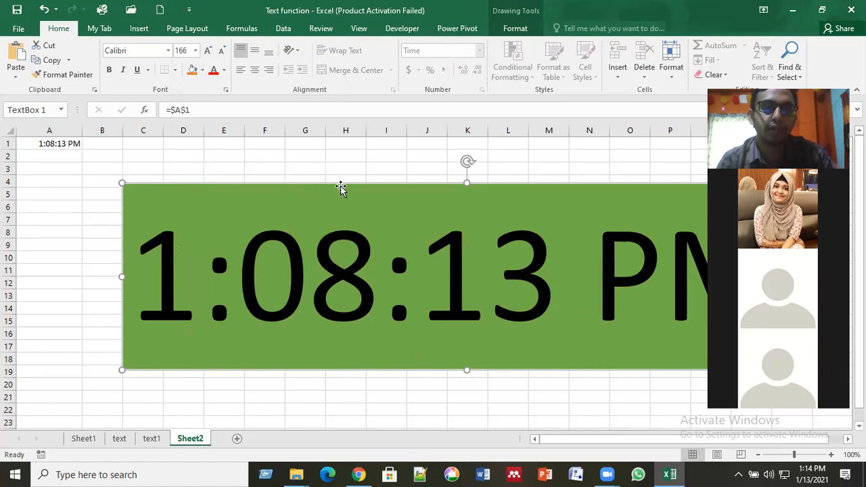
# Preview other theme shape styles on the clock text box without applying one.
pyautogui.click(511, 31)
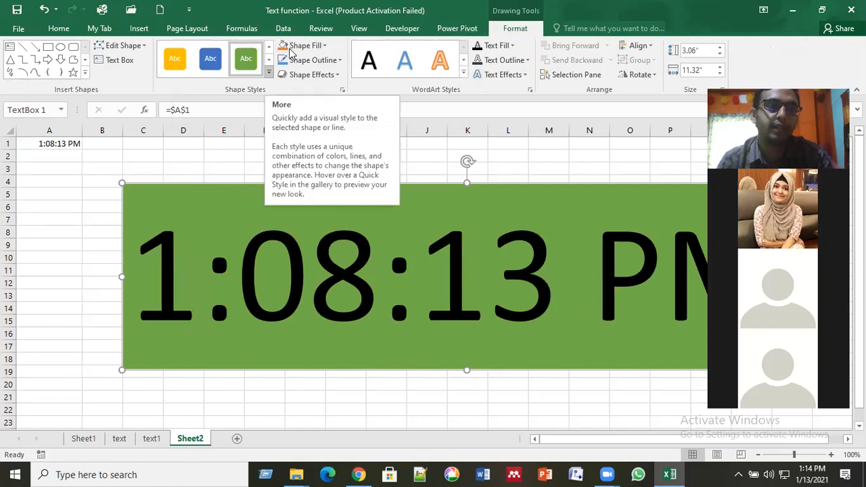
pyautogui.click(269, 72)
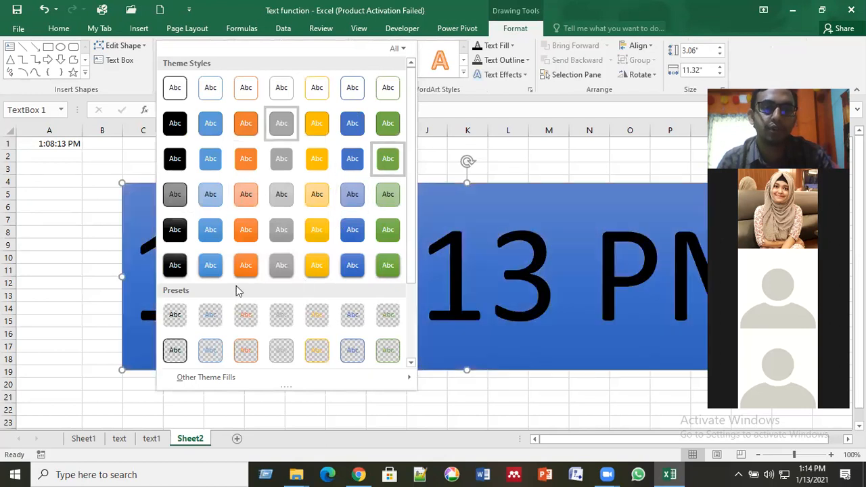
pyautogui.click(545, 195)
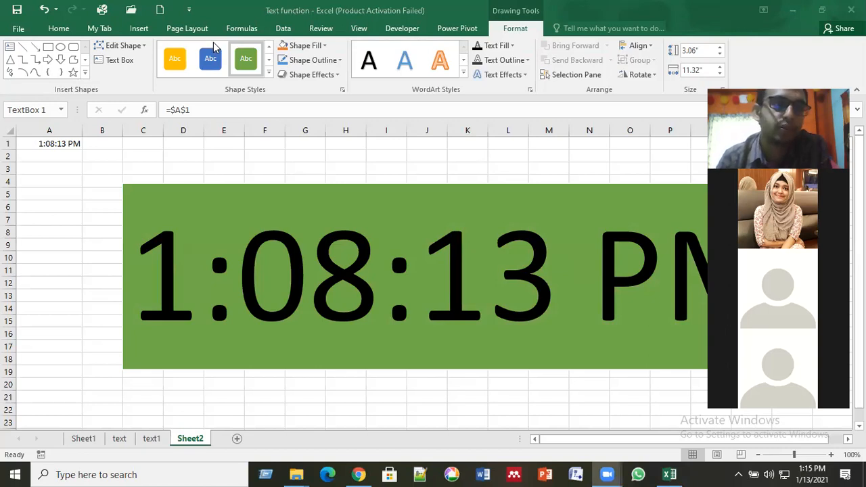
# Toggle Sheet2's gridlines to compare the look and leave them hidden.
pyautogui.click(360, 32)
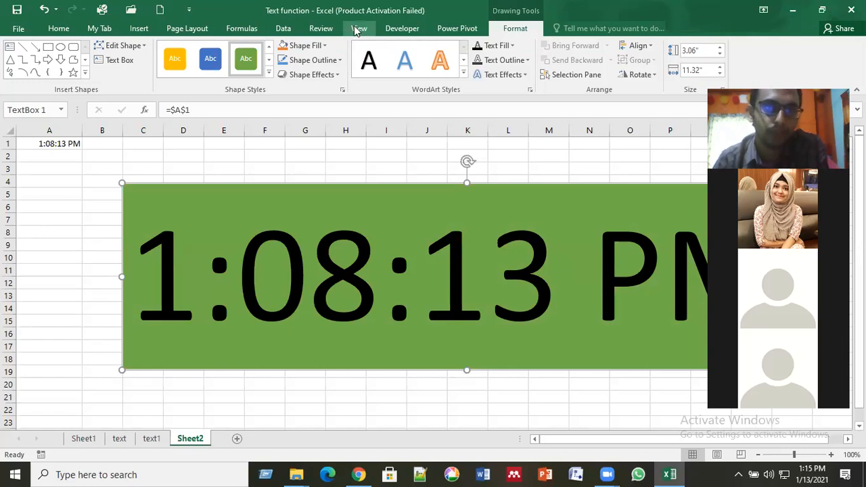
pyautogui.click(358, 29)
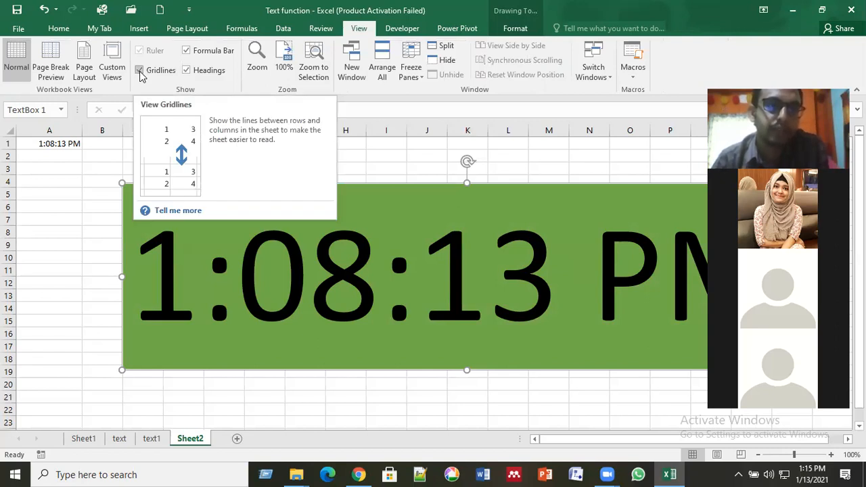
pyautogui.click(140, 70)
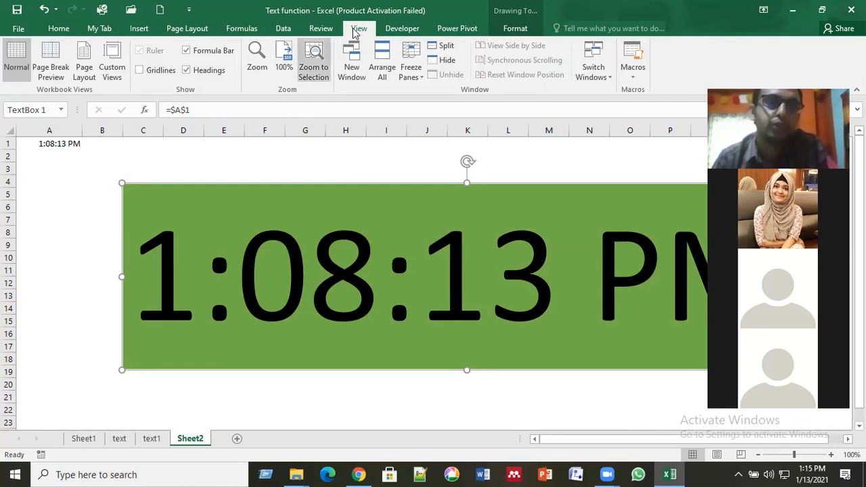
pyautogui.click(139, 71)
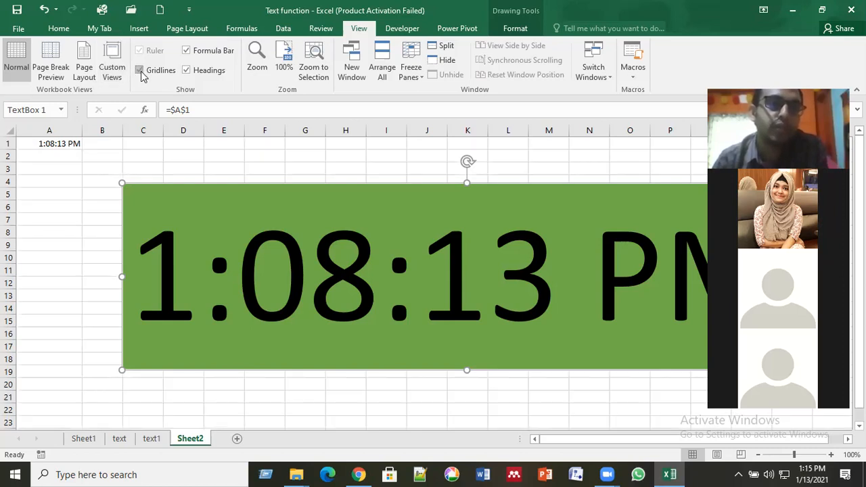
pyautogui.click(139, 71)
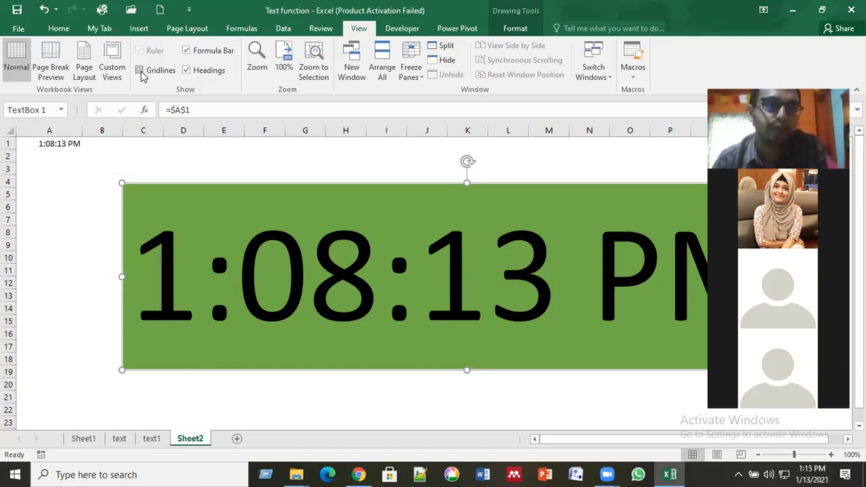
pyautogui.click(140, 72)
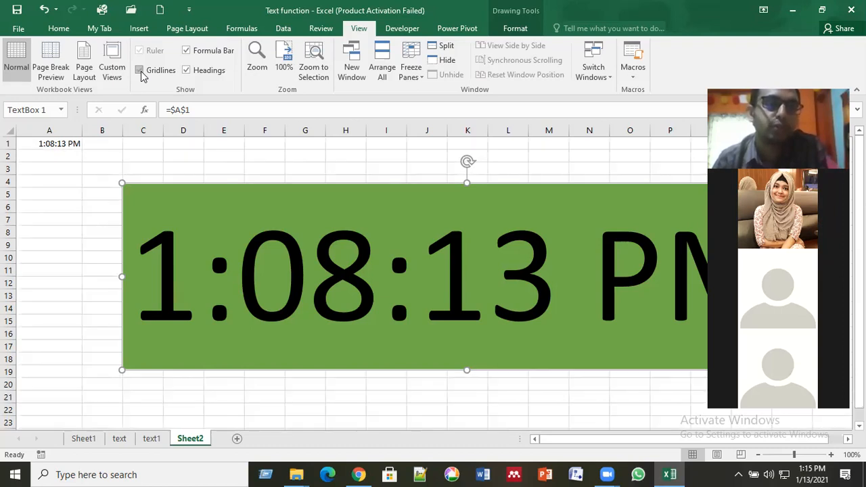
pyautogui.click(141, 72)
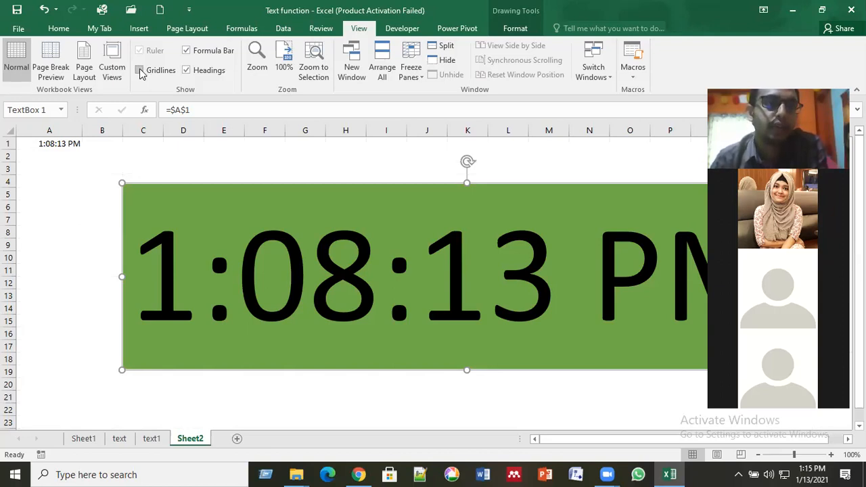
# Try hiding the headings and formula bar, restore both, and toggle the gridlines on and off once.
pyautogui.click(187, 70)
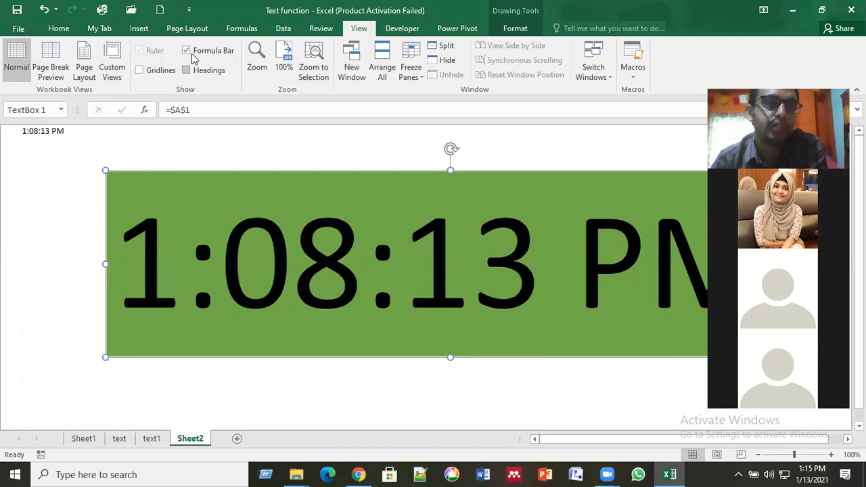
pyautogui.click(193, 55)
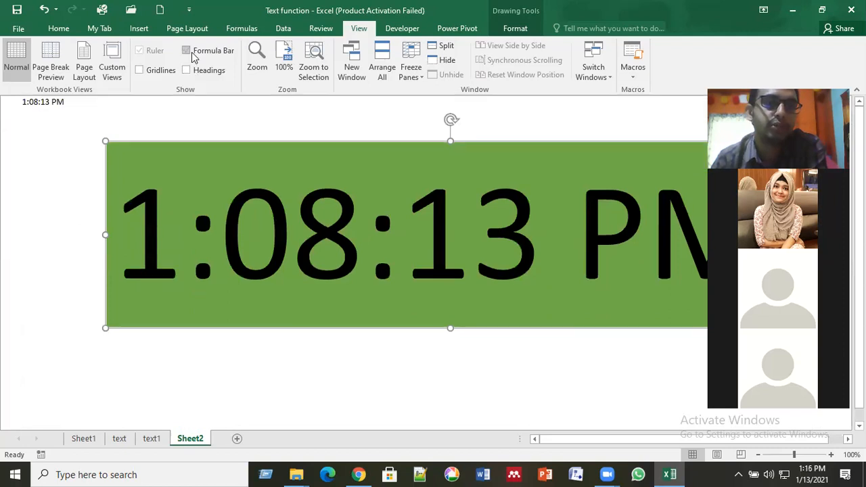
pyautogui.click(193, 56)
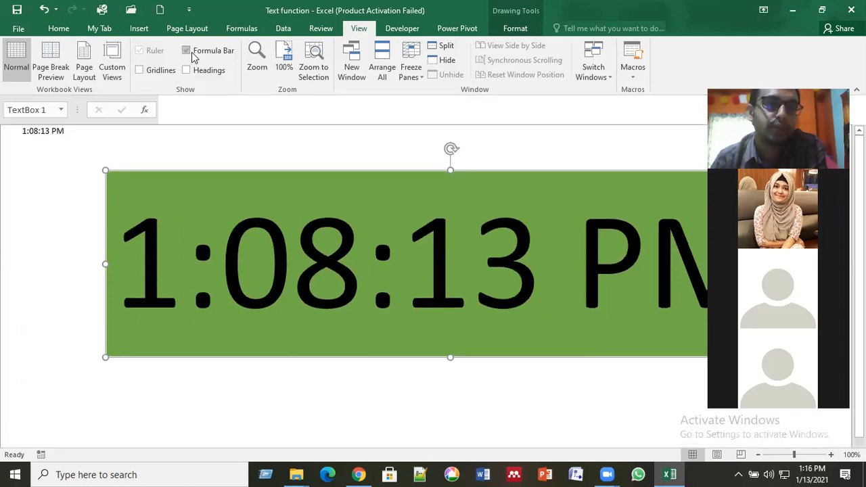
pyautogui.click(186, 71)
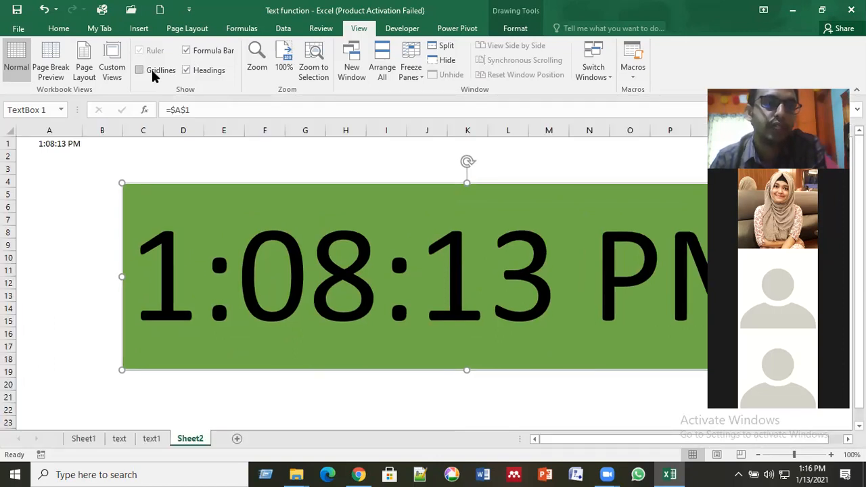
pyautogui.click(151, 70)
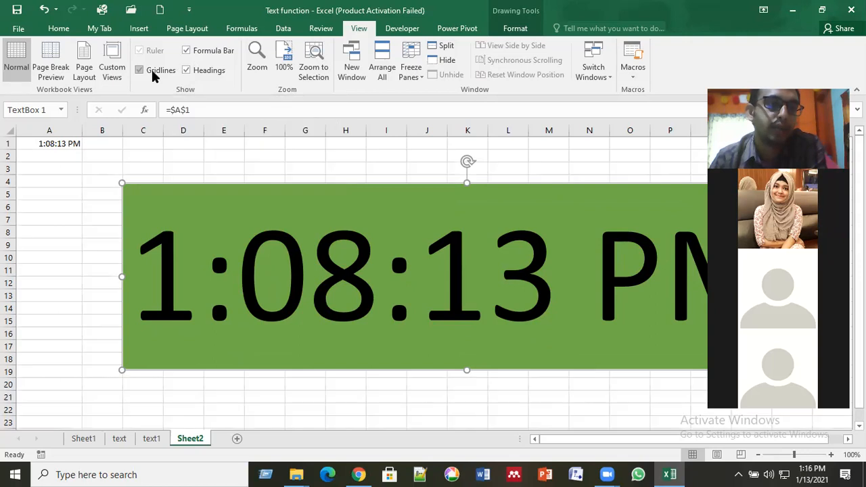
pyautogui.click(151, 70)
# Hide Sheet2's row and column headings and the formula bar.
pyautogui.click(195, 73)
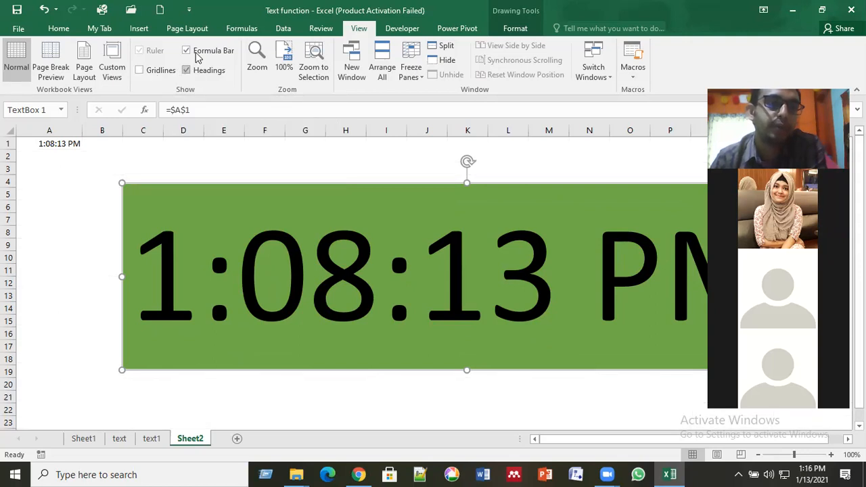
pyautogui.click(197, 57)
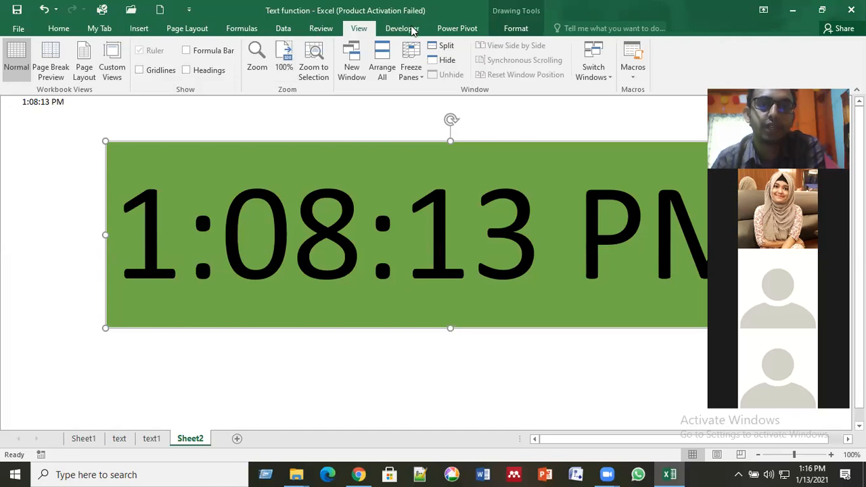
# Apply the fourth preset shape effect in the first row, with beveled edges and a shadow, to the clock text box.
pyautogui.click(525, 31)
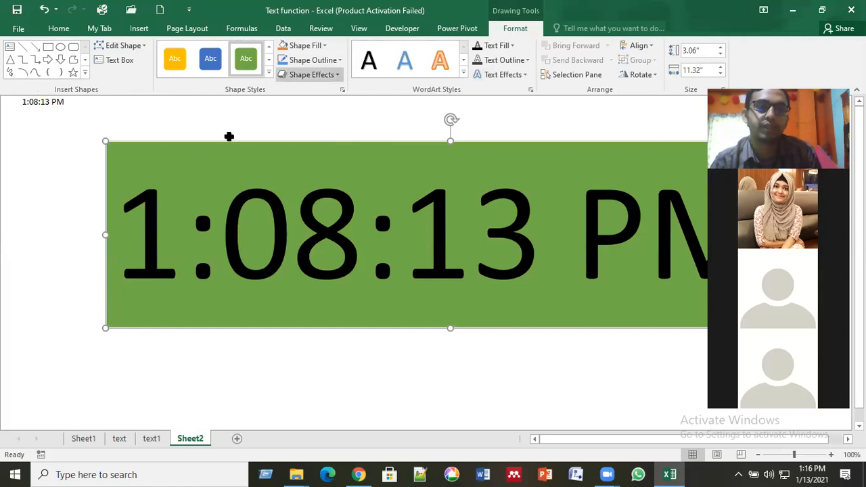
pyautogui.click(311, 74)
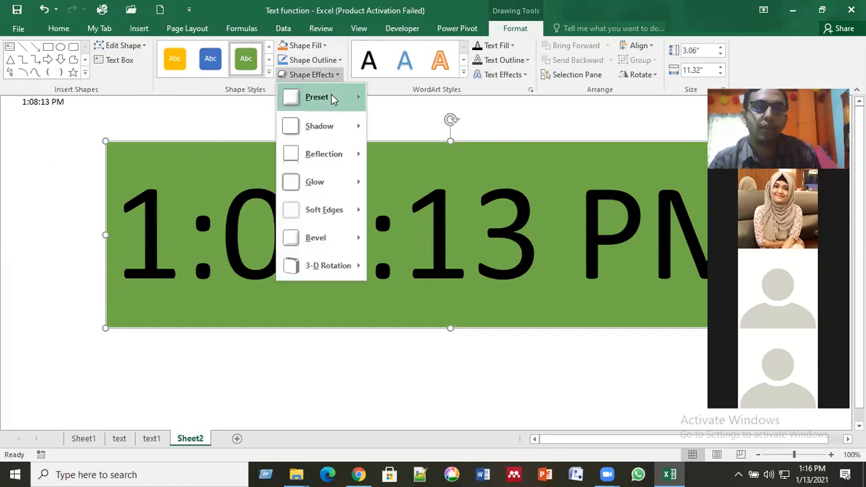
pyautogui.moveTo(331, 97)
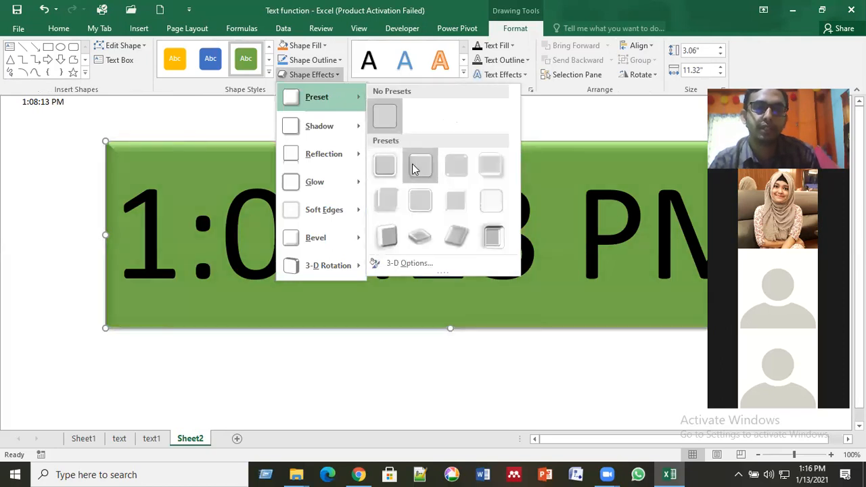
pyautogui.click(480, 173)
pyautogui.click(312, 75)
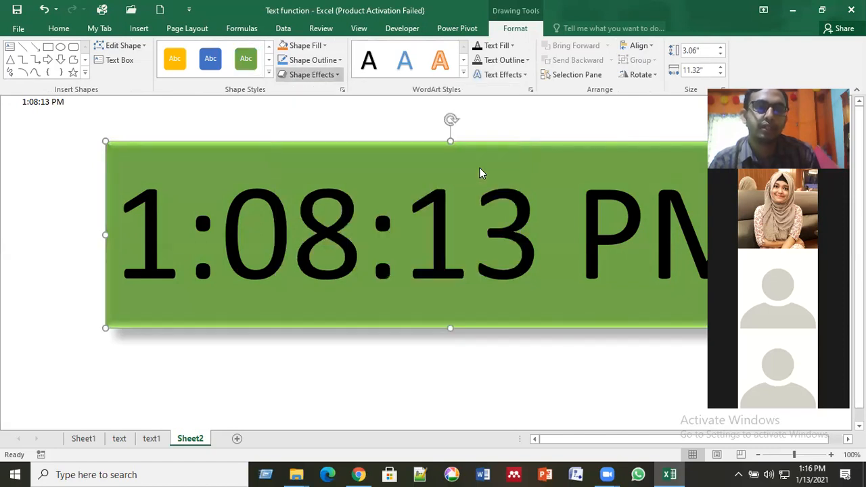
# Apply the first perspective shadow and the blue glow fifth in the last row of variations to the clock text box.
pyautogui.moveTo(331, 133)
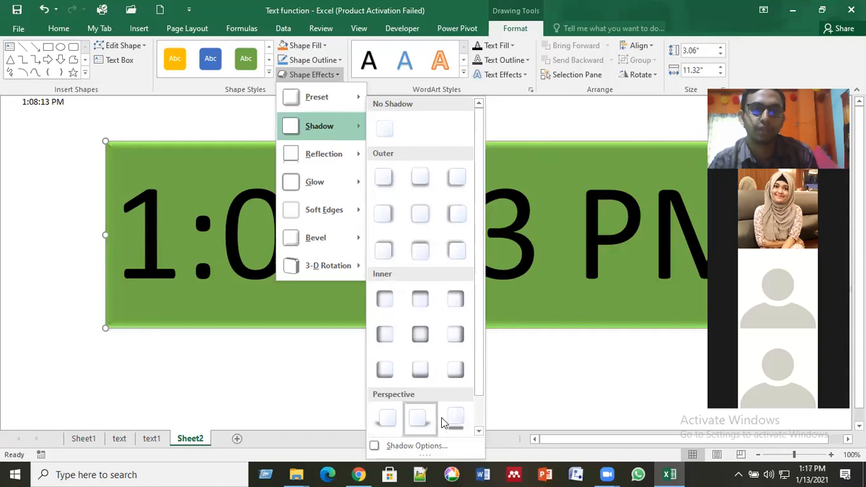
pyautogui.click(392, 423)
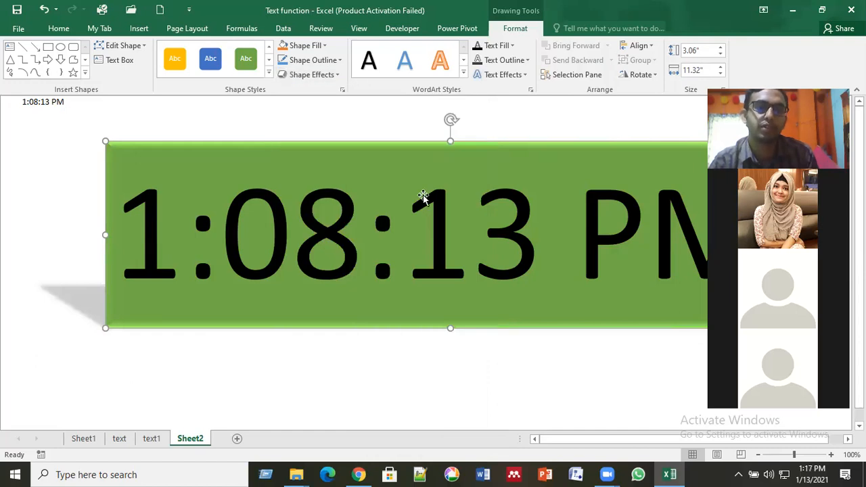
pyautogui.click(311, 74)
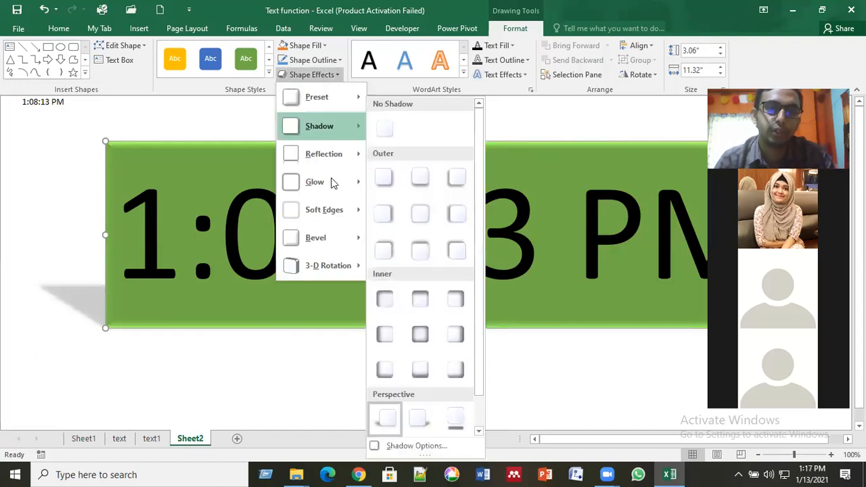
pyautogui.moveTo(331, 181)
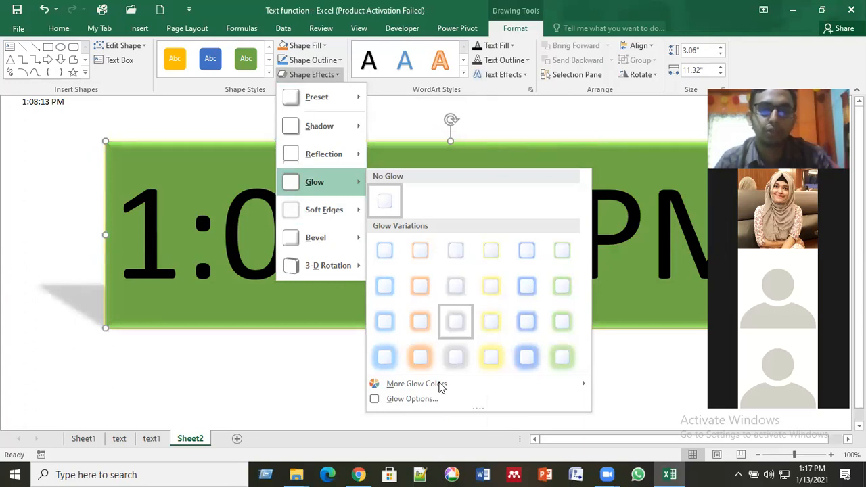
pyautogui.moveTo(440, 386)
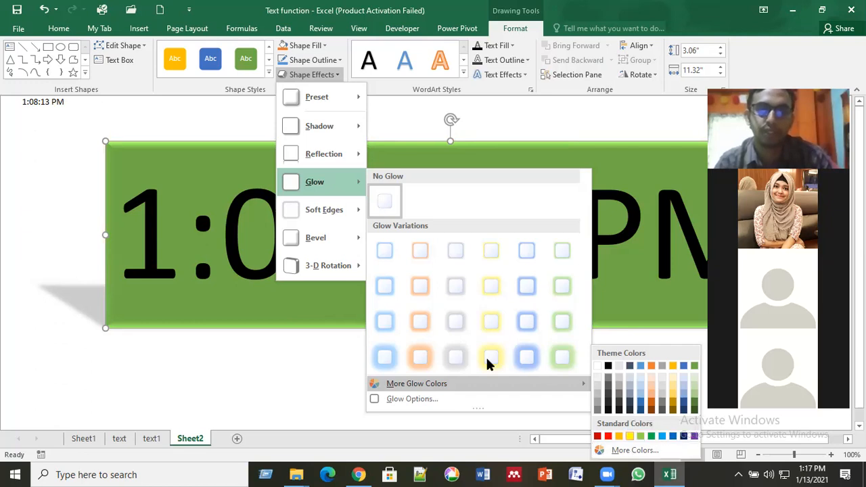
pyautogui.click(528, 357)
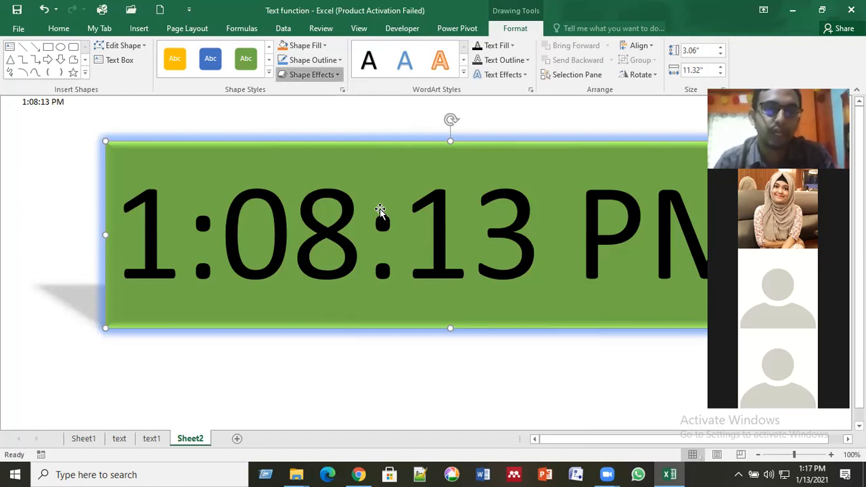
# Give the clock text box the Relaxed Inset bevel and the Perspective Relaxed Moderately 3-D rotation.
pyautogui.click(324, 76)
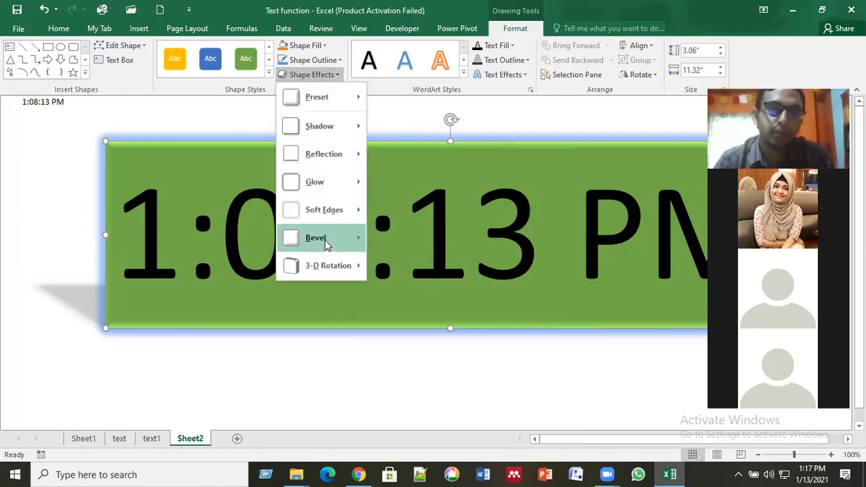
pyautogui.moveTo(325, 244)
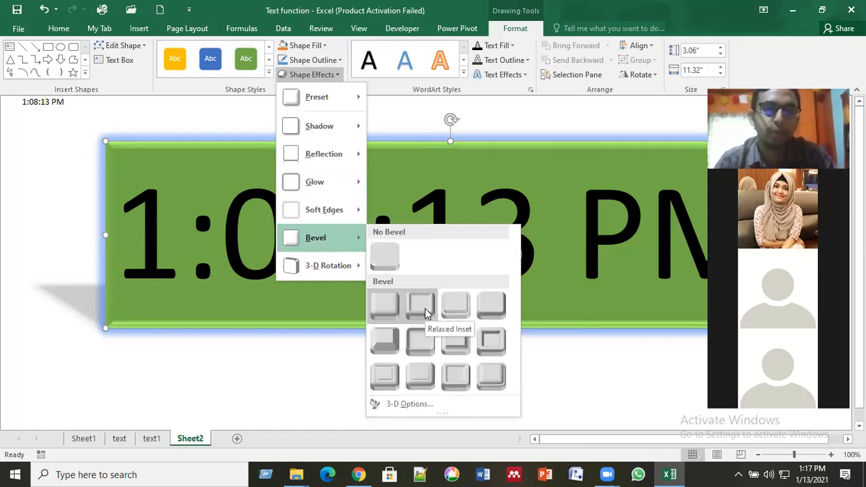
pyautogui.click(425, 308)
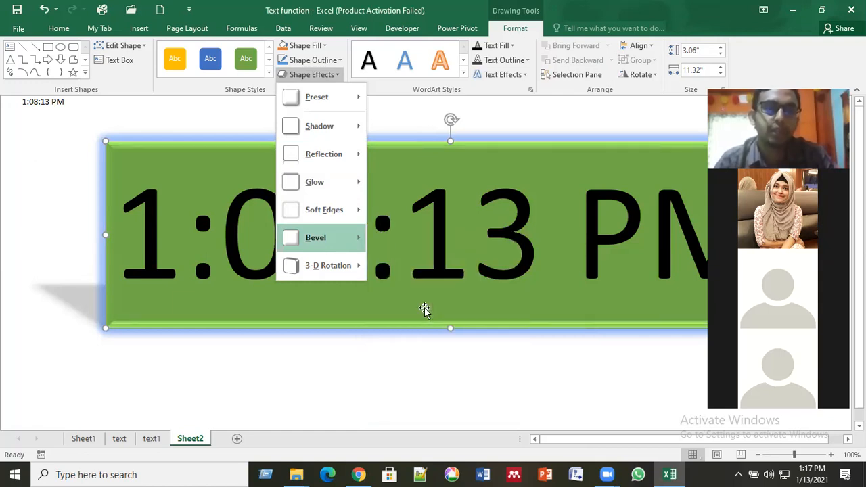
pyautogui.click(311, 75)
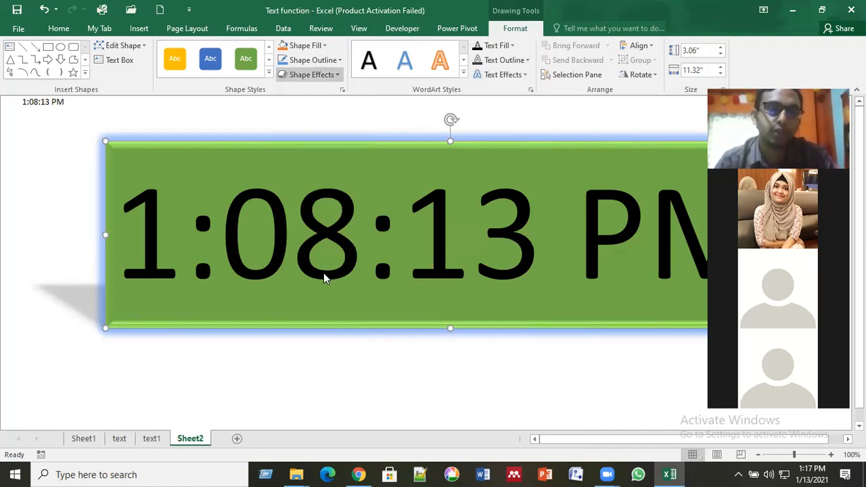
pyautogui.moveTo(324, 272)
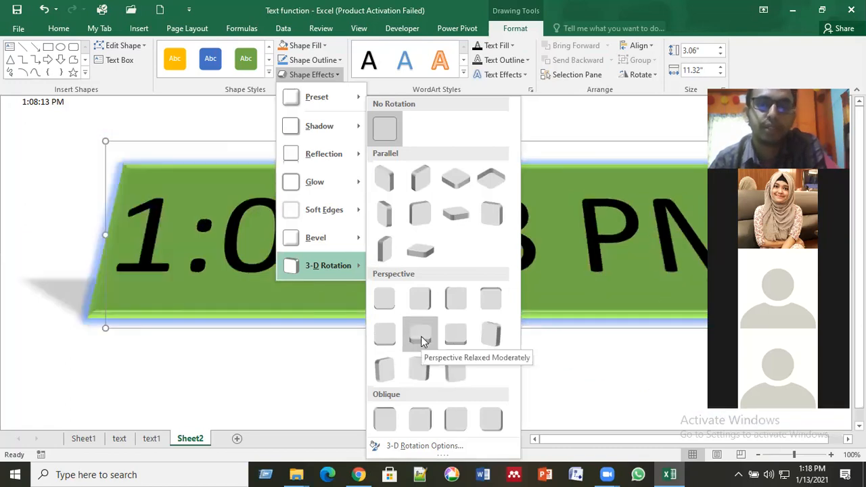
pyautogui.click(301, 372)
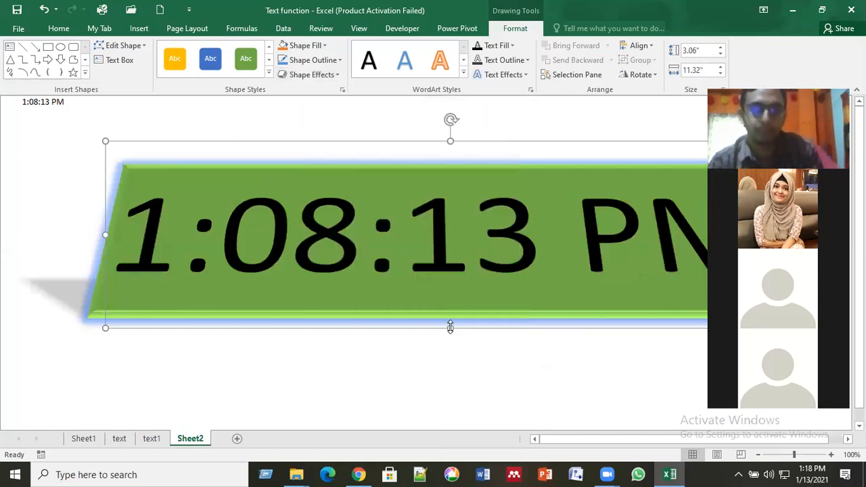
# Stretch the clock text box downward to a height of 3.69" and give its shape a red outline.
pyautogui.moveTo(454, 344); pyautogui.dragTo(454, 365)
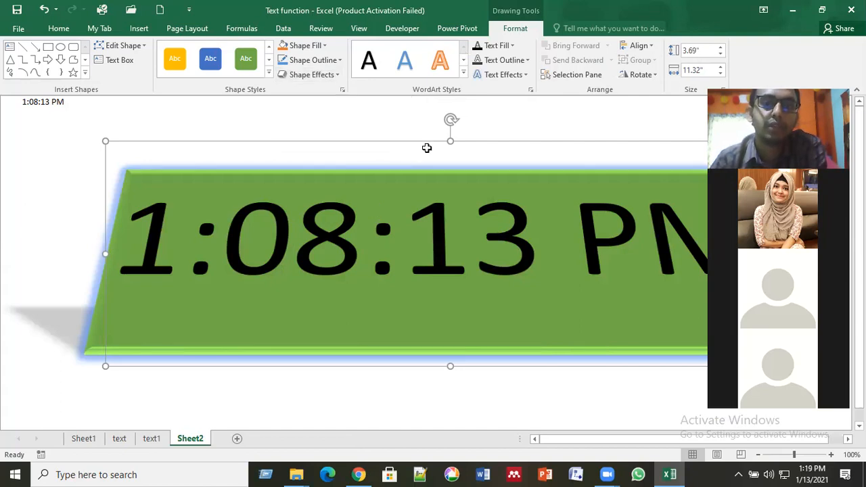
pyautogui.click(5, 255)
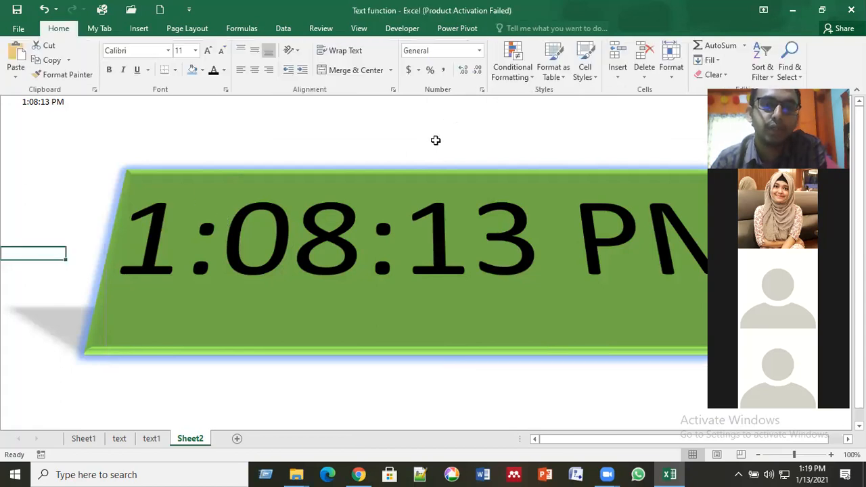
pyautogui.click(433, 144)
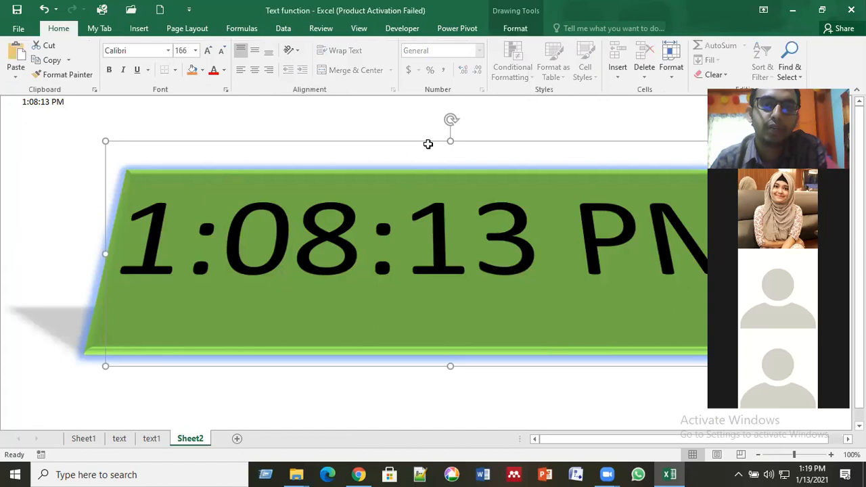
pyautogui.click(428, 145)
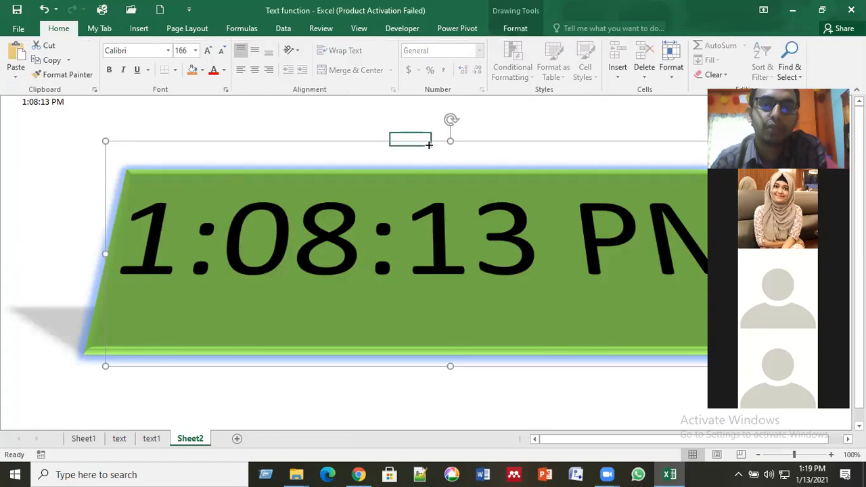
pyautogui.doubleClick(435, 185)
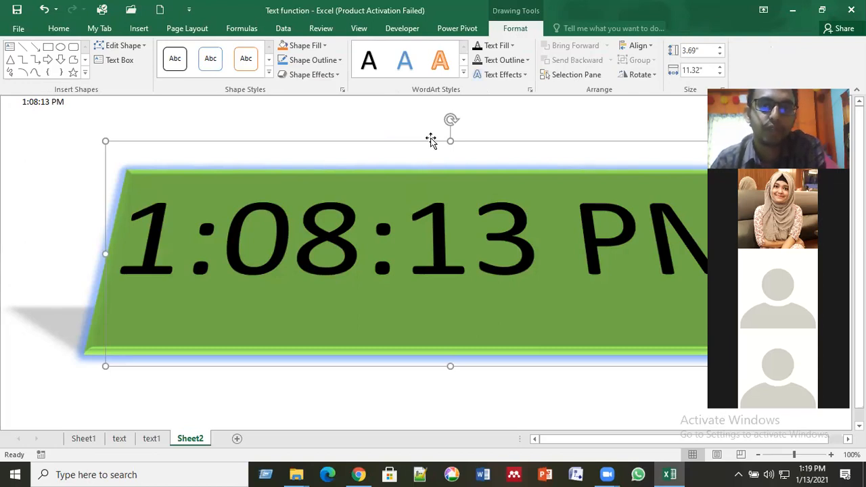
pyautogui.click(301, 391)
pyautogui.click(454, 196)
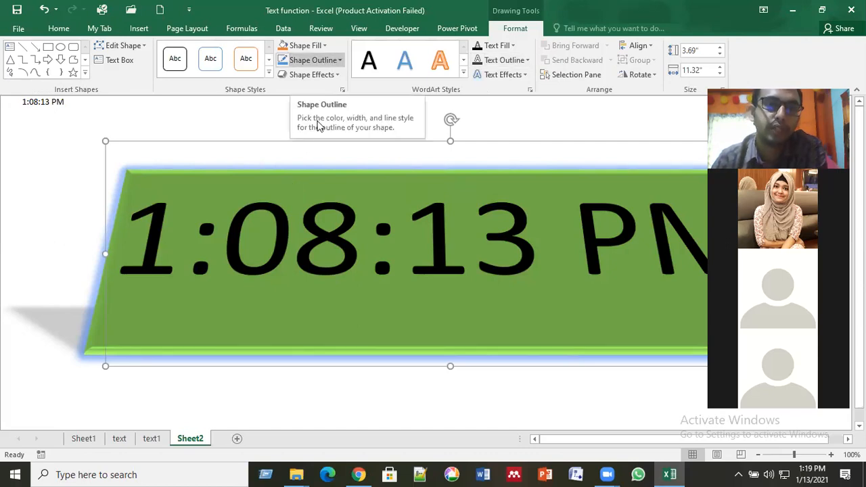
pyautogui.click(338, 61)
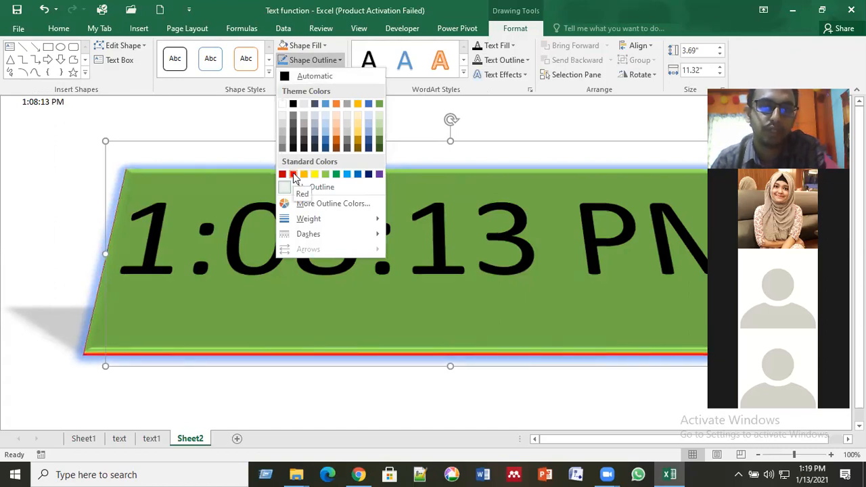
pyautogui.click(292, 175)
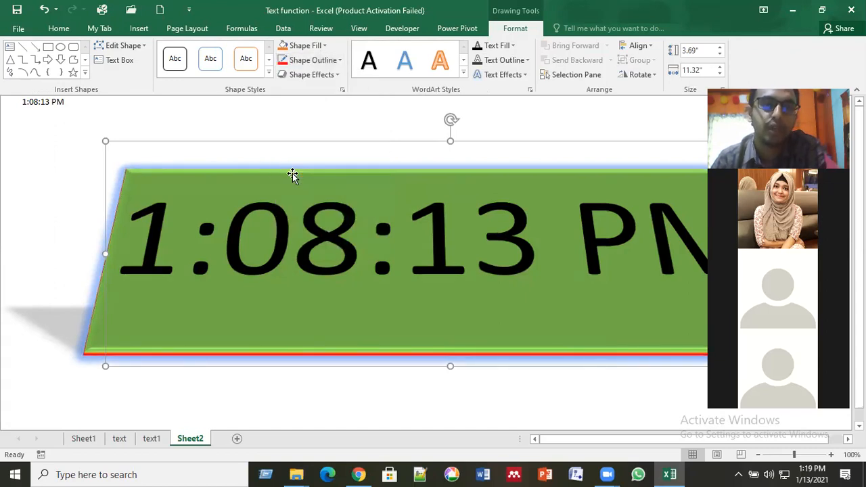
# Try filling the clock text box with the LogoAust picture from Downloads, undo it, and preview the texture fills.
pyautogui.click(318, 50)
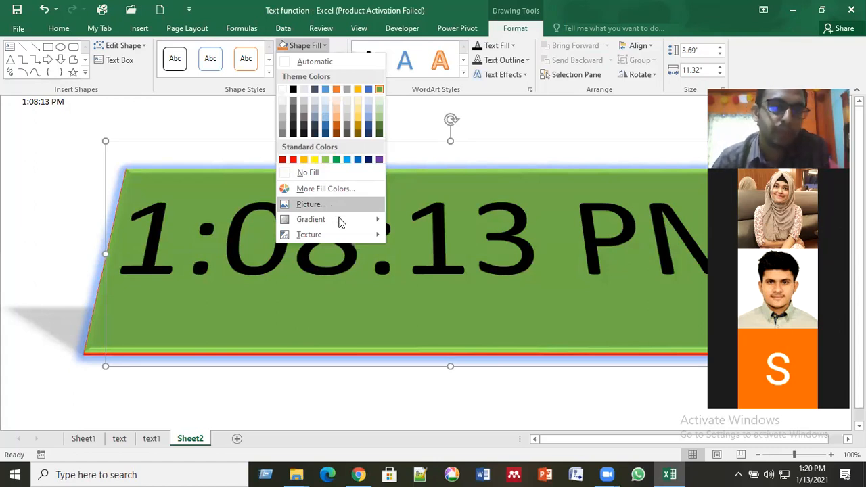
pyautogui.moveTo(353, 218)
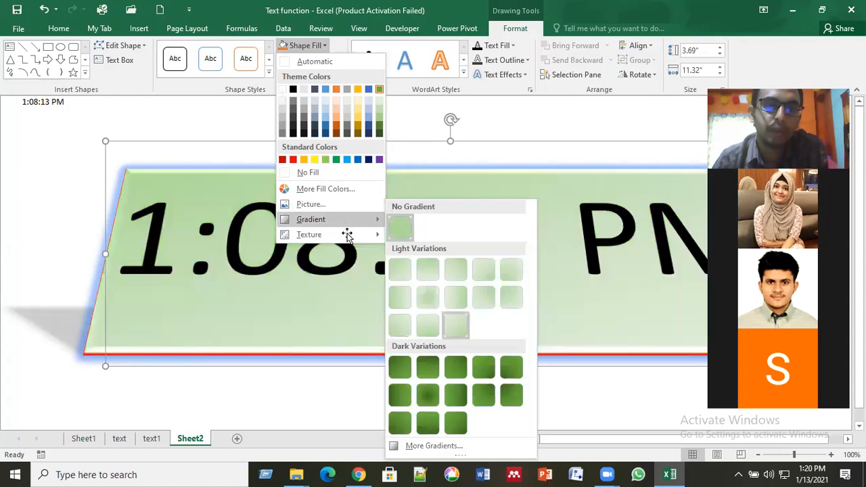
pyautogui.moveTo(321, 242)
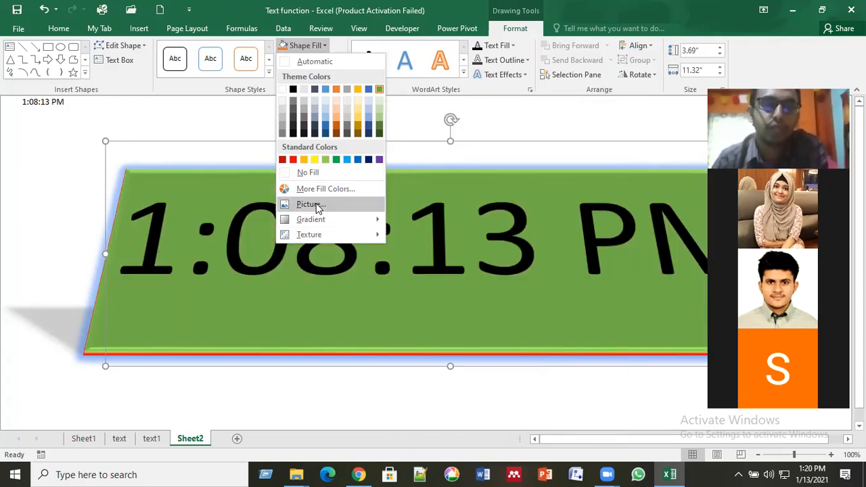
pyautogui.click(316, 204)
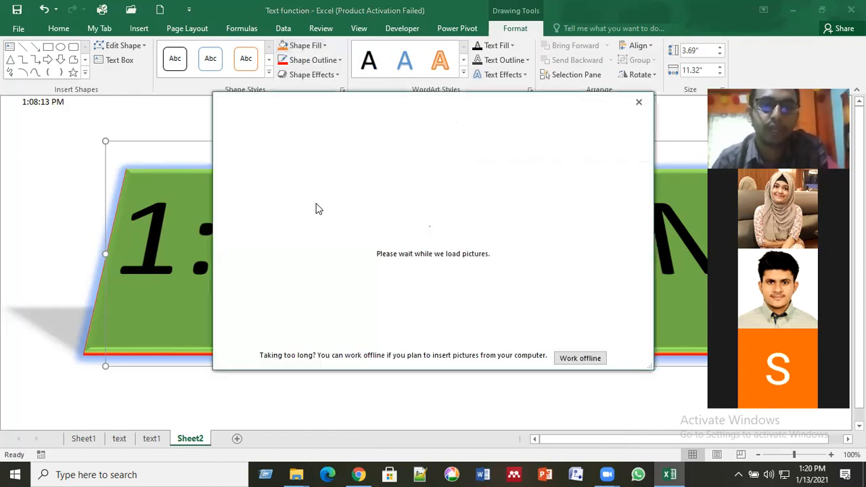
pyautogui.click(579, 360)
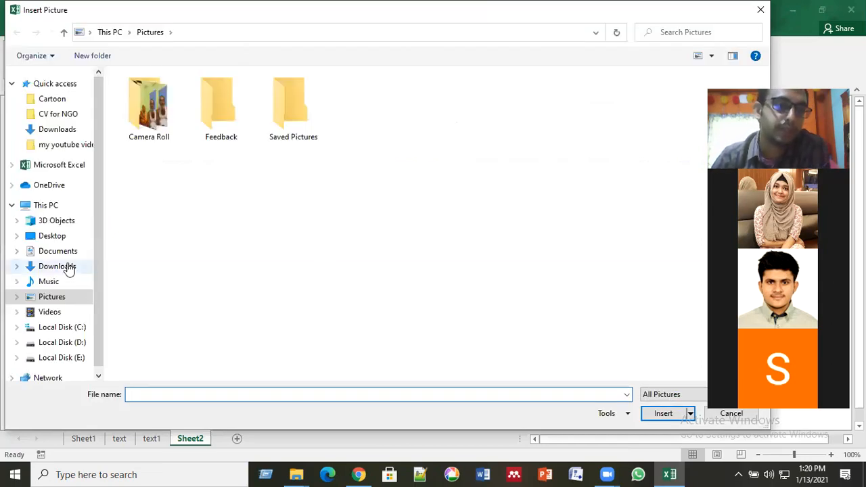
pyautogui.click(69, 269)
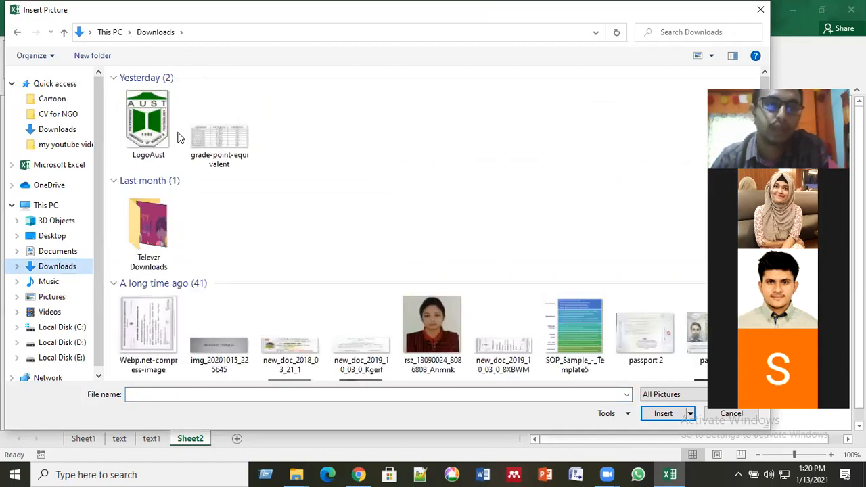
pyautogui.doubleClick(148, 122)
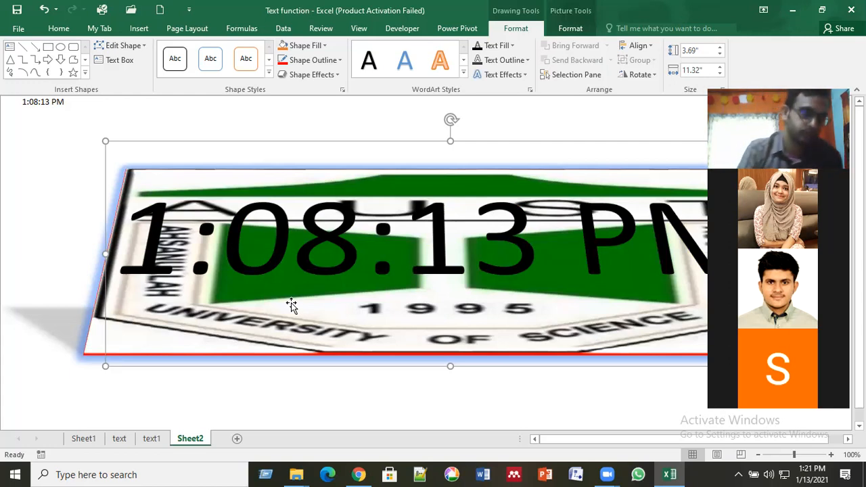
pyautogui.hotkey('ctrl', 'z')
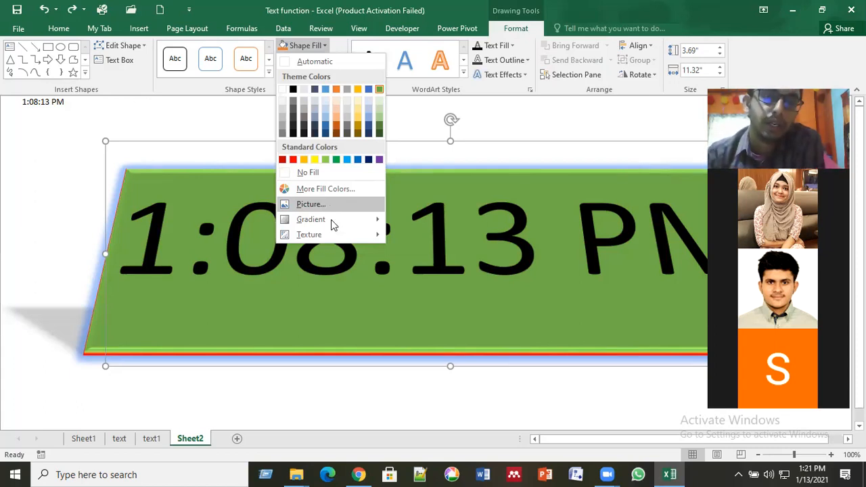
pyautogui.moveTo(331, 226)
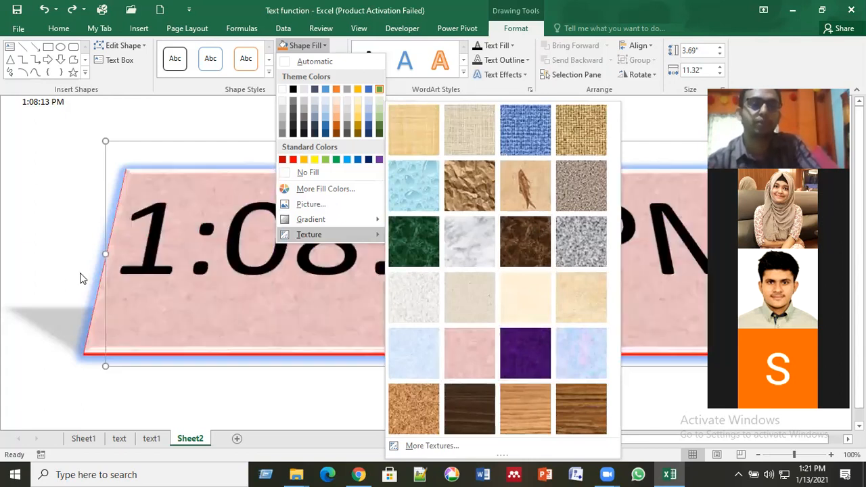
pyautogui.click(64, 273)
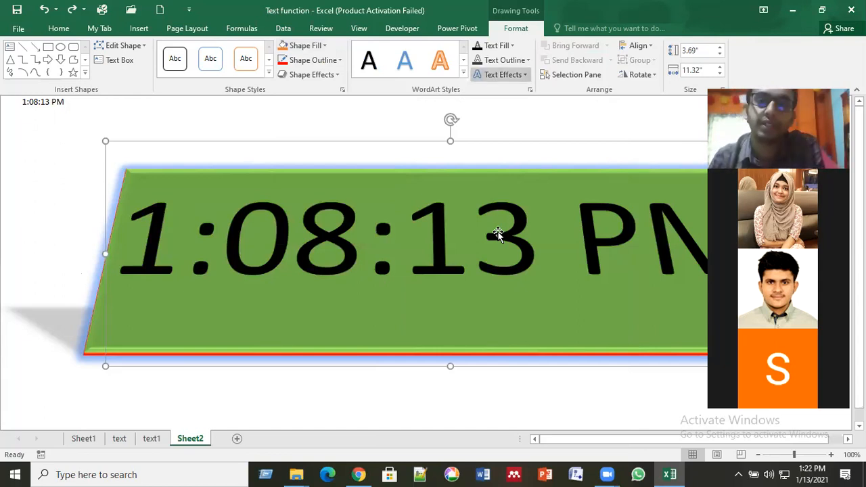
# Apply the second reflection variation in the first row to the clock text and outline the text in orange.
pyautogui.click(521, 75)
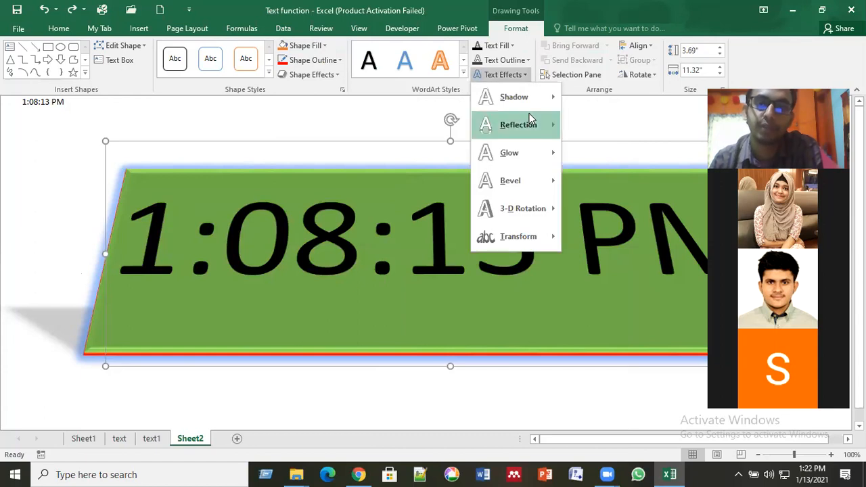
pyautogui.moveTo(531, 122)
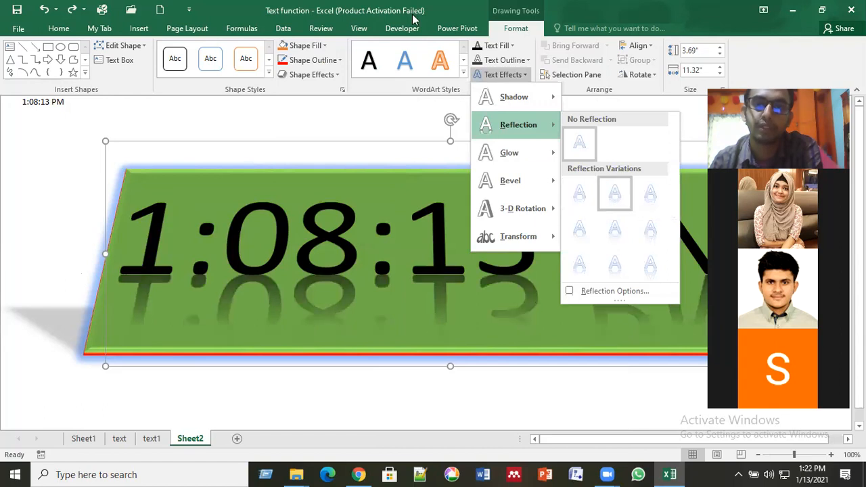
pyautogui.click(618, 192)
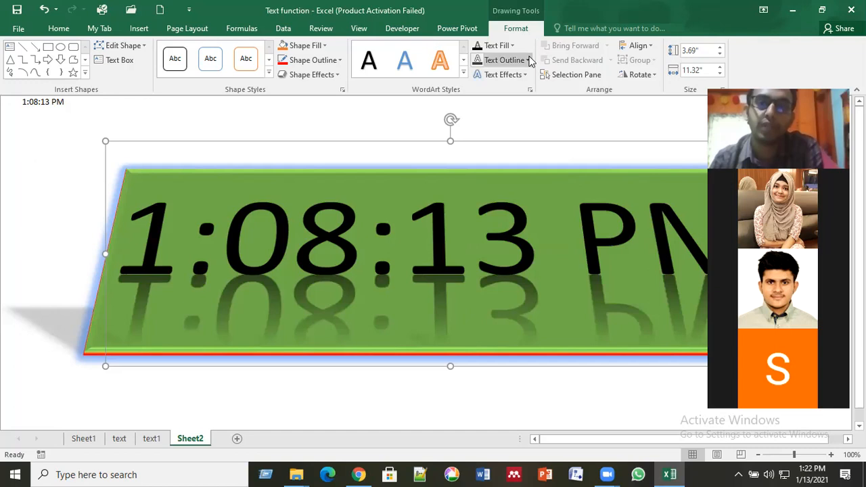
pyautogui.click(528, 61)
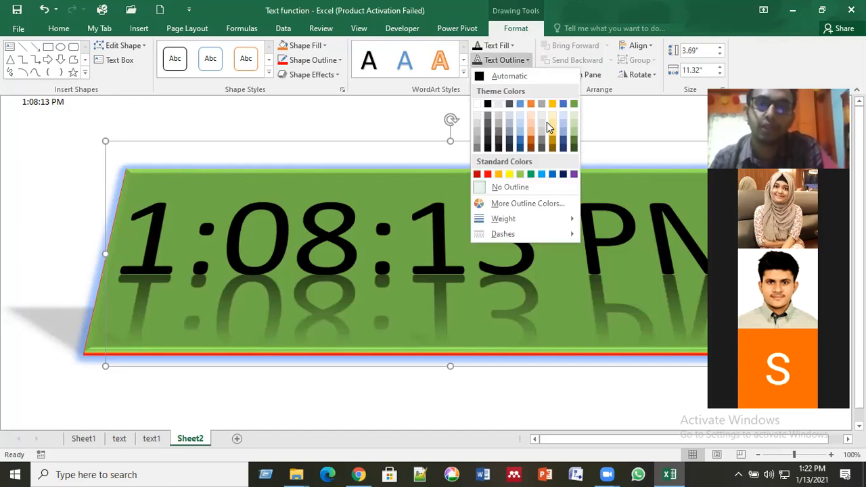
pyautogui.click(500, 176)
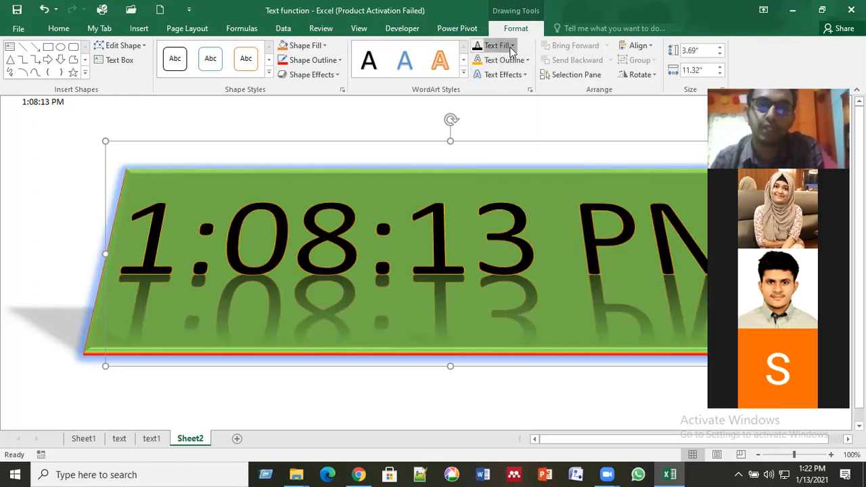
# Try filling the clock text with the LogoAust picture from Downloads, undo it, and check the text fill options again.
pyautogui.click(511, 46)
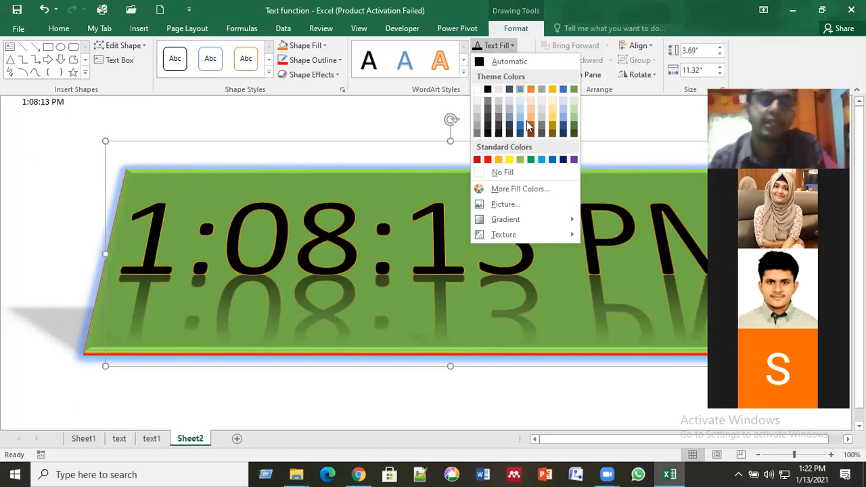
pyautogui.click(518, 207)
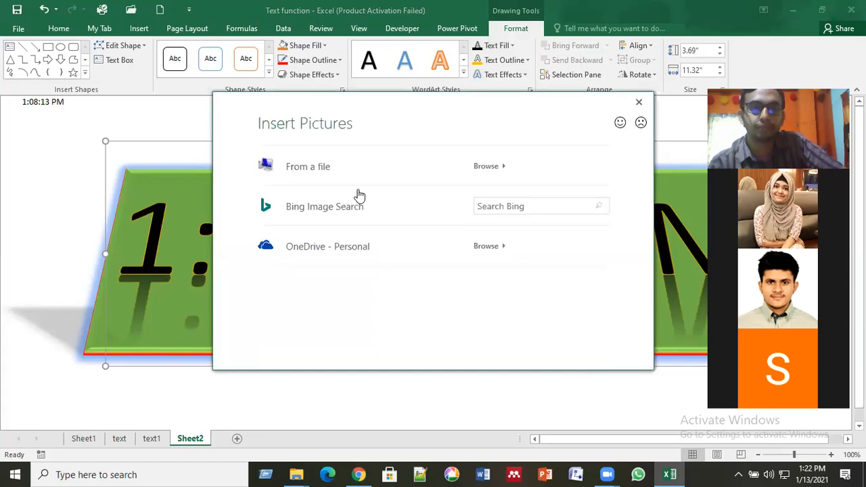
pyautogui.click(345, 161)
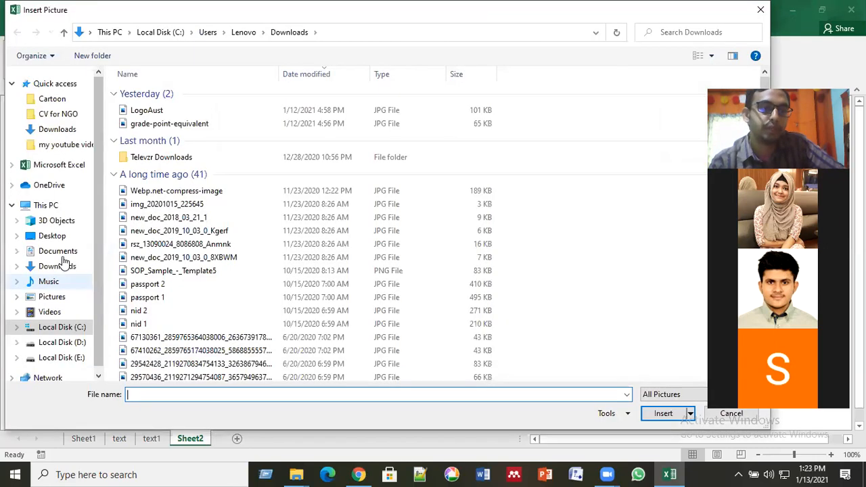
pyautogui.click(66, 268)
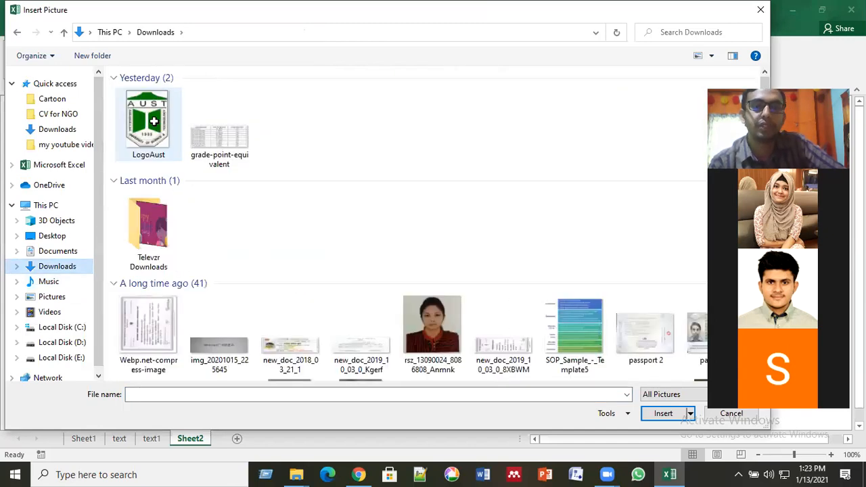
pyautogui.doubleClick(154, 121)
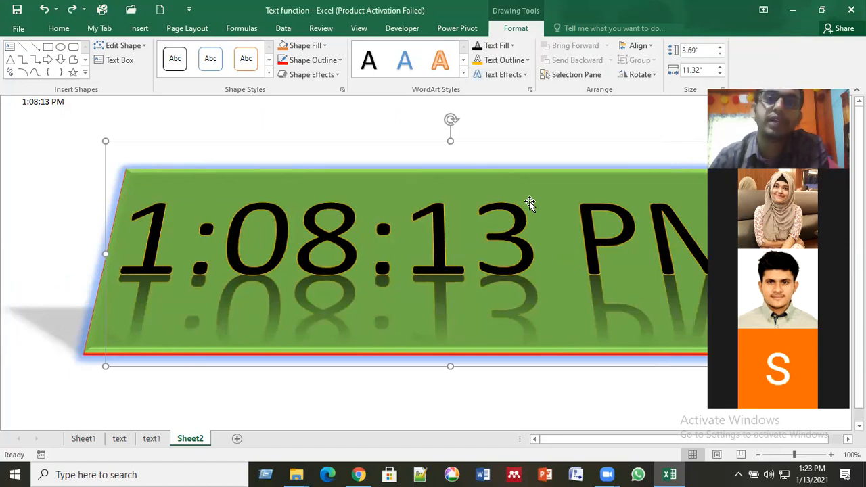
pyautogui.click(515, 45)
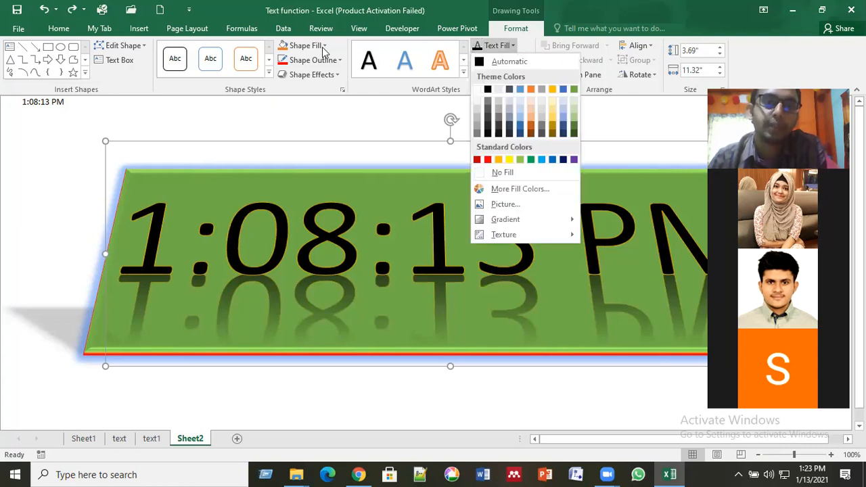
pyautogui.click(526, 44)
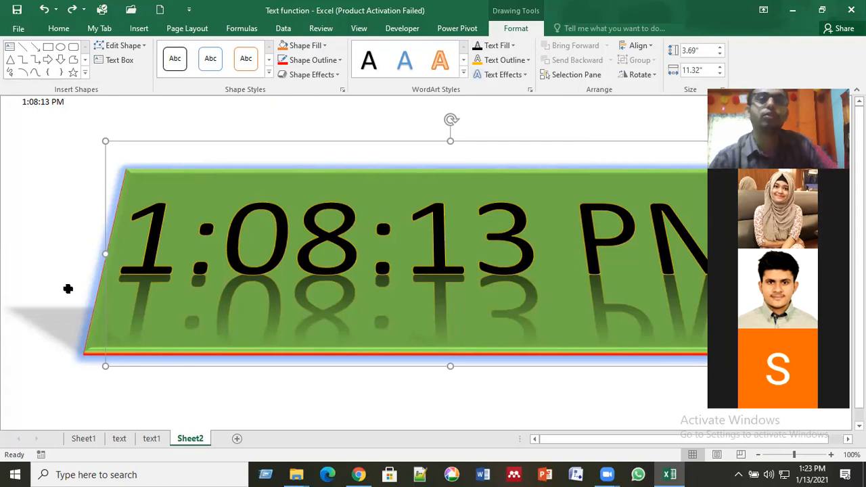
# Open the Visual Basic editor for the workbook and insert a new standard module.
pyautogui.click(394, 29)
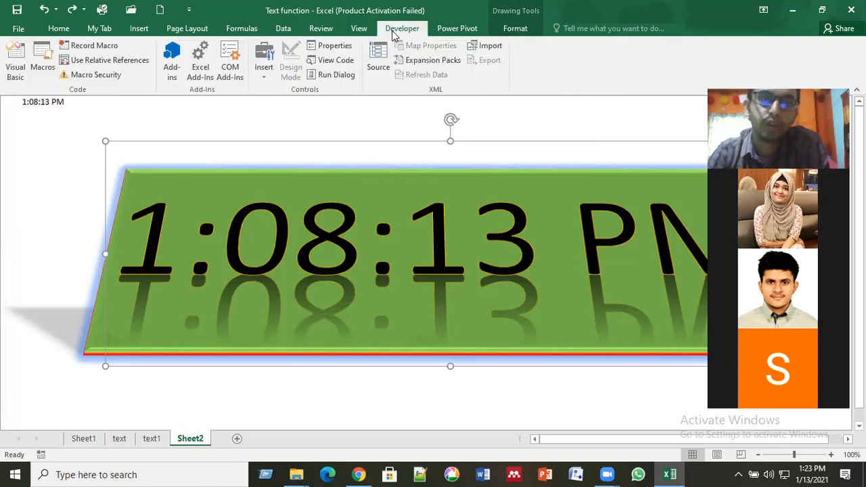
pyautogui.click(18, 67)
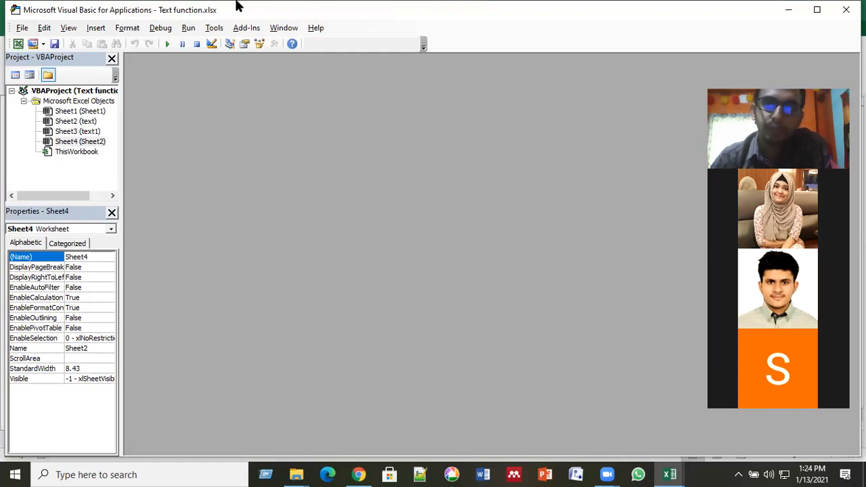
pyautogui.click(843, 12)
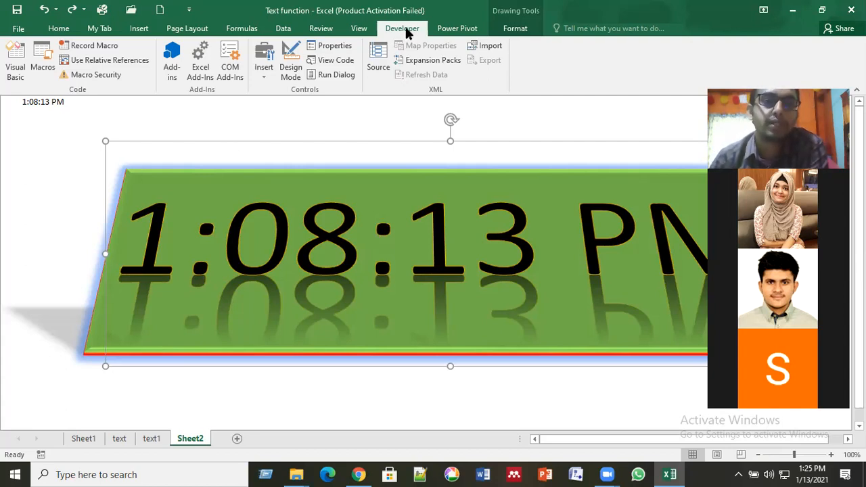
pyautogui.click(18, 68)
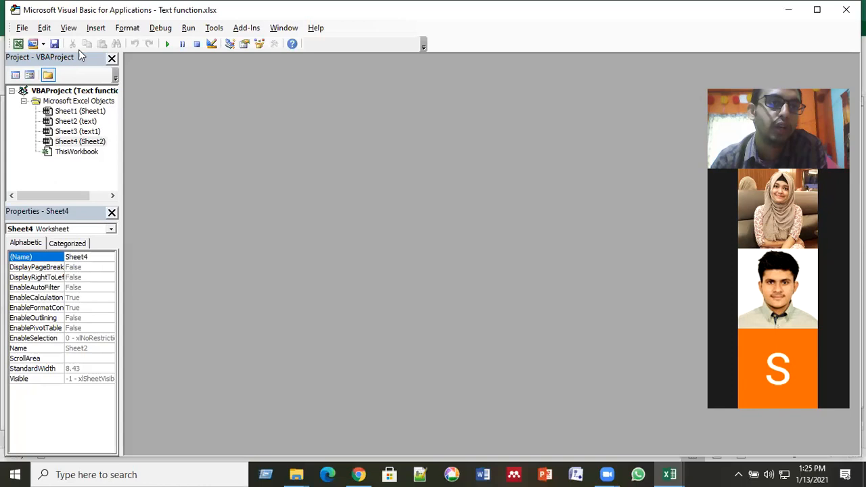
pyautogui.click(95, 28)
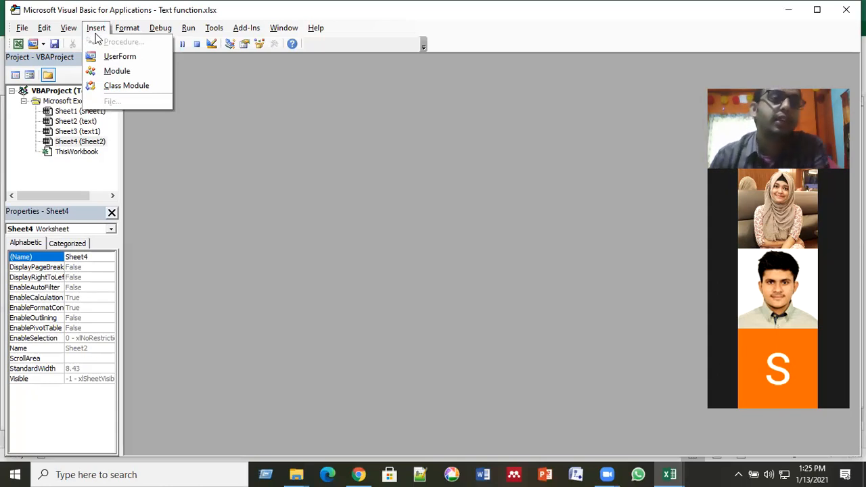
pyautogui.click(117, 71)
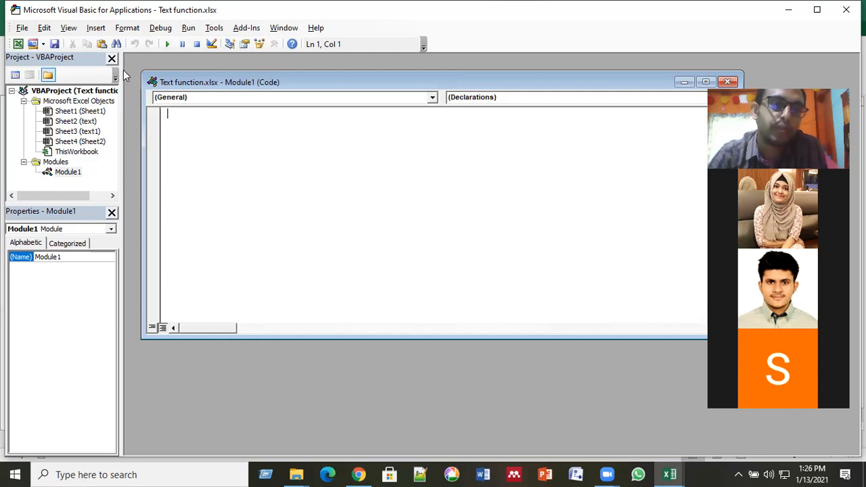
pyautogui.click(90, 111)
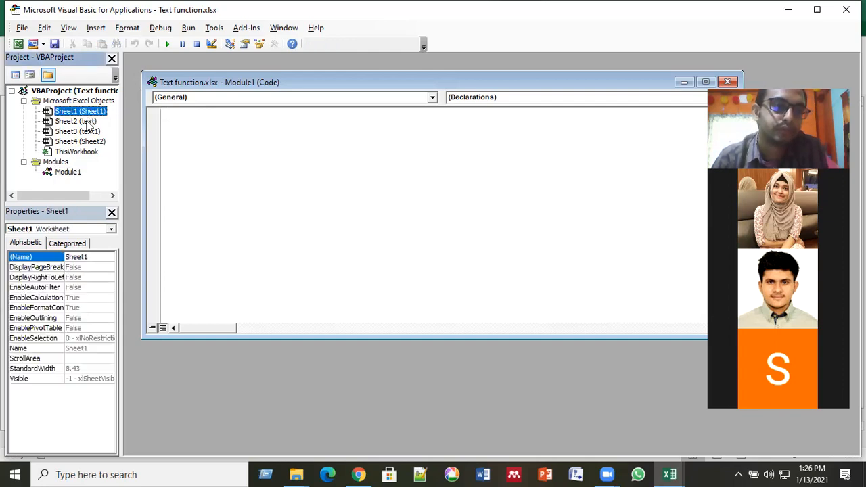
pyautogui.click(86, 122)
pyautogui.click(84, 154)
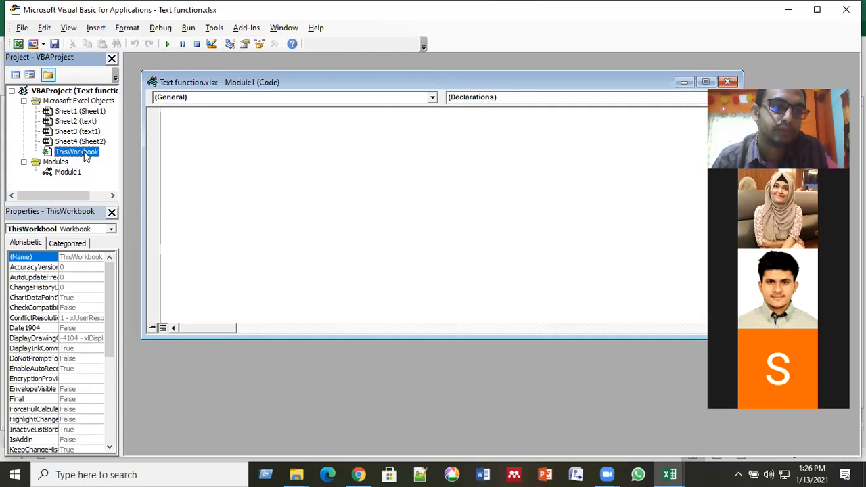
pyautogui.click(67, 174)
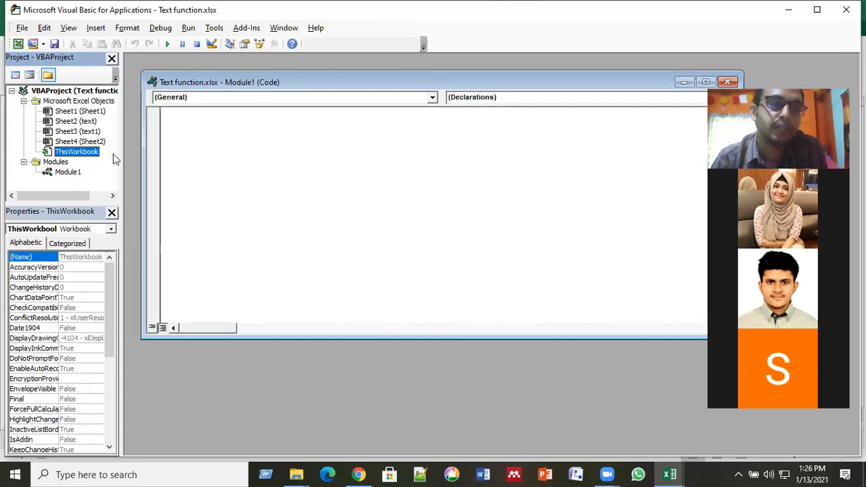
pyautogui.click(302, 167)
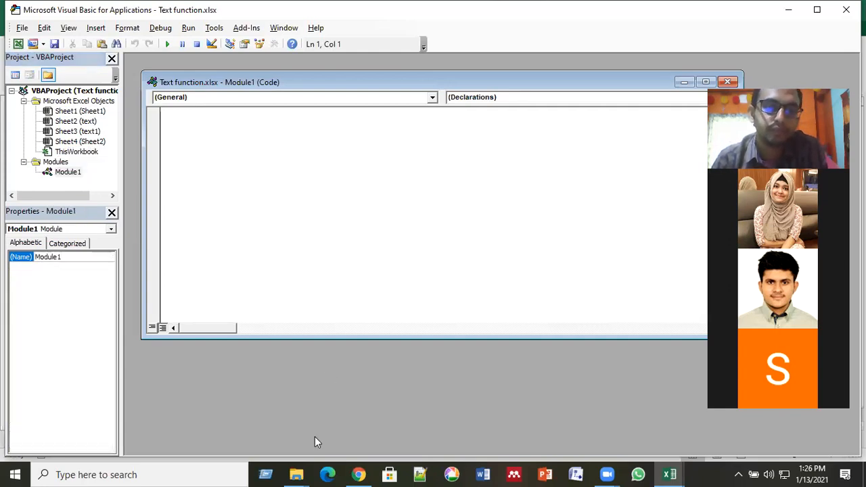
# Open the "Running Clock in Excel Sheet (Module code)" text file from Downloads and copy all of its code.
pyautogui.click(308, 474)
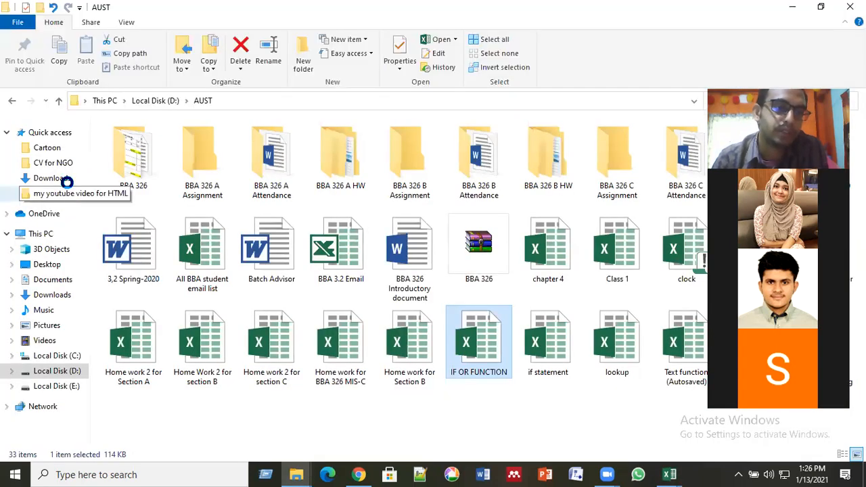
pyautogui.click(65, 179)
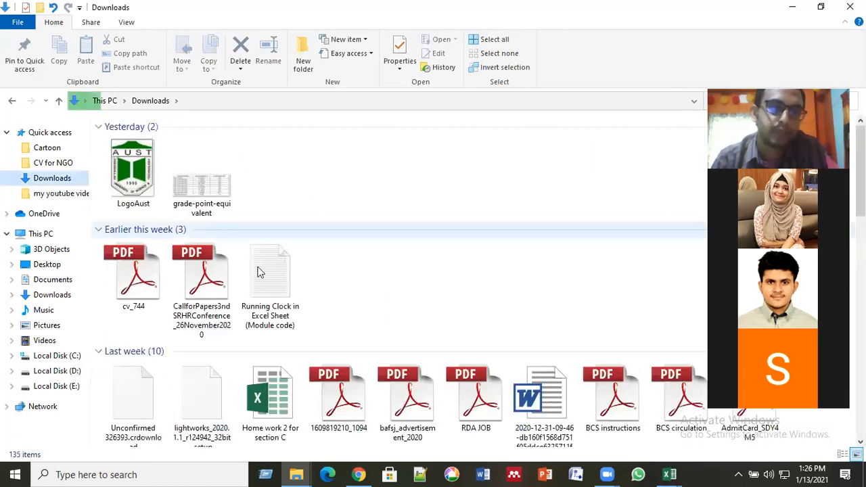
pyautogui.doubleClick(265, 274)
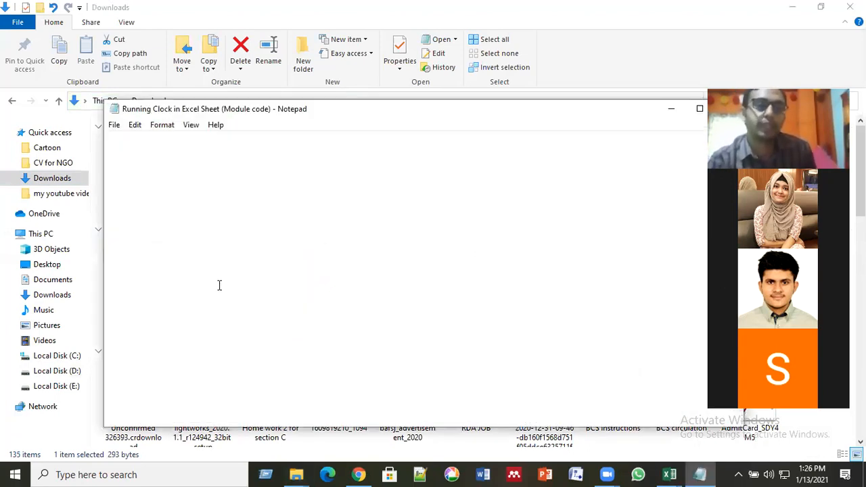
pyautogui.click(218, 285)
pyautogui.click(163, 325)
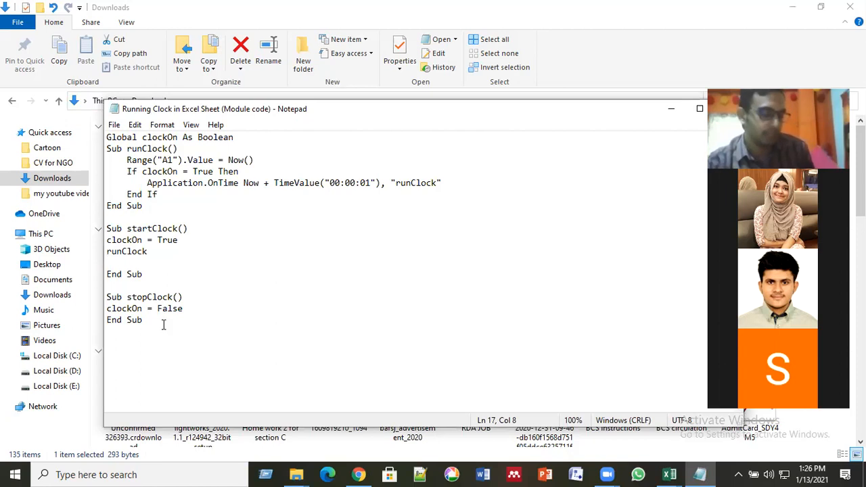
pyautogui.hotkey('ctrl', 'a')
pyautogui.hotkey('ctrl', 'c')
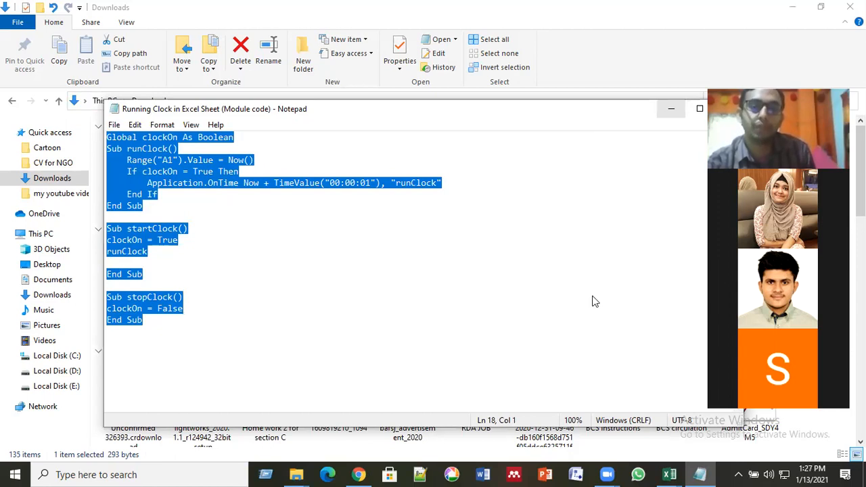
# Paste the runClock, startClock and stopClock code into the empty Module1 and close the Visual Basic editor.
pyautogui.click(671, 108)
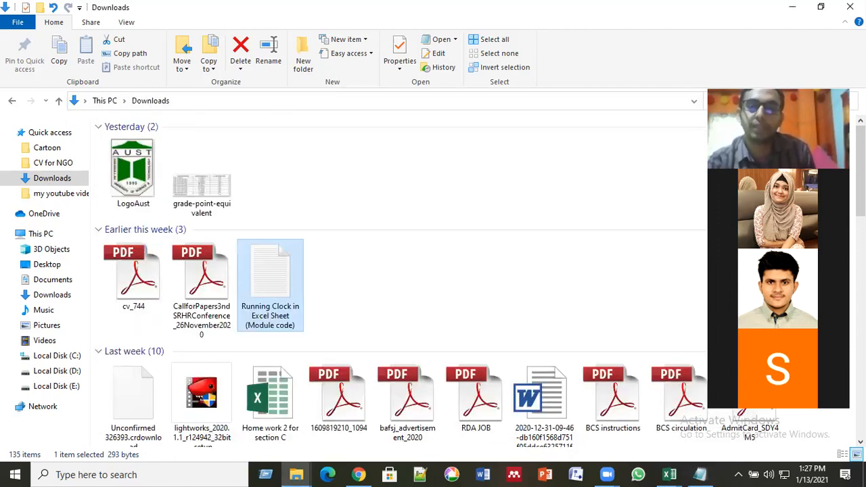
pyautogui.click(794, 9)
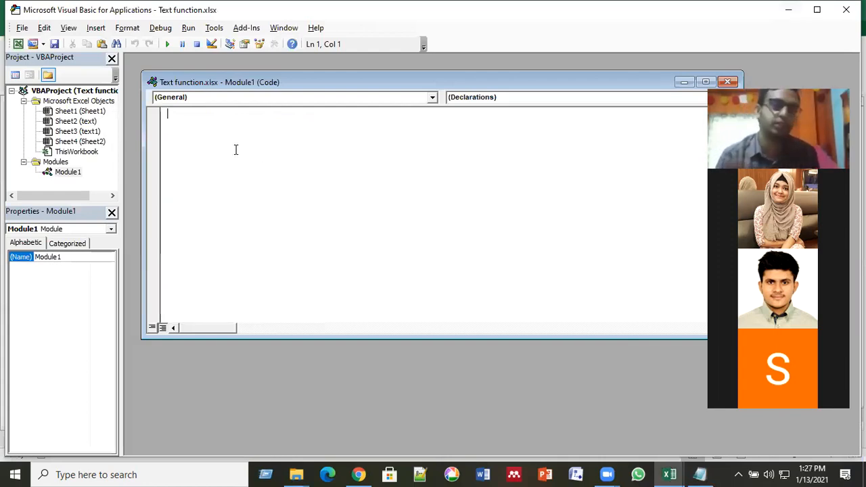
pyautogui.hotkey('ctrl', 'v')
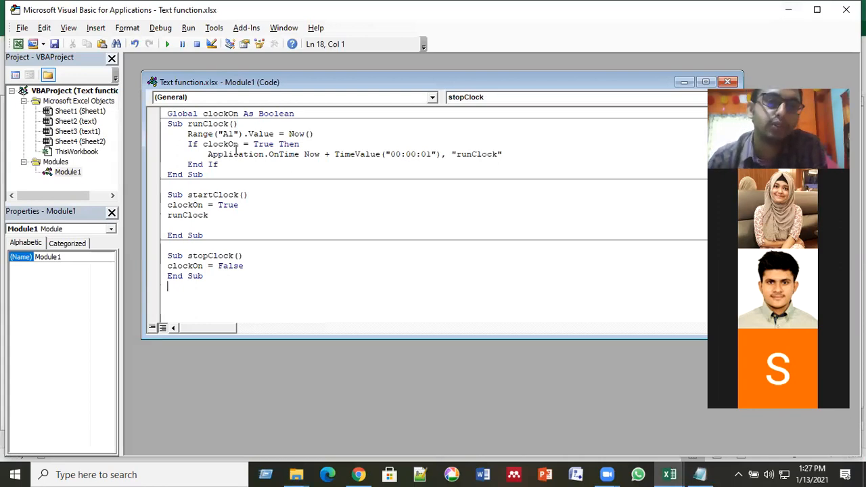
pyautogui.click(487, 201)
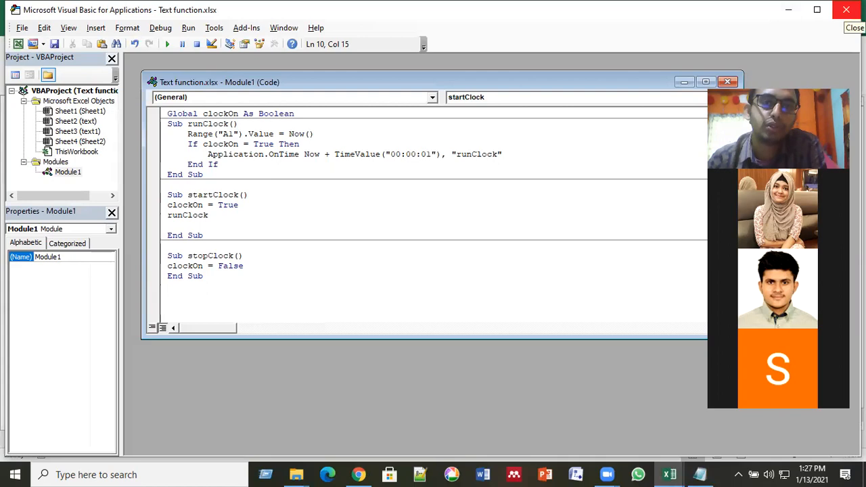
pyautogui.click(845, 9)
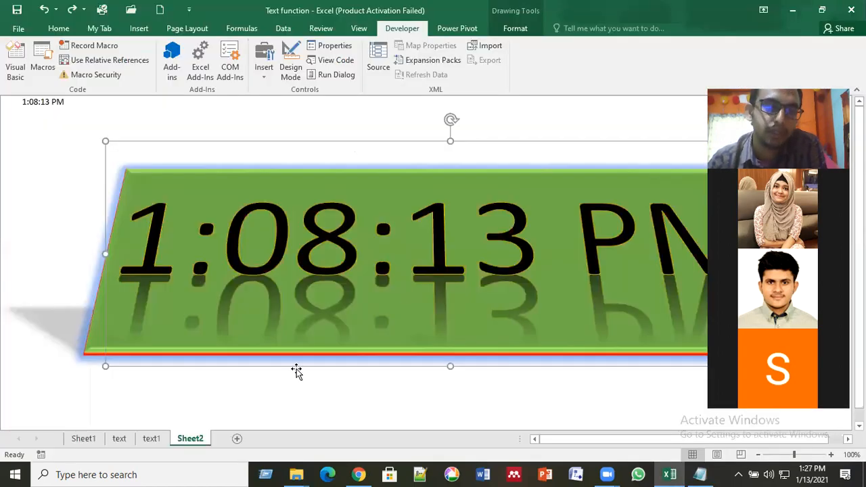
# Draw a form control button below the clock on Sheet2 and assign the startClock macro to it.
pyautogui.click(234, 410)
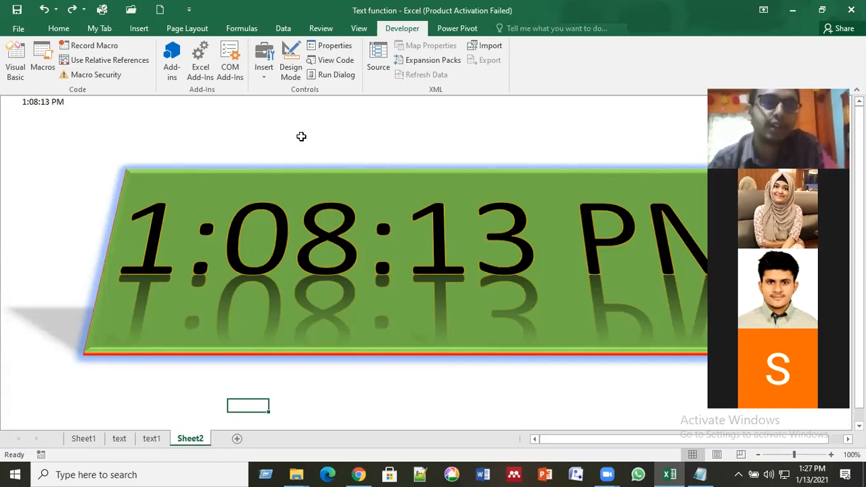
pyautogui.click(264, 67)
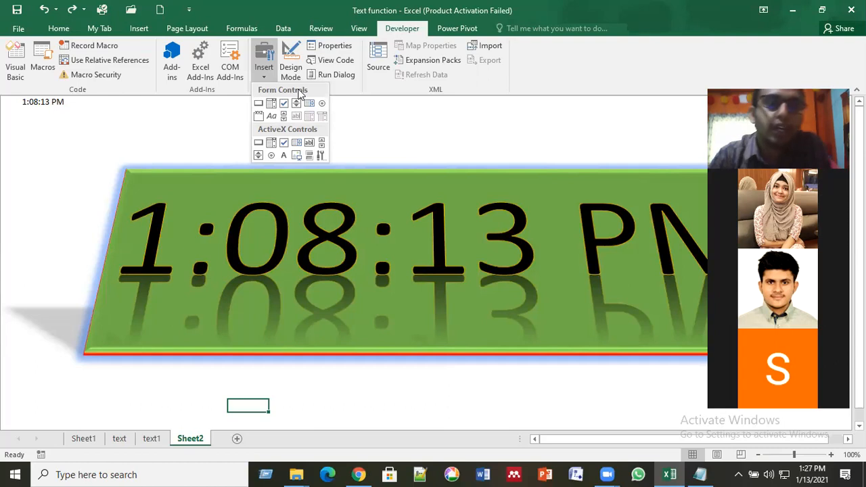
pyautogui.click(259, 104)
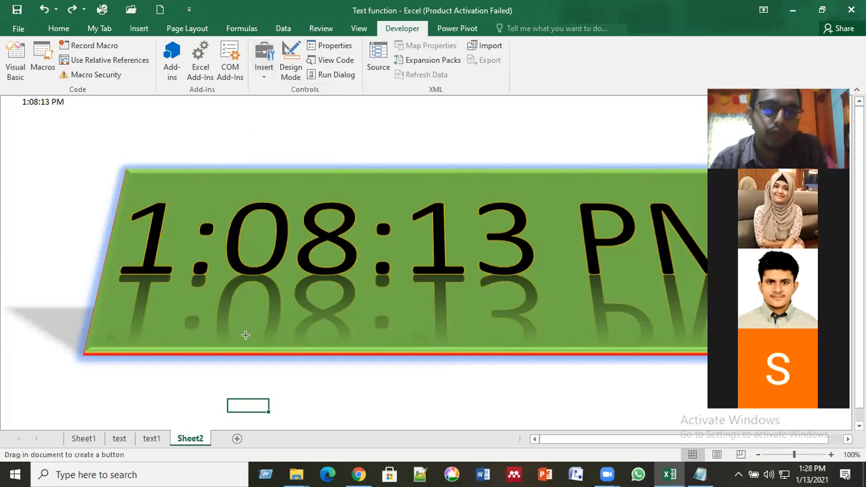
pyautogui.moveTo(281, 388); pyautogui.dragTo(335, 409)
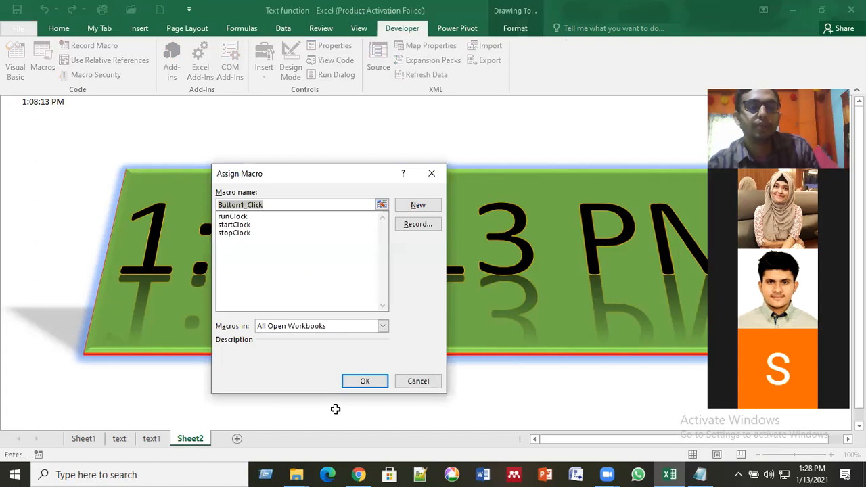
pyautogui.click(240, 225)
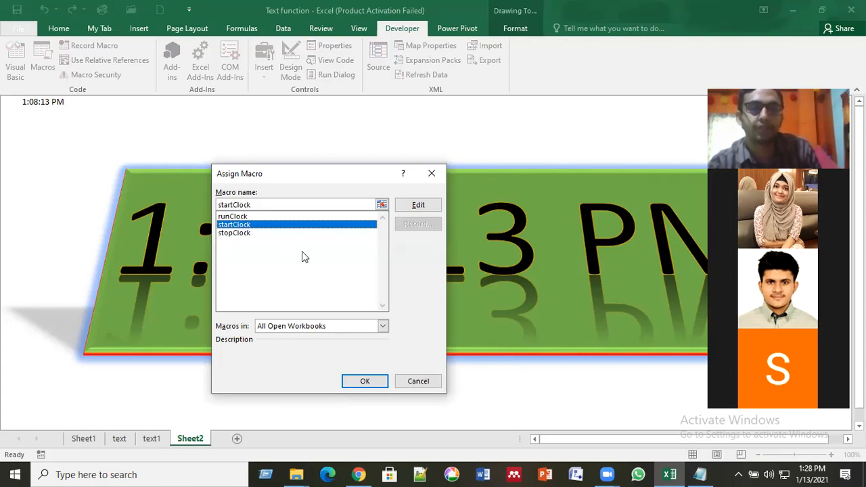
pyautogui.click(365, 380)
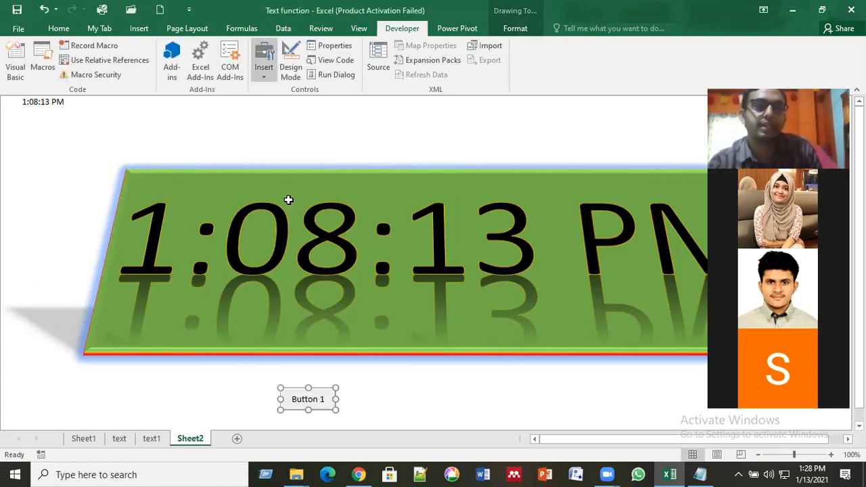
# Change the caption of the startClock button below the clock to "Start" and use it to set the clock running.
pyautogui.click(264, 67)
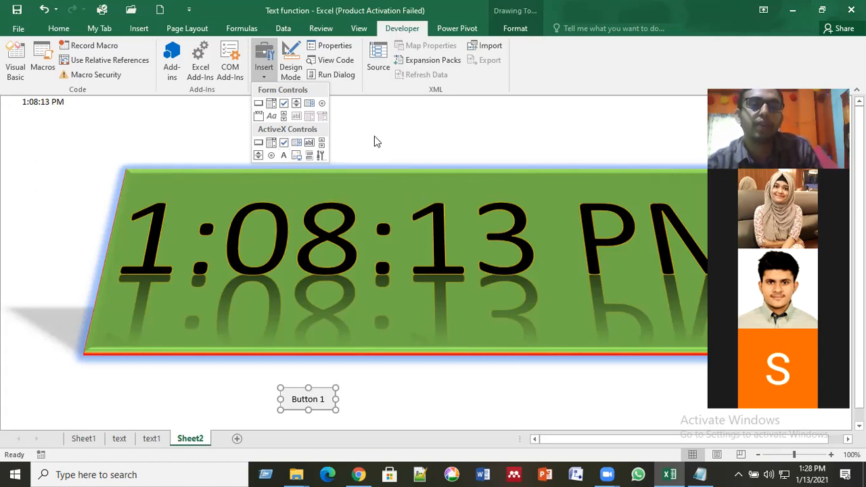
pyautogui.click(321, 399)
pyautogui.click(321, 400)
pyautogui.press('Delete')
pyautogui.press('Delete')
pyautogui.press('Delete')
pyautogui.press('Delete')
pyautogui.press('Delete')
pyautogui.press('Delete')
pyautogui.write('sTART')
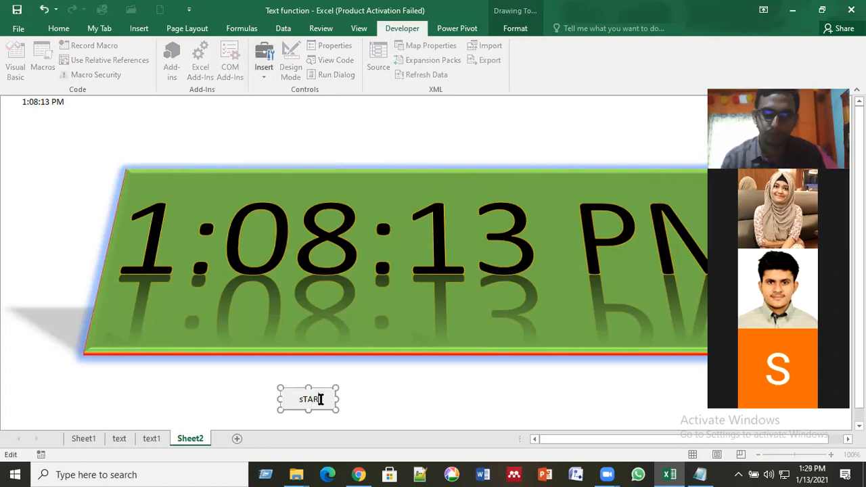
pyautogui.press('BackSpace')
pyautogui.press('BackSpace')
pyautogui.press('BackSpace')
pyautogui.press('BackSpace')
pyautogui.press('BackSpace')
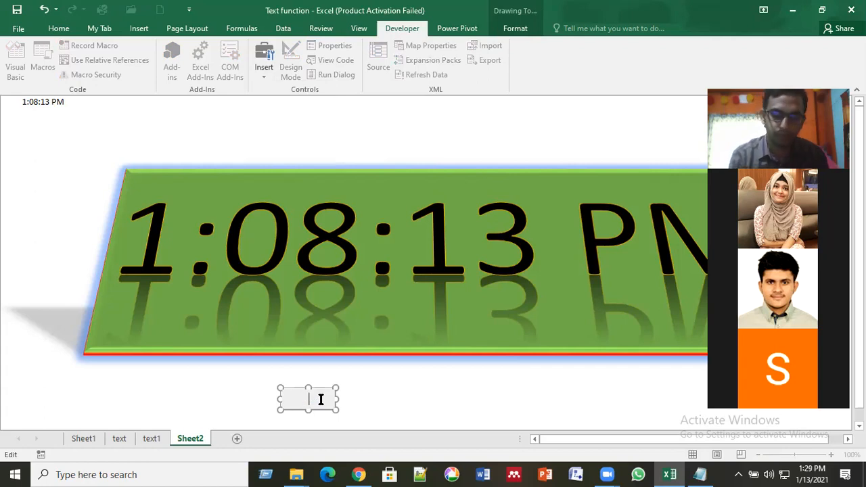
pyautogui.write('Start')
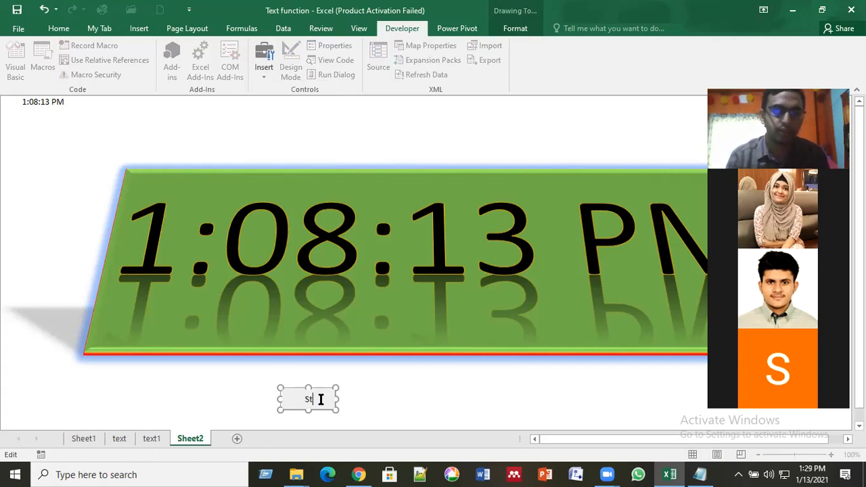
pyautogui.click(355, 397)
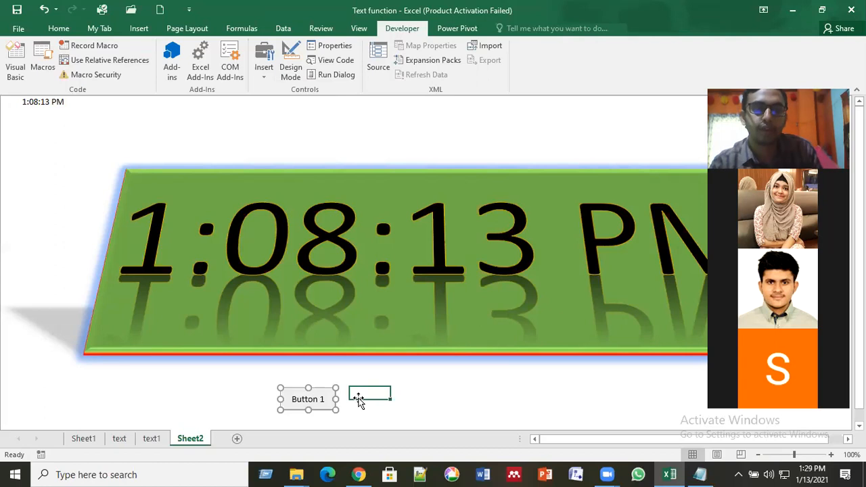
pyautogui.click(325, 402)
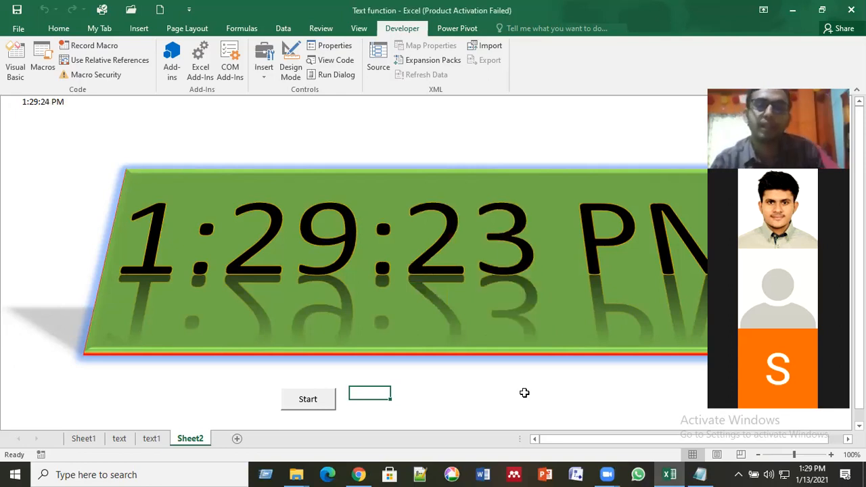
pyautogui.click(380, 409)
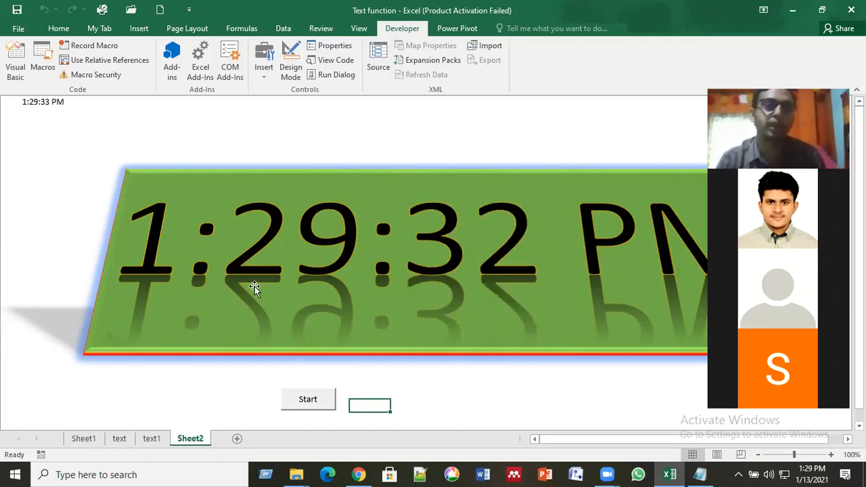
# Draw a second form control button beside the Start button and assign the stopClock macro to it.
pyautogui.click(264, 71)
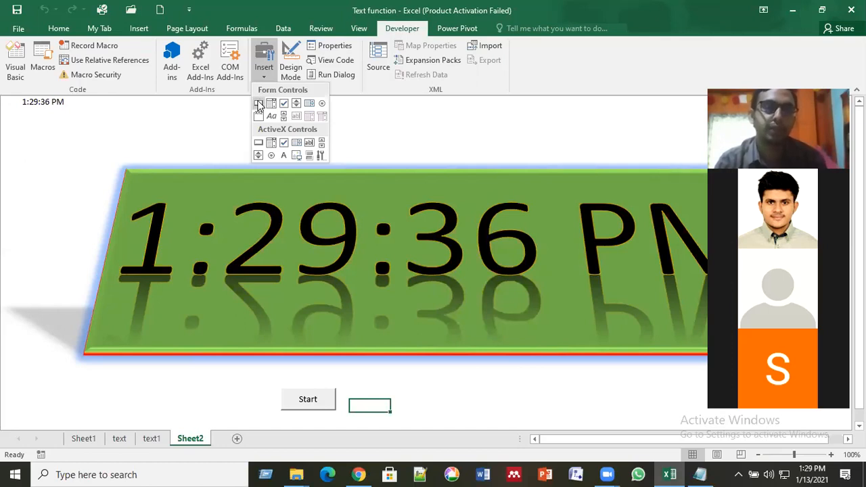
pyautogui.click(259, 105)
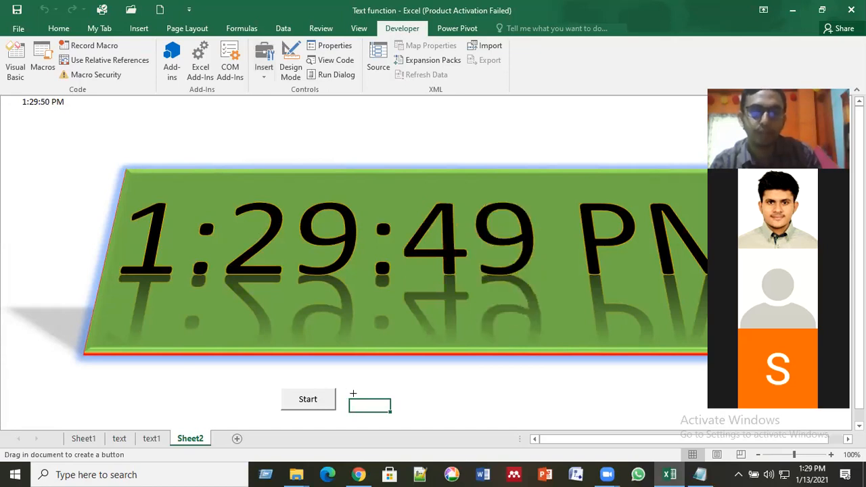
pyautogui.moveTo(350, 390); pyautogui.dragTo(397, 410)
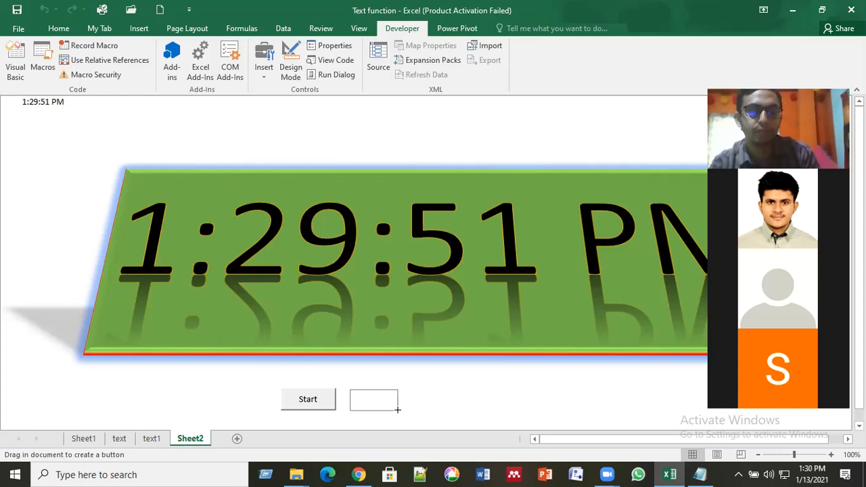
pyautogui.moveTo(397, 409)
pyautogui.mouseDown()
pyautogui.moveTo(373, 402)
pyautogui.moveTo(392, 411)
pyautogui.mouseUp()
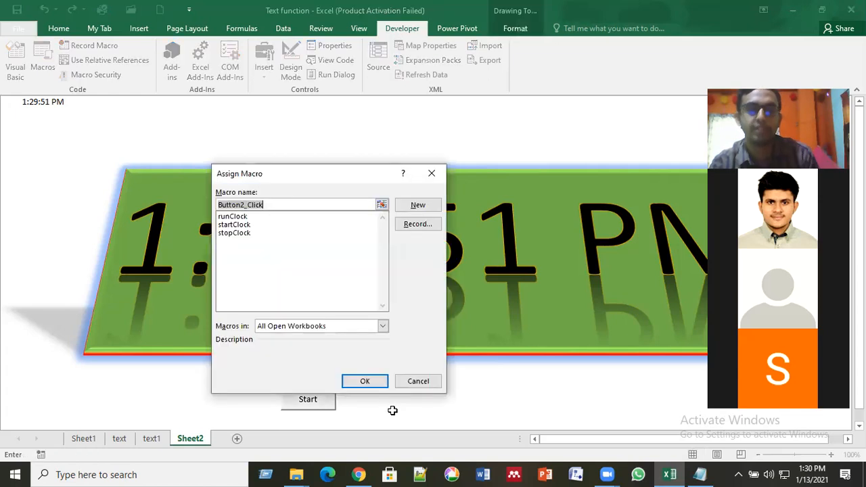
pyautogui.click(231, 216)
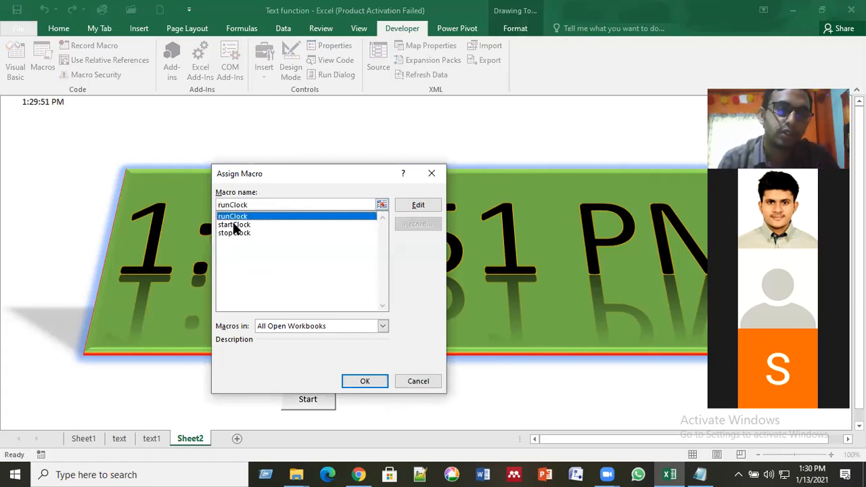
pyautogui.click(233, 225)
pyautogui.click(233, 233)
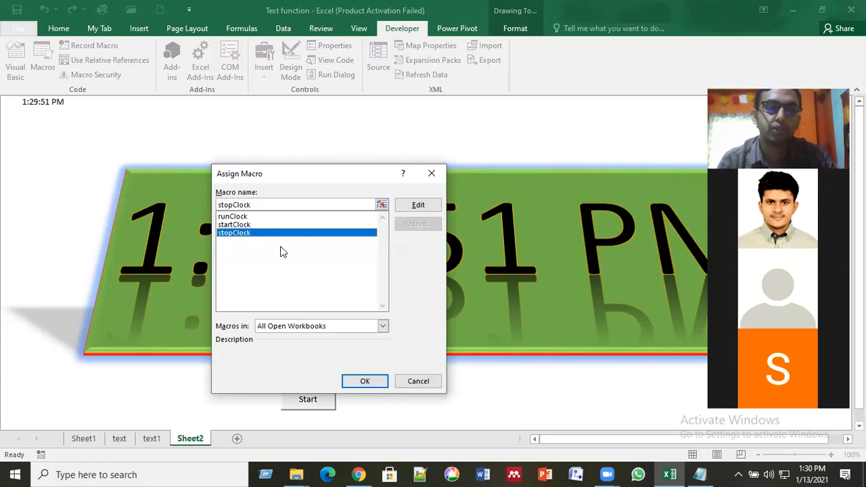
pyautogui.click(366, 381)
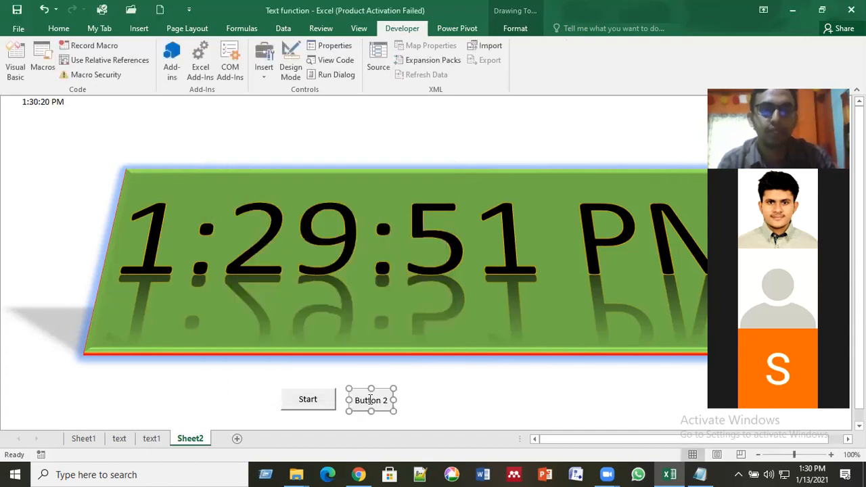
# Change the caption of the new stopClock button to "Stop".
pyautogui.click(357, 400)
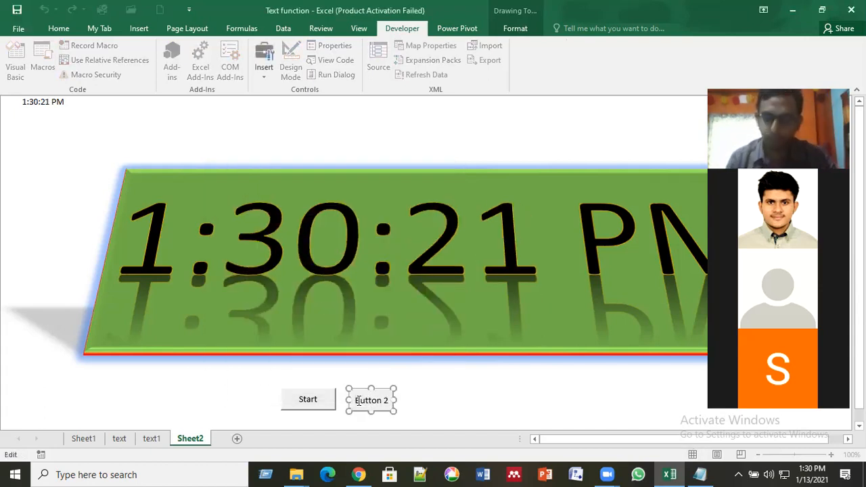
pyautogui.press('Delete')
pyautogui.press('Delete')
pyautogui.press('Delete')
pyautogui.press('Delete')
pyautogui.press('Delete')
pyautogui.press('Delete')
pyautogui.press('Delete')
pyautogui.press('Delete')
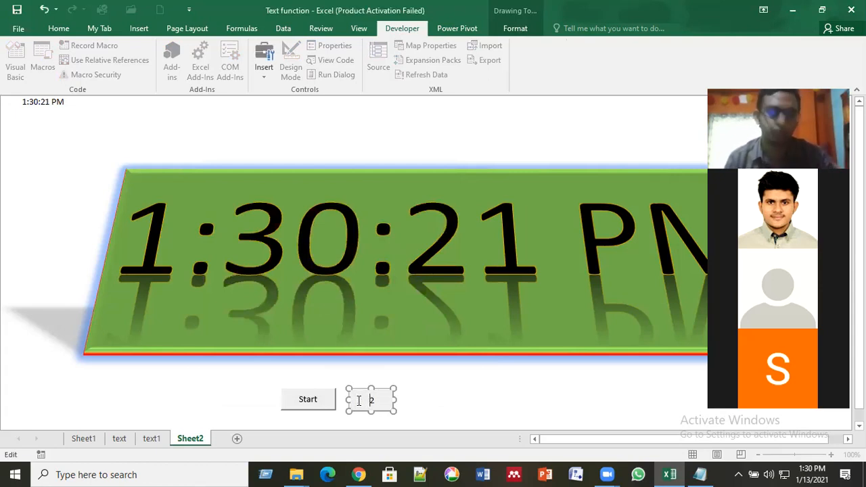
pyautogui.write('Stop')
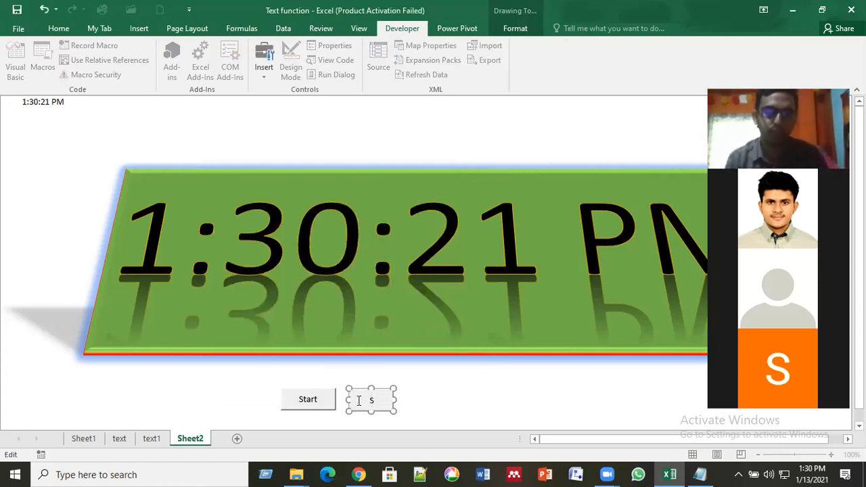
pyautogui.click(465, 402)
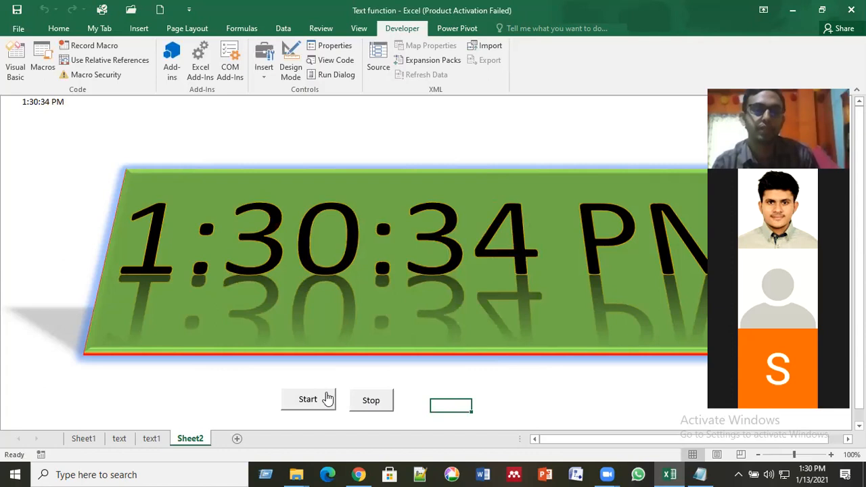
# Run the Sheet2 clock with the Start button.
pyautogui.click(307, 399)
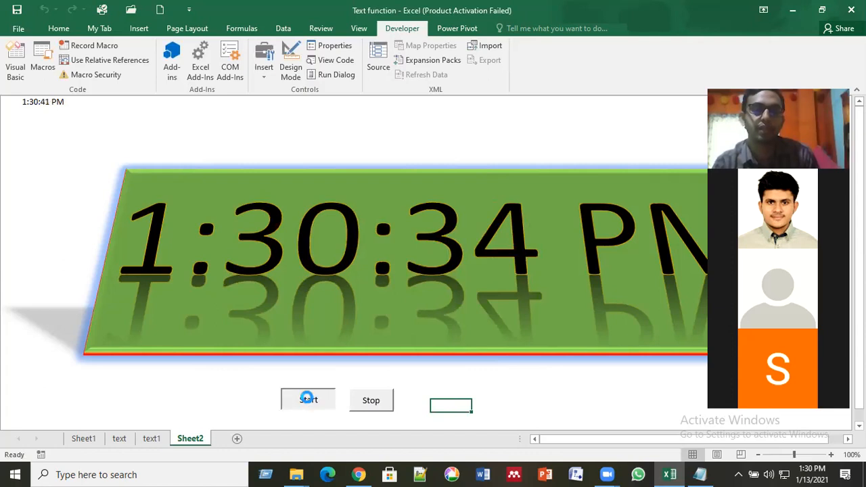
pyautogui.click(657, 380)
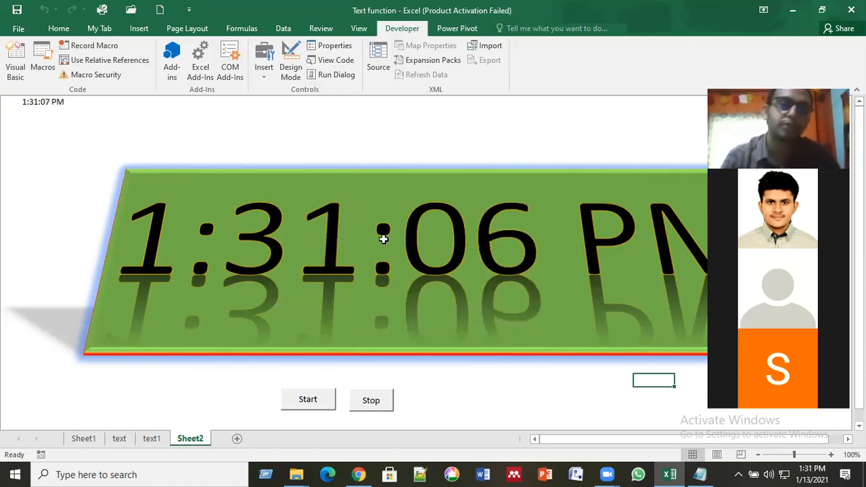
pyautogui.click(263, 60)
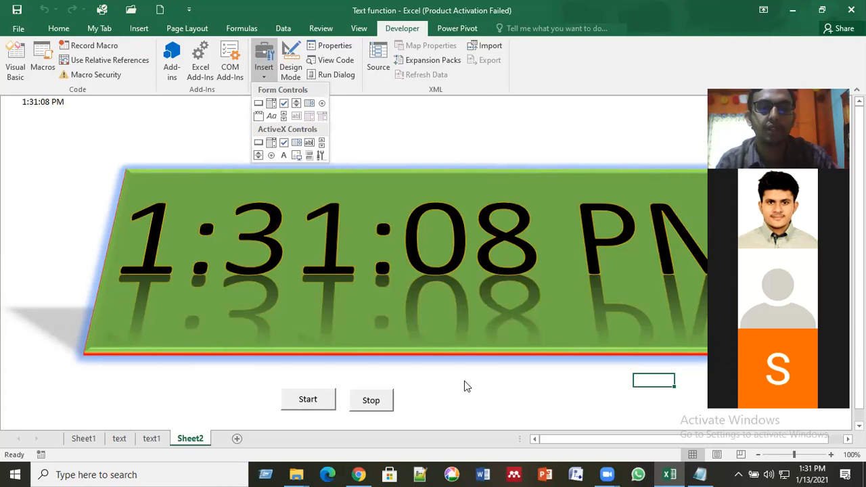
pyautogui.click(502, 380)
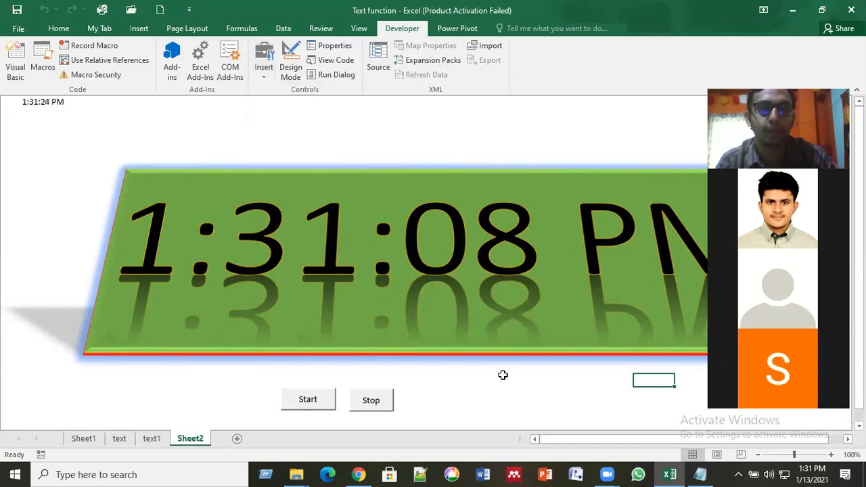
pyautogui.click(497, 393)
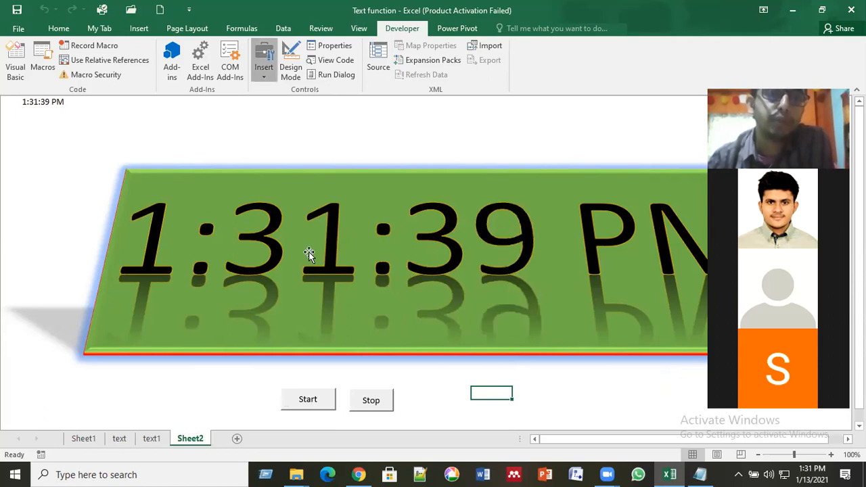
pyautogui.click(330, 402)
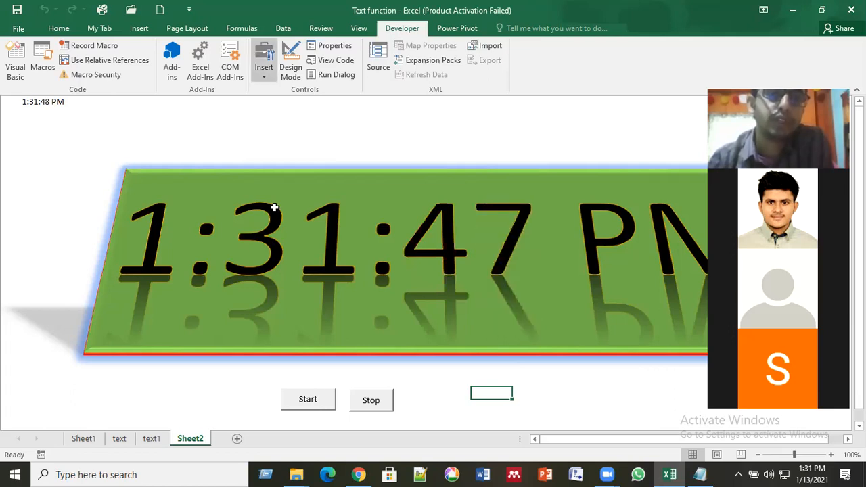
pyautogui.click(264, 71)
pyautogui.click(261, 107)
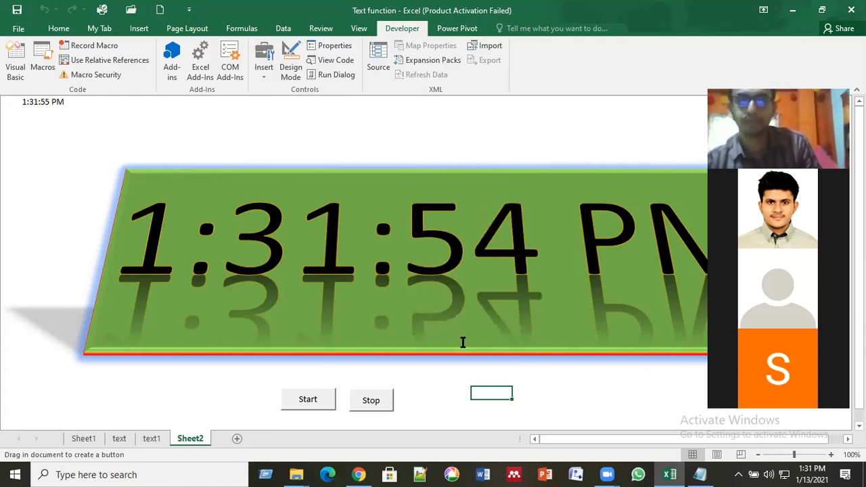
pyautogui.moveTo(432, 358); pyautogui.dragTo(633, 412)
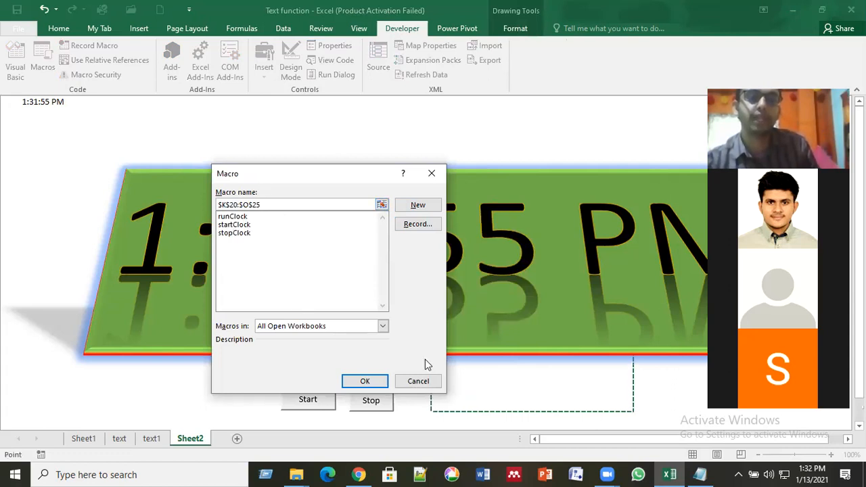
pyautogui.click(383, 329)
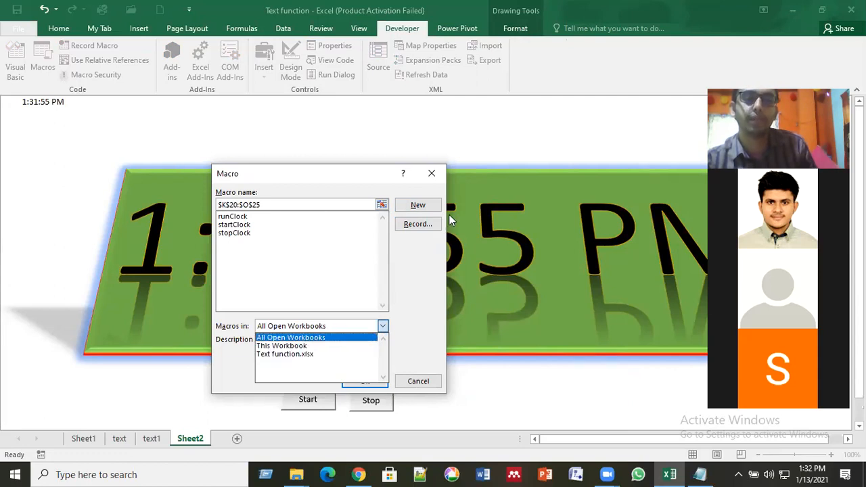
pyautogui.click(404, 285)
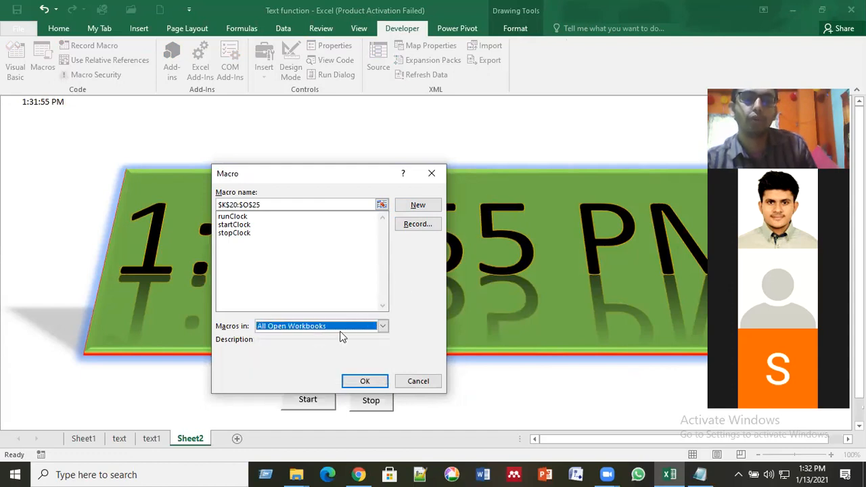
pyautogui.click(383, 327)
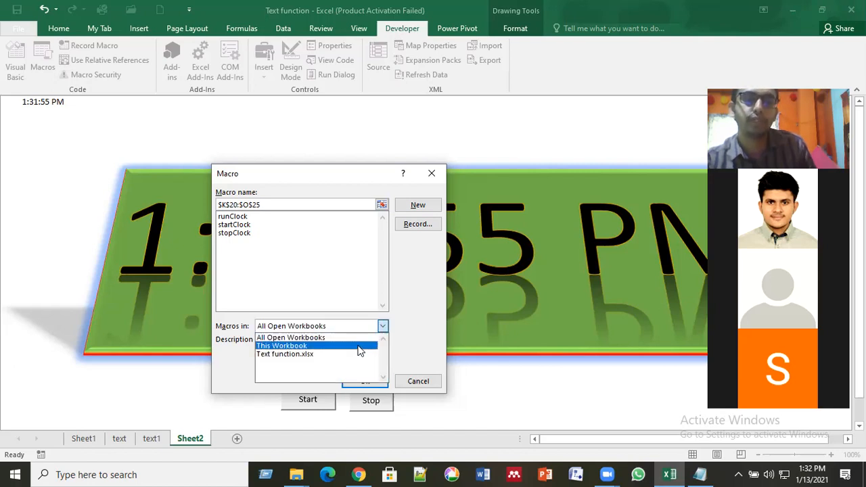
pyautogui.click(433, 179)
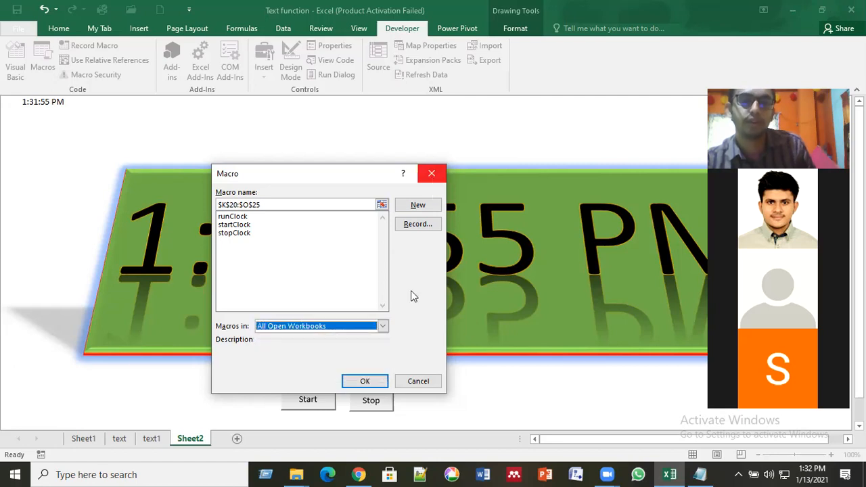
pyautogui.click(418, 381)
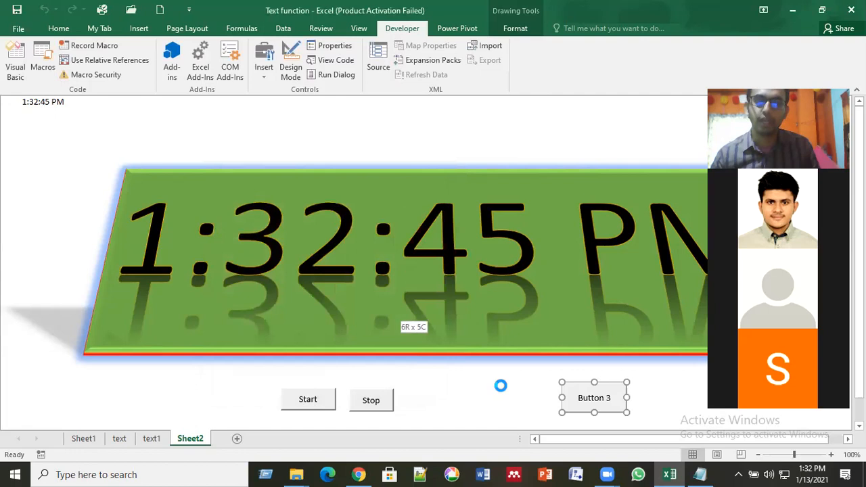
pyautogui.press('Delete')
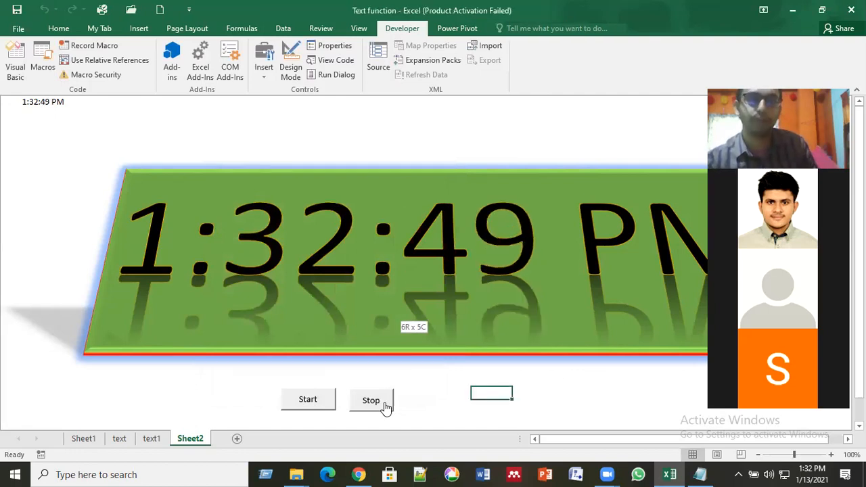
# Halt the running clock with the Stop button and leave an empty cell above the clock selected.
pyautogui.click(371, 401)
pyautogui.click(206, 393)
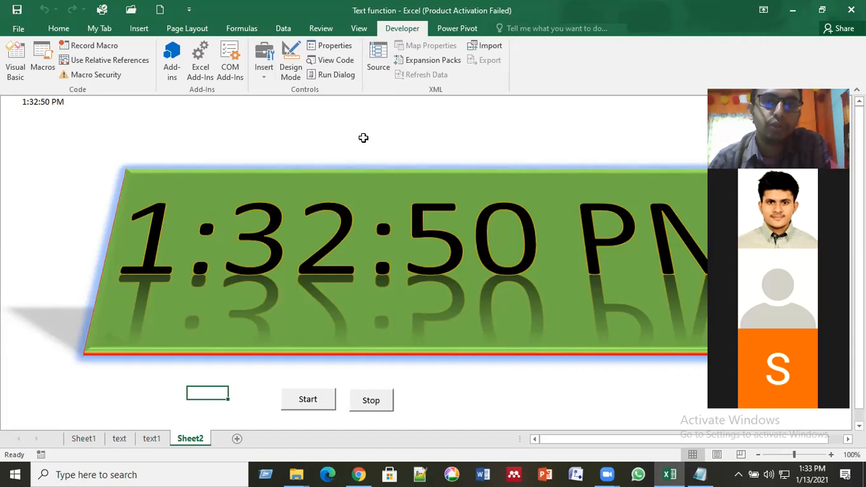
pyautogui.click(447, 399)
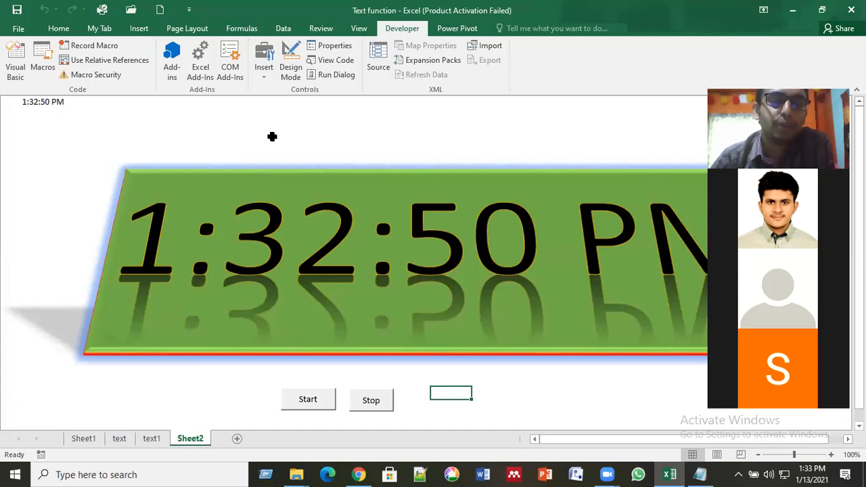
pyautogui.click(370, 114)
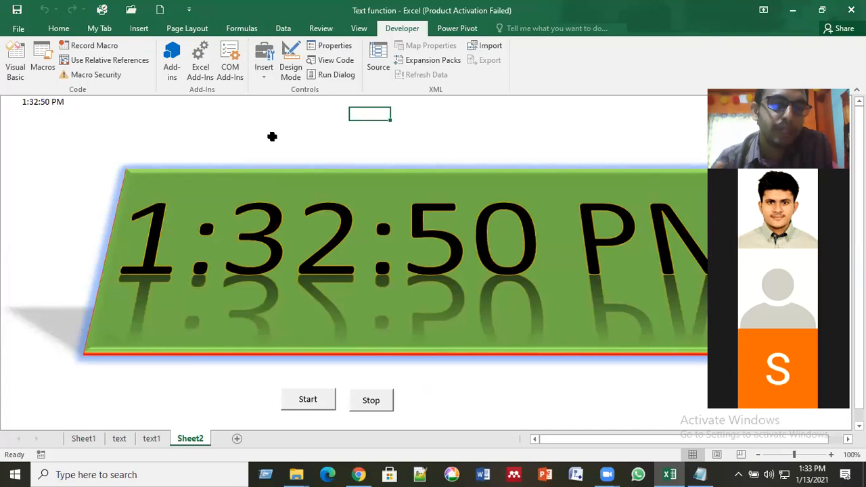
# Review the runClock, startClock and stopClock macros in the workbook's Module1 code and return to Sheet2.
pyautogui.click(16, 70)
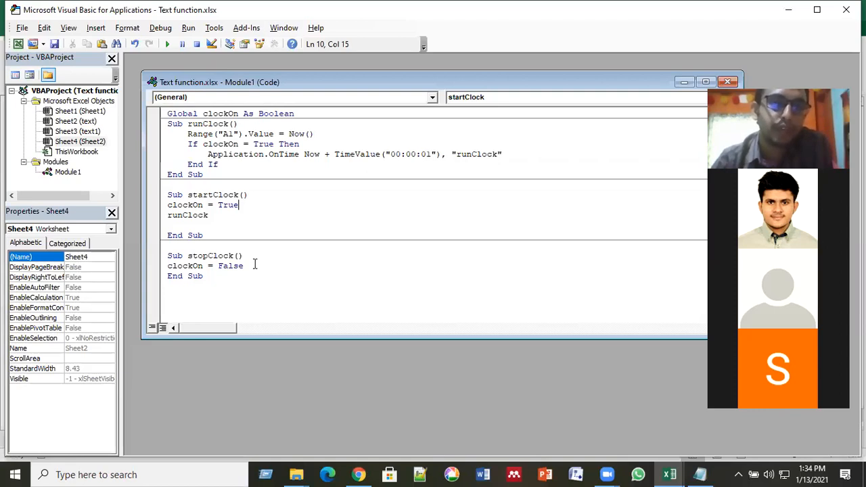
pyautogui.click(218, 266)
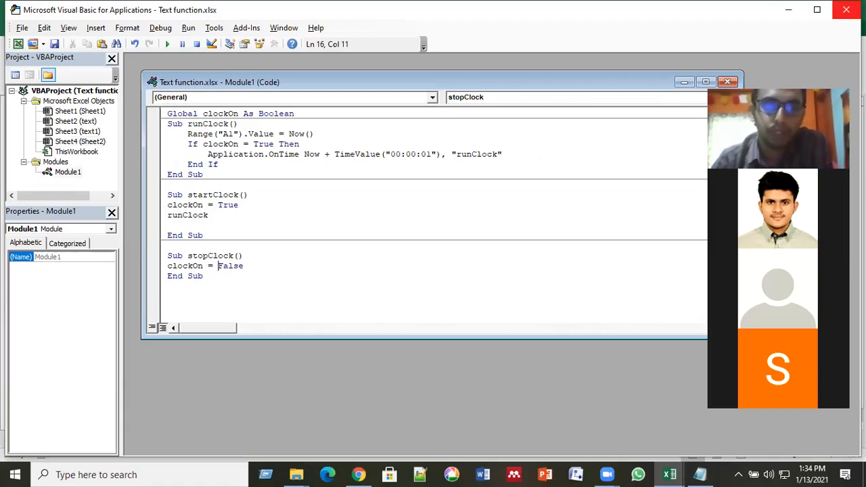
pyautogui.click(217, 274)
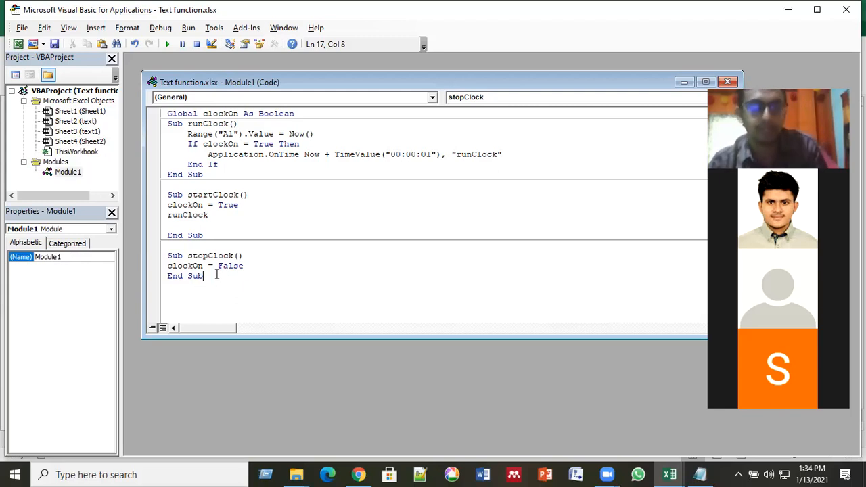
pyautogui.moveTo(216, 276); pyautogui.dragTo(162, 124)
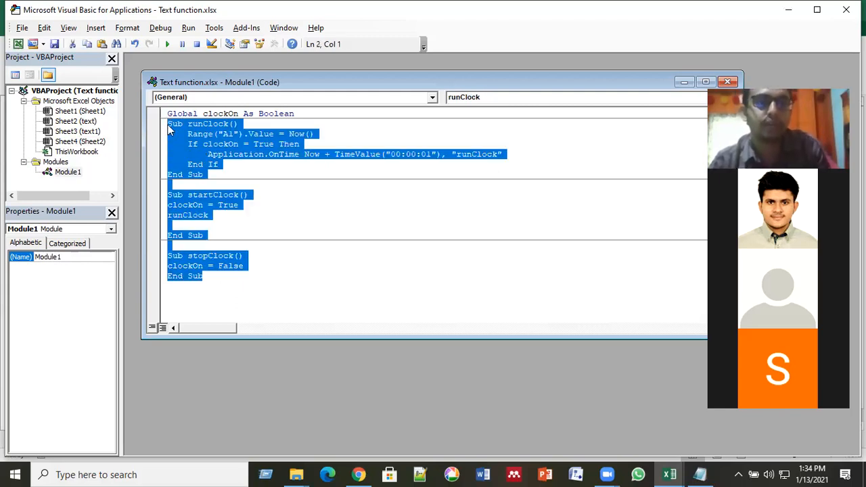
pyautogui.click(243, 168)
pyautogui.click(232, 206)
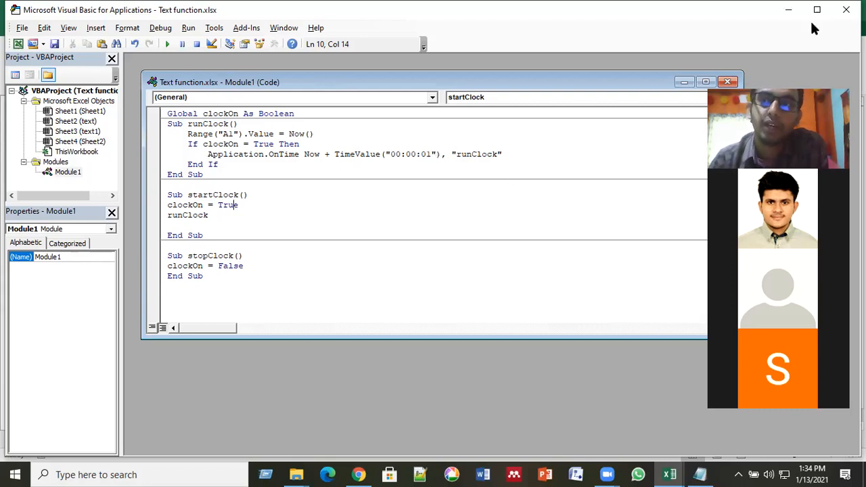
pyautogui.press('End')
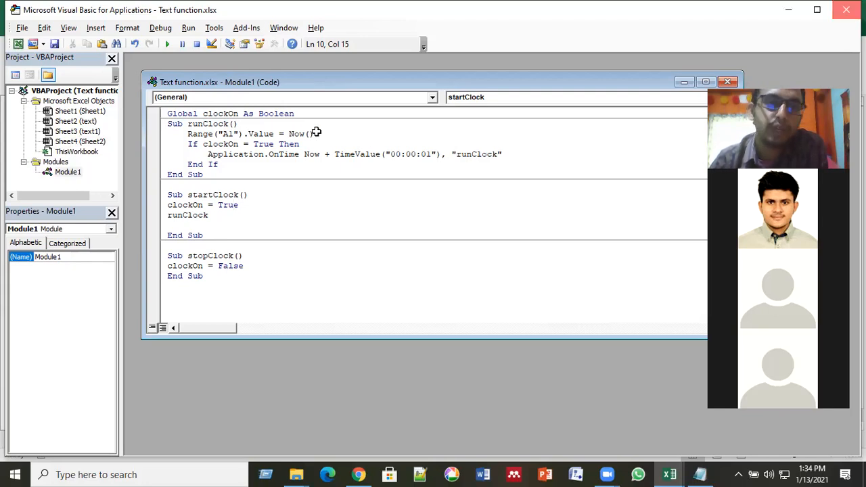
pyautogui.hotkey('alt', 'F11')
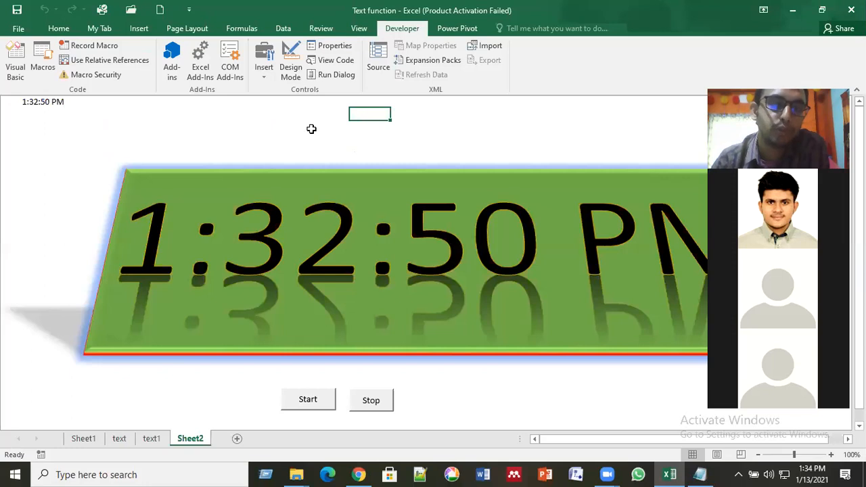
pyautogui.click(263, 68)
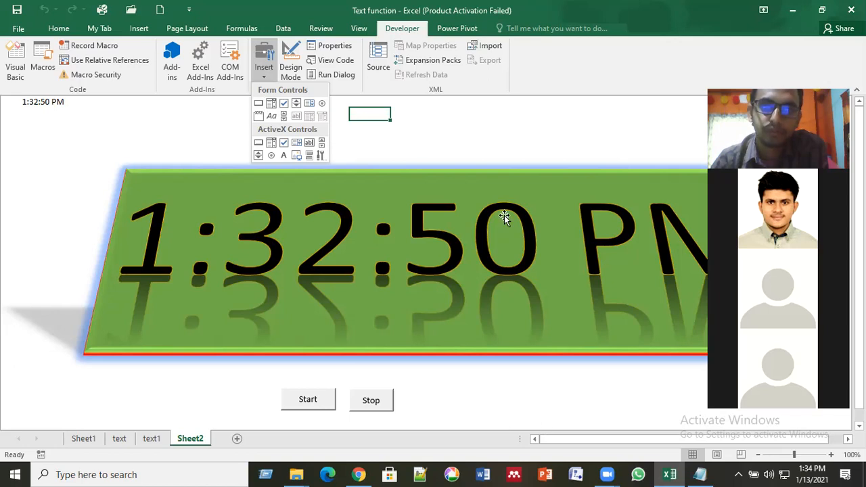
pyautogui.click(502, 154)
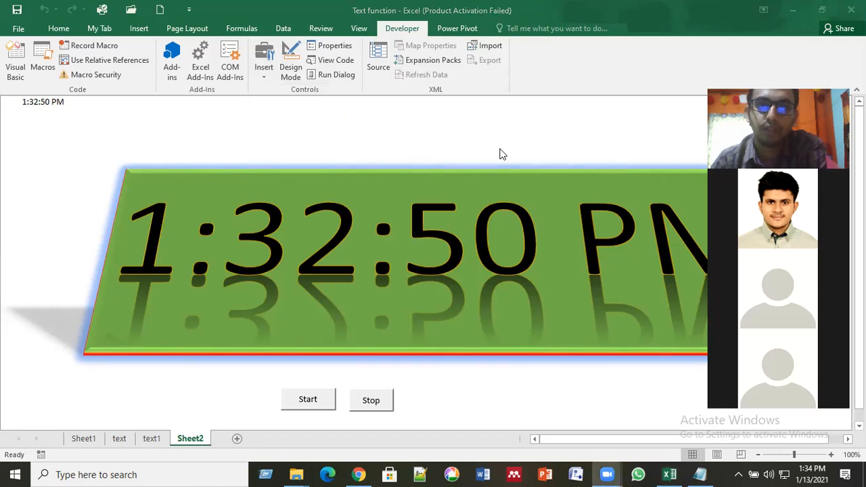